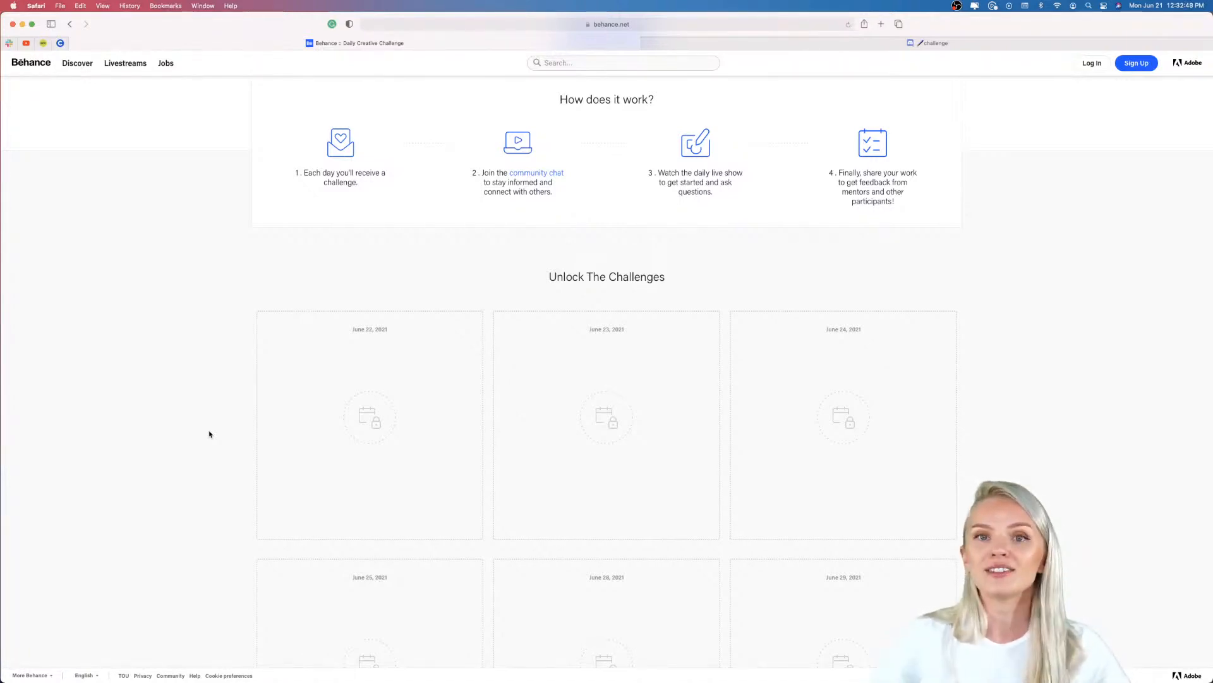
- Switch to the Adobe Illustrator Discord server's challenge channel and look through the shared challenge submissions and feedback
scroll(209, 434, up, 3)
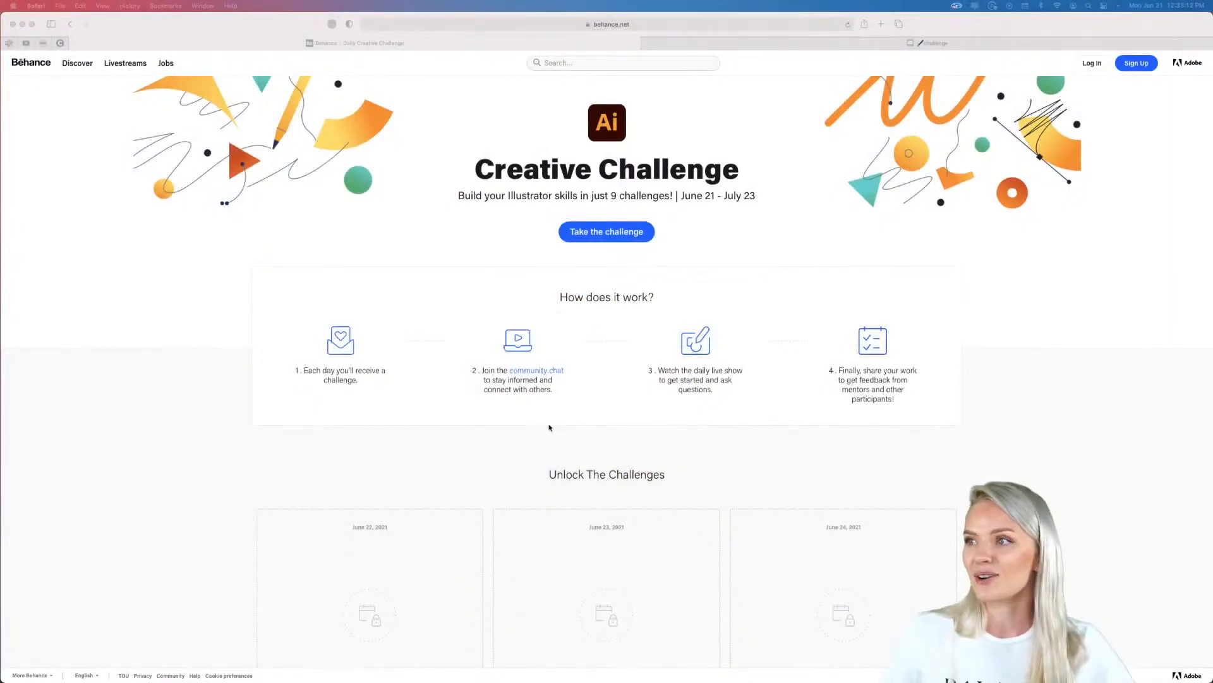
click(761, 41)
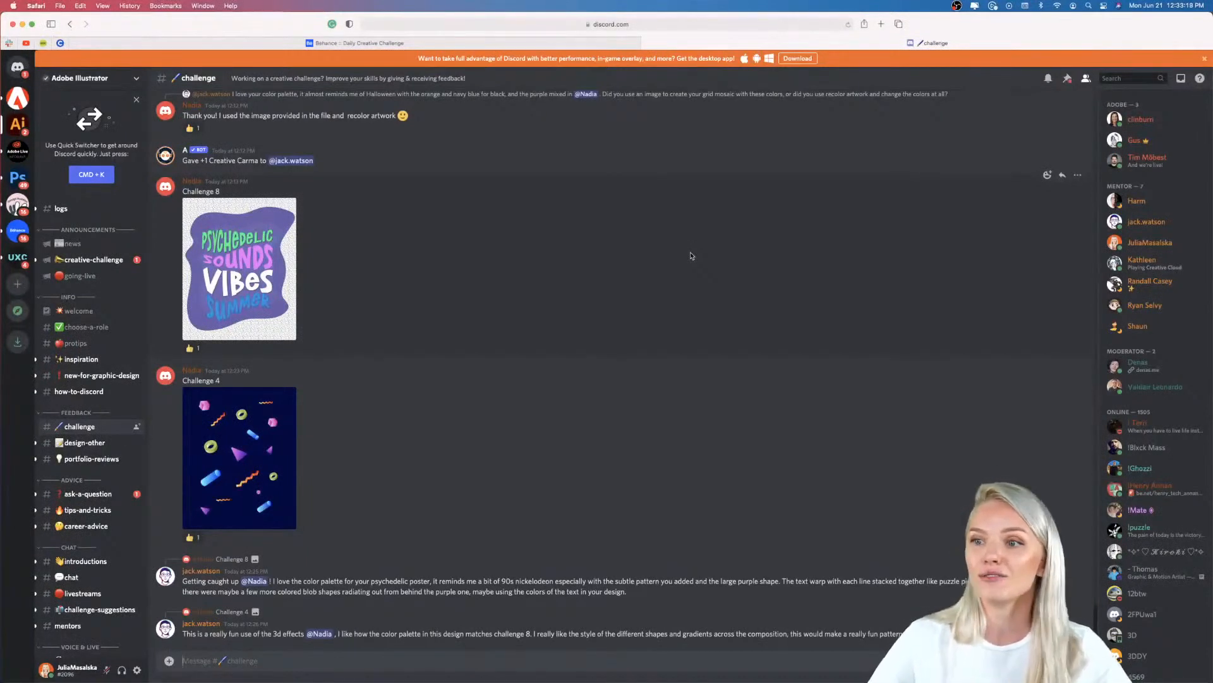
scroll(691, 256, up, 3)
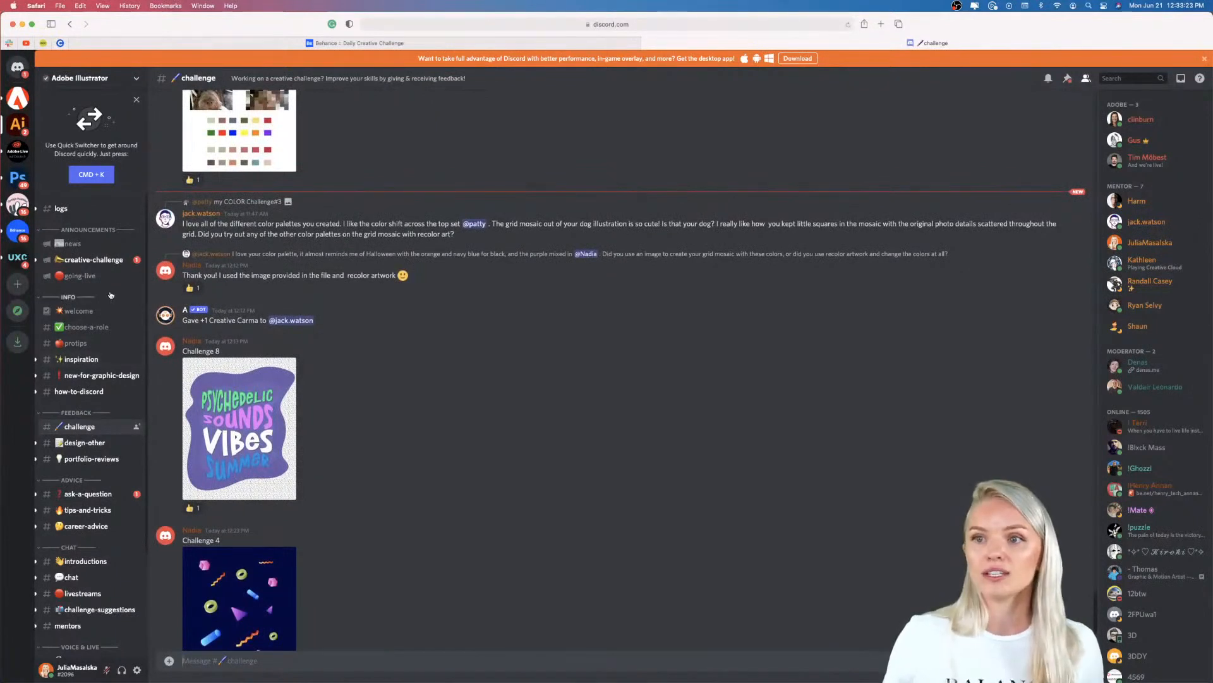
scroll(111, 294, down, 3)
scroll(76, 205, up, 3)
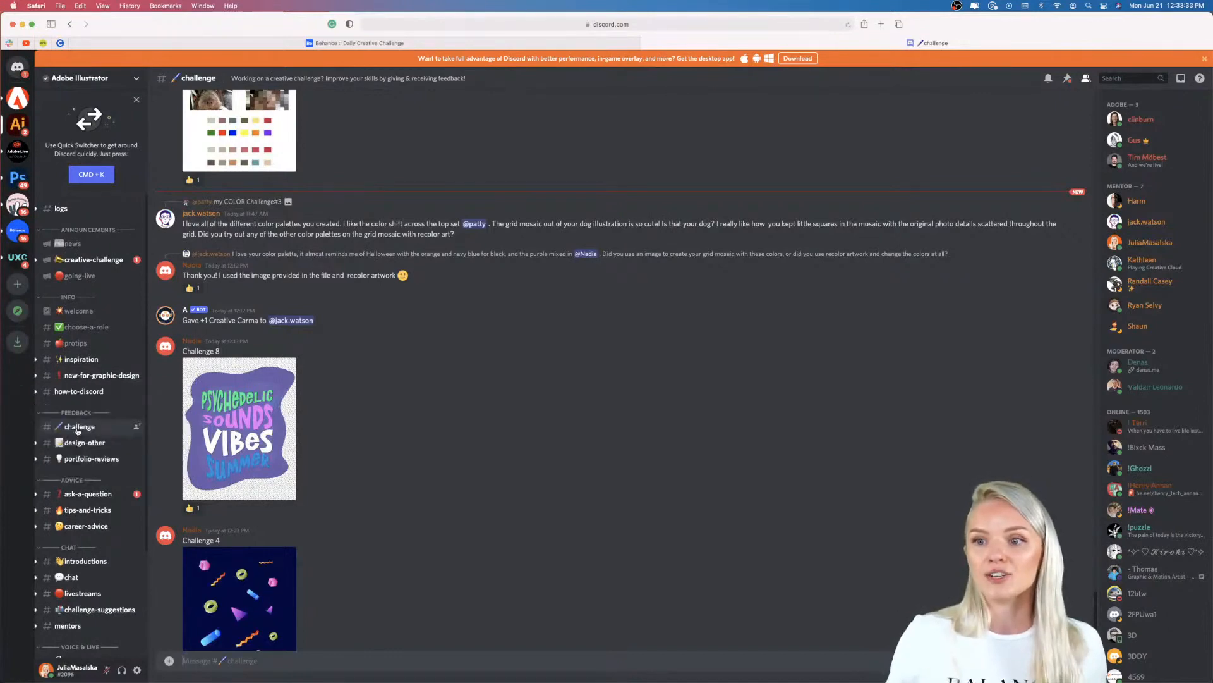
scroll(441, 476, down, 5)
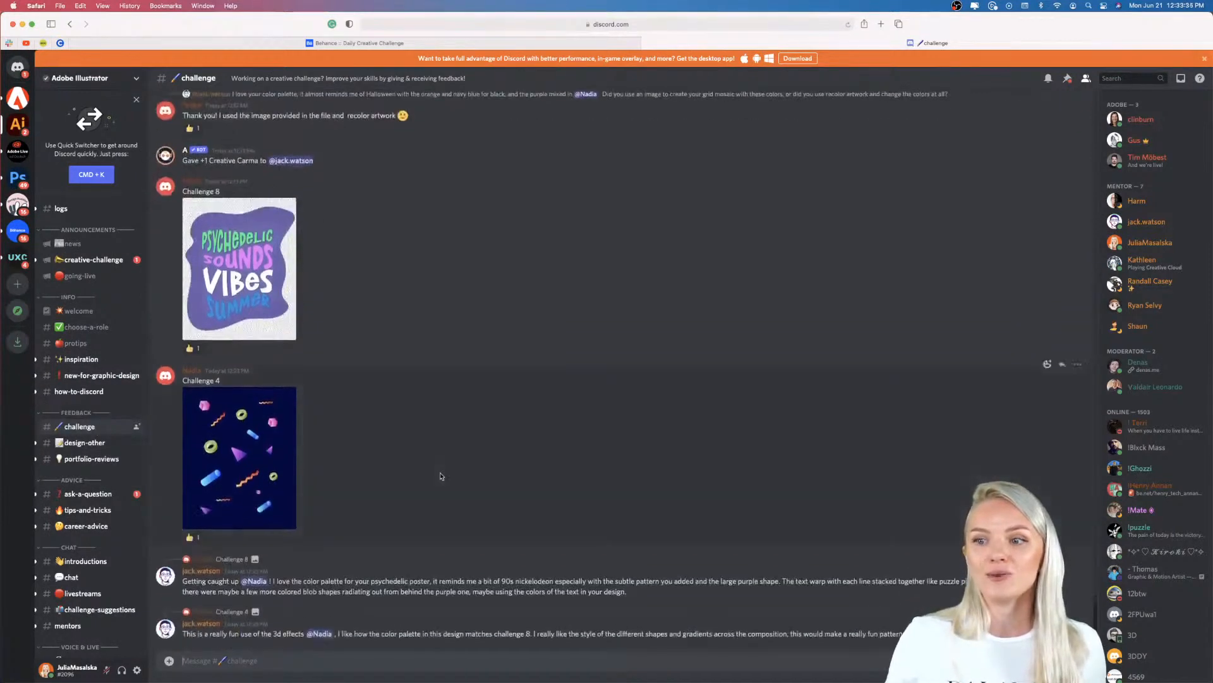
scroll(441, 476, up, 15)
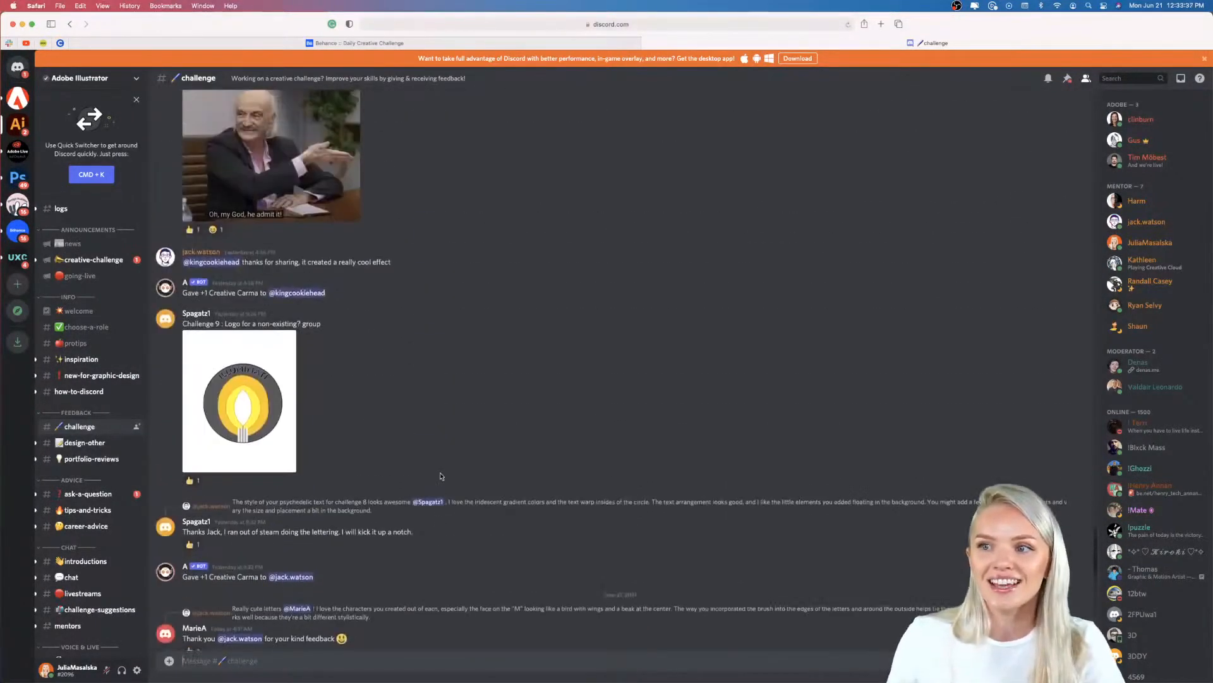
scroll(441, 475, up, 15)
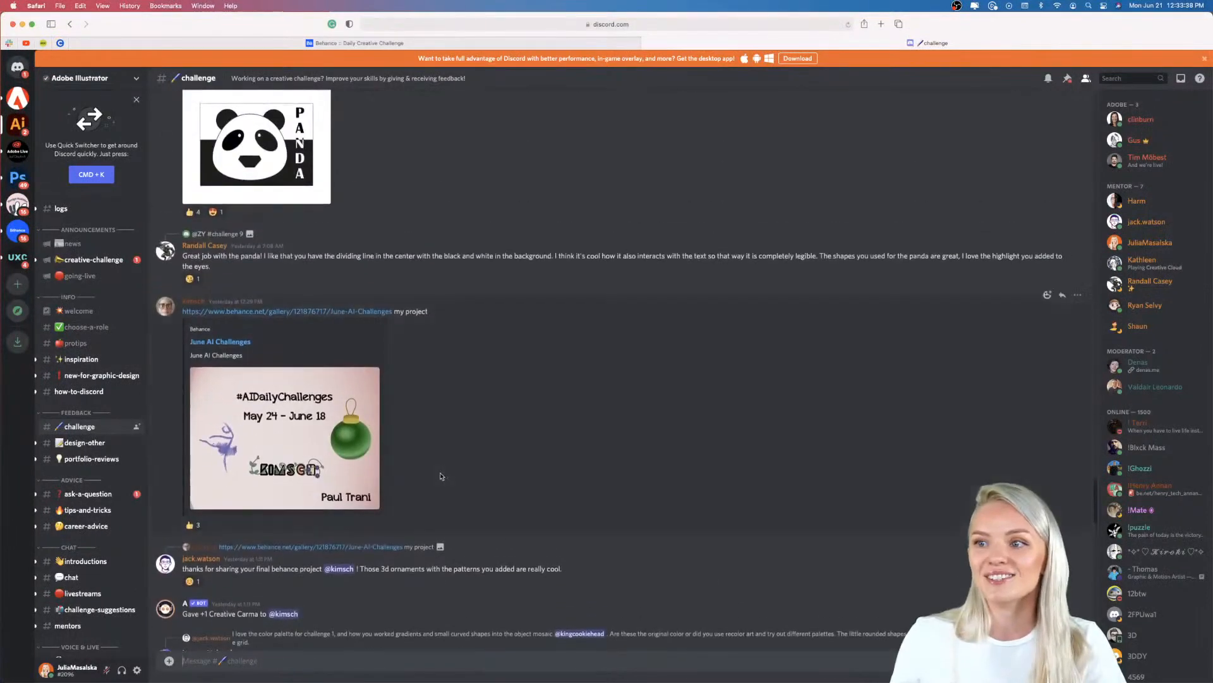
scroll(441, 475, up, 15)
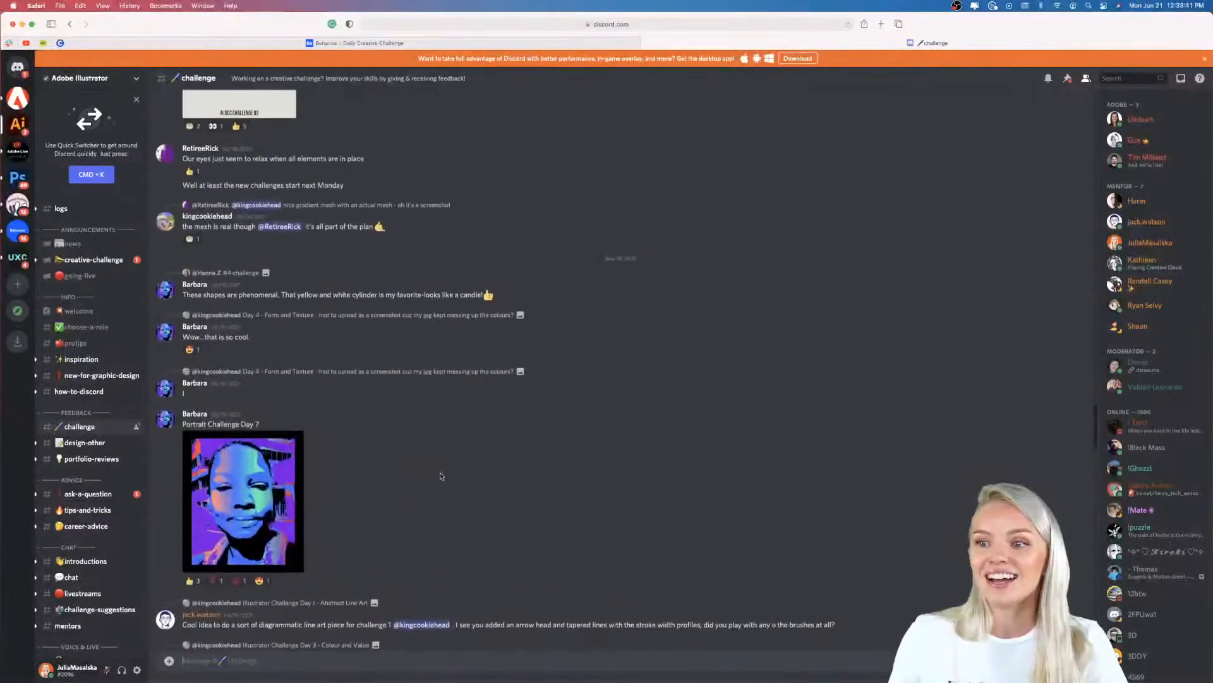
- View enlarged previews of the Portrait Challenge Day 7 artwork and the Challenge 4 artwork, closing each one
click(260, 502)
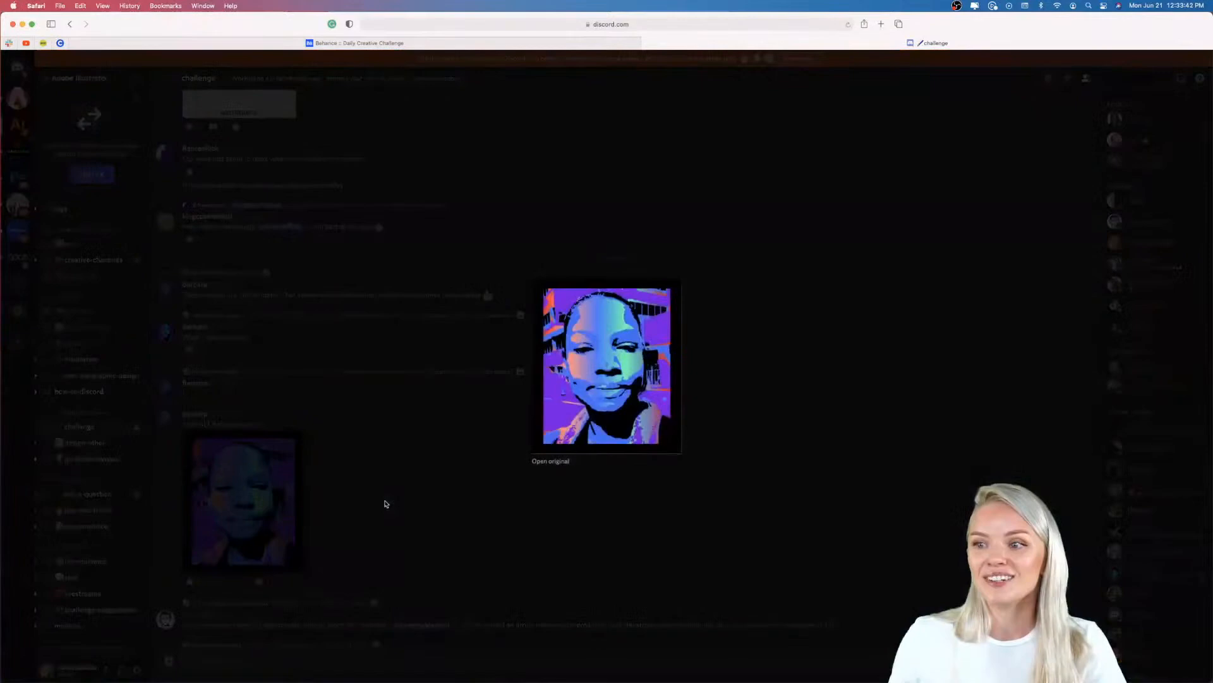
click(495, 493)
scroll(422, 499, down, 2)
scroll(423, 500, down, 20)
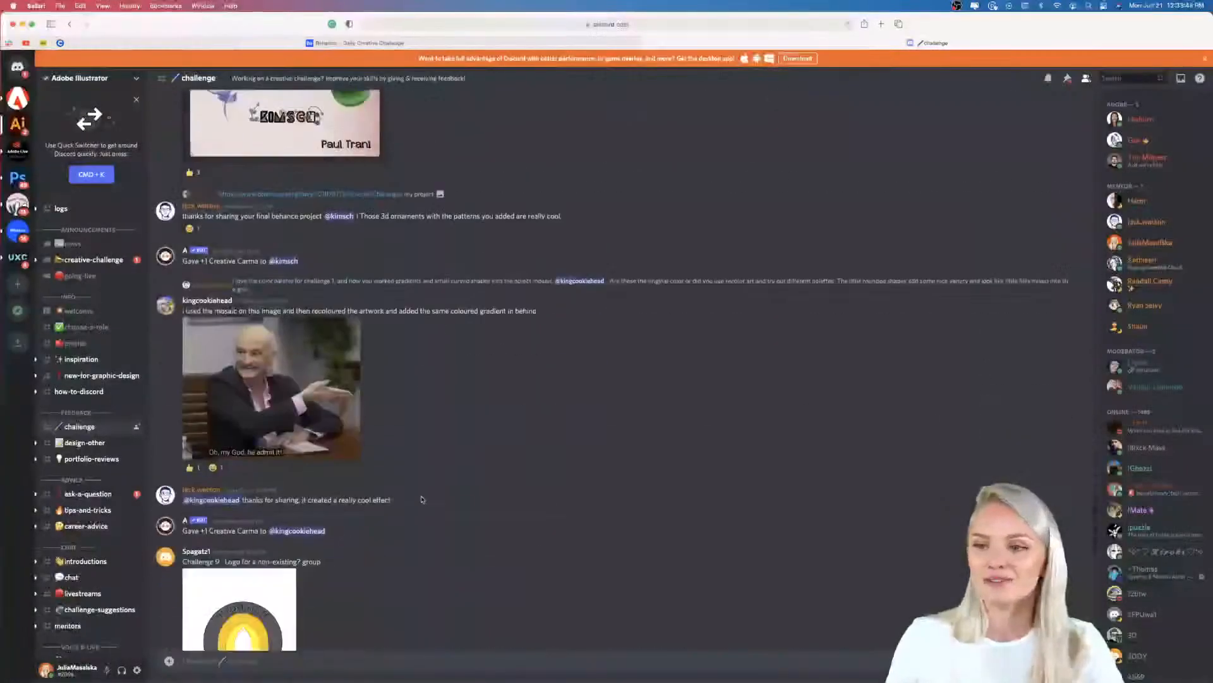
scroll(422, 500, down, 8)
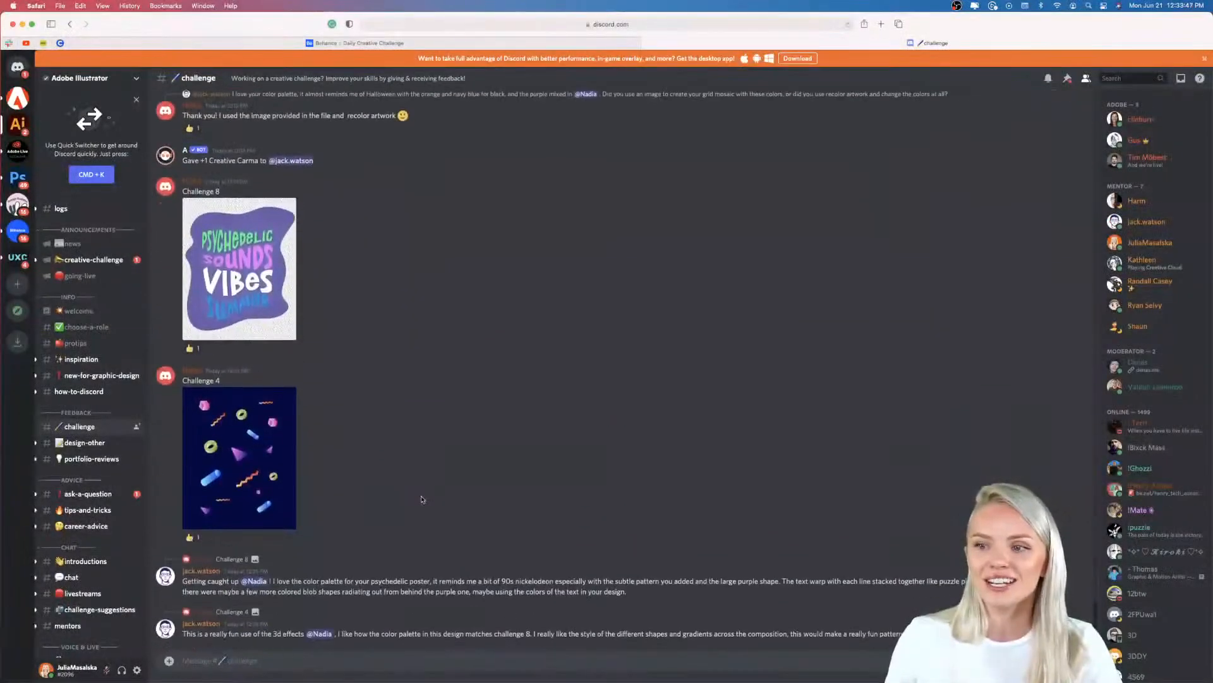
click(270, 474)
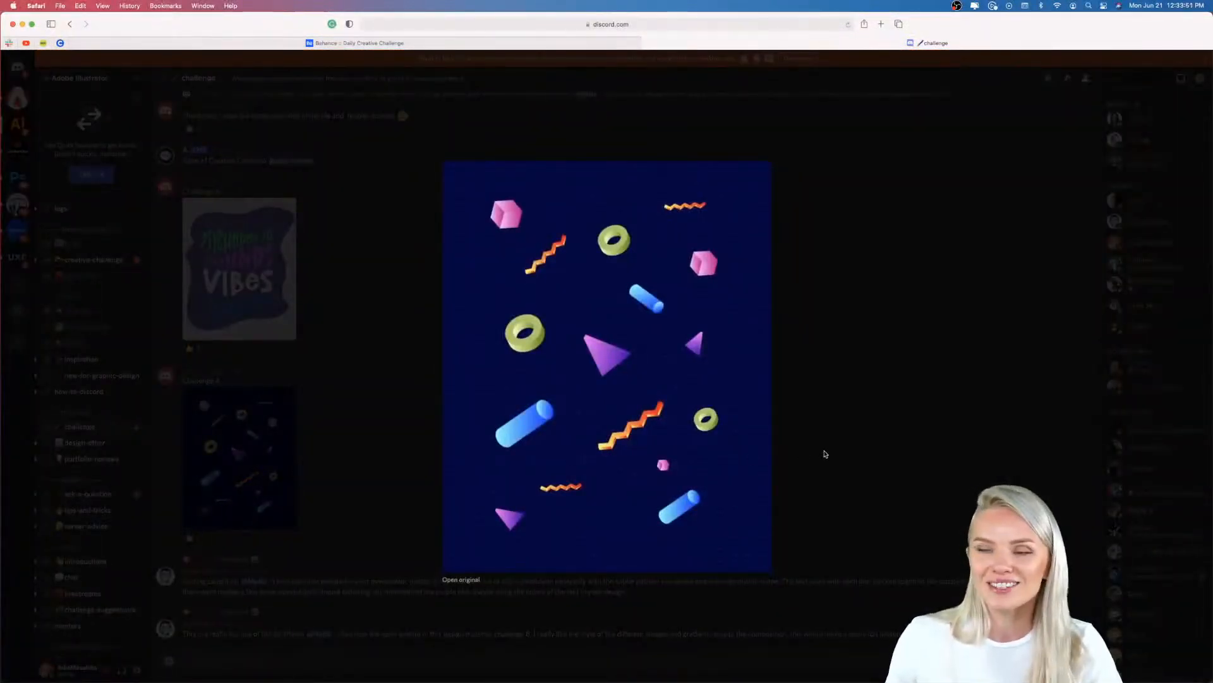
click(824, 453)
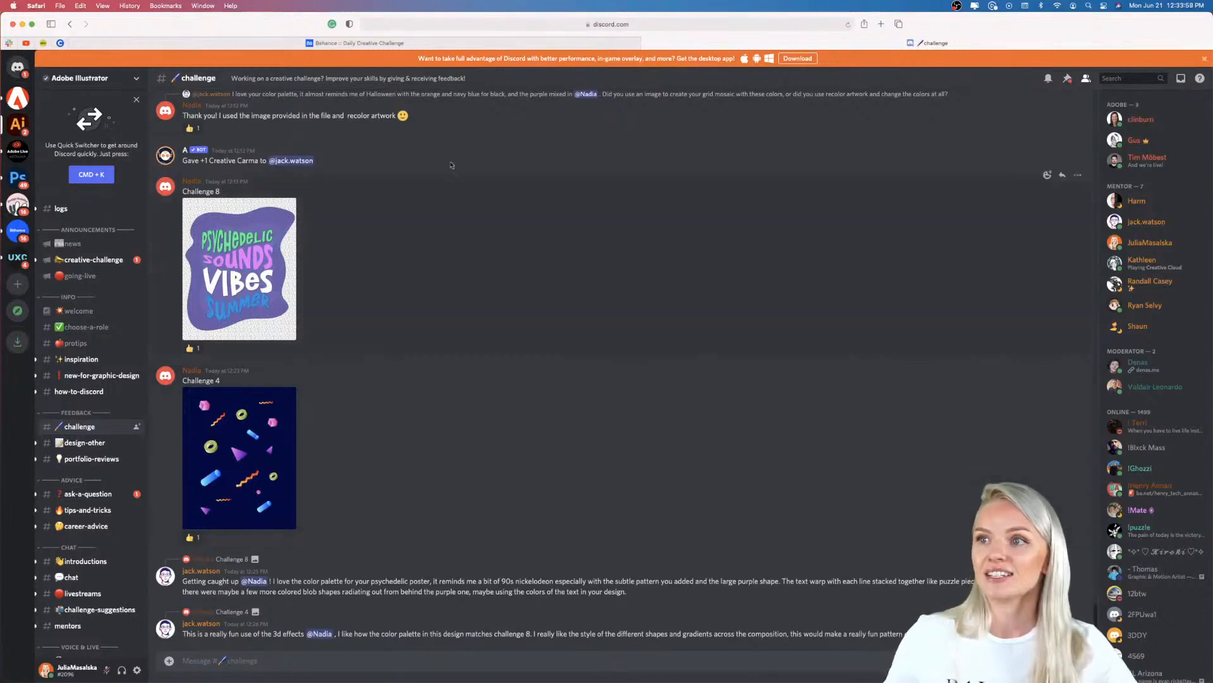
- Return to the Behance Creative Challenge page, and put the browser away to switch to Illustrator's home screen
click(407, 43)
scroll(207, 392, down, 1)
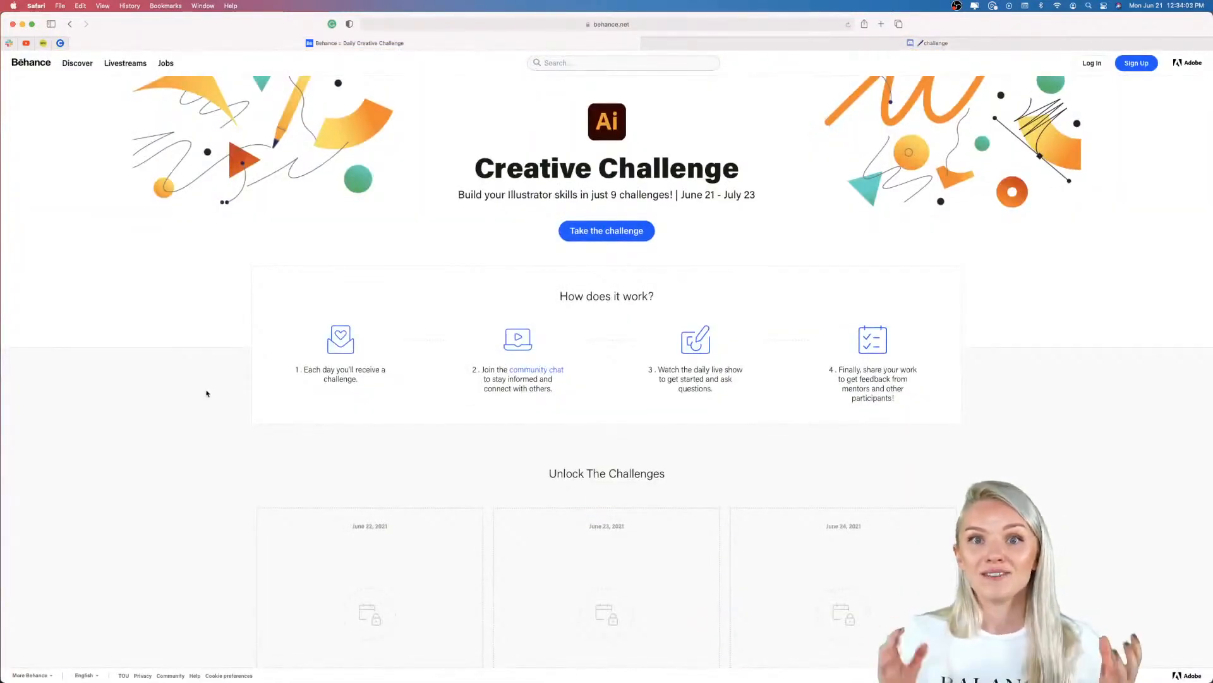
click(23, 26)
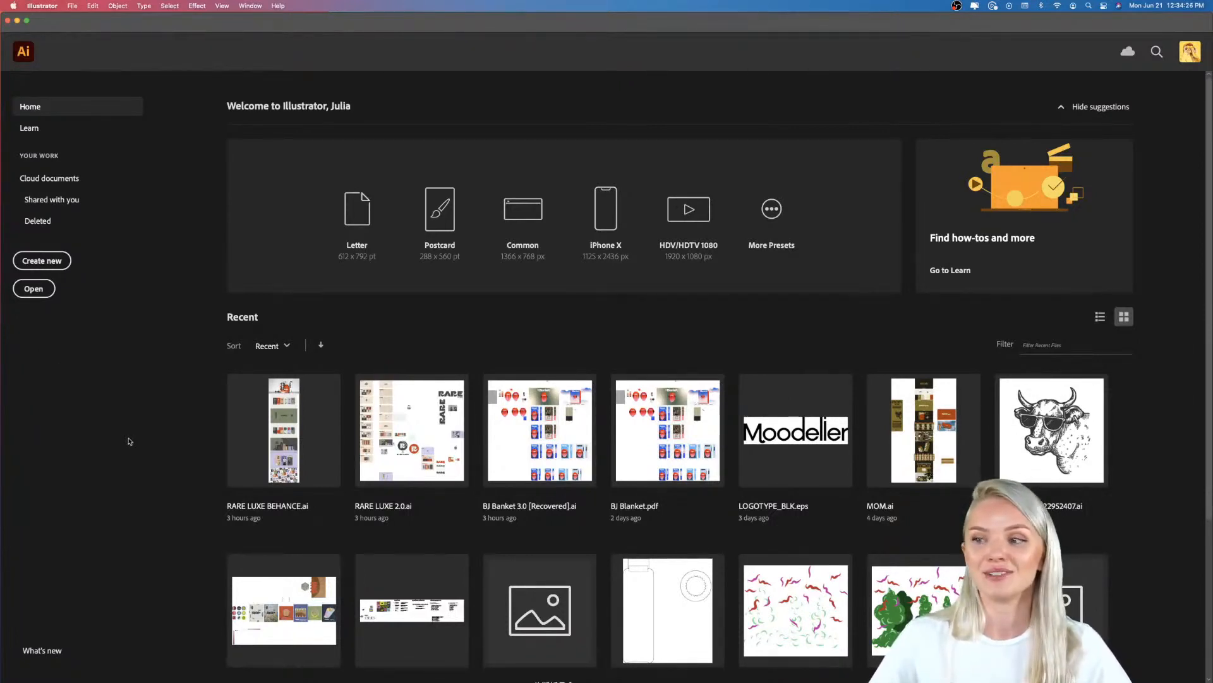
- Look through the recent files and the hands-on and web tutorials in Illustrator's Learn section
scroll(551, 510, down, 4)
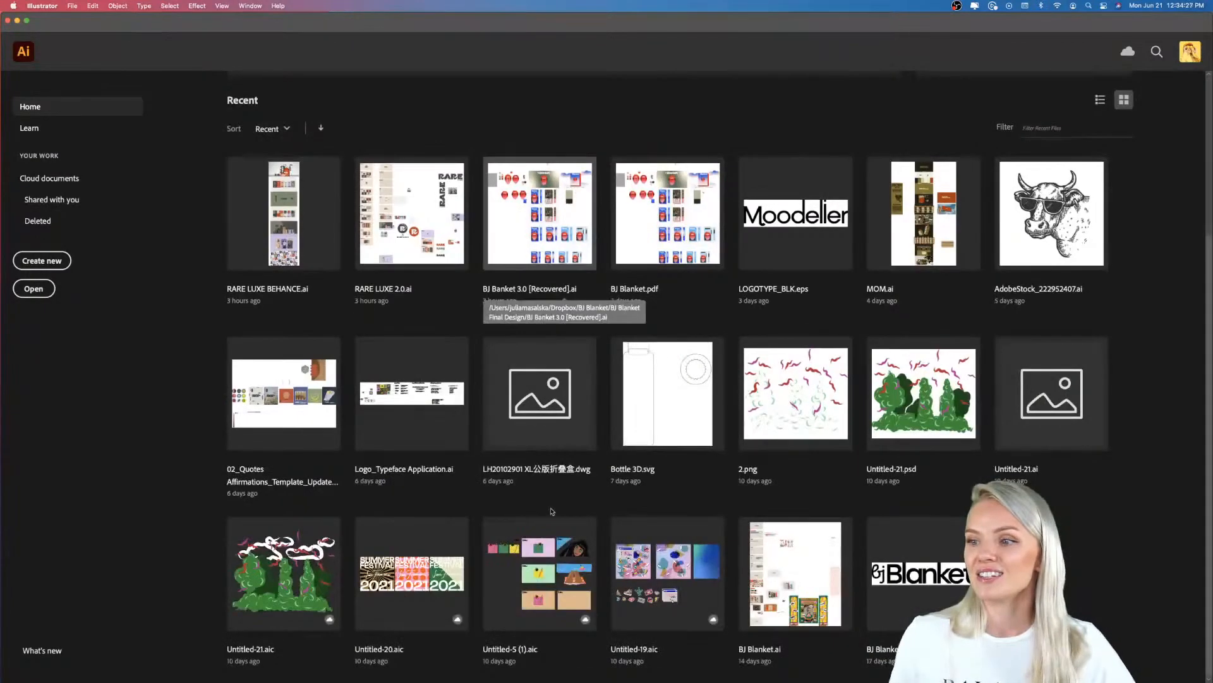
scroll(552, 510, up, 4)
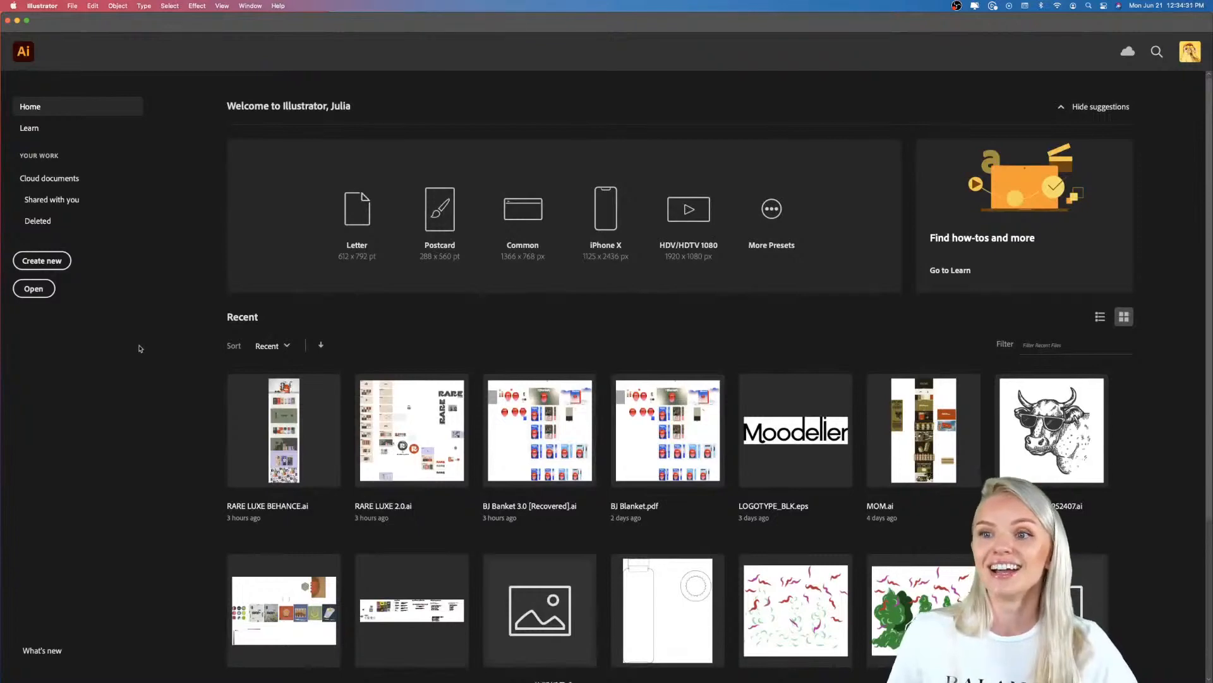
click(29, 130)
scroll(487, 534, down, 15)
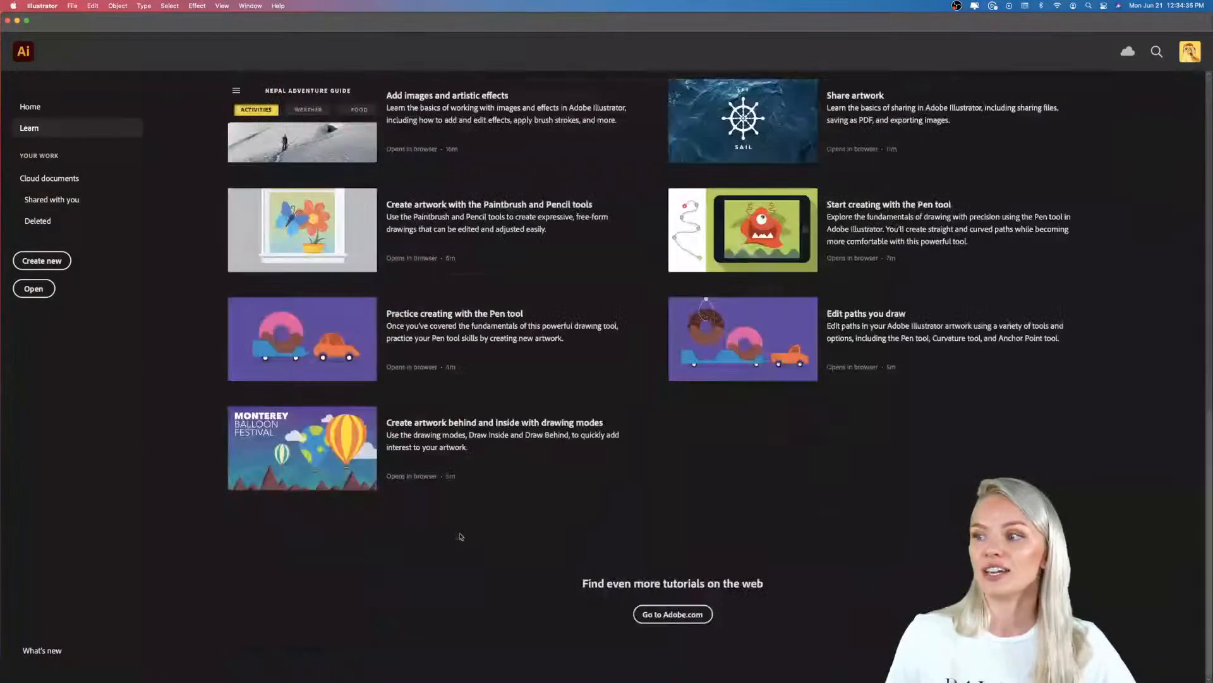
scroll(461, 536, up, 12)
scroll(461, 536, up, 2)
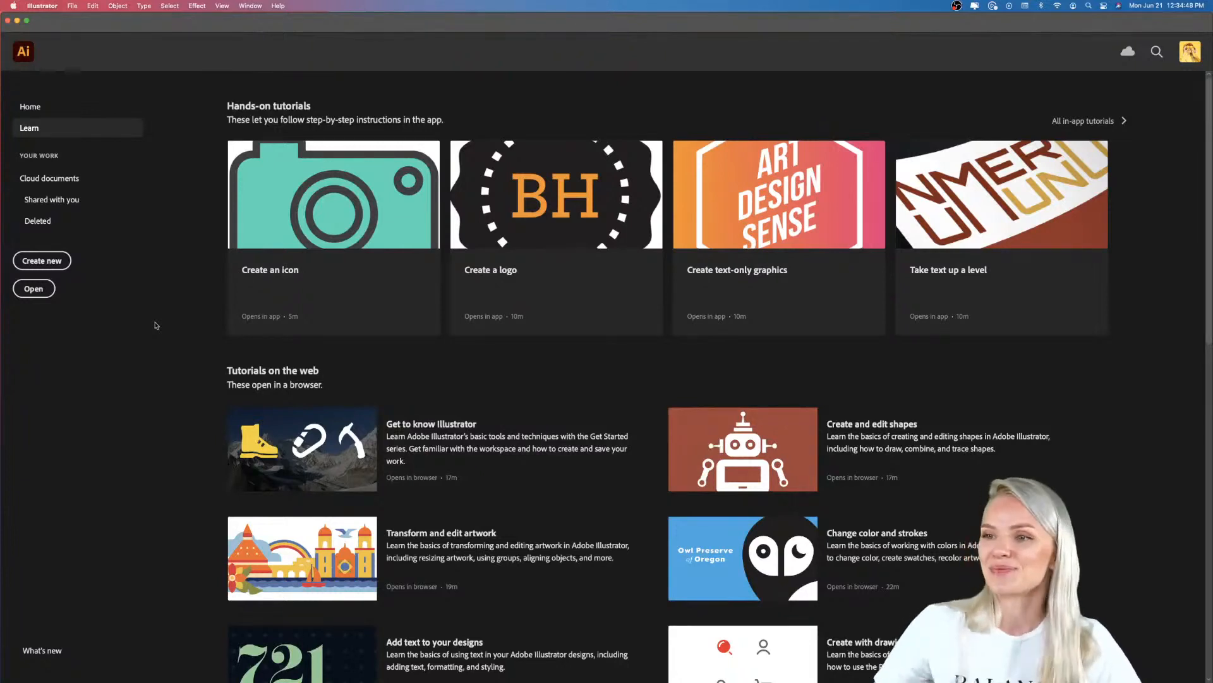
- Start a new document and view the Web, Print, and Art & Illustration presets
click(52, 267)
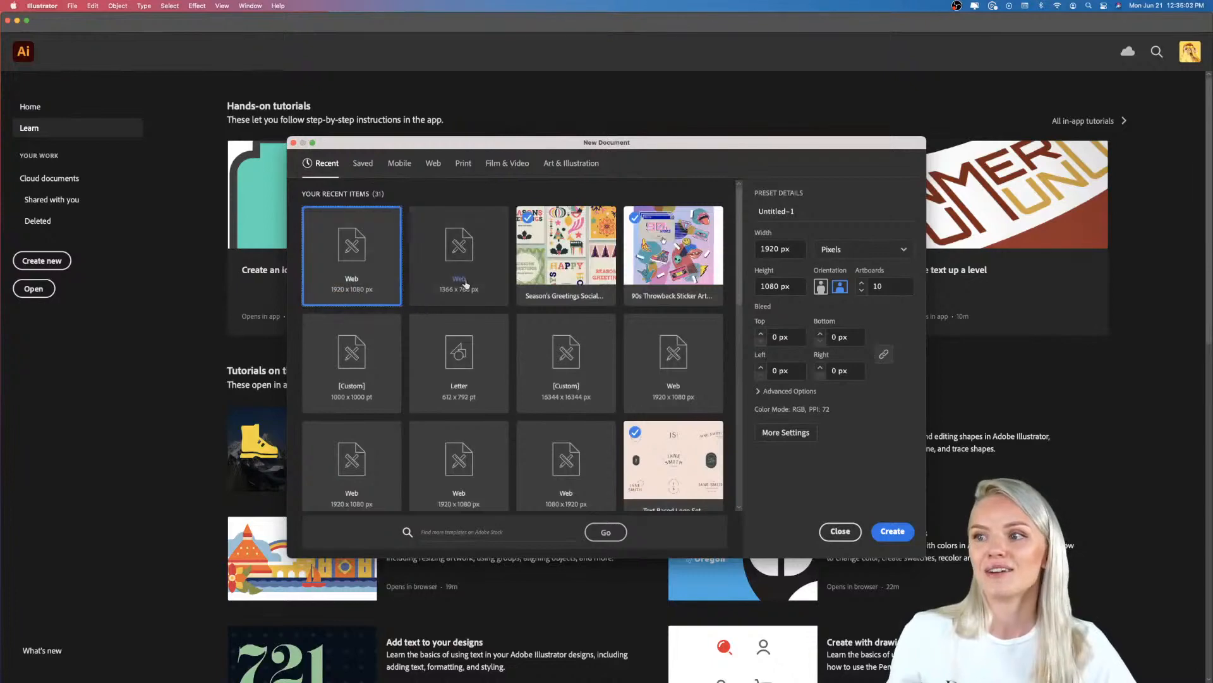
click(465, 165)
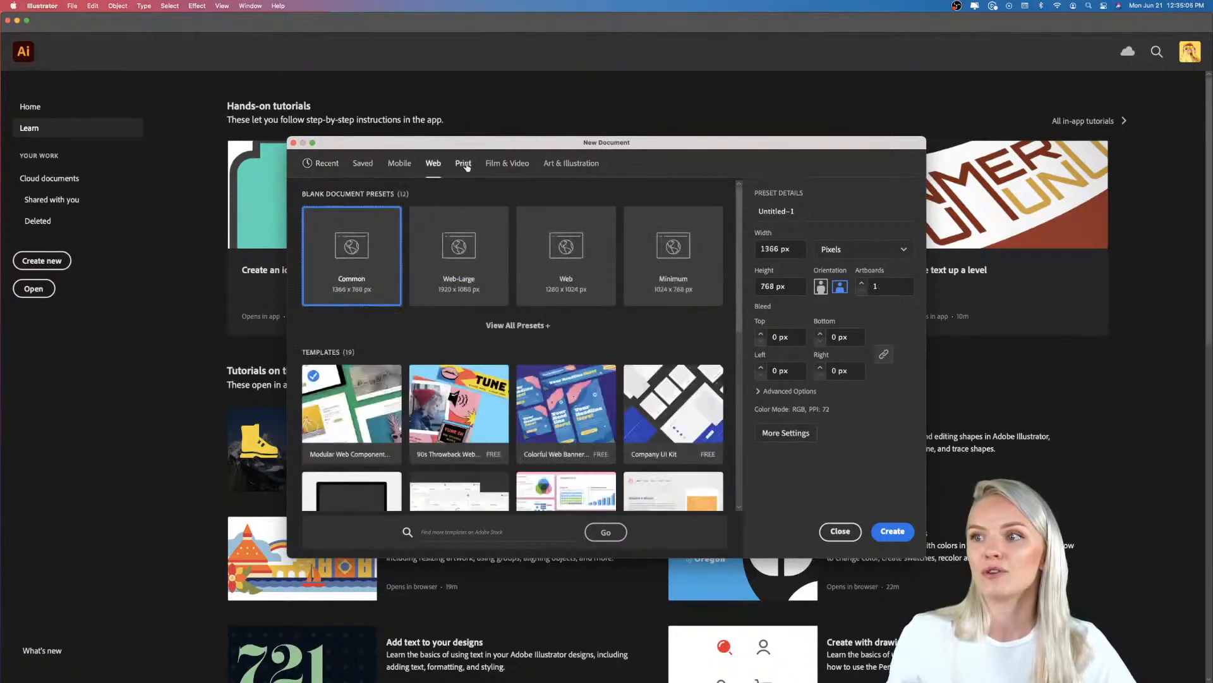
click(431, 164)
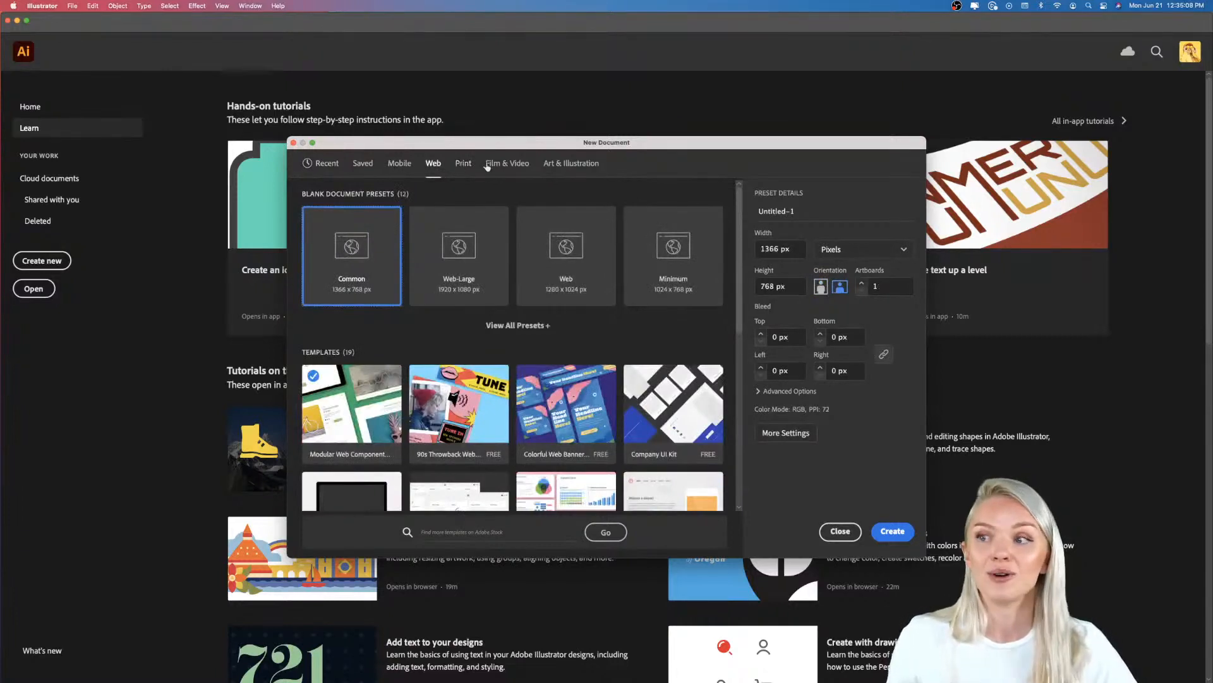
click(560, 164)
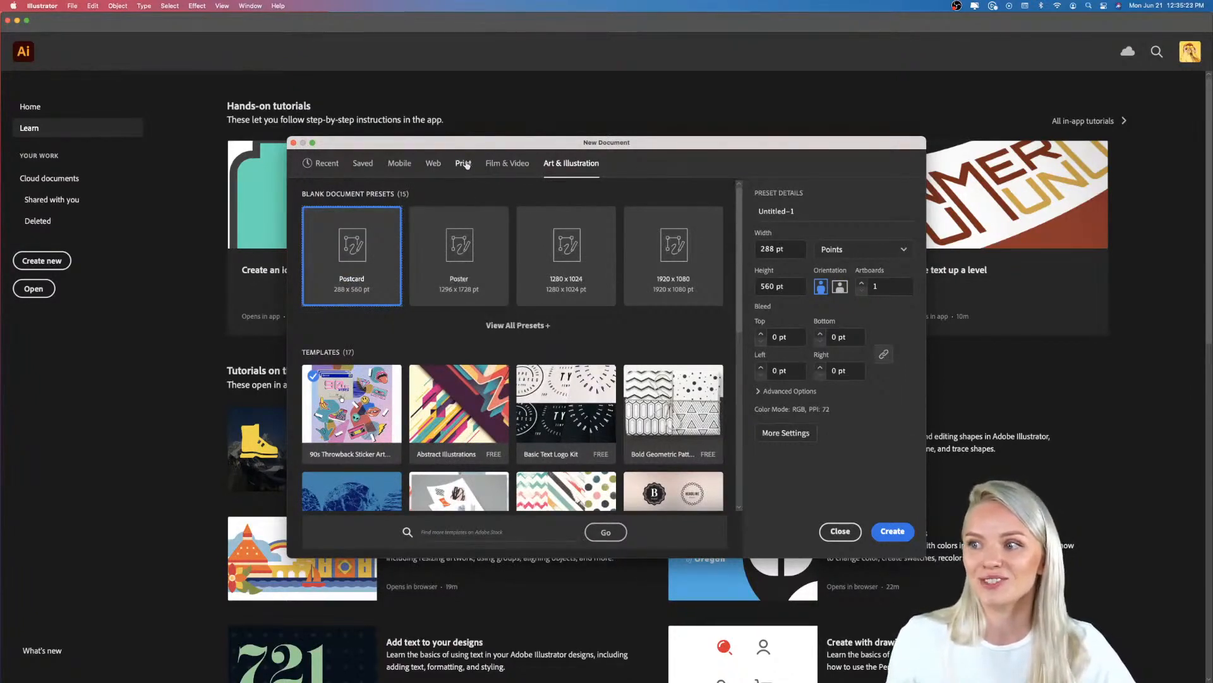
- Examine the blank document presets and templates offered for Art & Illustration
scroll(512, 376, down, 5)
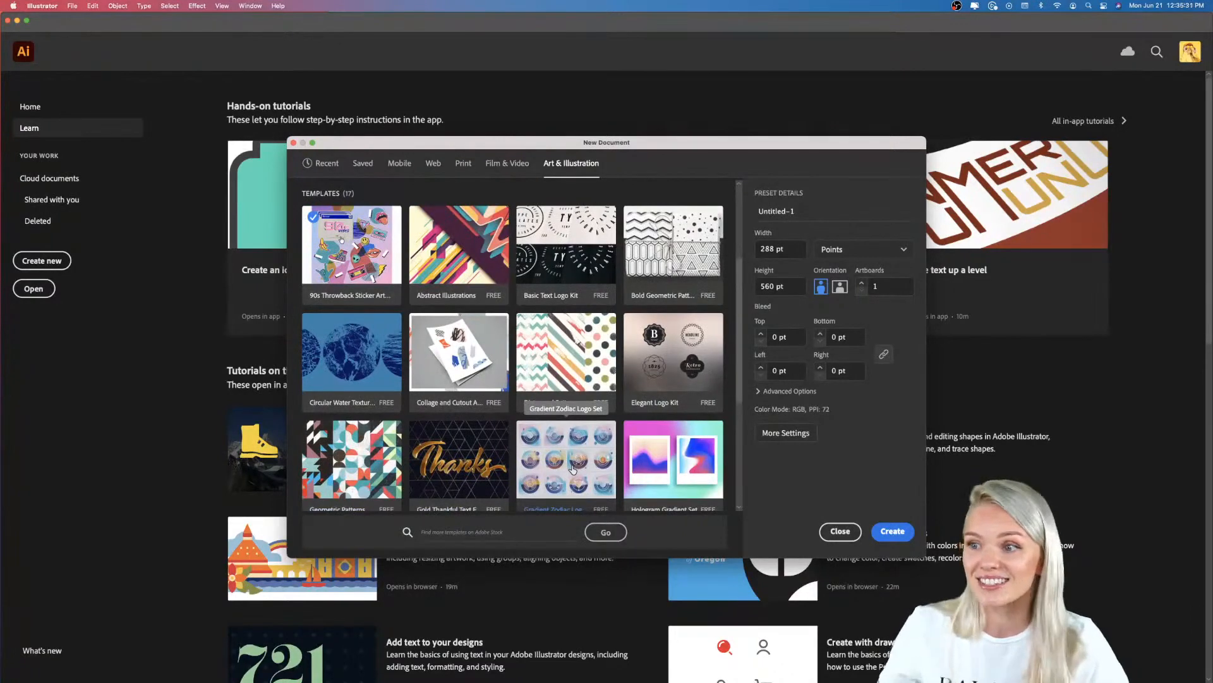
scroll(573, 468, down, 3)
scroll(572, 468, up, 5)
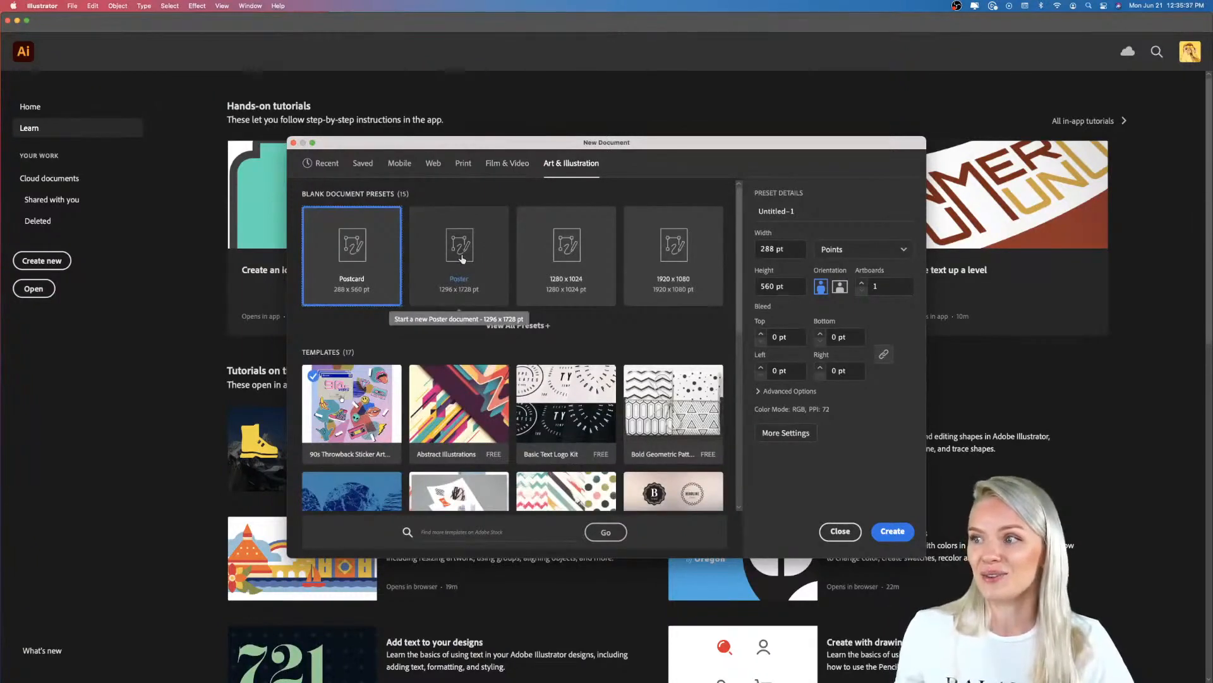
scroll(462, 259, down, 3)
scroll(462, 259, up, 3)
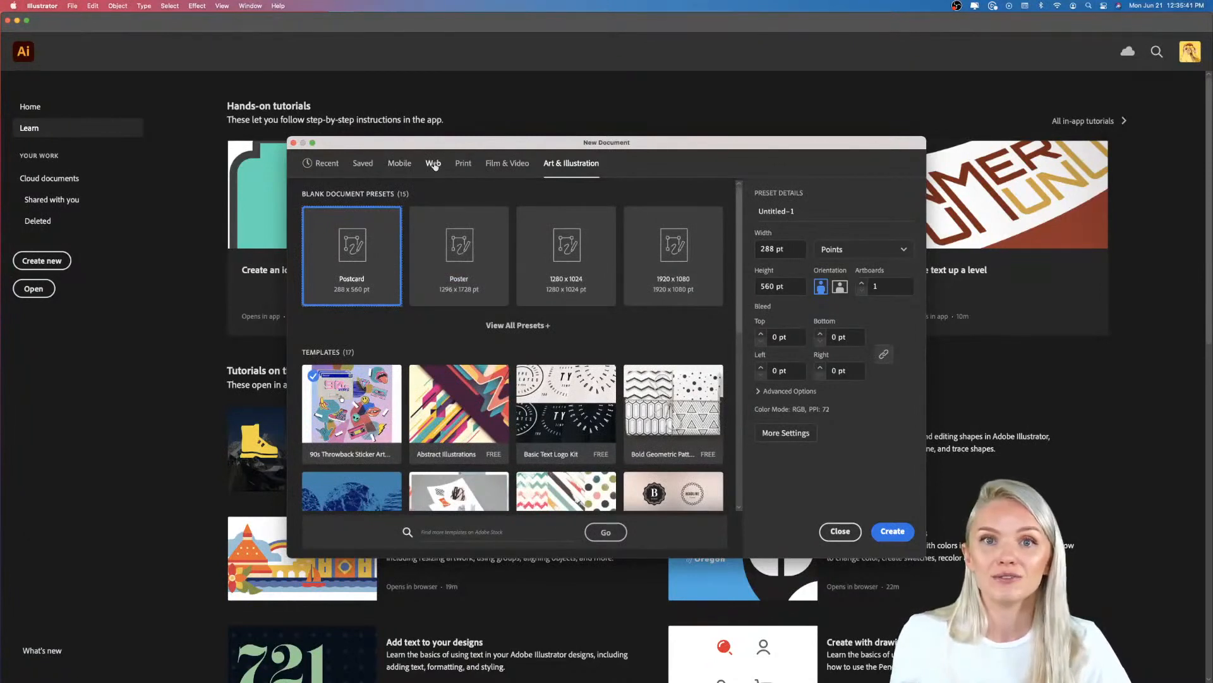
- Compare the Web and Print document presets, checking the color mode and PPI of each
click(434, 166)
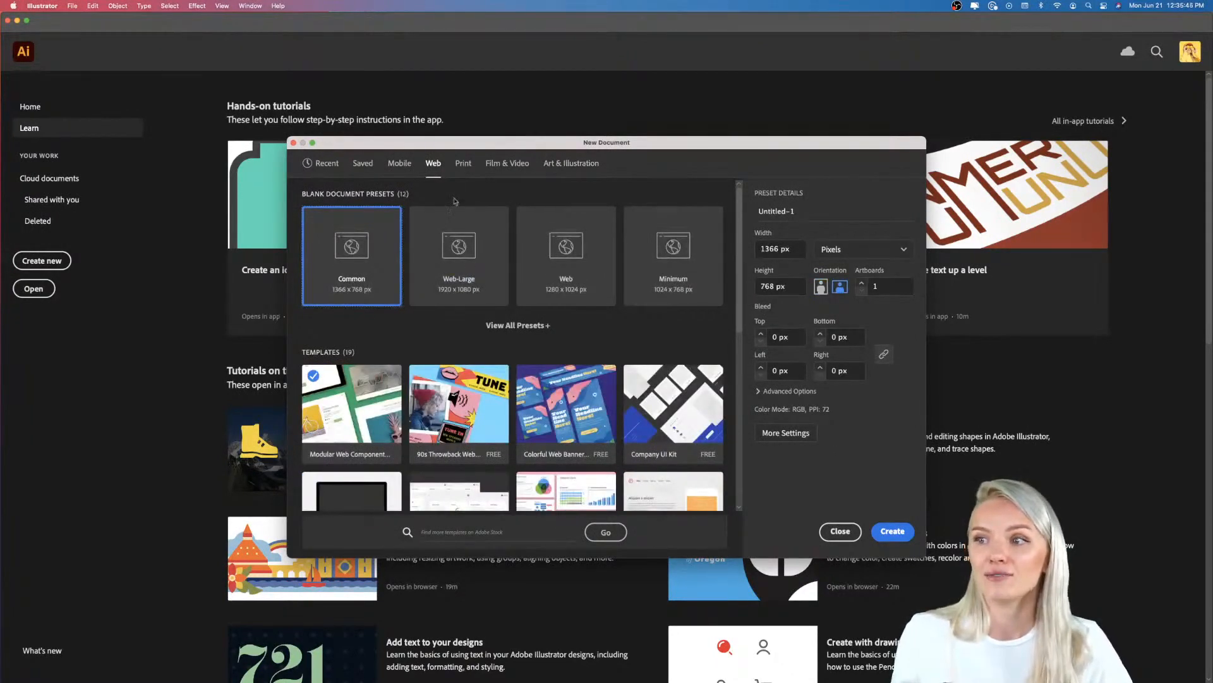
click(464, 164)
click(431, 163)
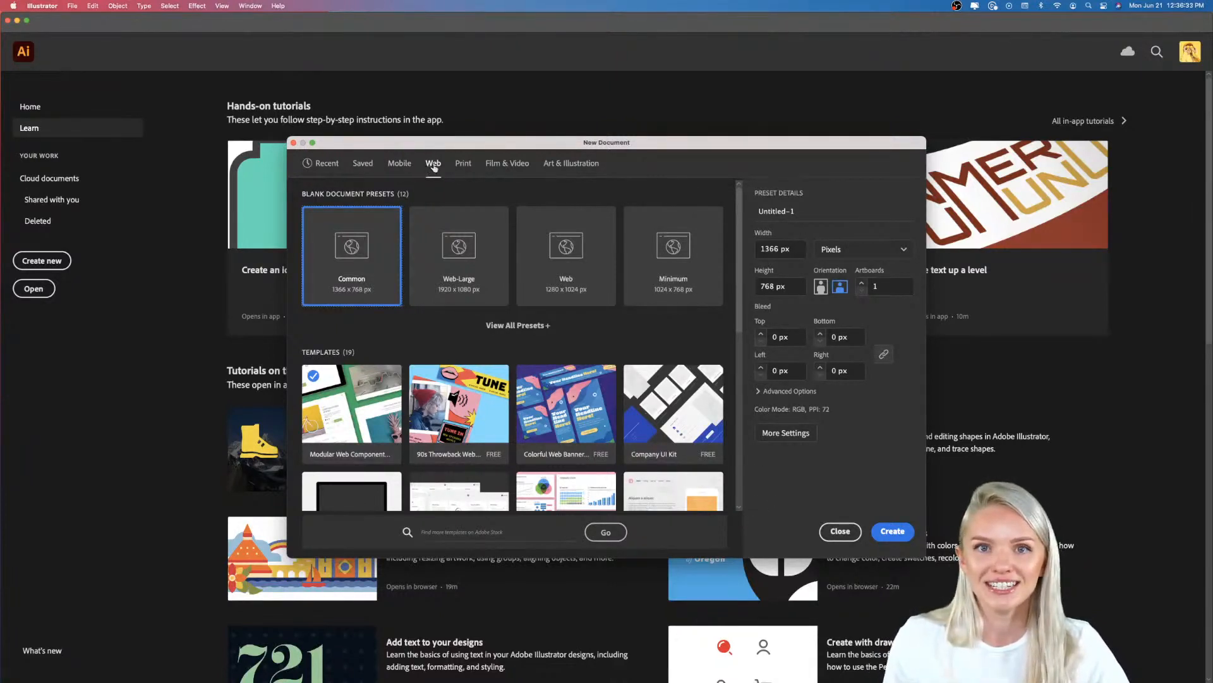
click(464, 165)
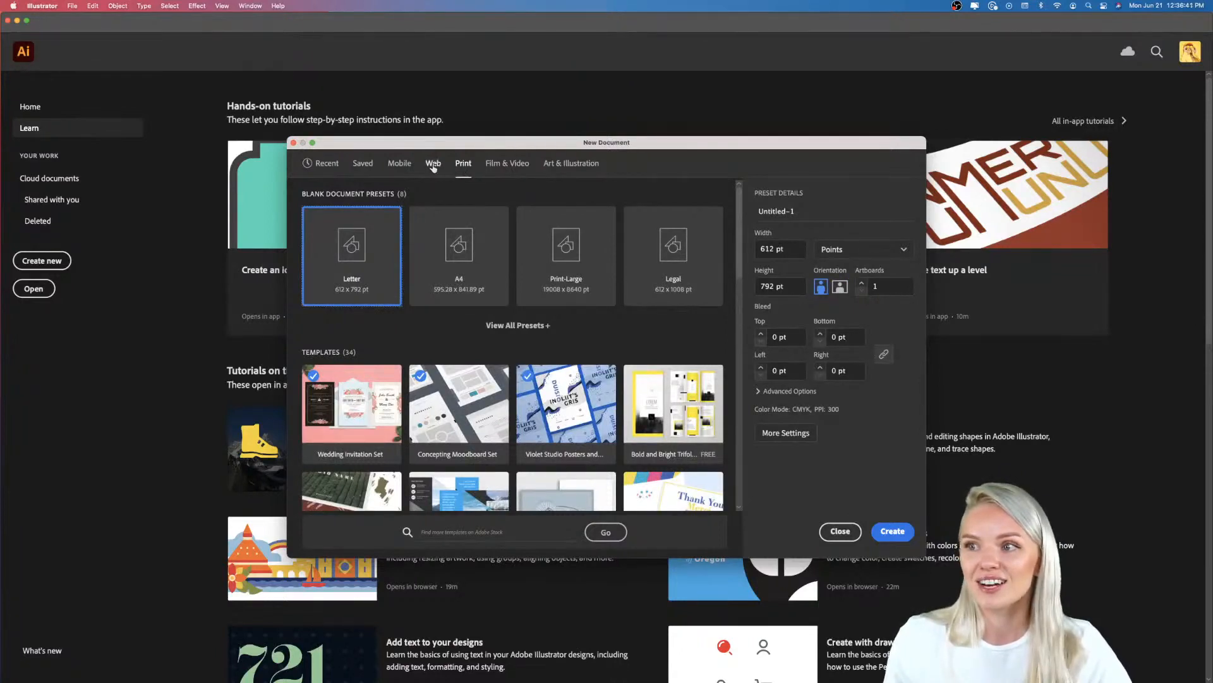
click(433, 166)
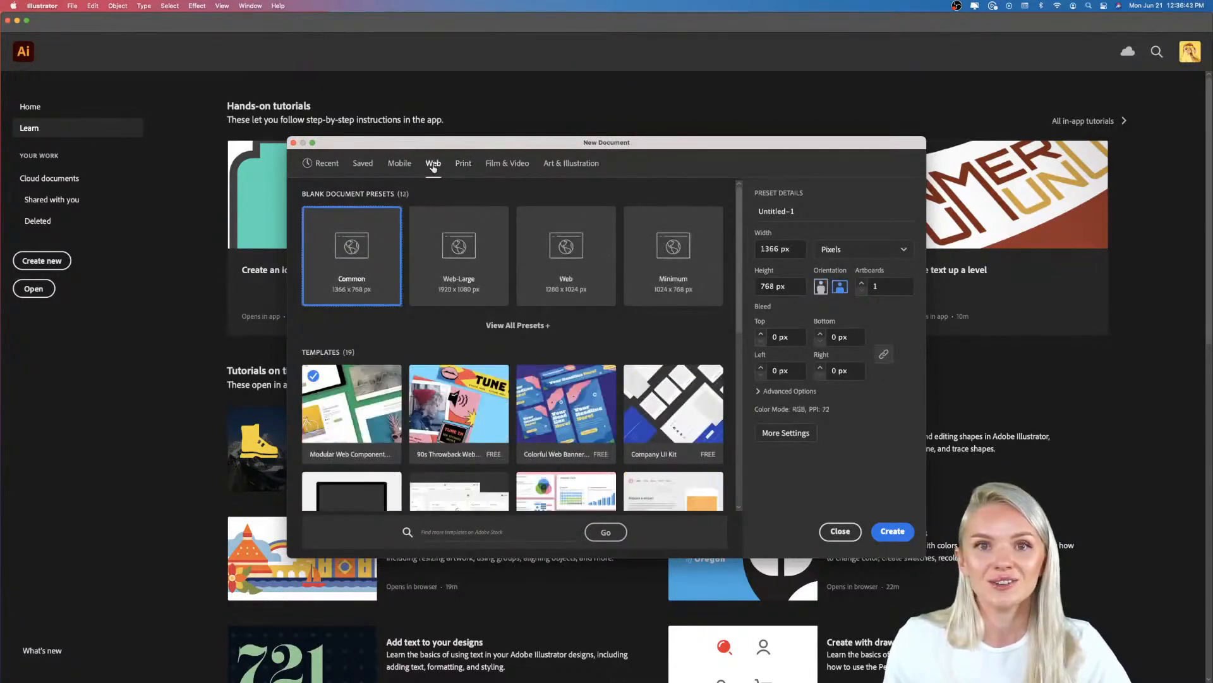
click(462, 165)
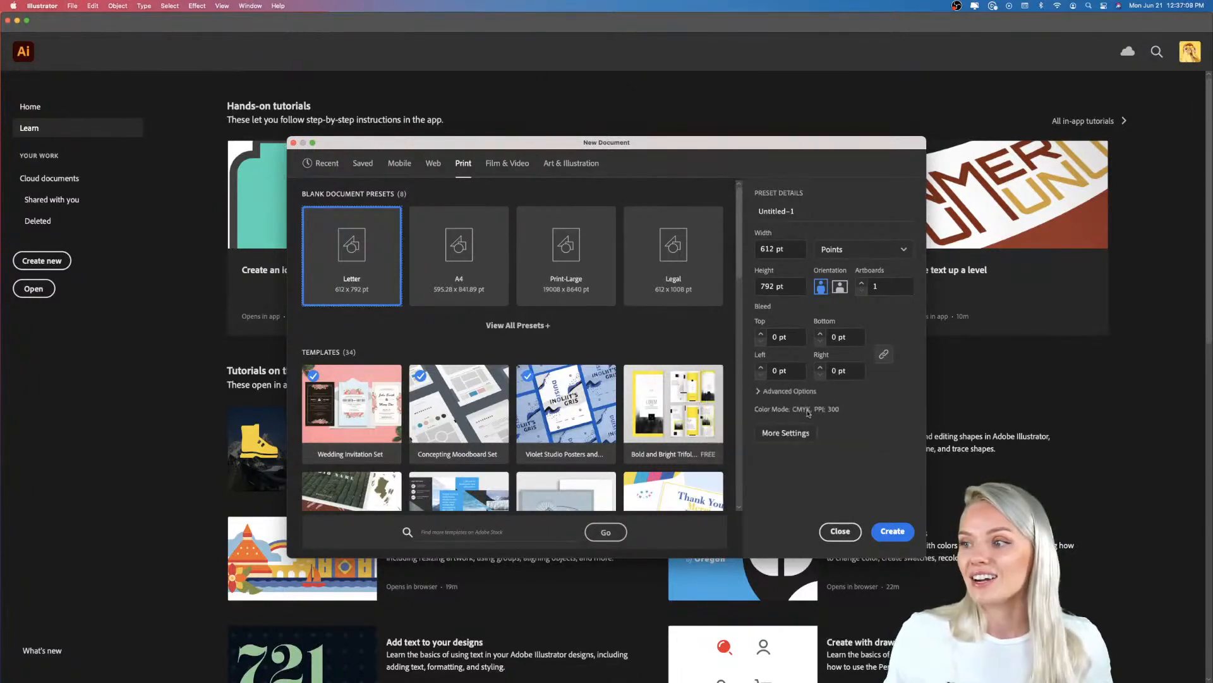
click(424, 165)
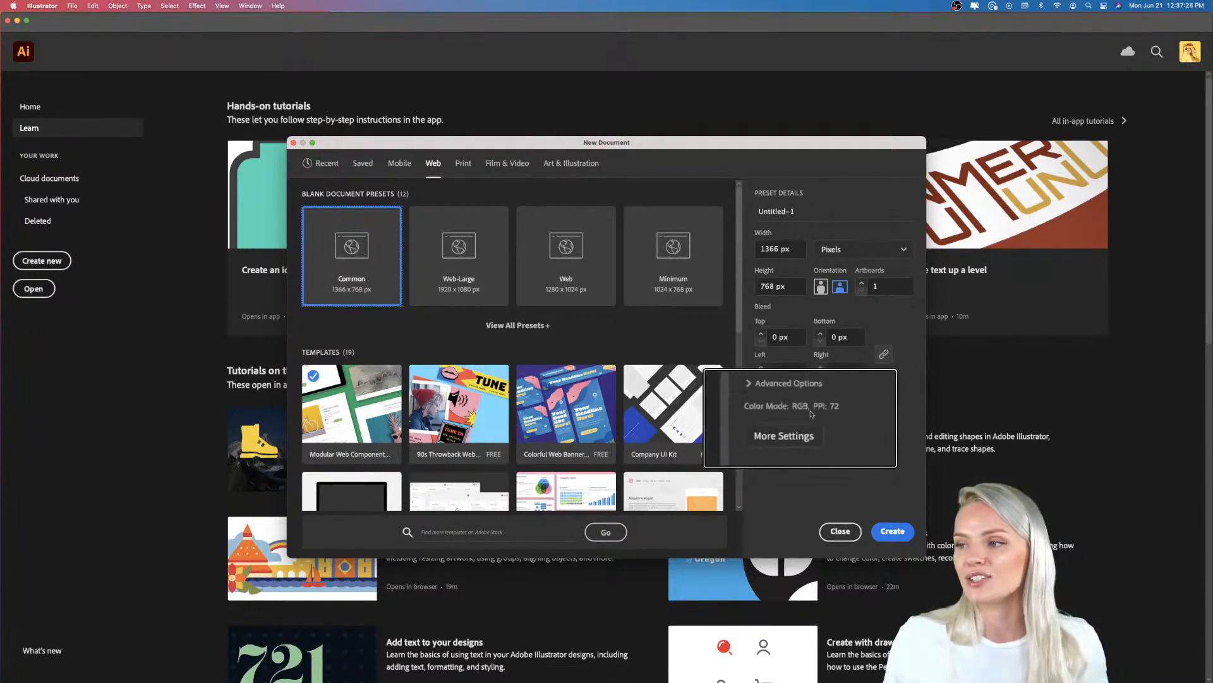
- Show the Print presets and review the measurement units available for the new document
click(463, 163)
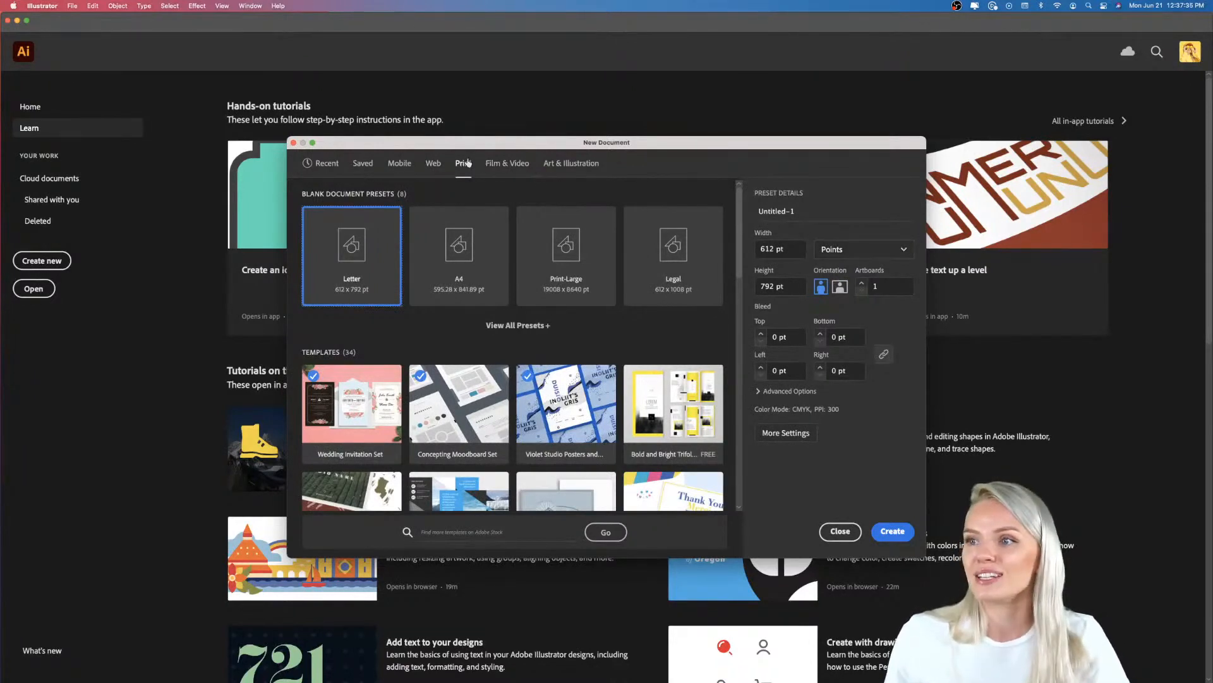
click(871, 251)
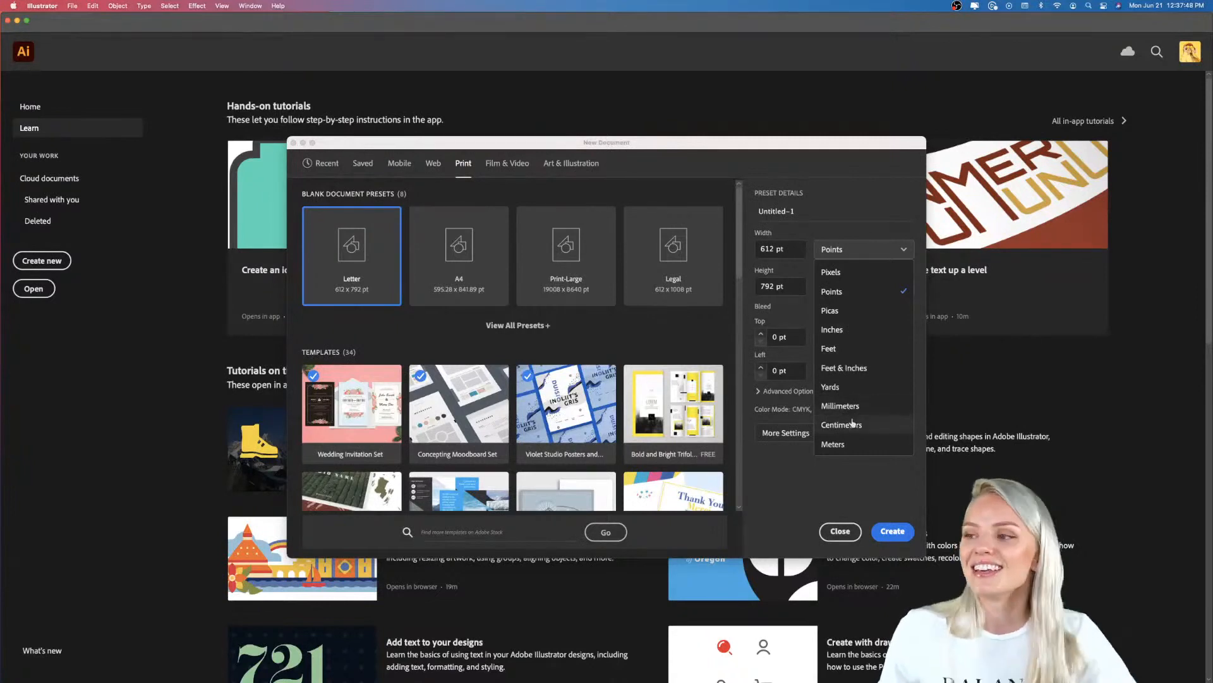
click(858, 248)
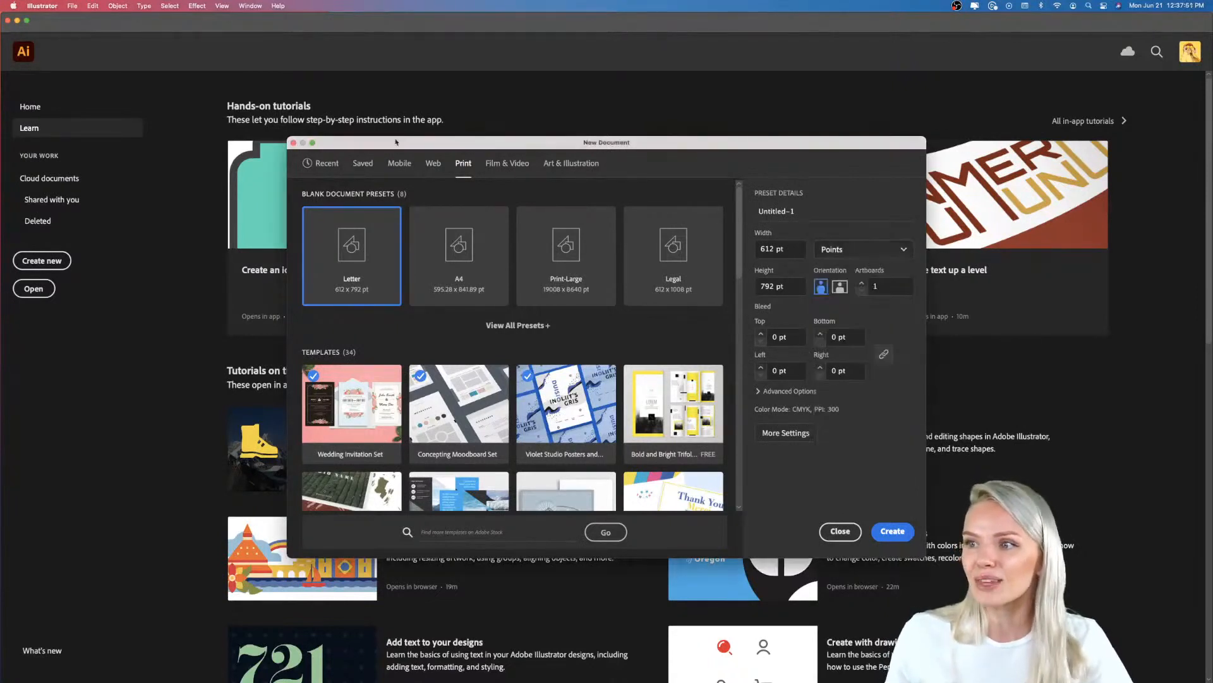
- Switch to the Web document presets and review the measurement units offered, keeping Pixels
click(434, 164)
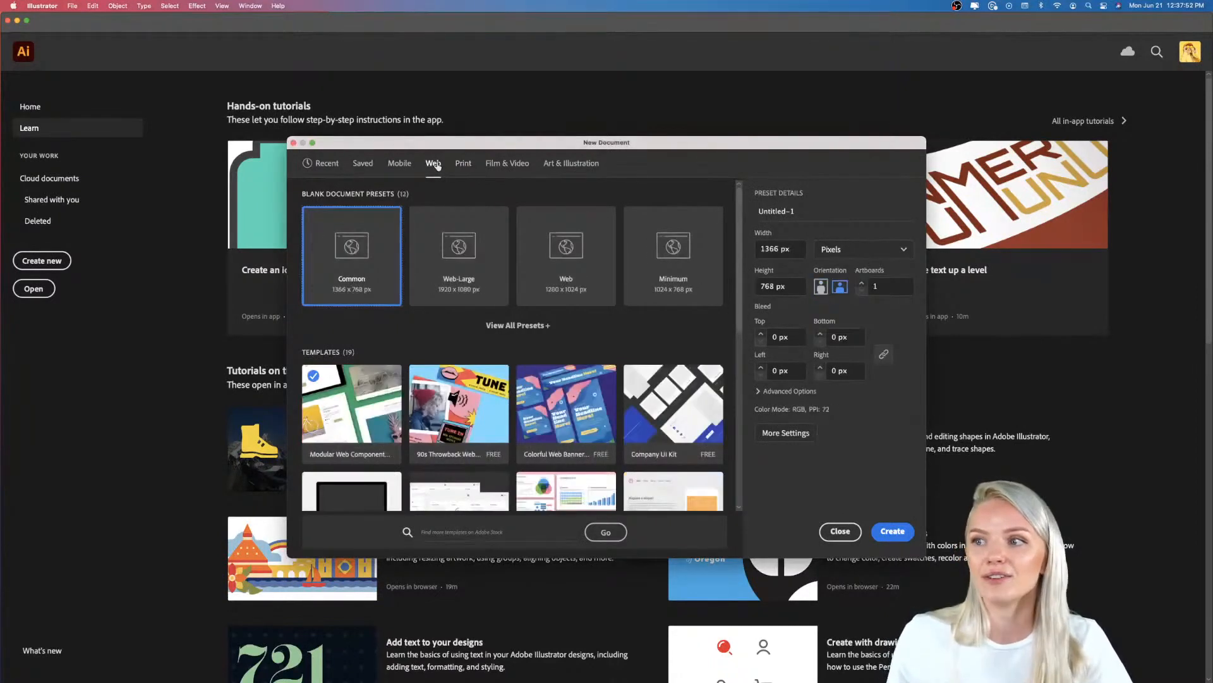
click(853, 251)
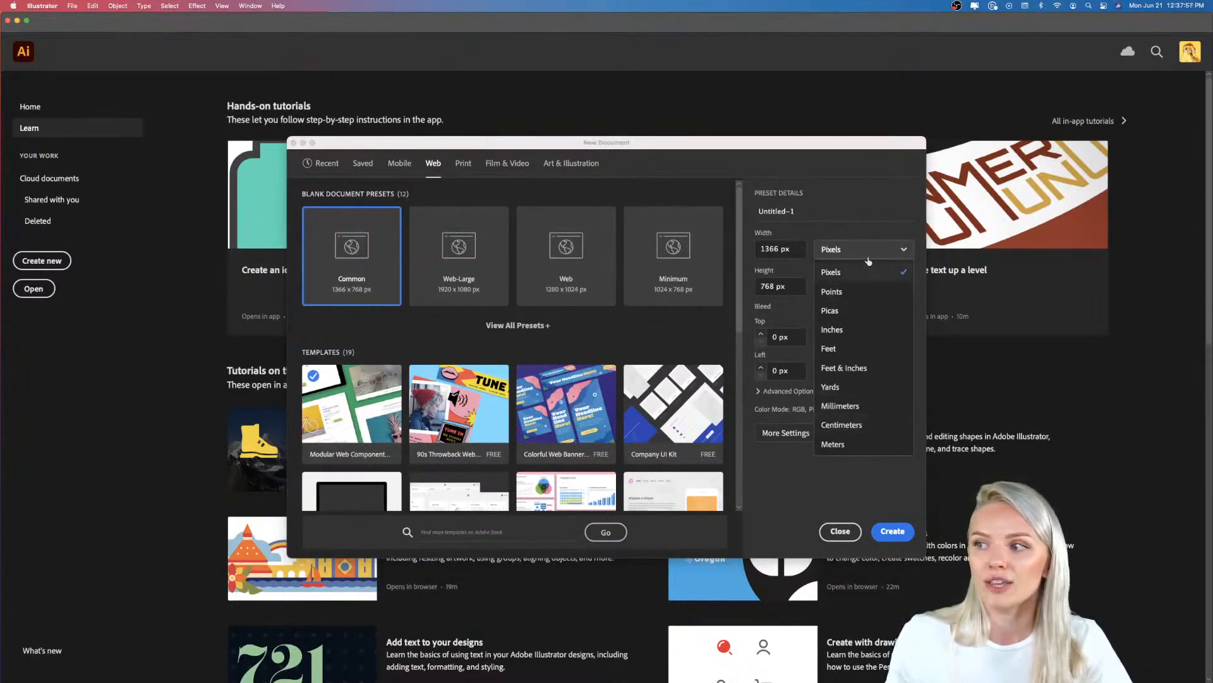
click(836, 251)
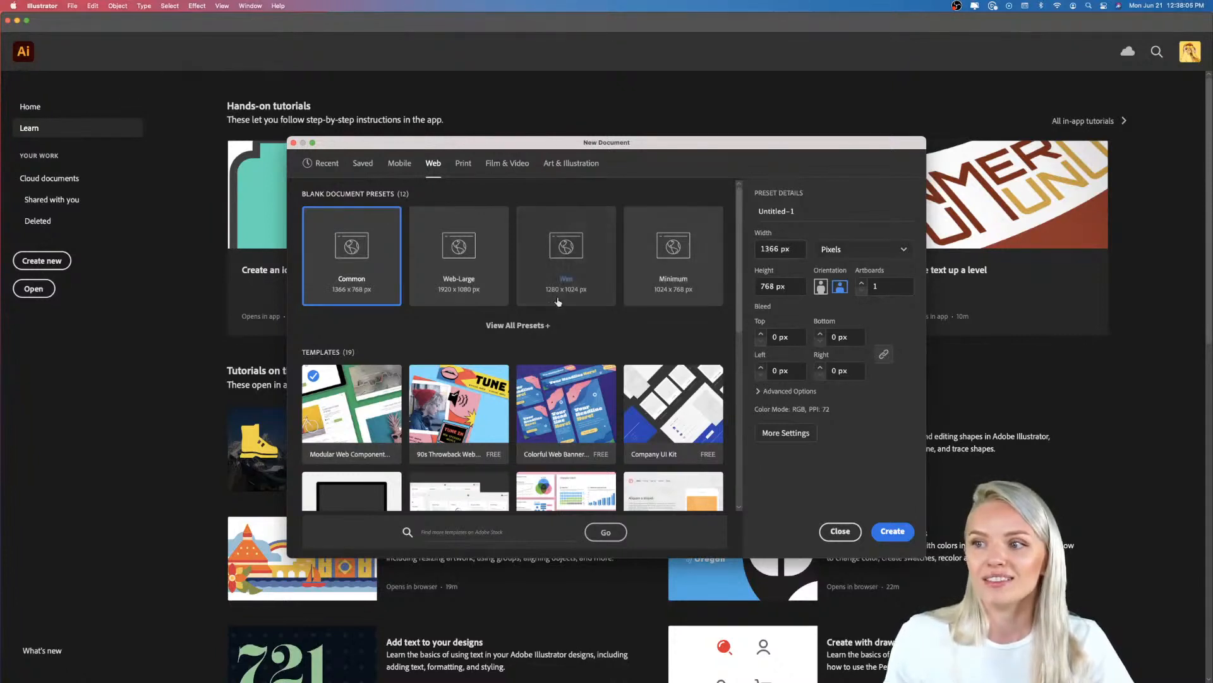
- Choose the Web-Large 1920 x 1080 px preset and set the number of artboards to 10
click(444, 283)
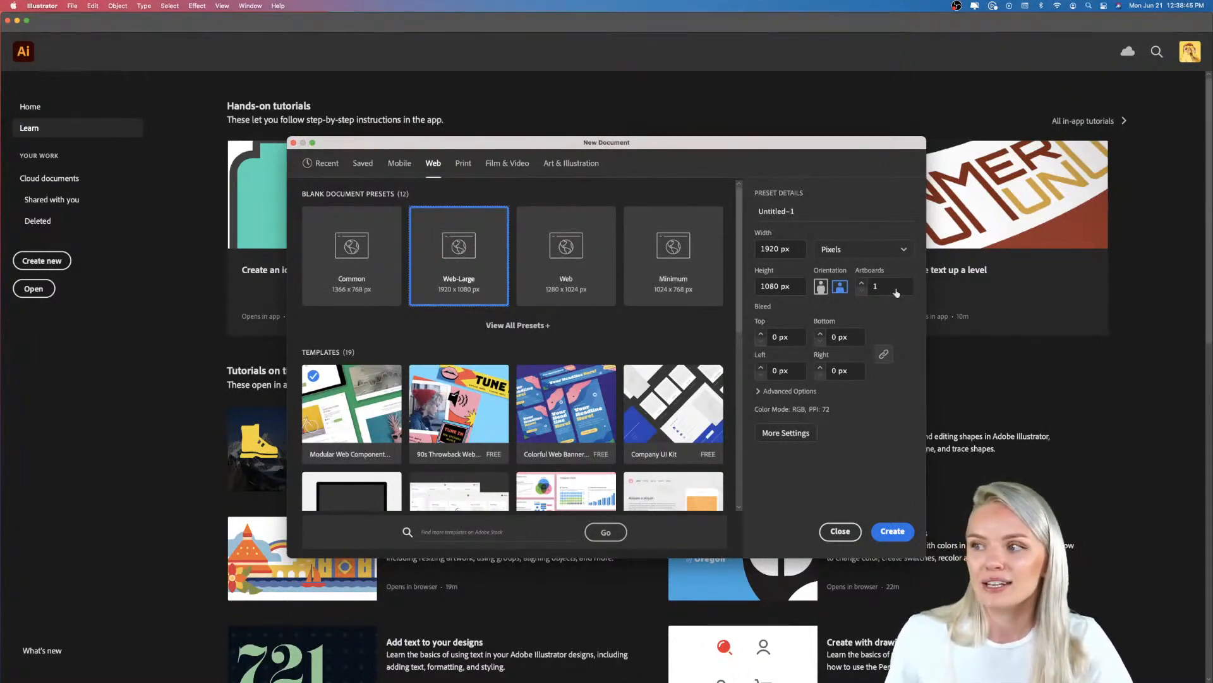
click(861, 283)
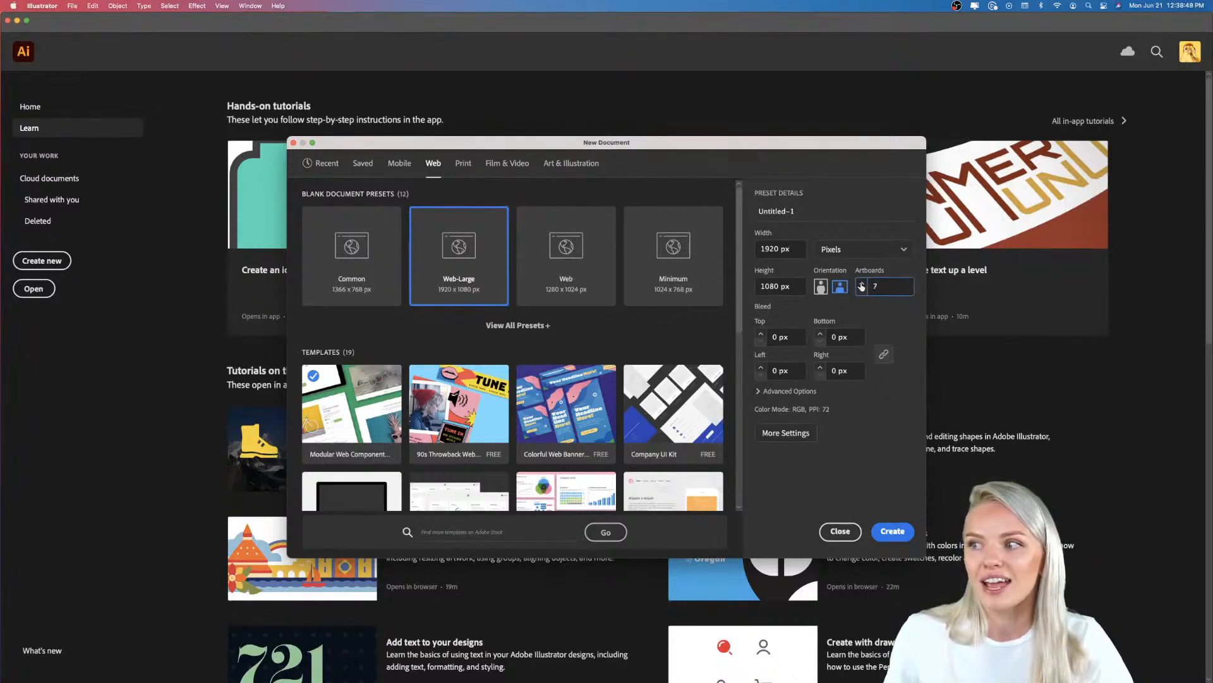
click(861, 284)
click(861, 283)
click(862, 284)
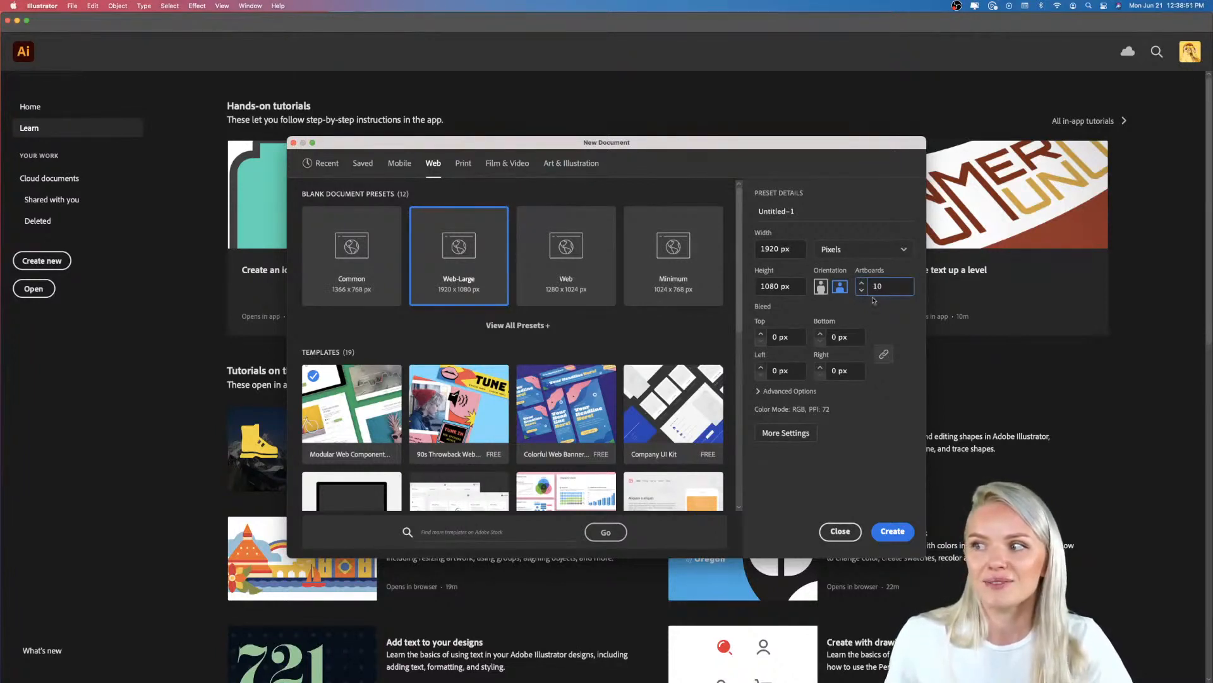
- Expand the advanced options, open the additional document settings, and name the document "Behance Project"
click(761, 392)
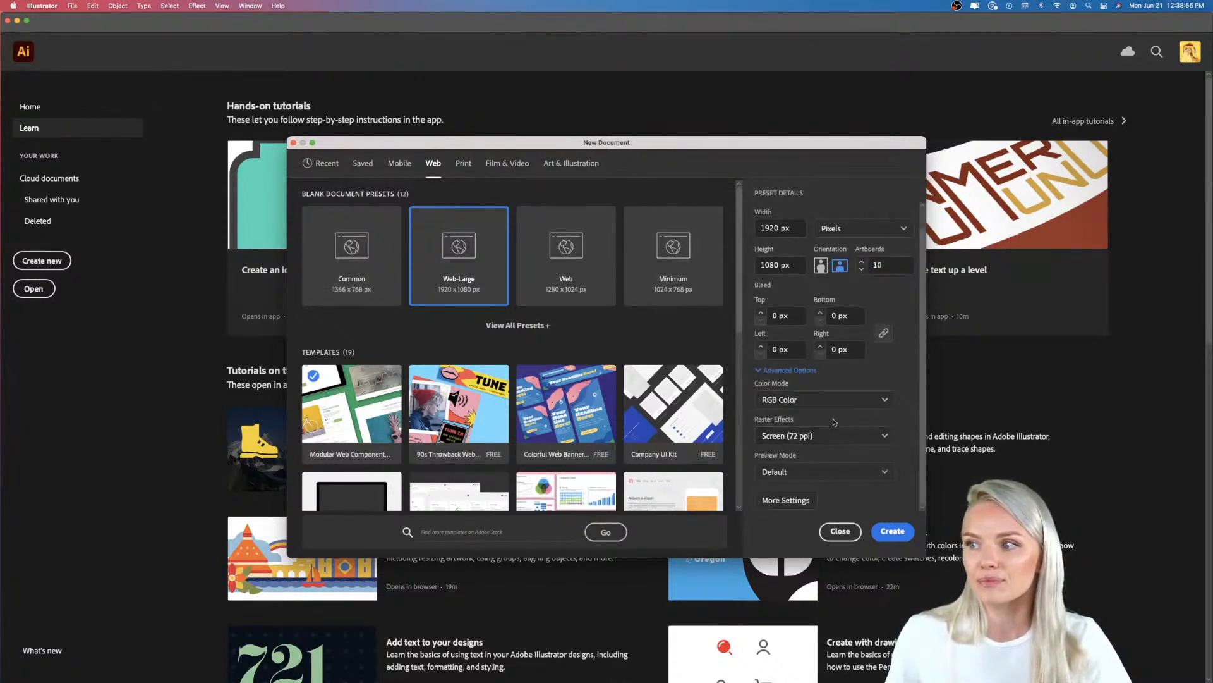
click(788, 501)
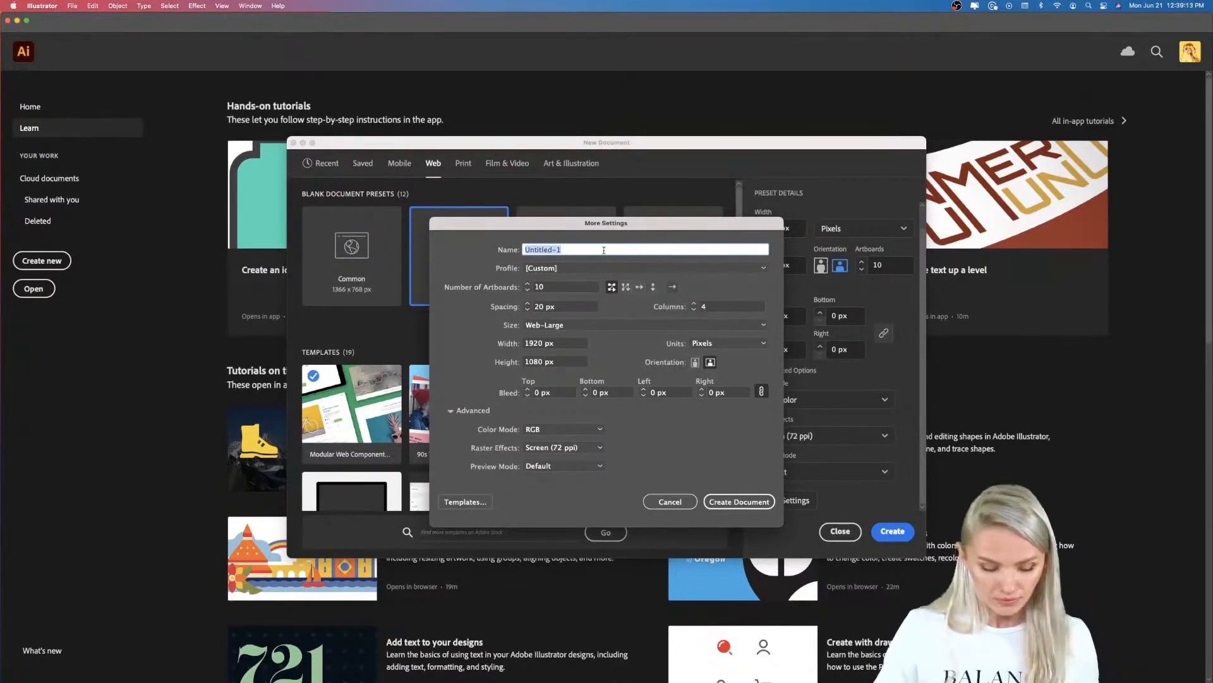
text(Behnace)
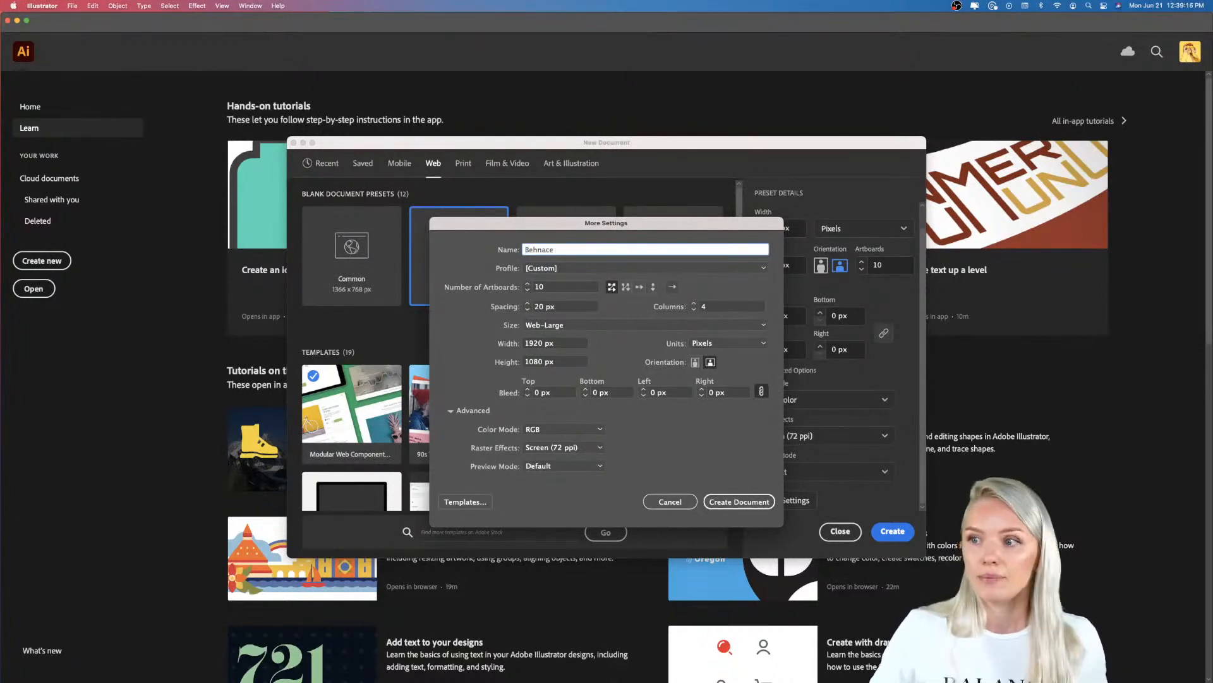
key(BackSpace)
key(BackSpace)
key(BackSpace)
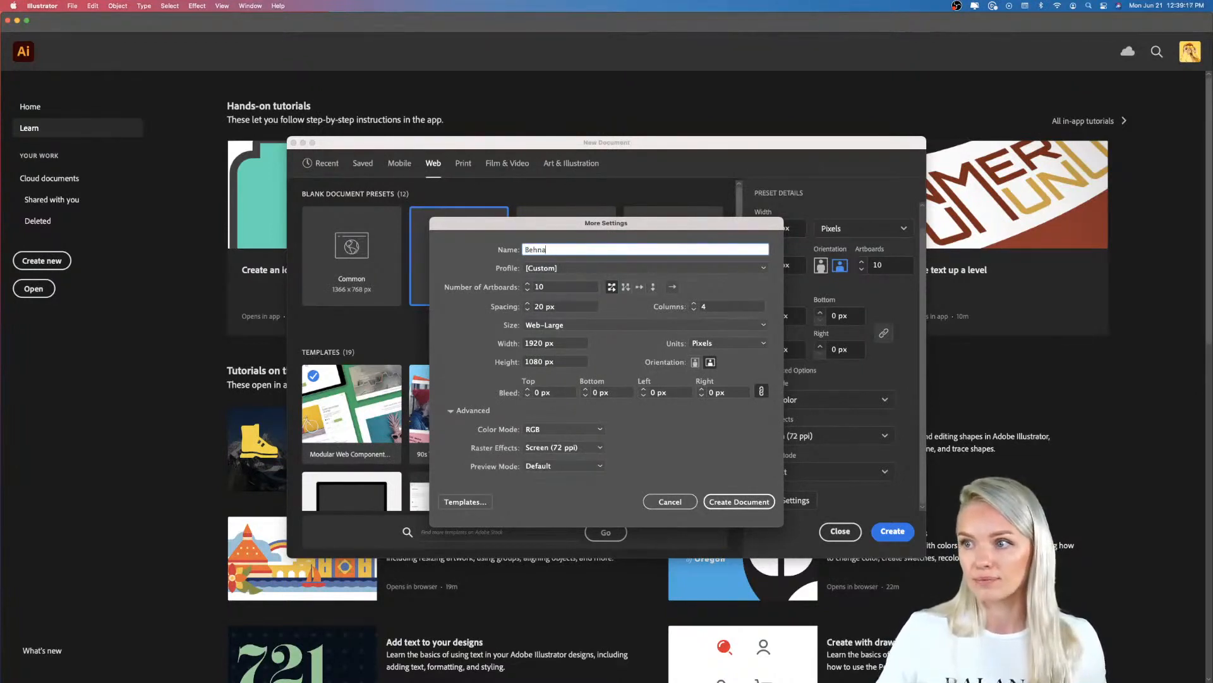
text(ce Projcet)
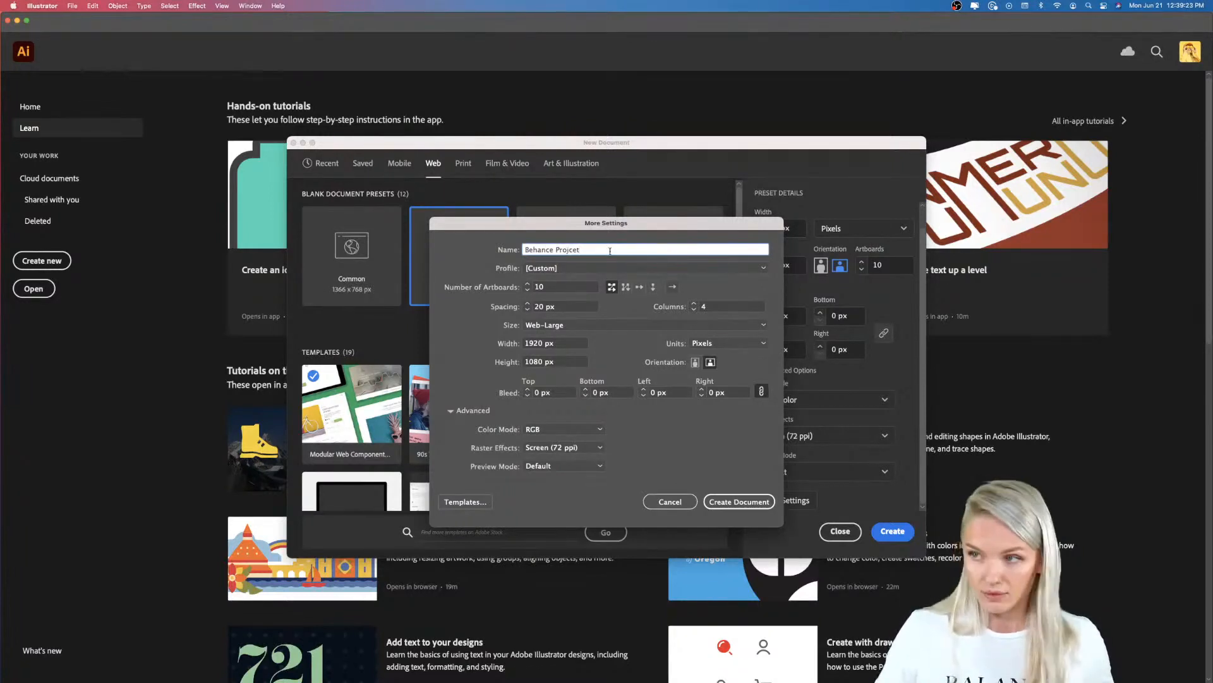
key(BackSpace)
key(BackSpace)
key(BackSpace)
text(ect)
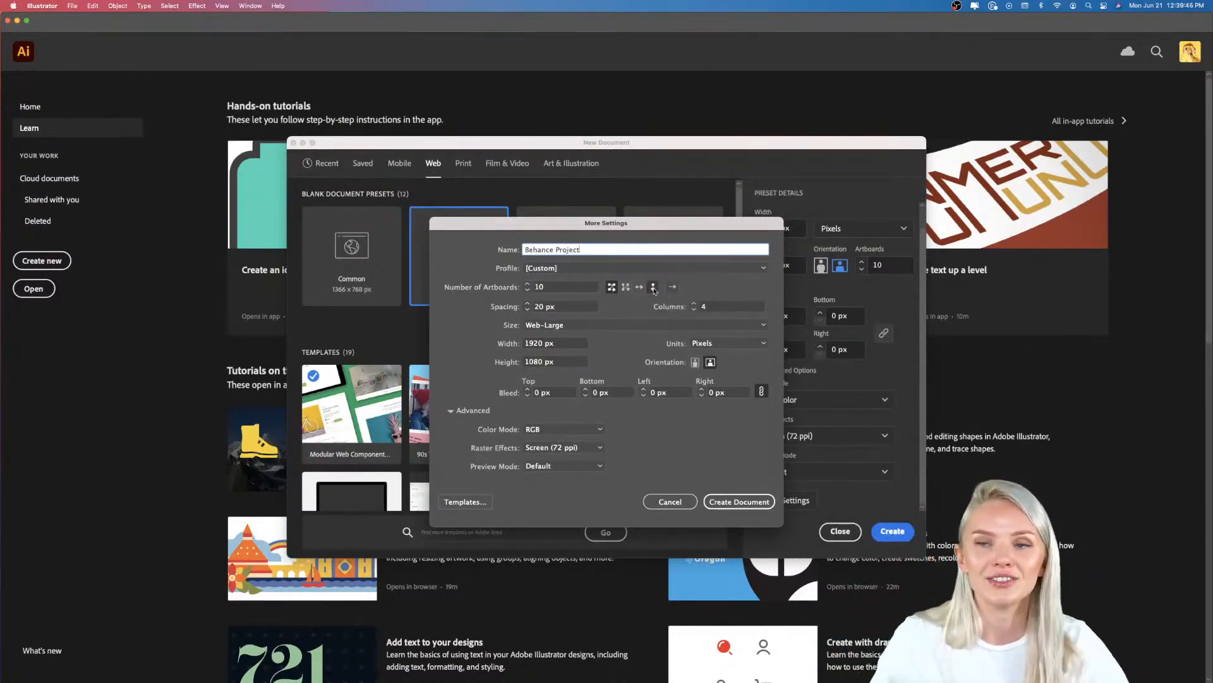
- Arrange the 10 artboards in a single column with 0 px spacing between them
click(654, 288)
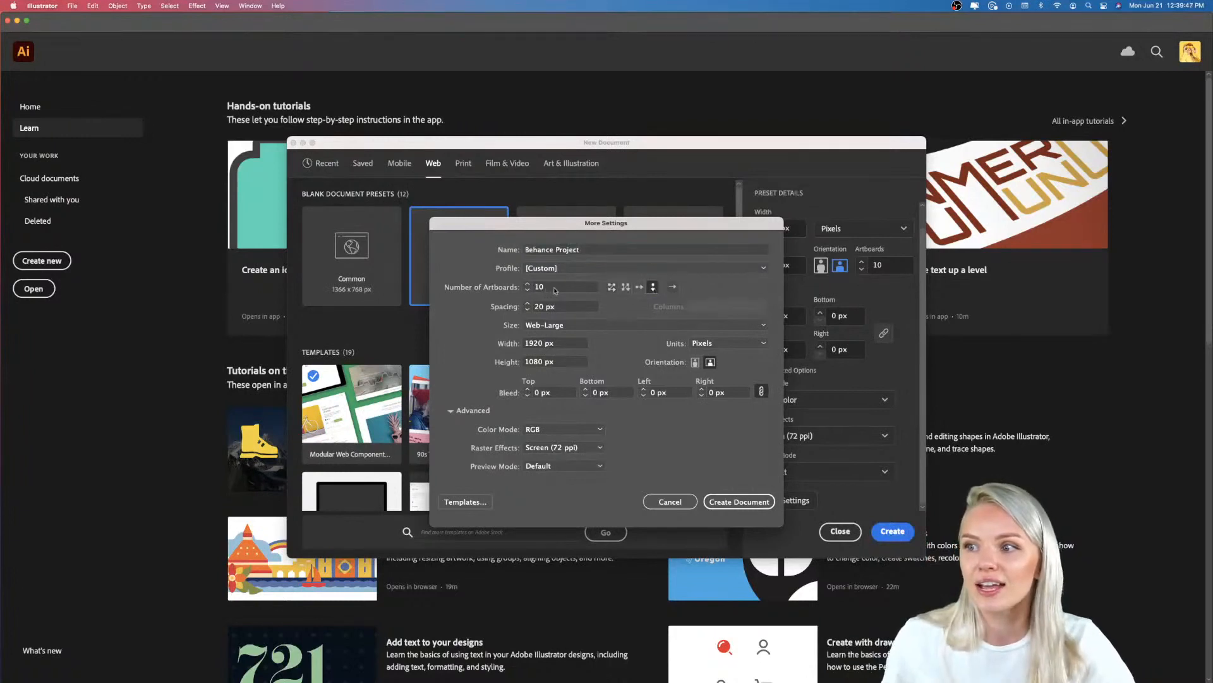
click(556, 287)
key(Tab)
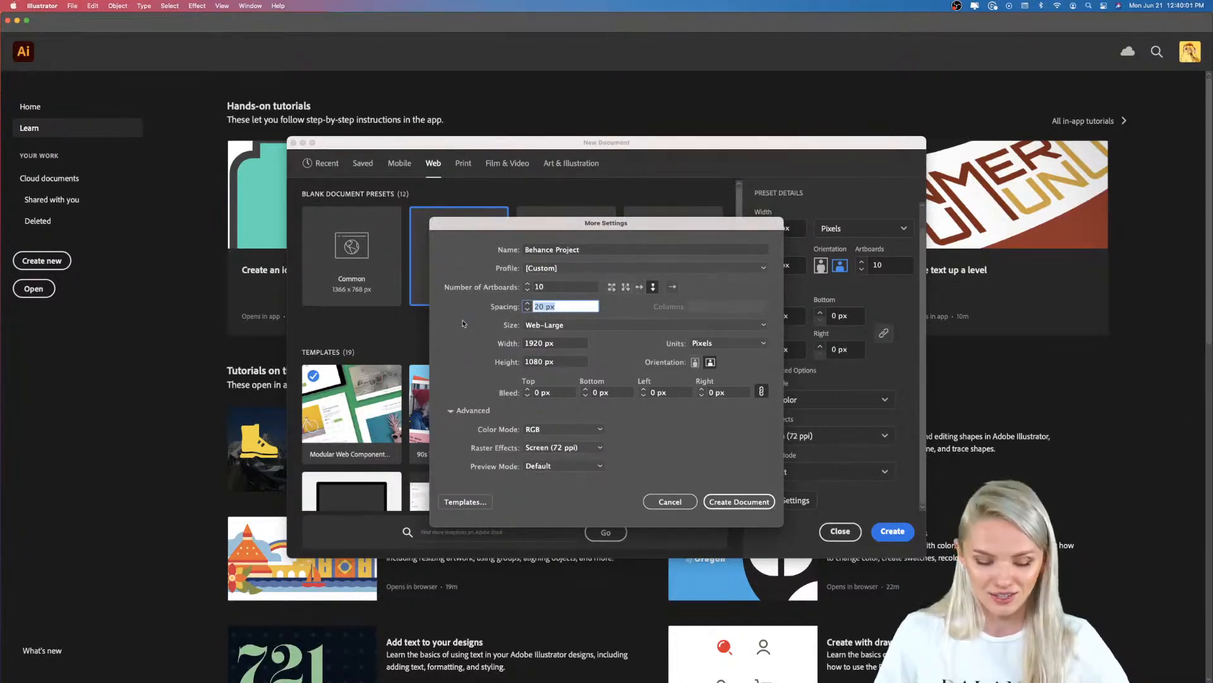
text(0)
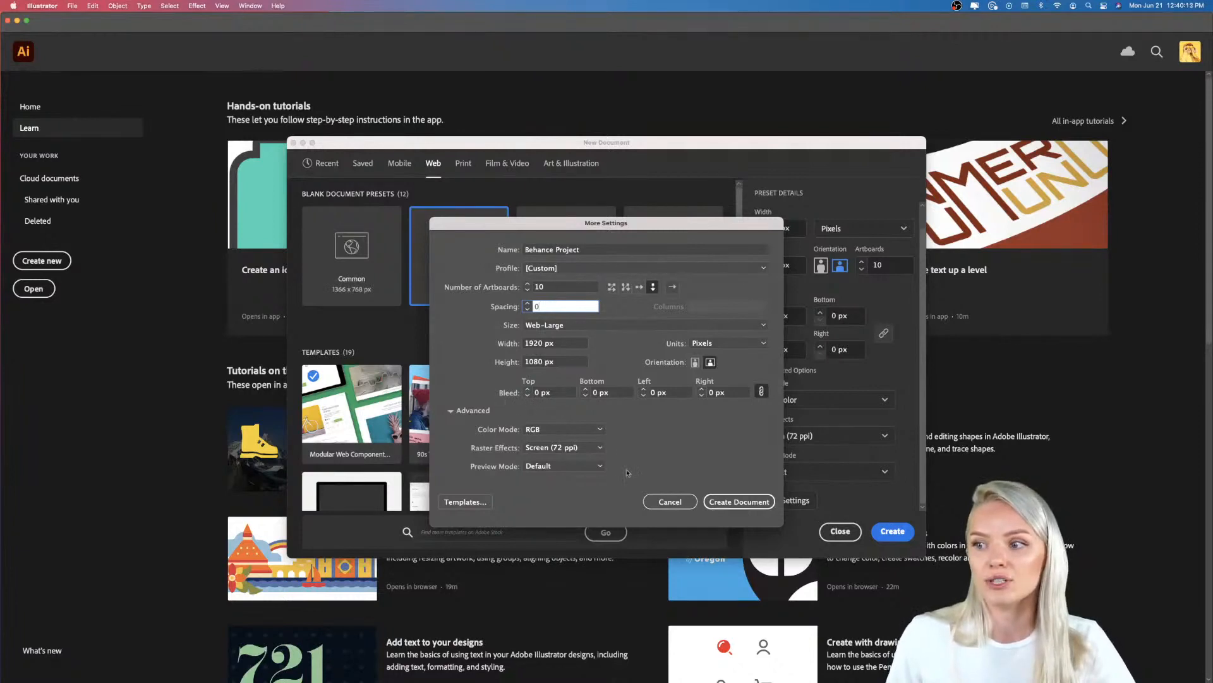
- Set the raster effects to Medium (150 ppi) and create the document
click(562, 448)
click(569, 472)
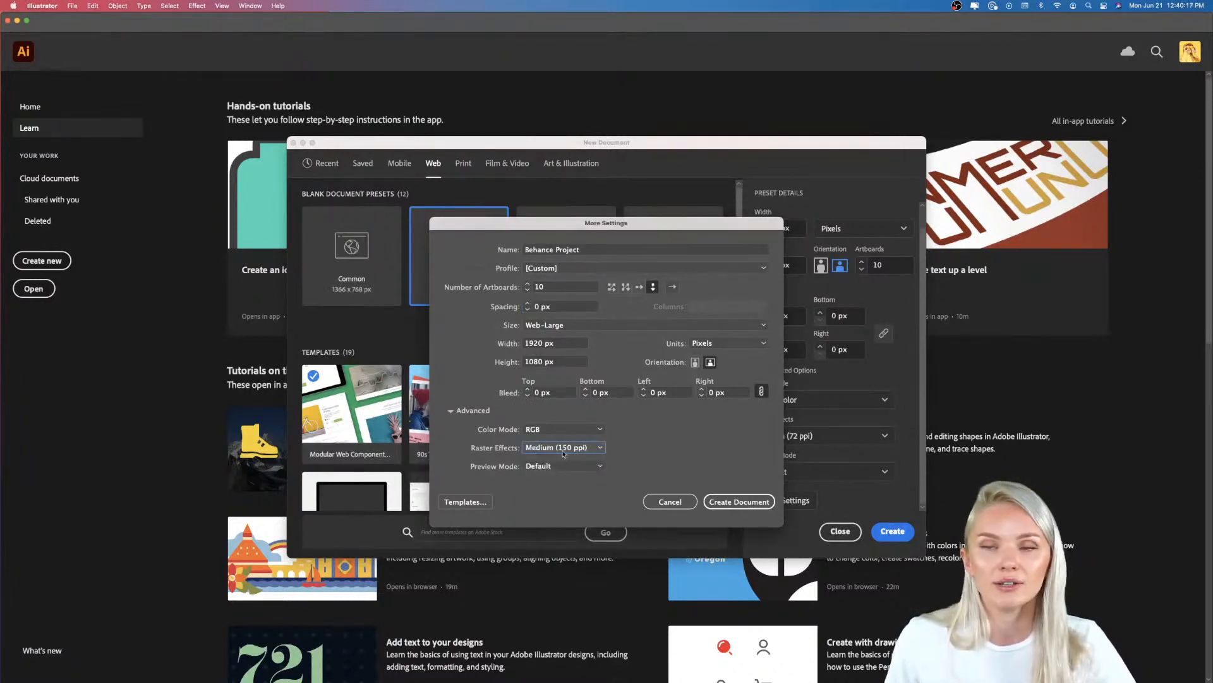
click(727, 502)
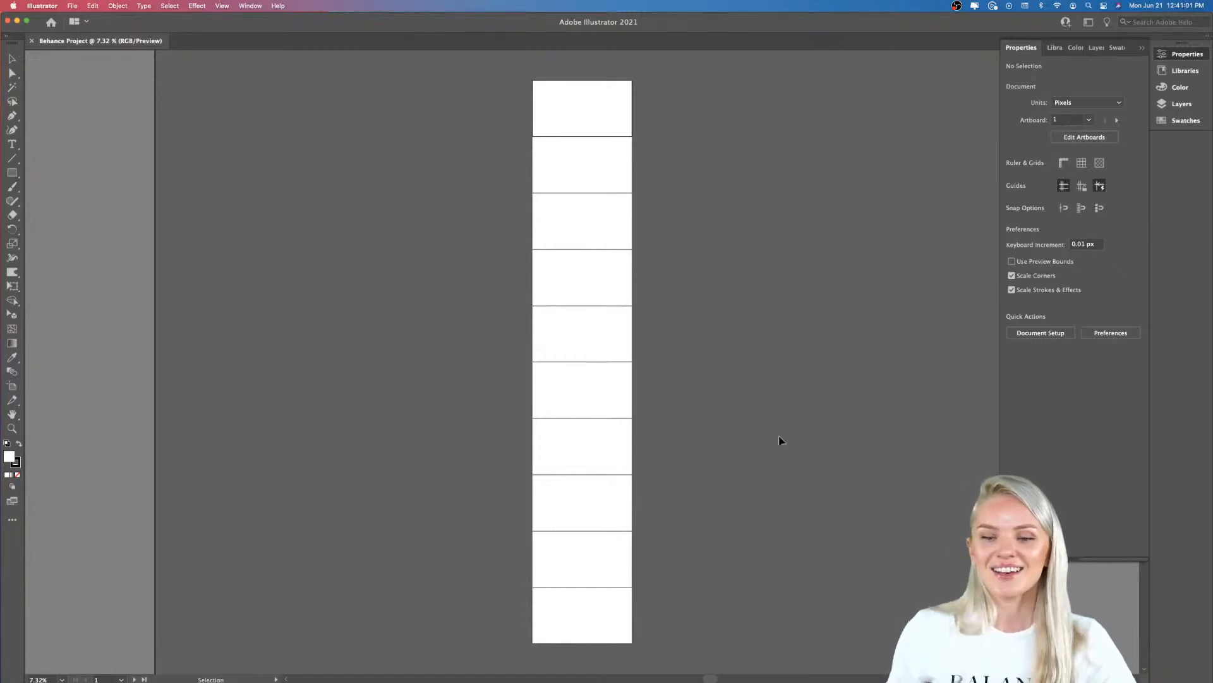
- Shorten Artboard 1 from its upper edge to a height of about 668 px, then leave artboard editing
scroll(603, 209, right, 1)
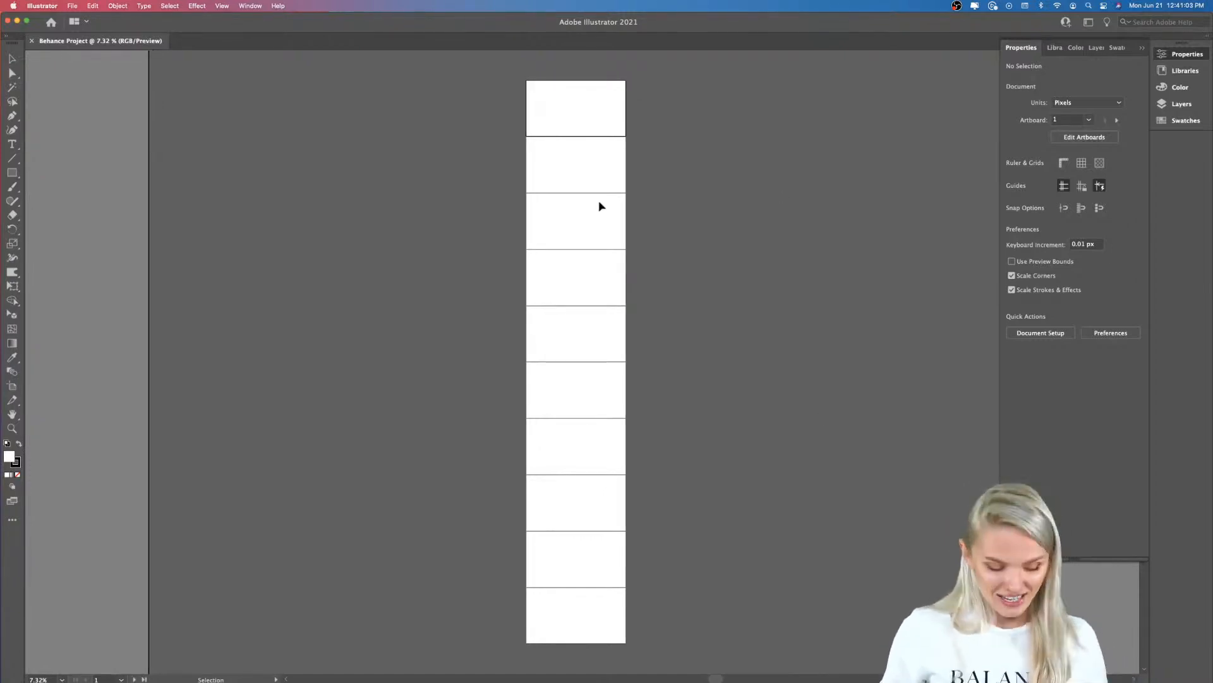
scroll(601, 207, up, 1)
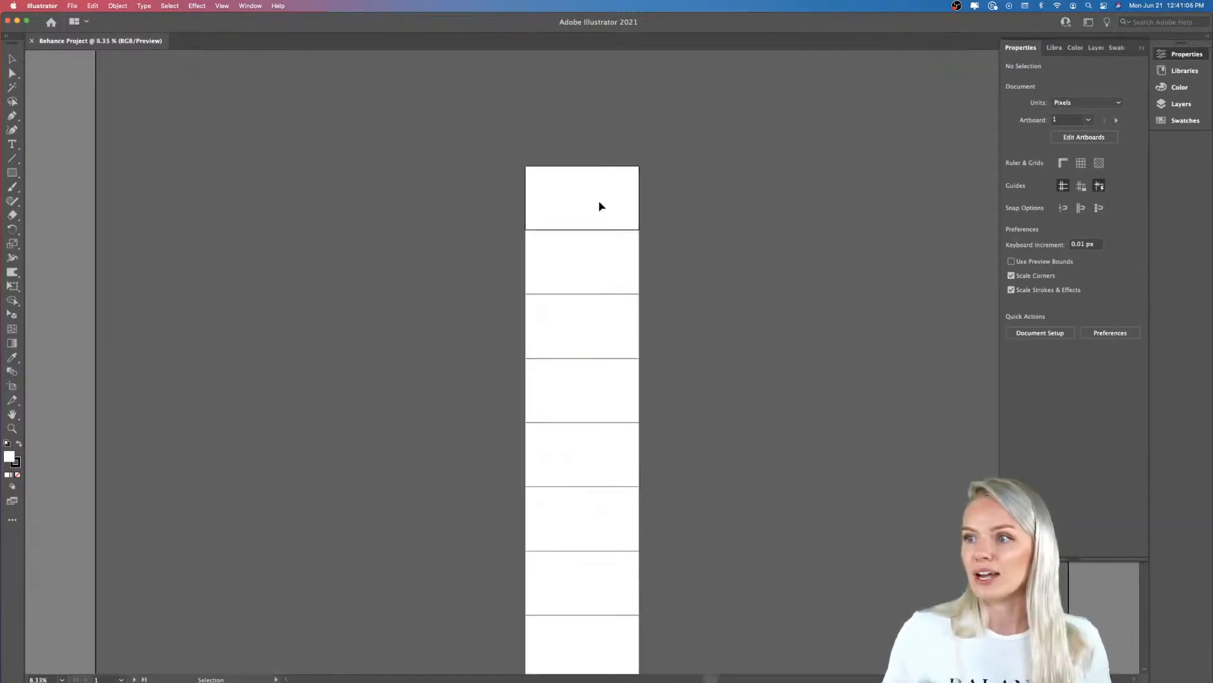
scroll(601, 207, down, 1)
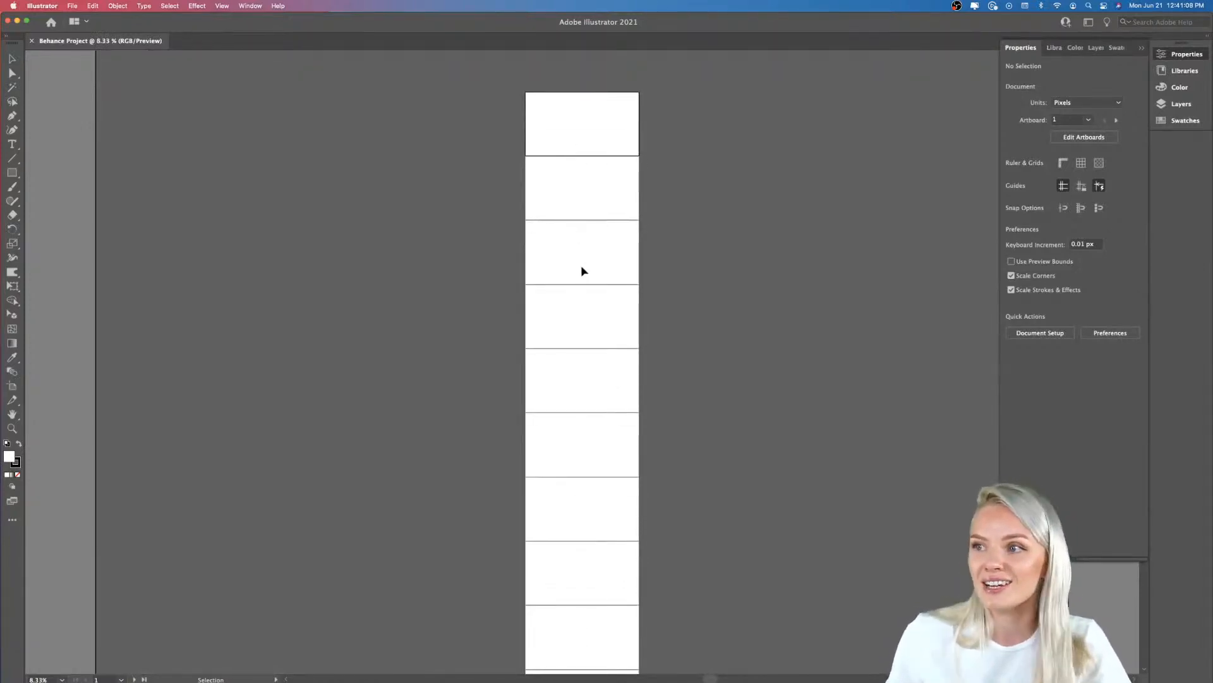
scroll(598, 623, down, 1)
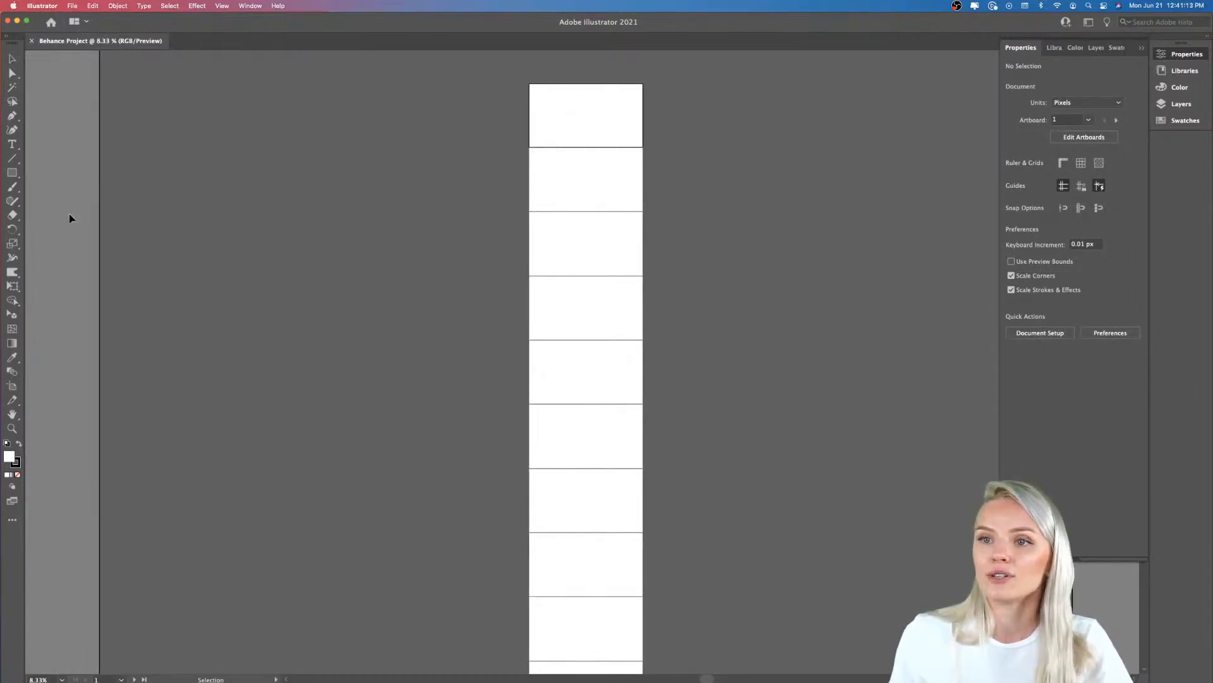
click(12, 386)
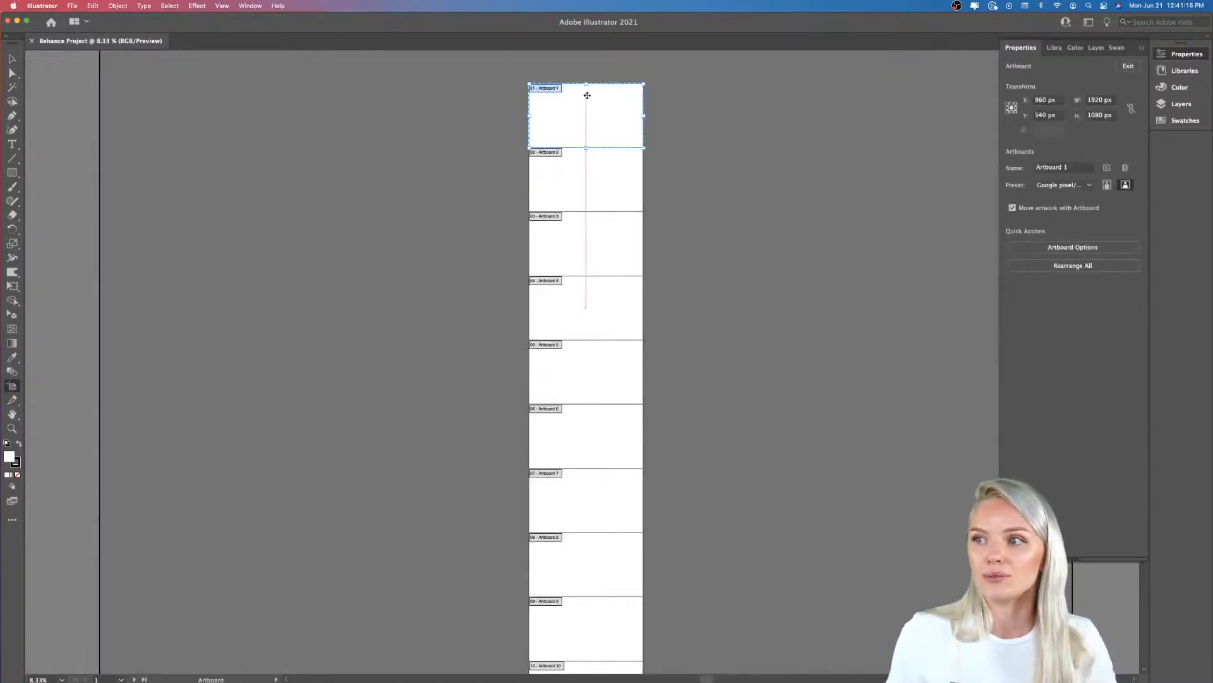
scroll(588, 96, down, 3)
scroll(588, 95, up, 8)
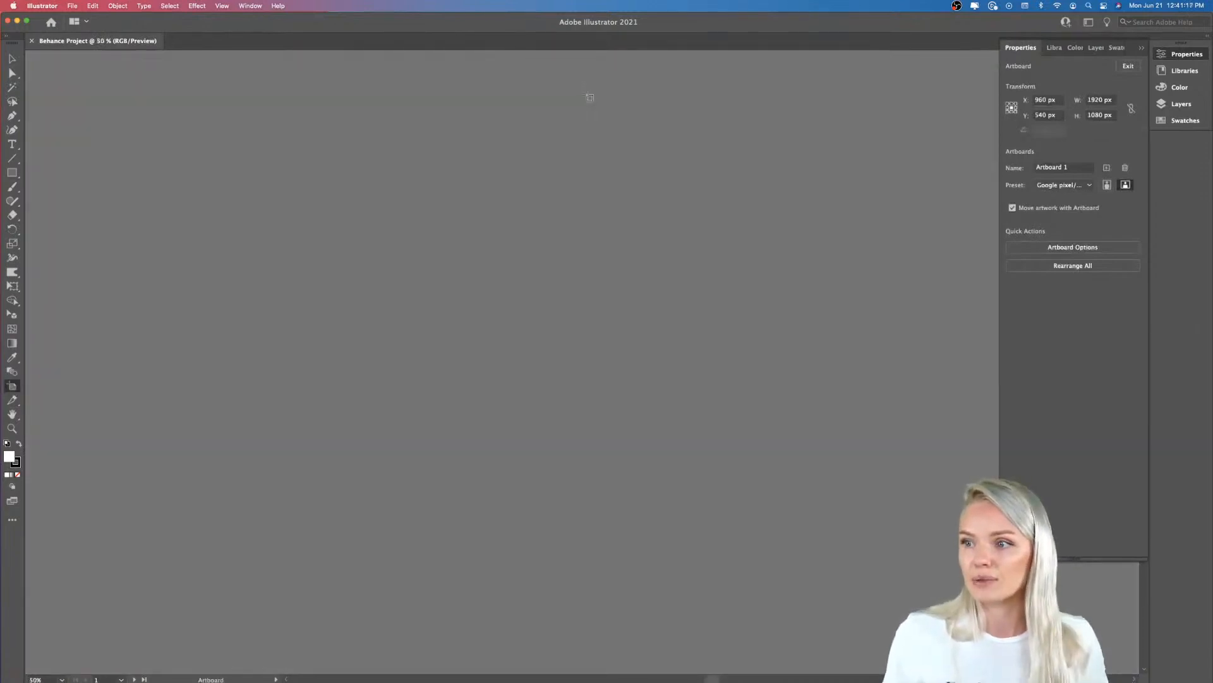
scroll(588, 96, down, 3)
scroll(599, 340, down, 10)
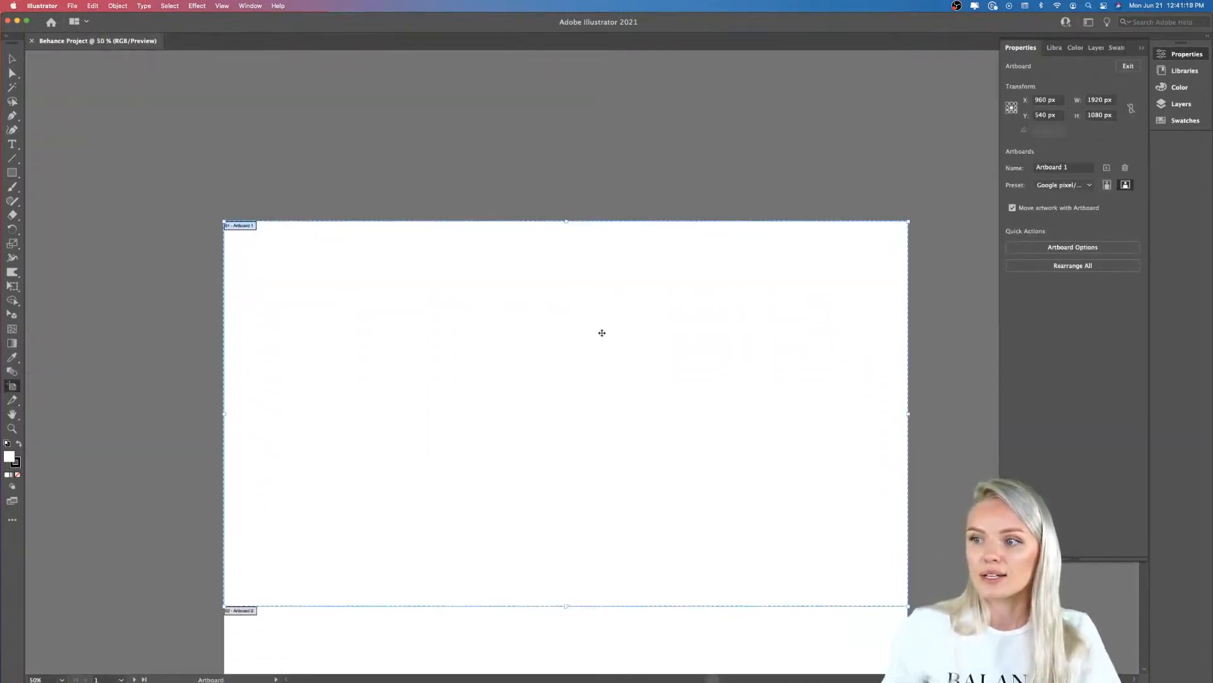
drag(566, 182, 569, 334)
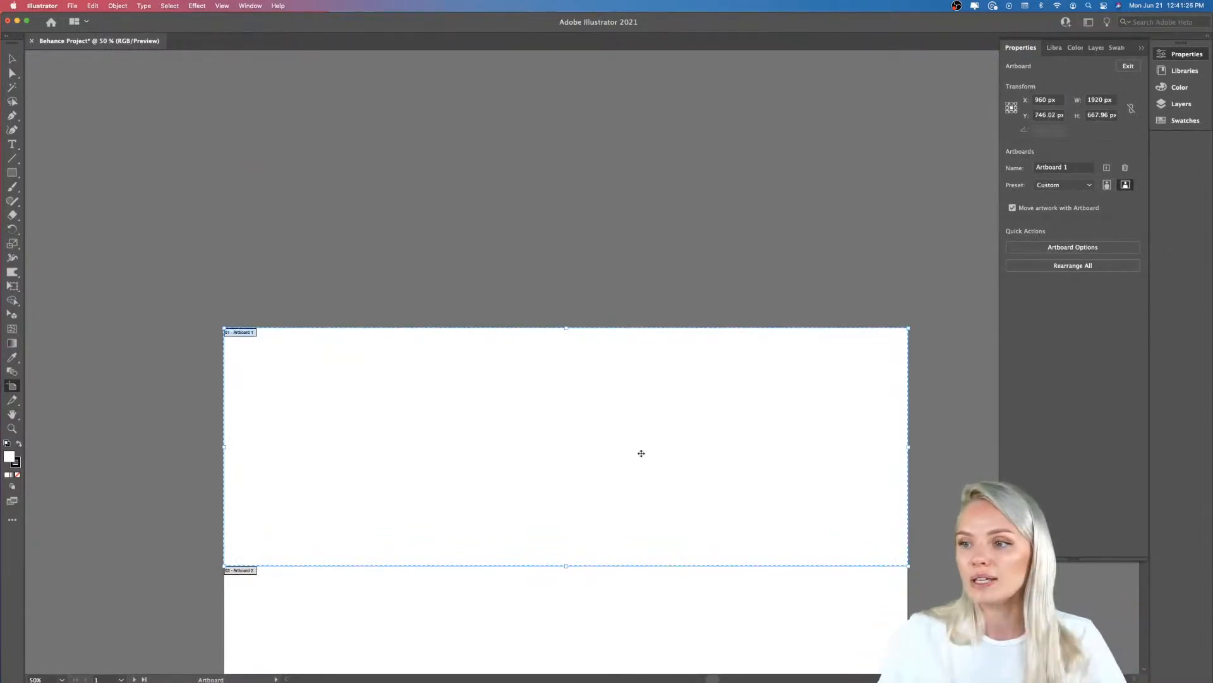
key(v)
- Draw a rectangle covering the whole first artboard, about 1920 x 668 px, and remove its stroke
scroll(175, 445, down, 2)
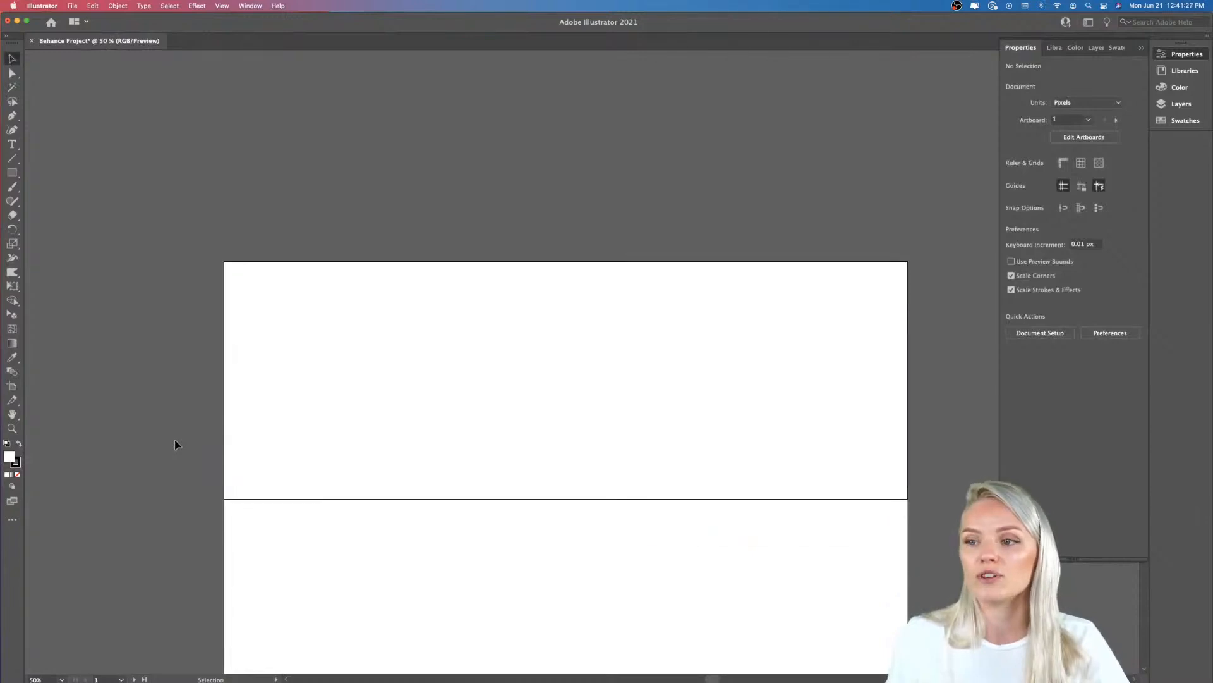
scroll(175, 444, right, 3)
scroll(176, 442, left, 2)
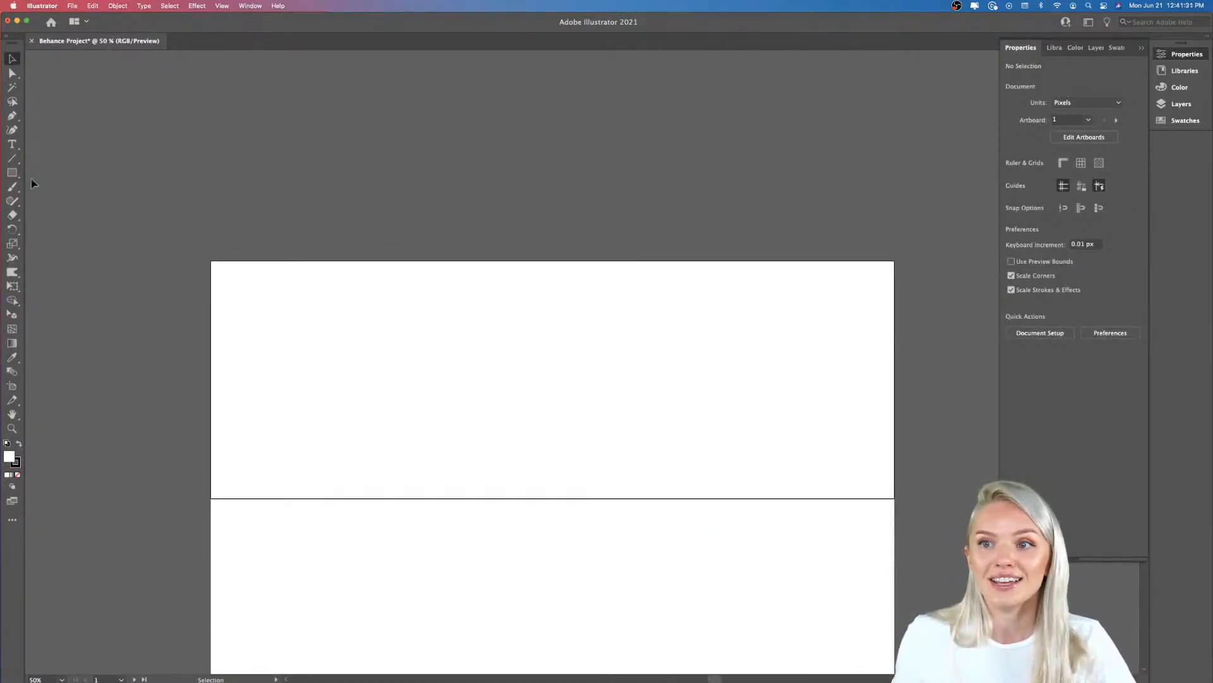
click(12, 173)
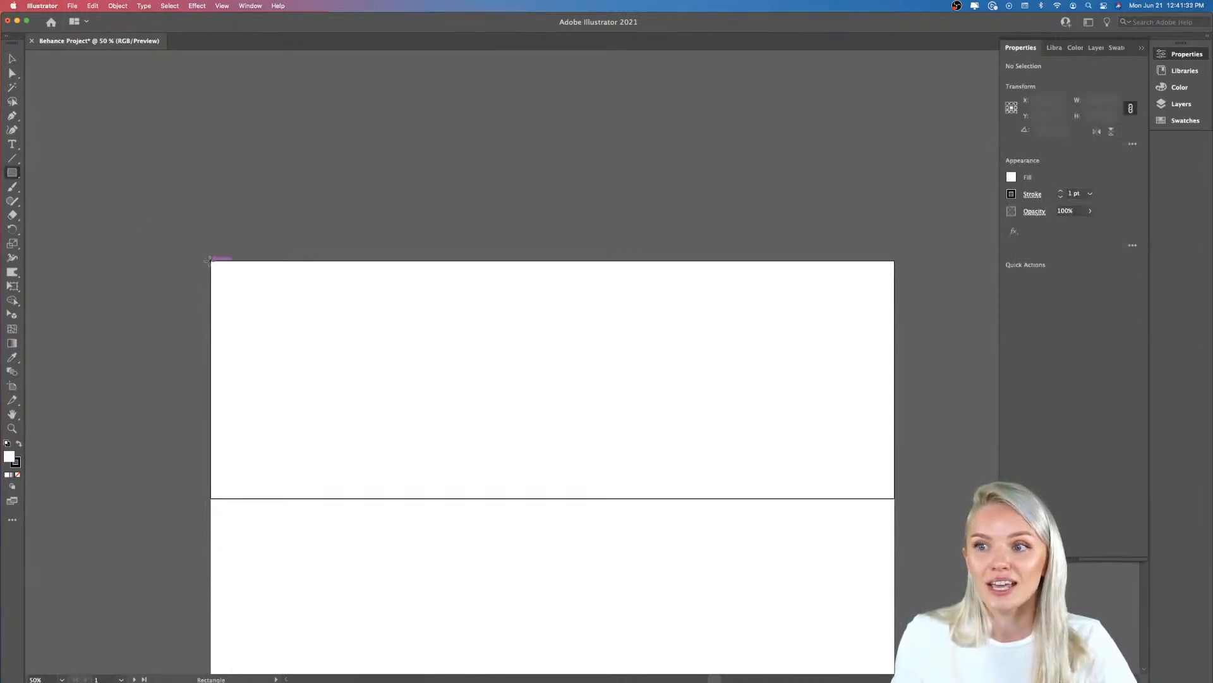
drag(210, 260, 894, 499)
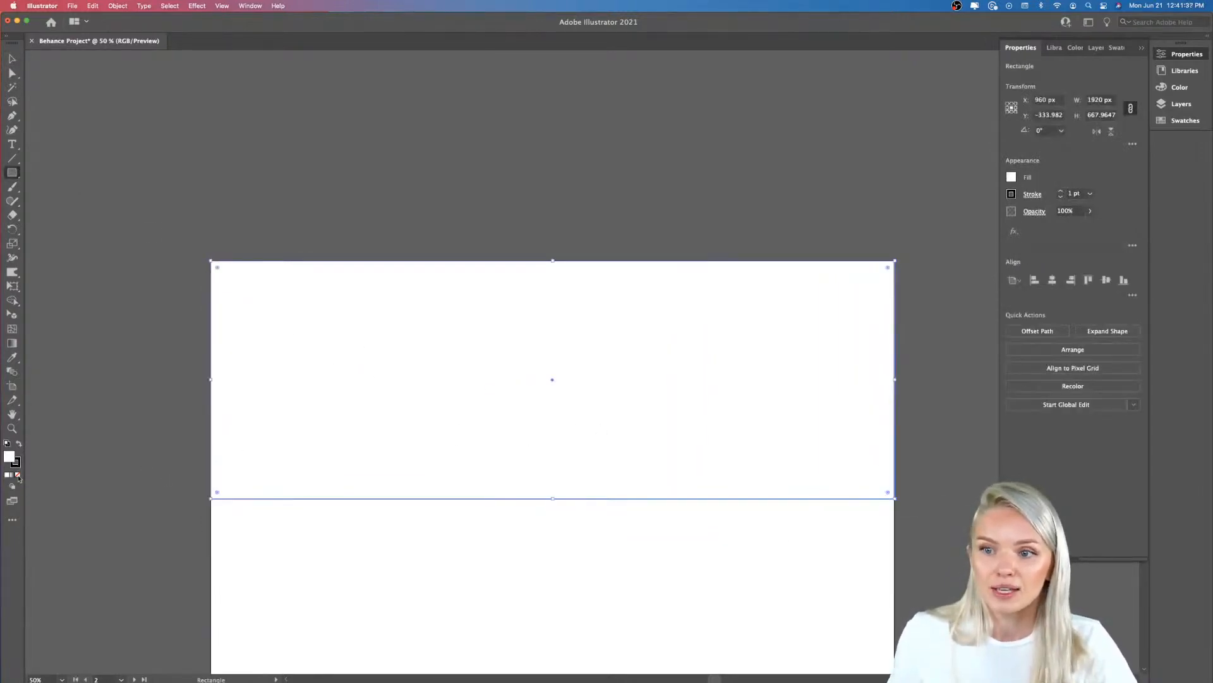
click(18, 466)
click(18, 475)
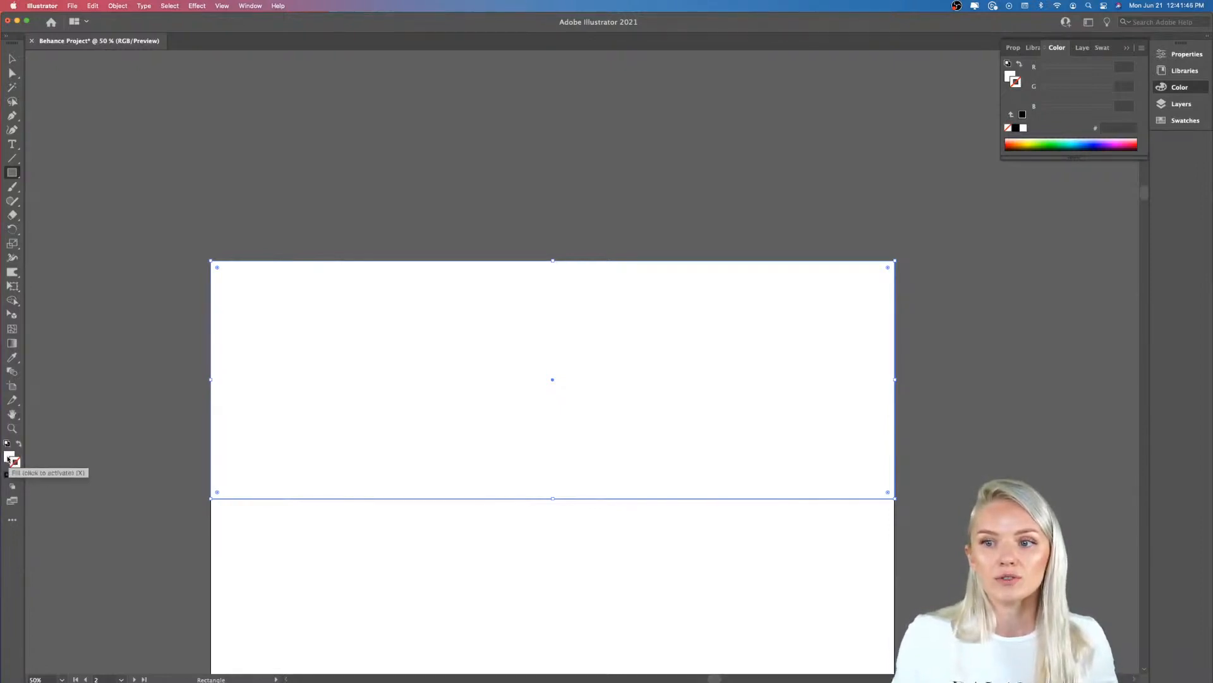
- Fill the rectangle on the first artboard with dark gray #353535 and deselect it
double_click(9, 457)
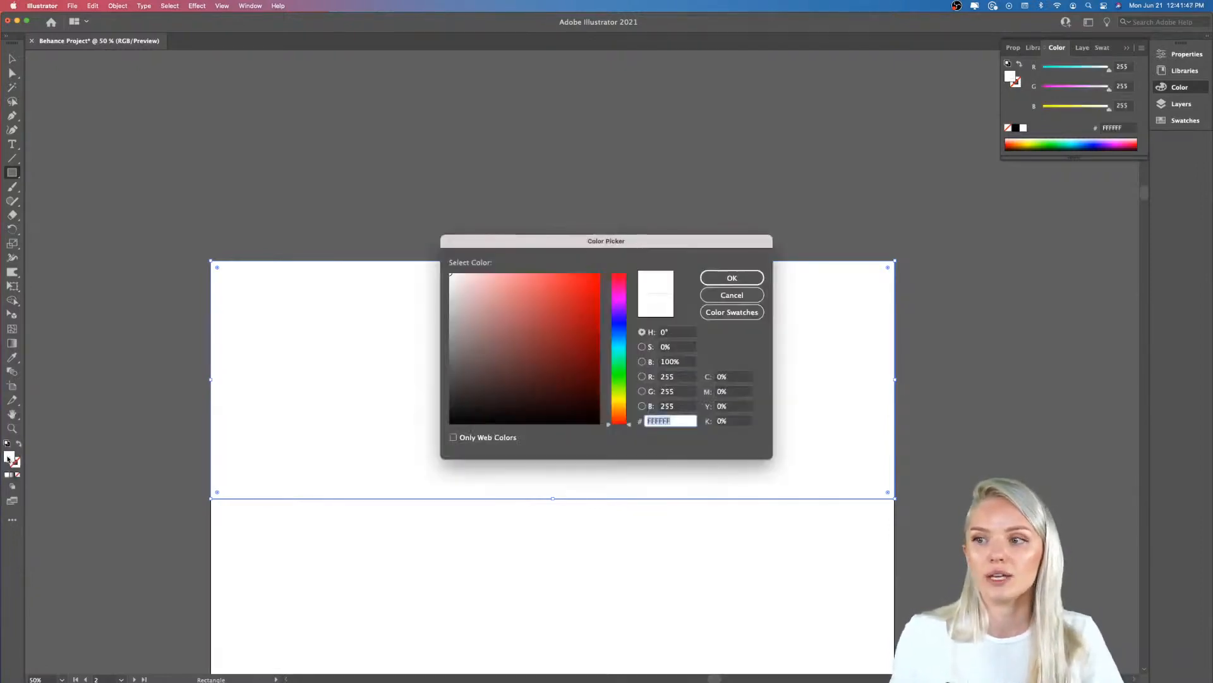
drag(510, 380, 452, 392)
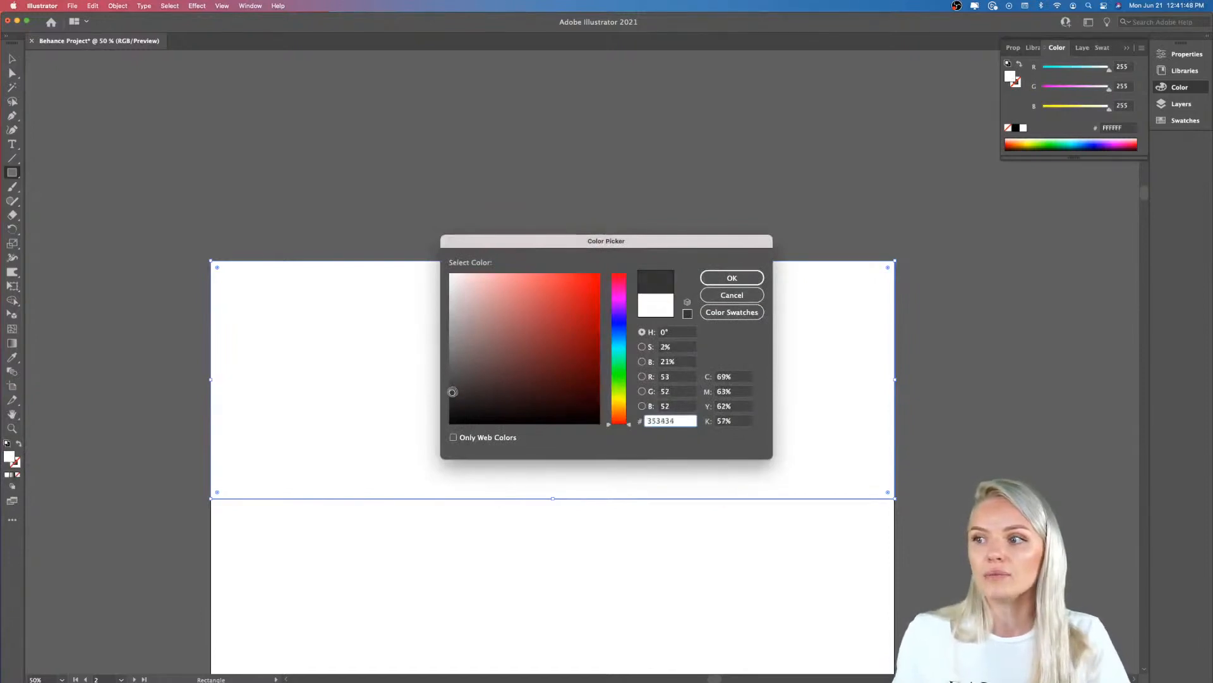
click(732, 278)
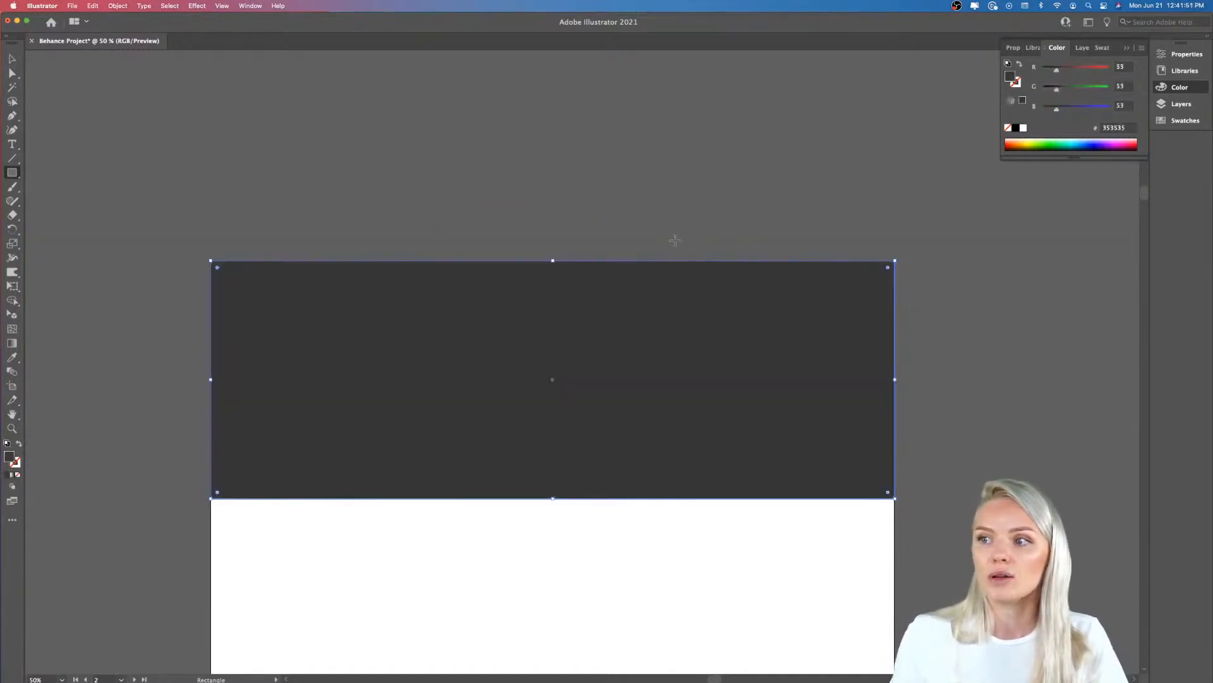
click(12, 58)
click(203, 208)
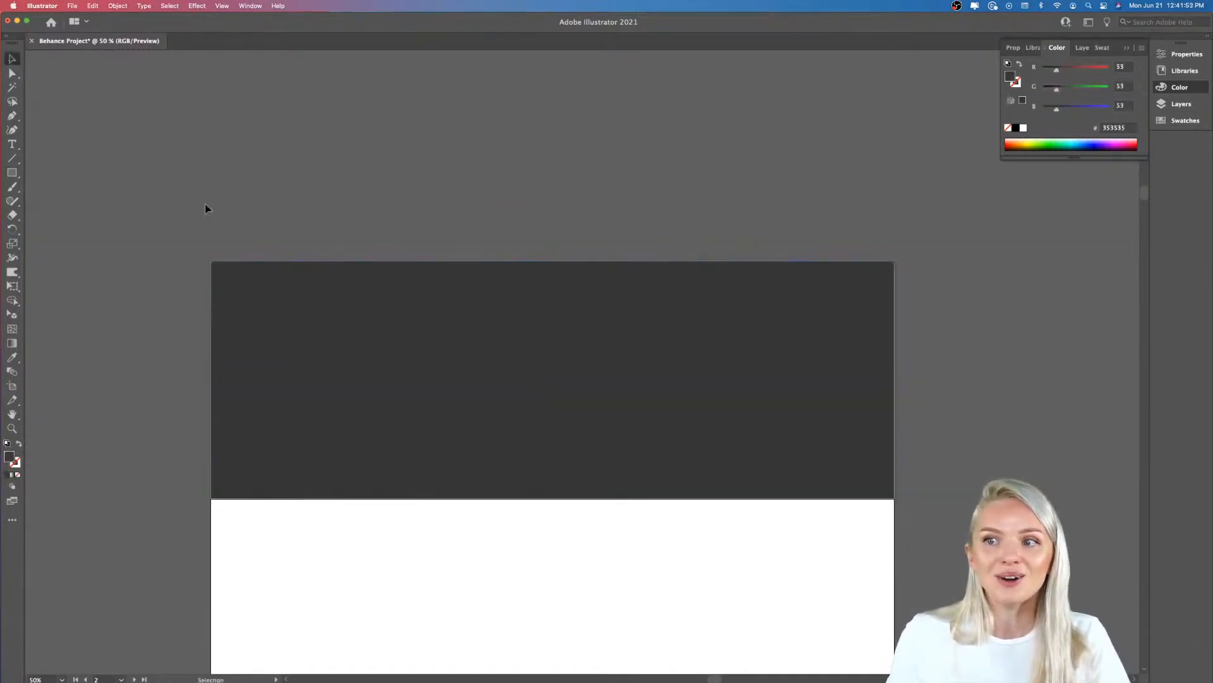
scroll(205, 208, down, 2)
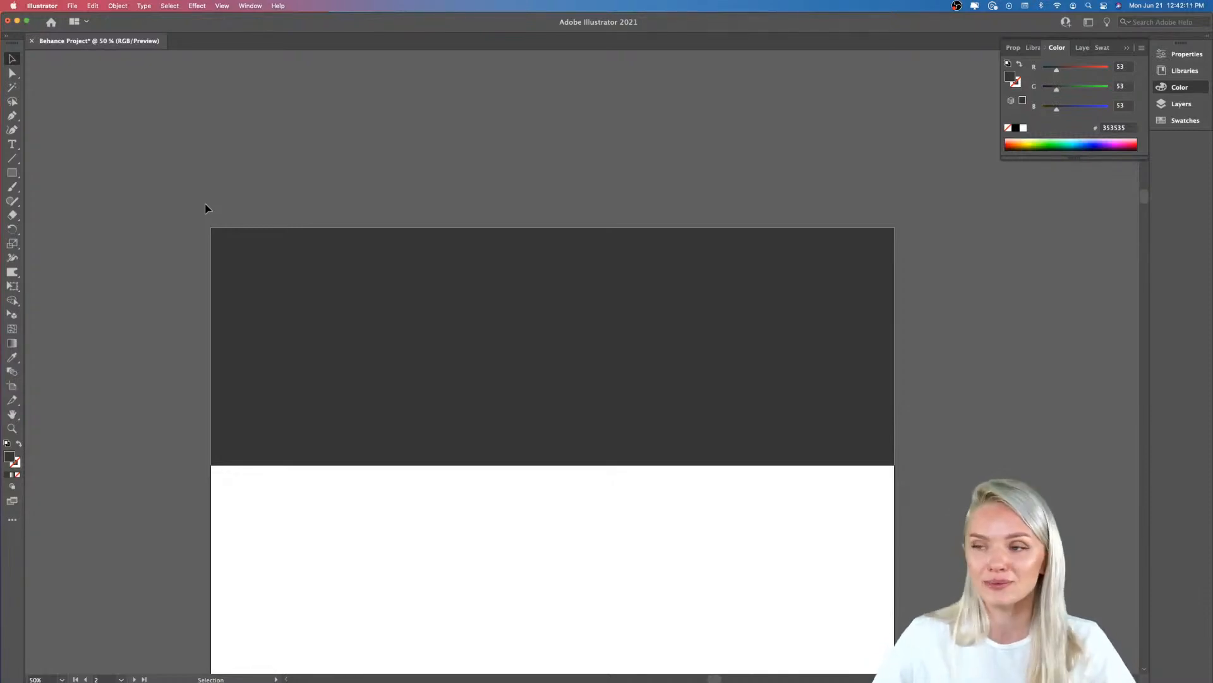
- Look through the stacked artboards from the dark header down to the last artboard
scroll(207, 206, down, 2)
scroll(206, 206, right, 2)
scroll(207, 206, left, 2)
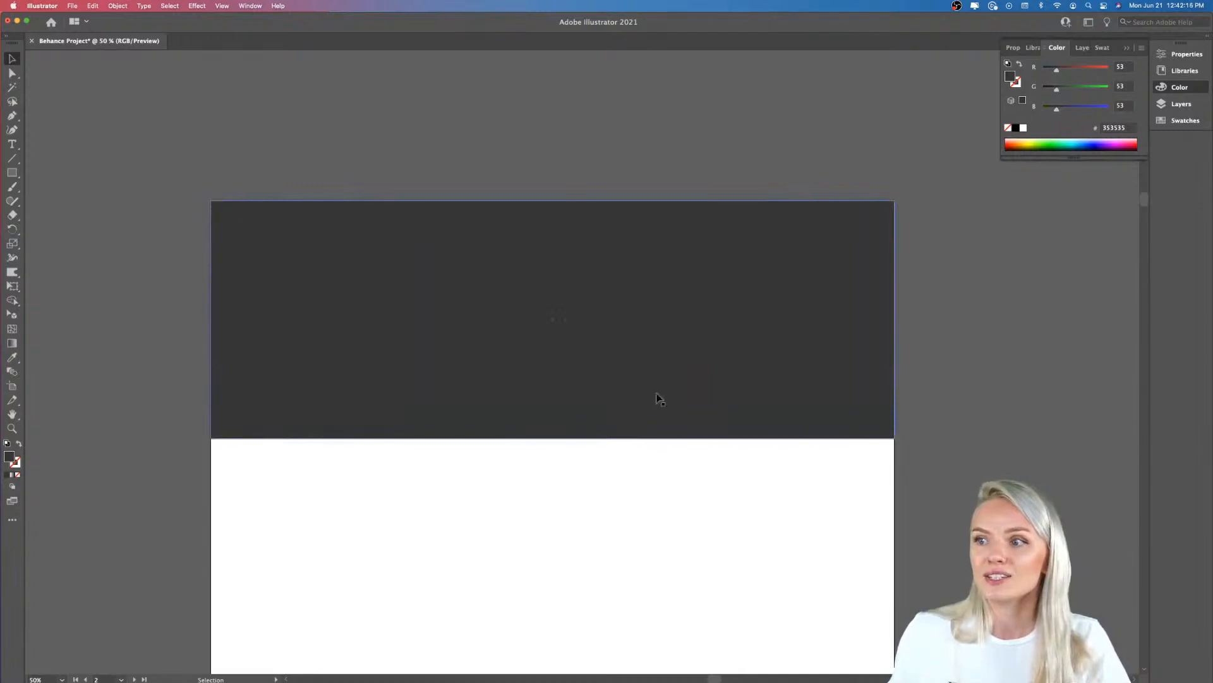
scroll(613, 427, down, 10)
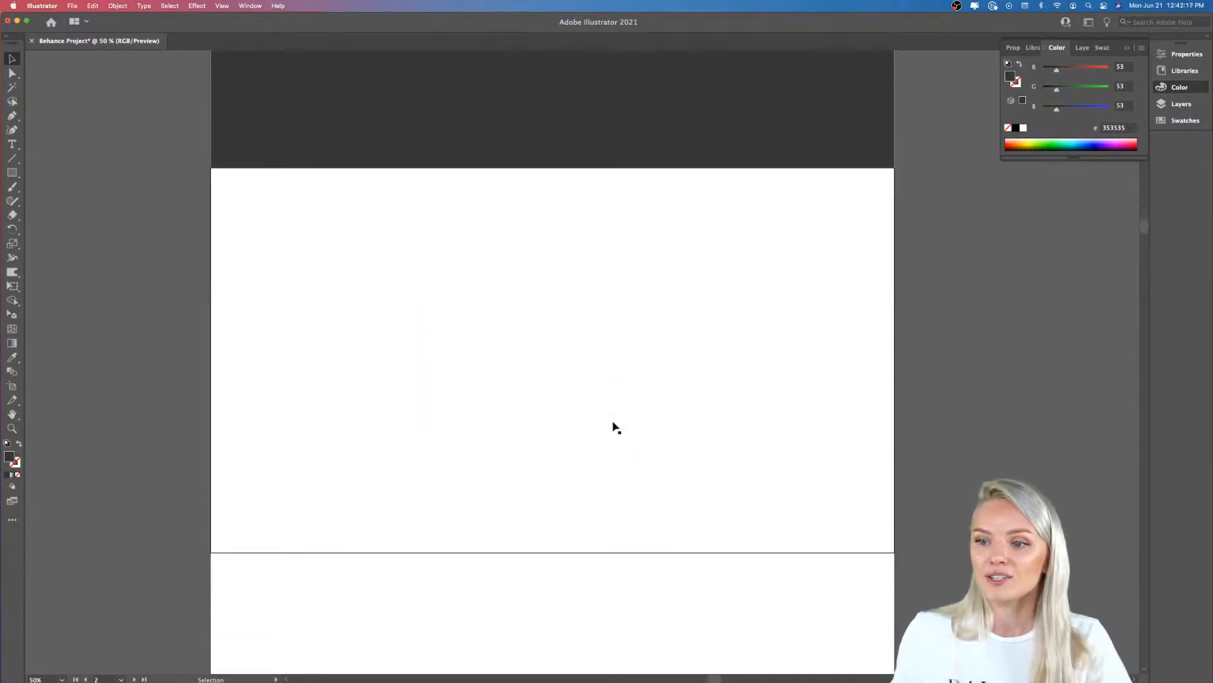
scroll(616, 428, down, 10)
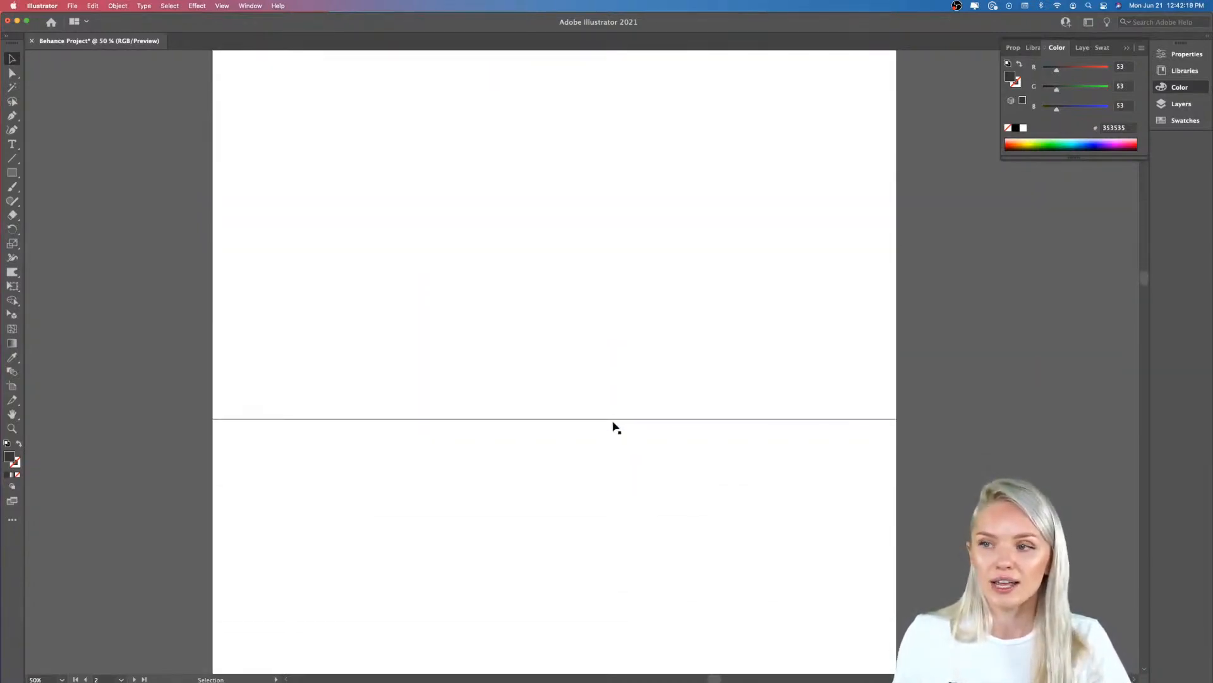
scroll(616, 427, down, 10)
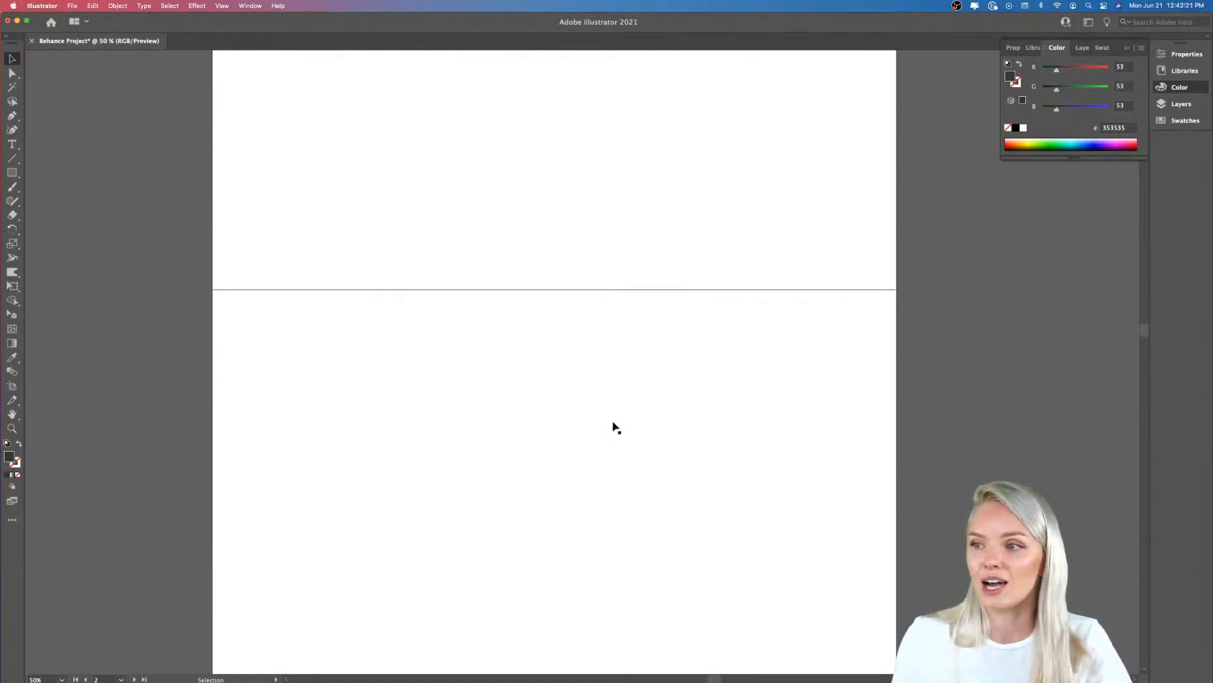
scroll(616, 428, down, 10)
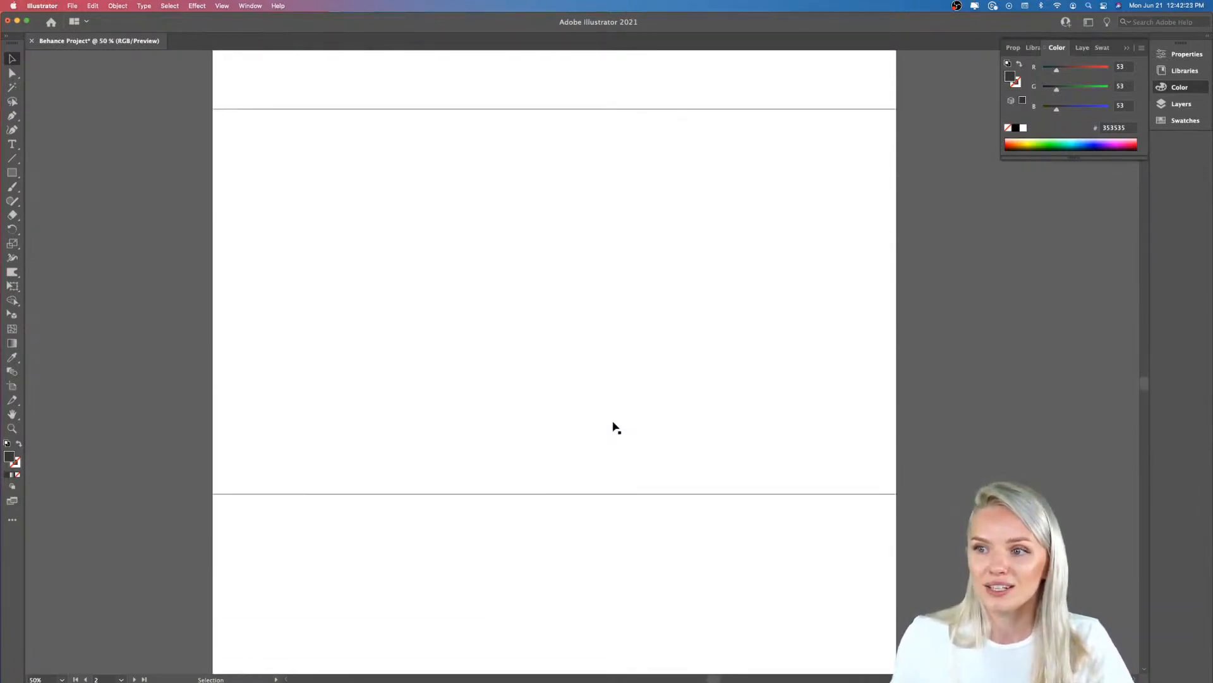
scroll(617, 427, down, 8)
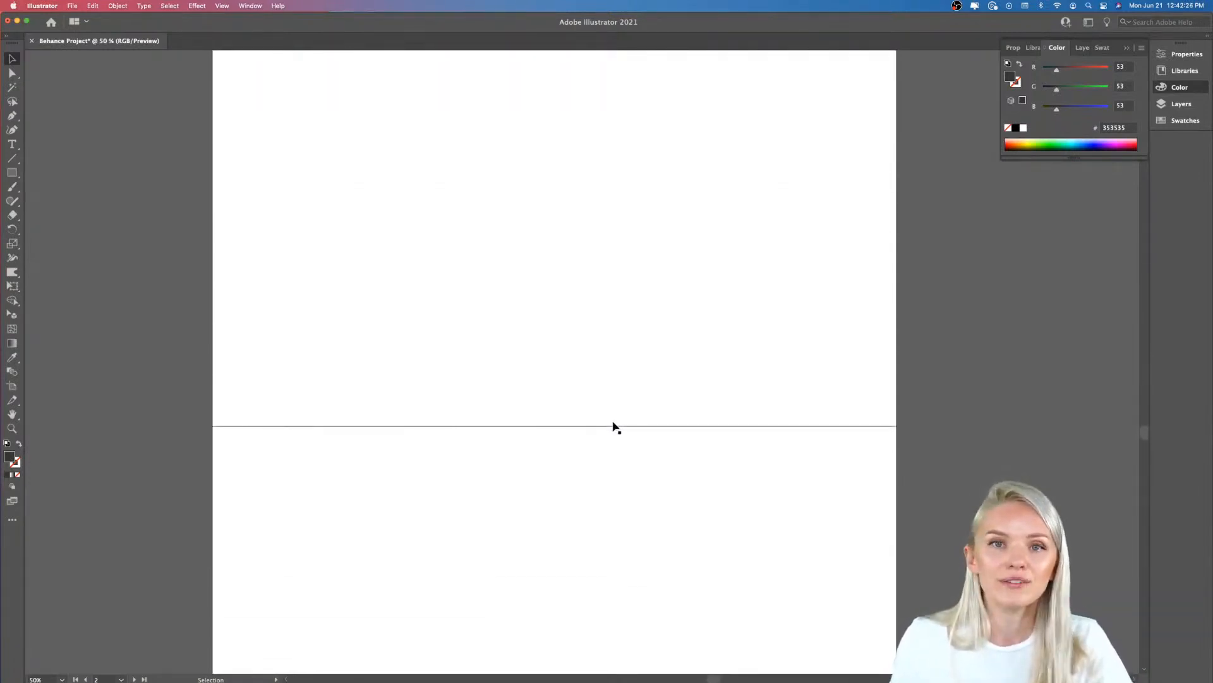
scroll(616, 428, down, 9)
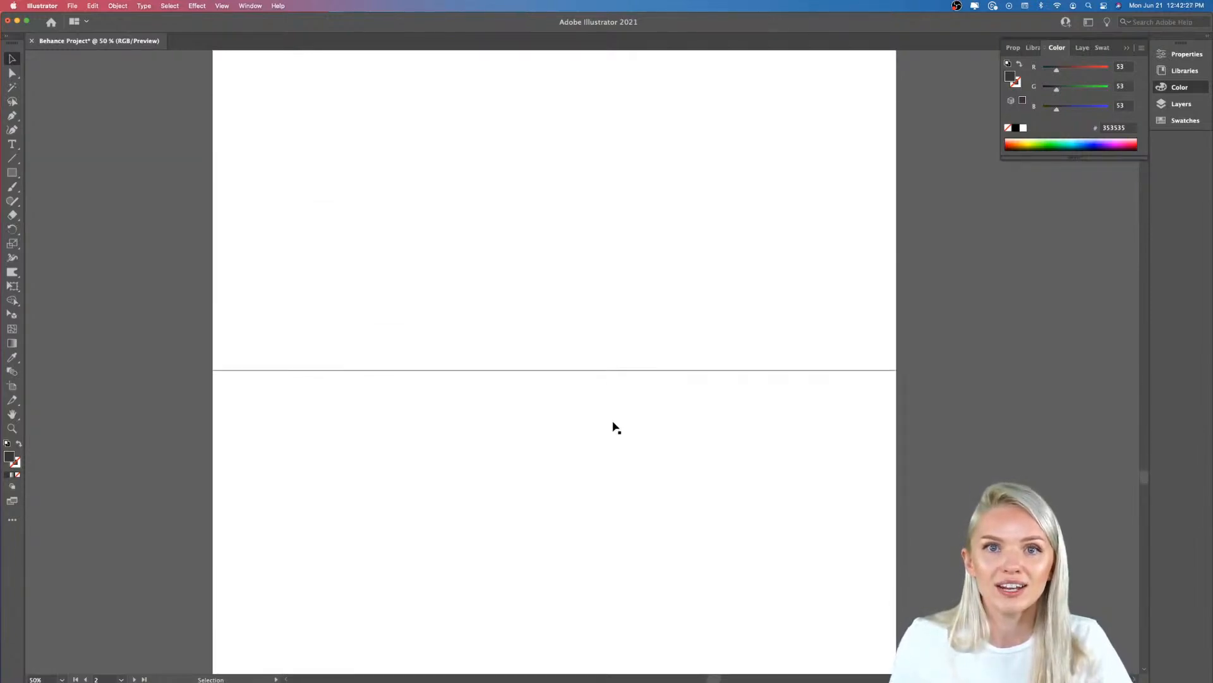
scroll(616, 428, down, 5)
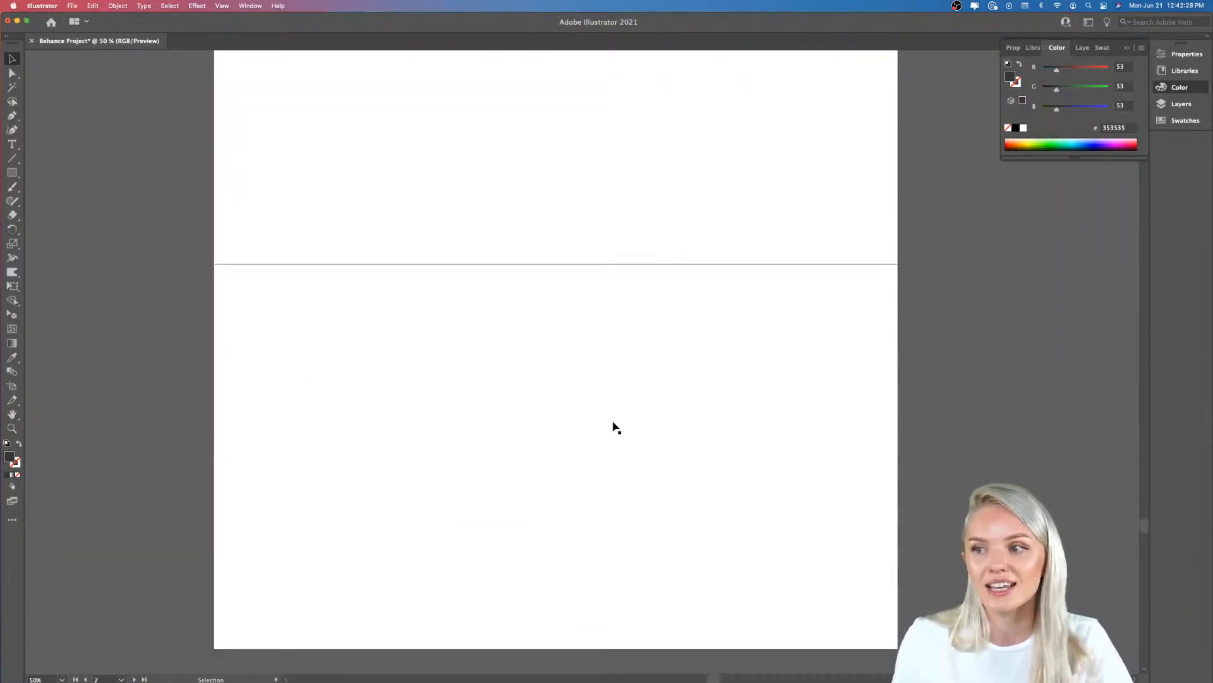
scroll(616, 427, up, 1)
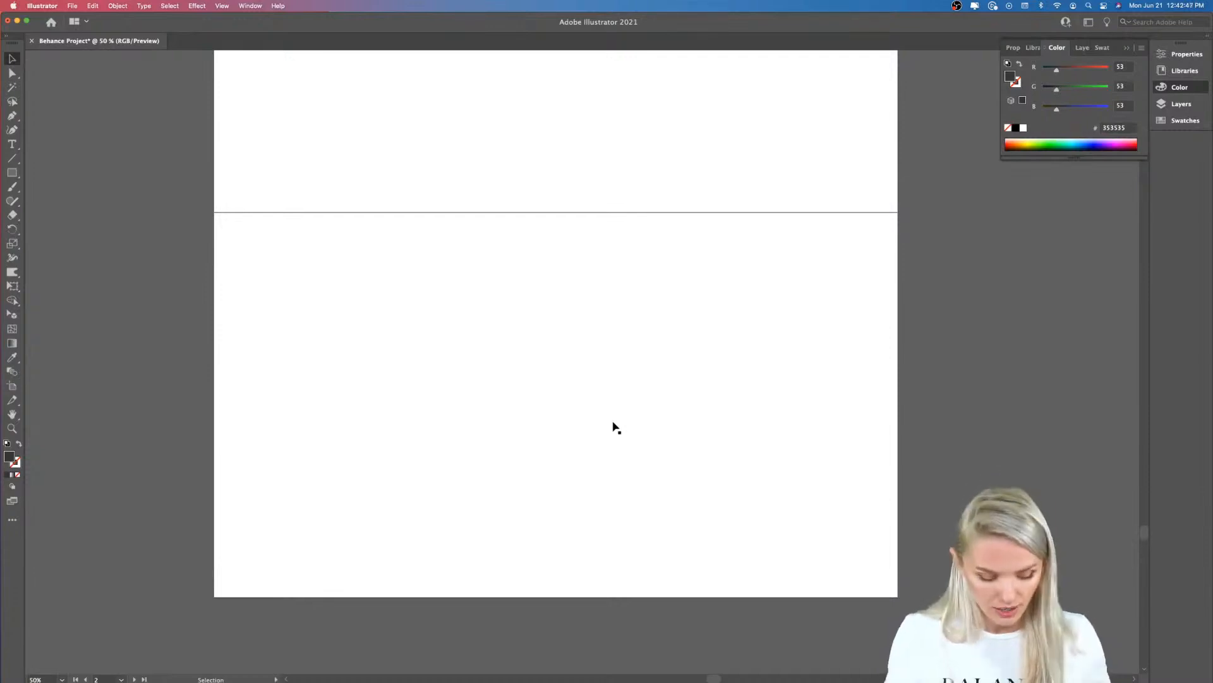
- Draw a dark gray rectangle without stroke covering all nine artboards below the header, about 1920 x 9720 px
key(super+minus)
key(super+minus)
key(super+minus)
key(super+minus)
key(super+minus)
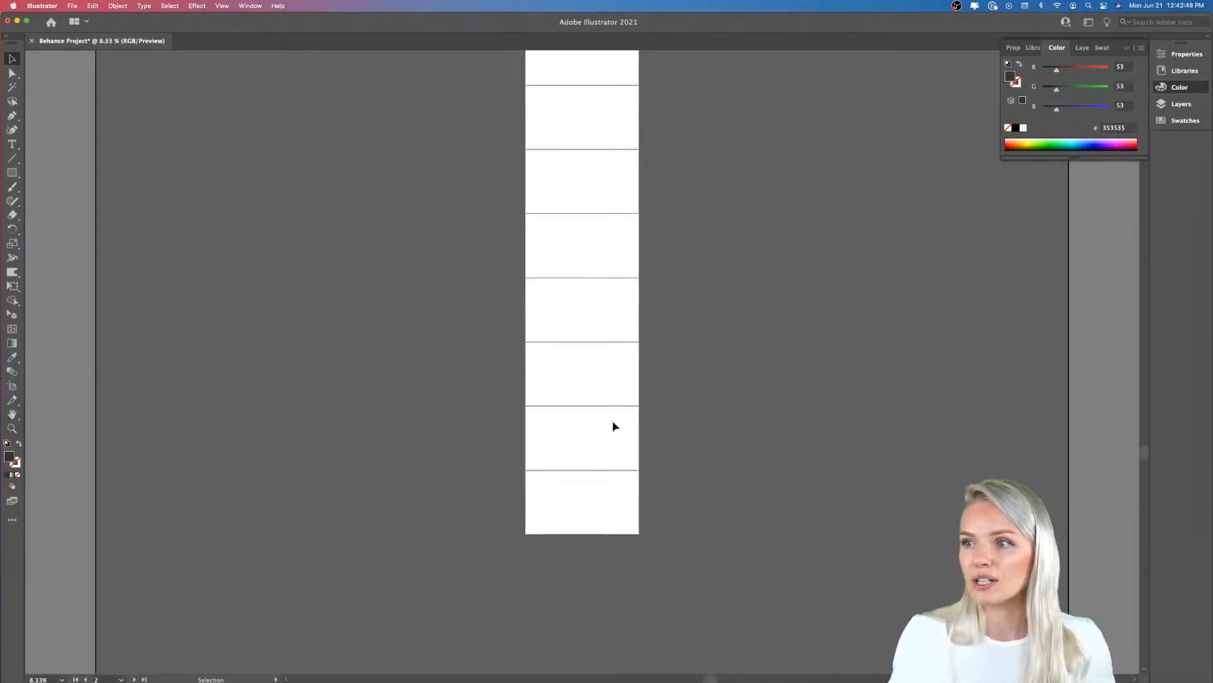
scroll(612, 423, right, 3)
scroll(613, 423, up, 2)
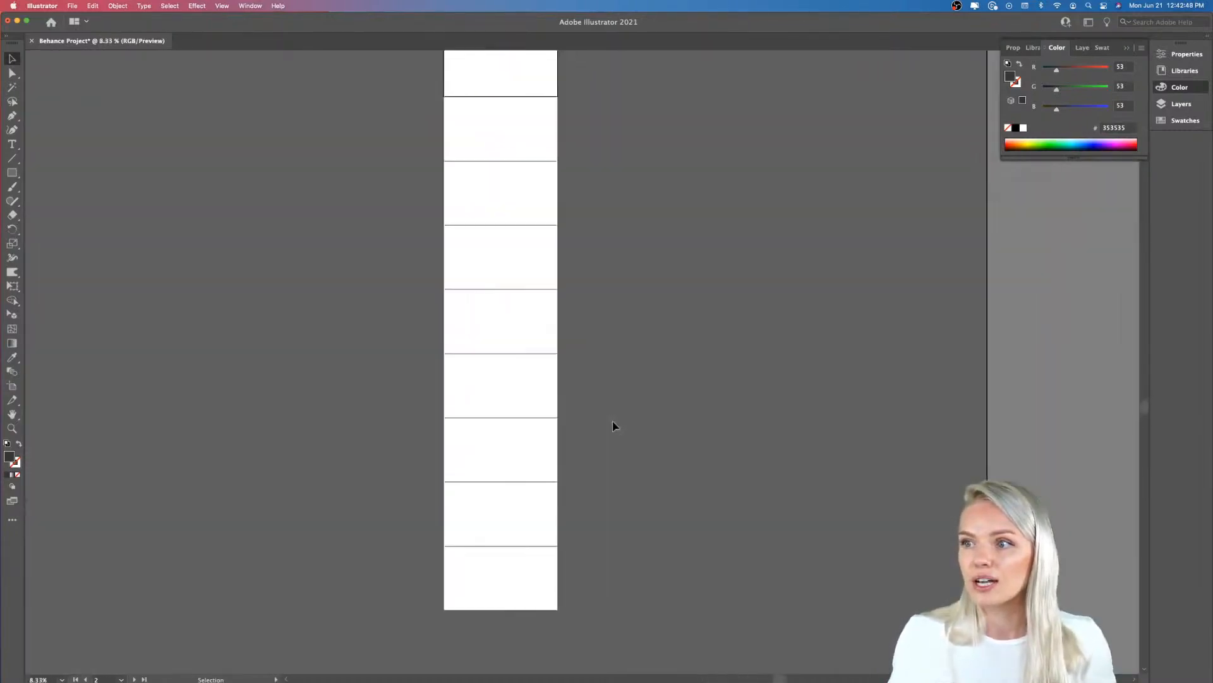
click(15, 173)
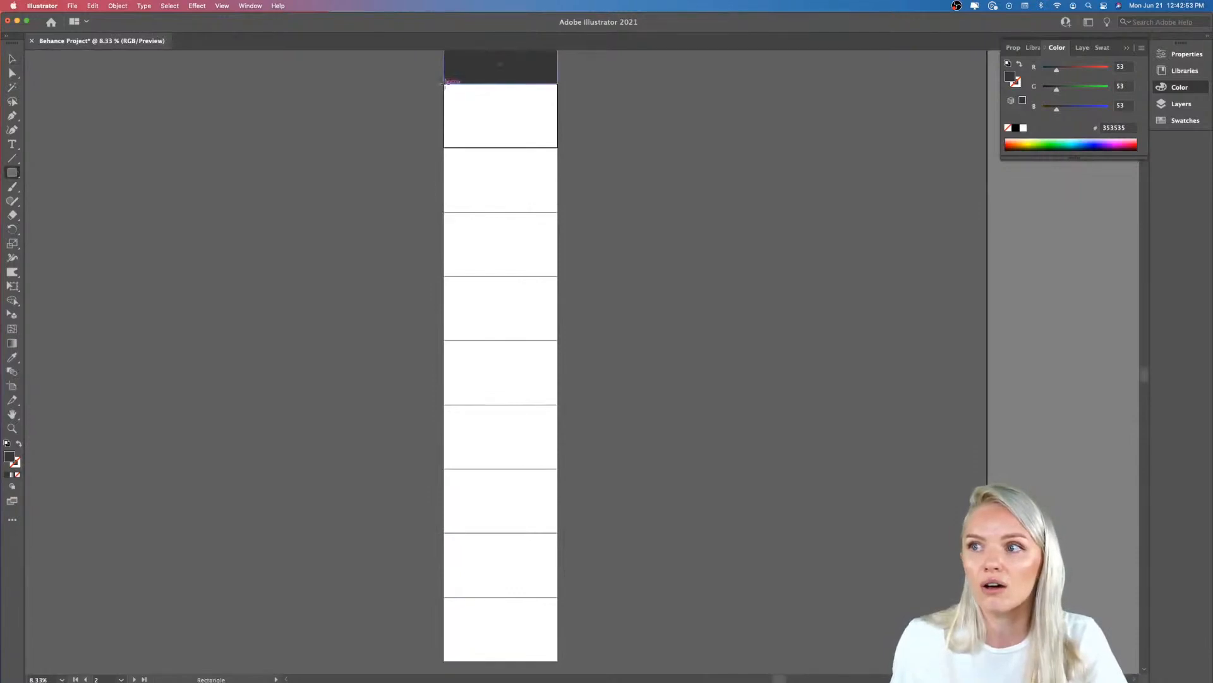
drag(445, 84, 558, 661)
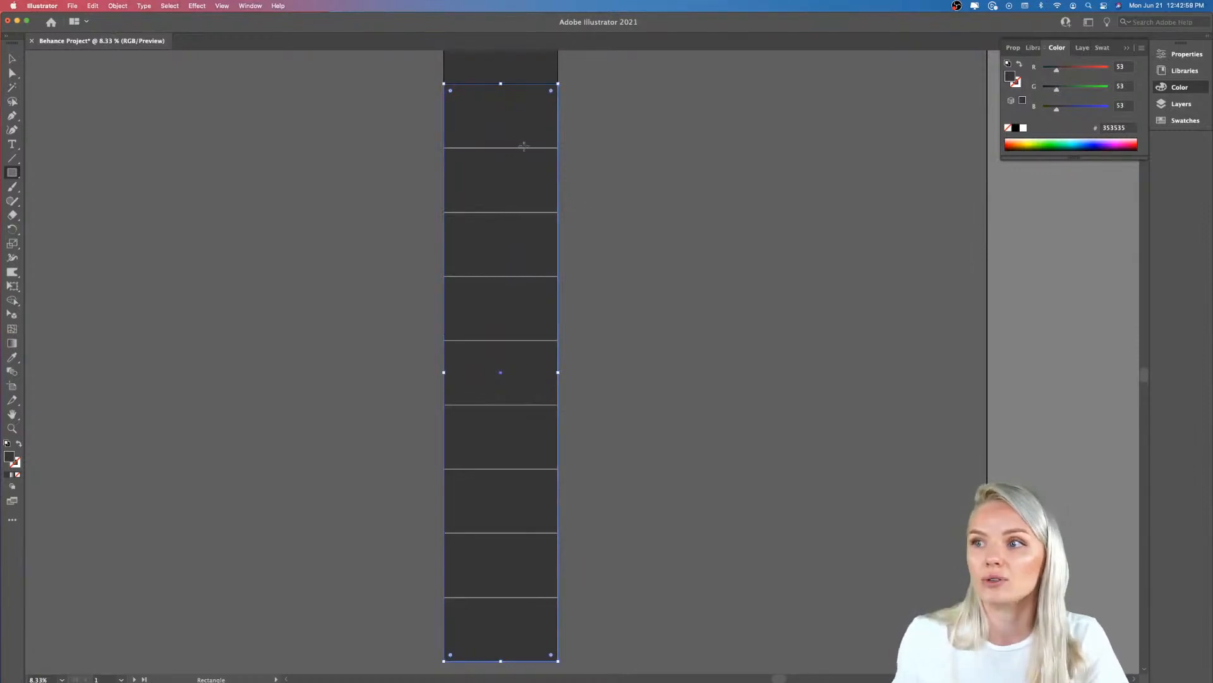
scroll(358, 229, up, 1)
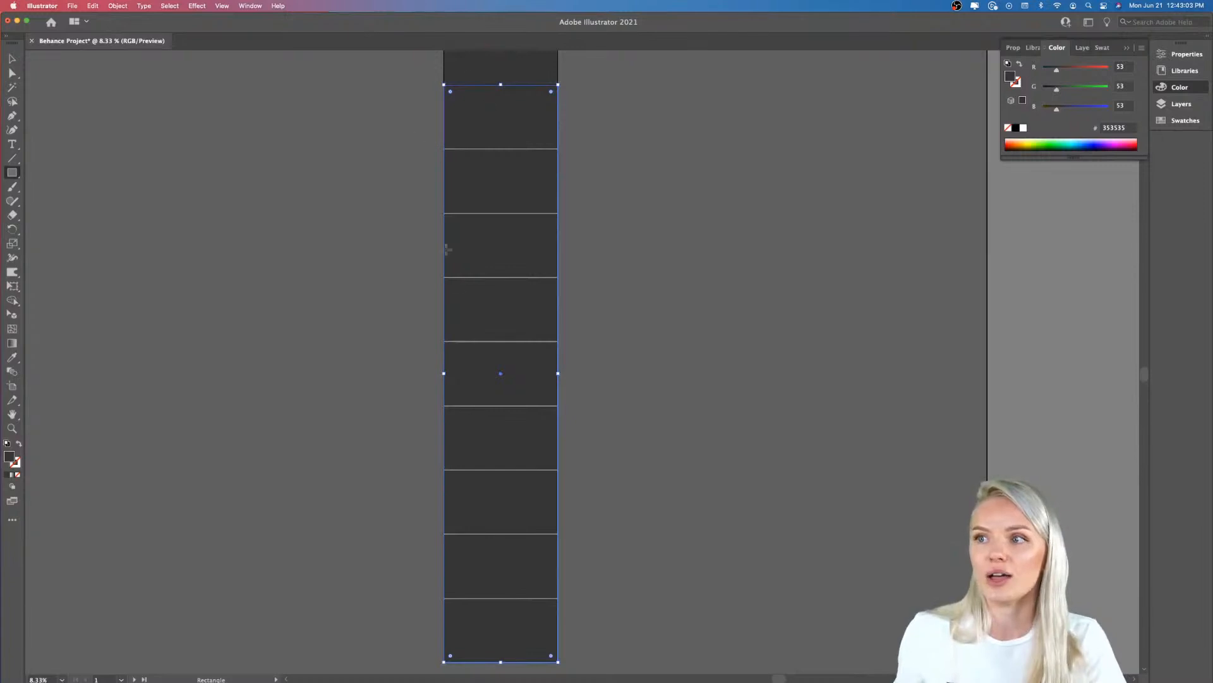
scroll(487, 359, down, 1)
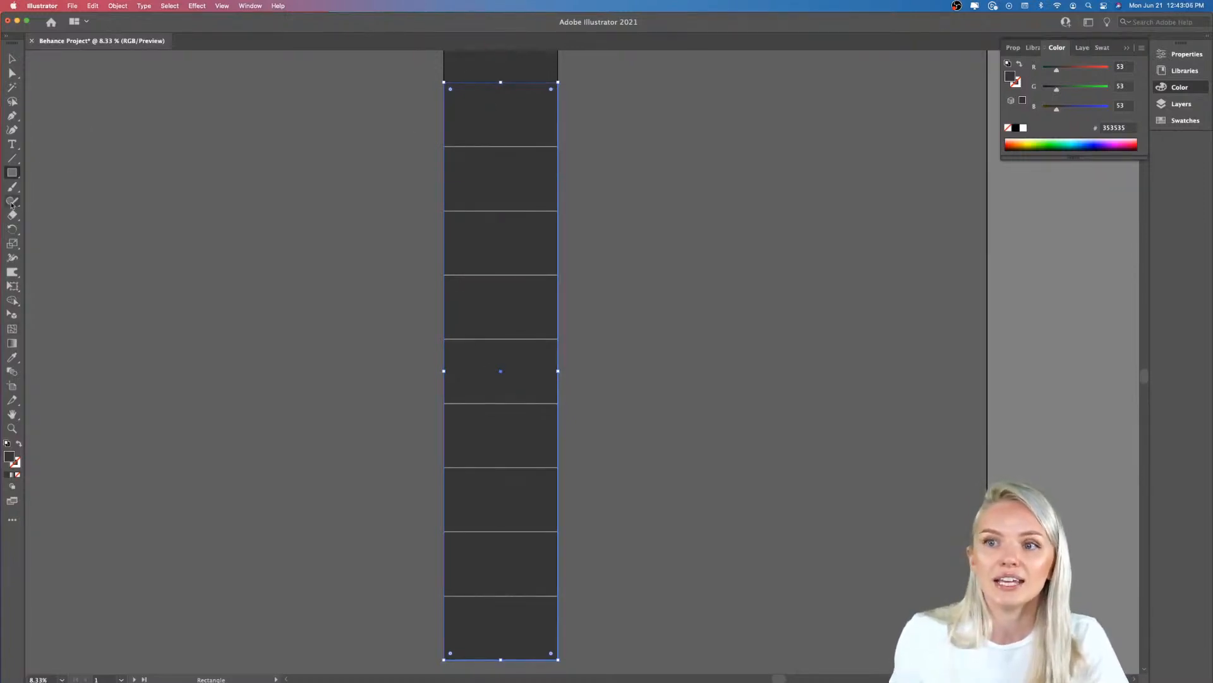
- Draw a long wavy Pencil path with white #FFFFFF stroke and no fill down the tall rectangle, extending slightly past both its ends
click(12, 189)
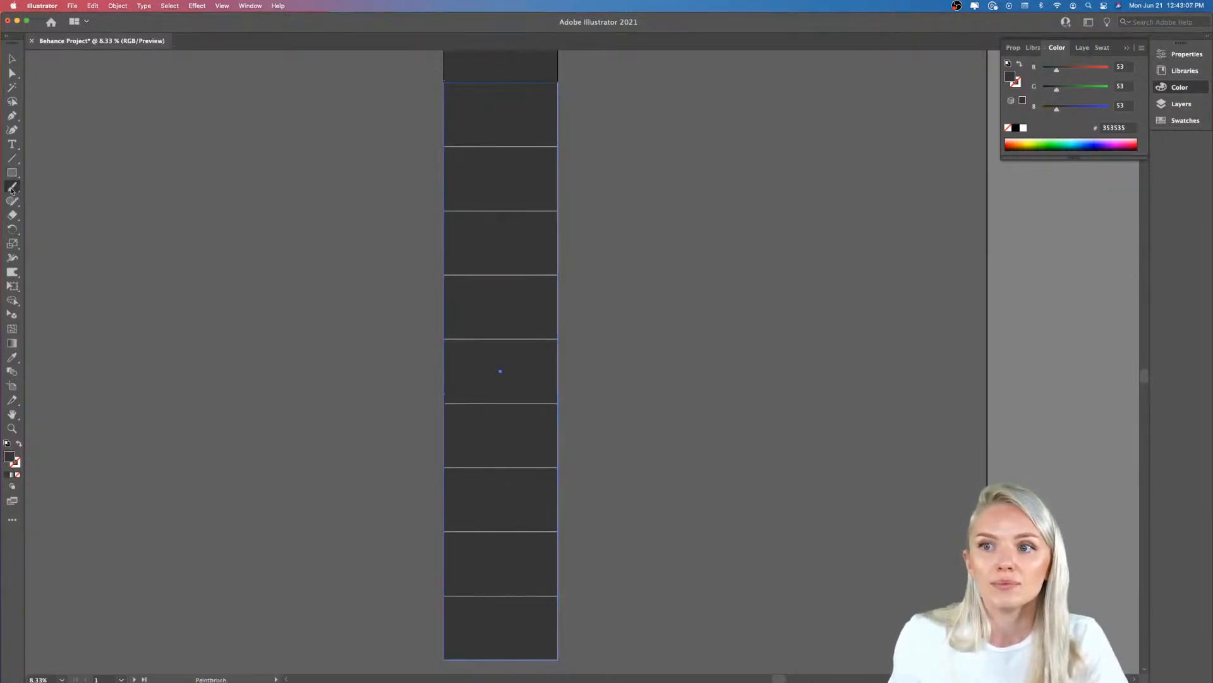
click(11, 161)
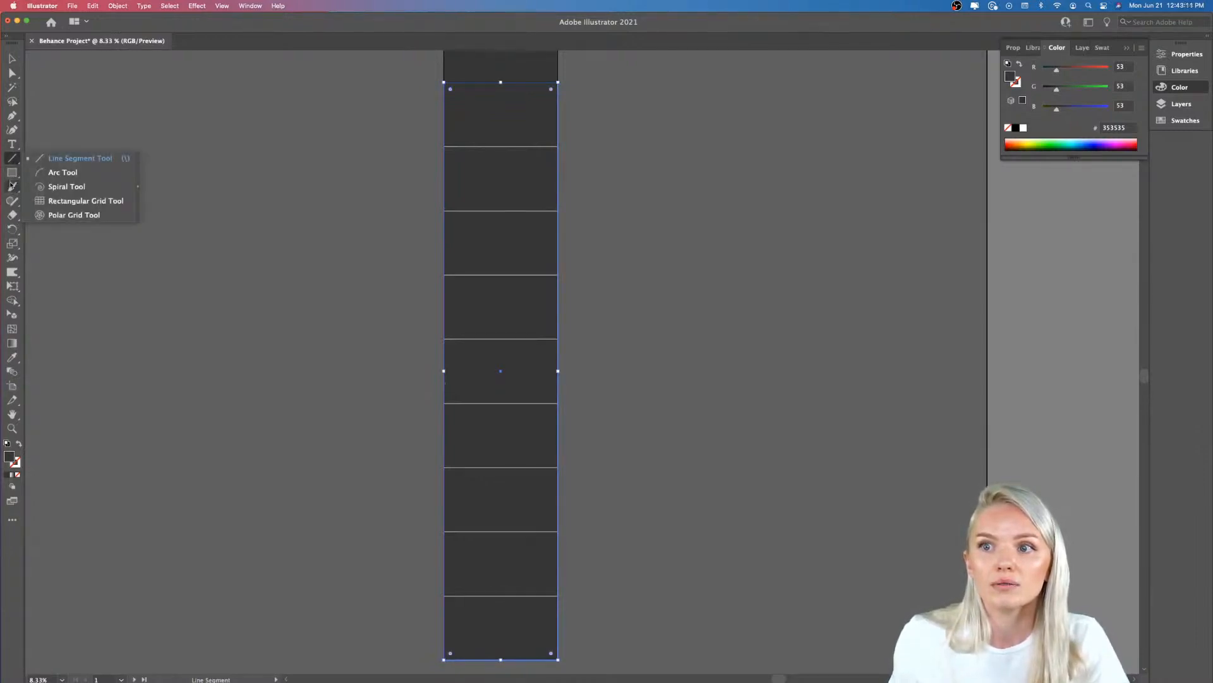
click(12, 201)
click(11, 201)
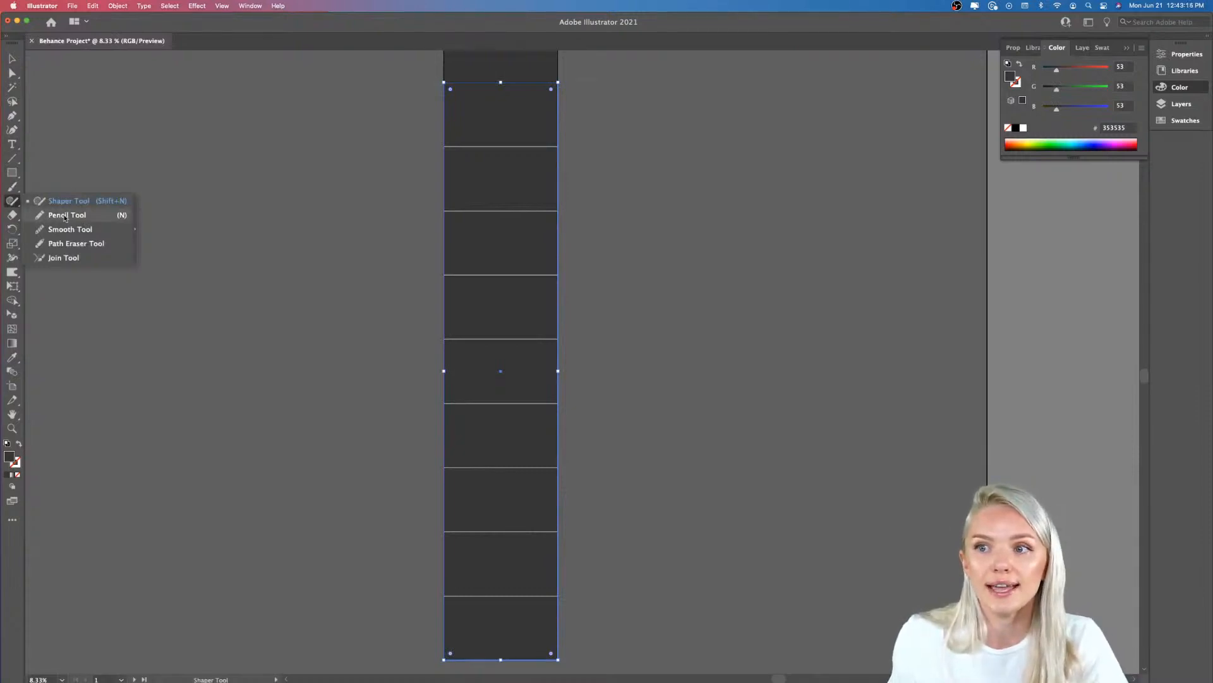
click(65, 218)
scroll(541, 208, right, 2)
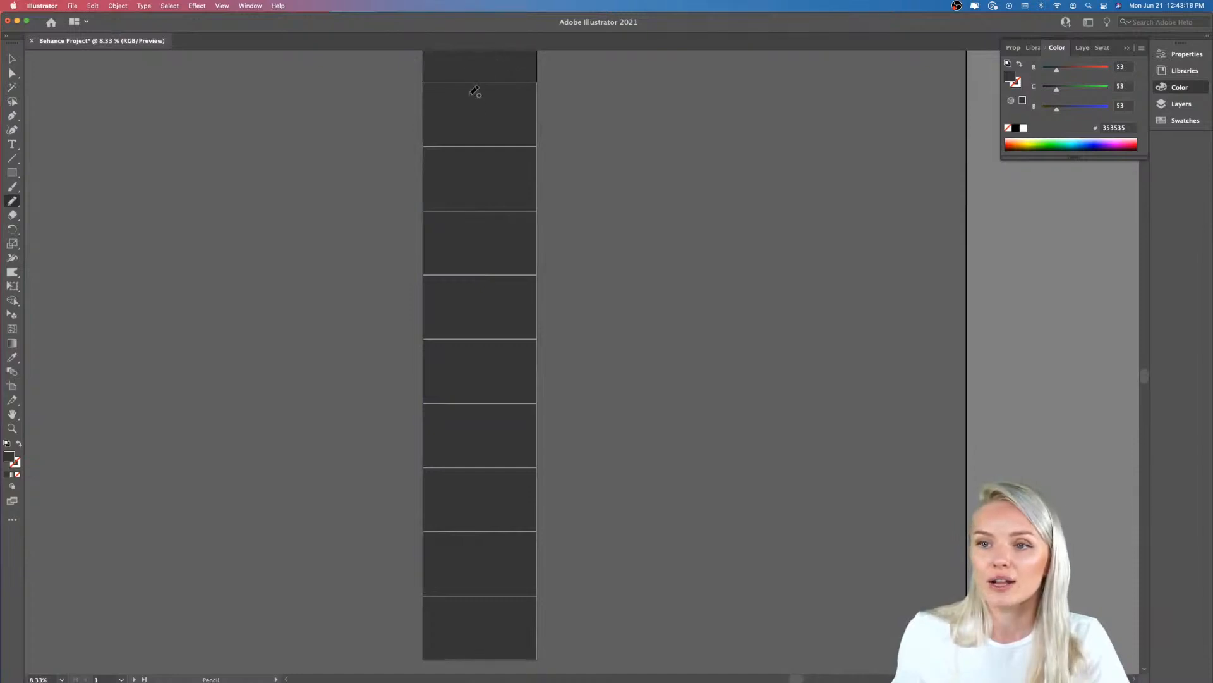
click(19, 444)
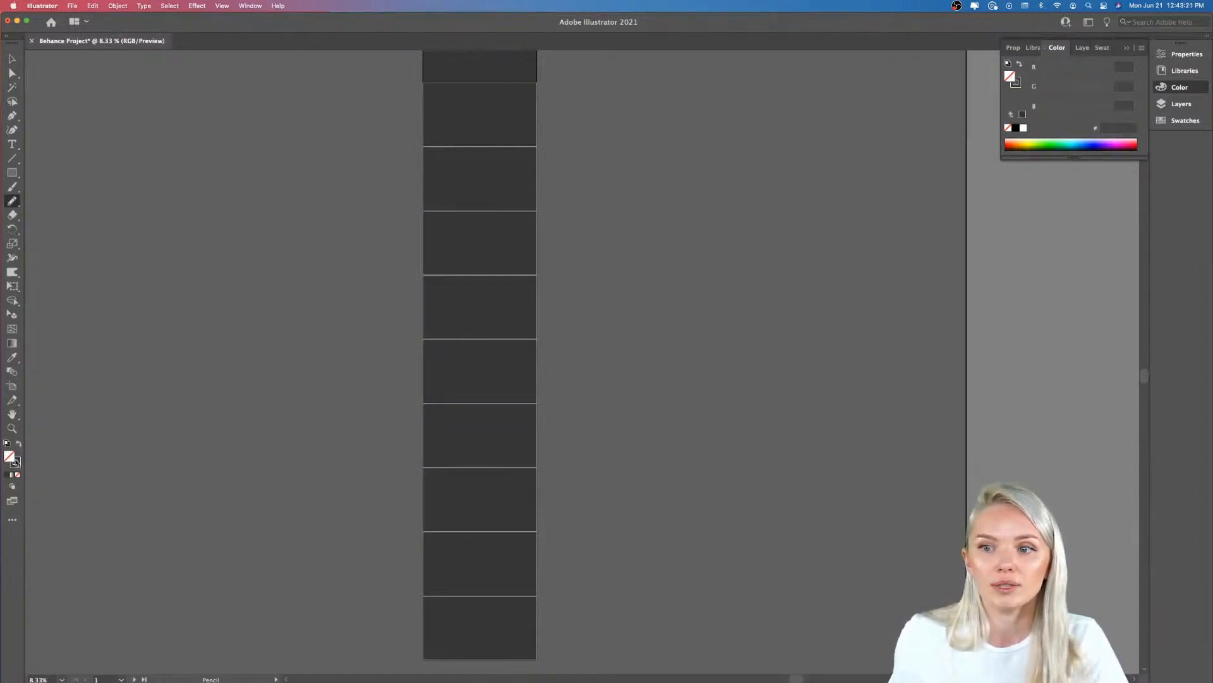
double_click(17, 463)
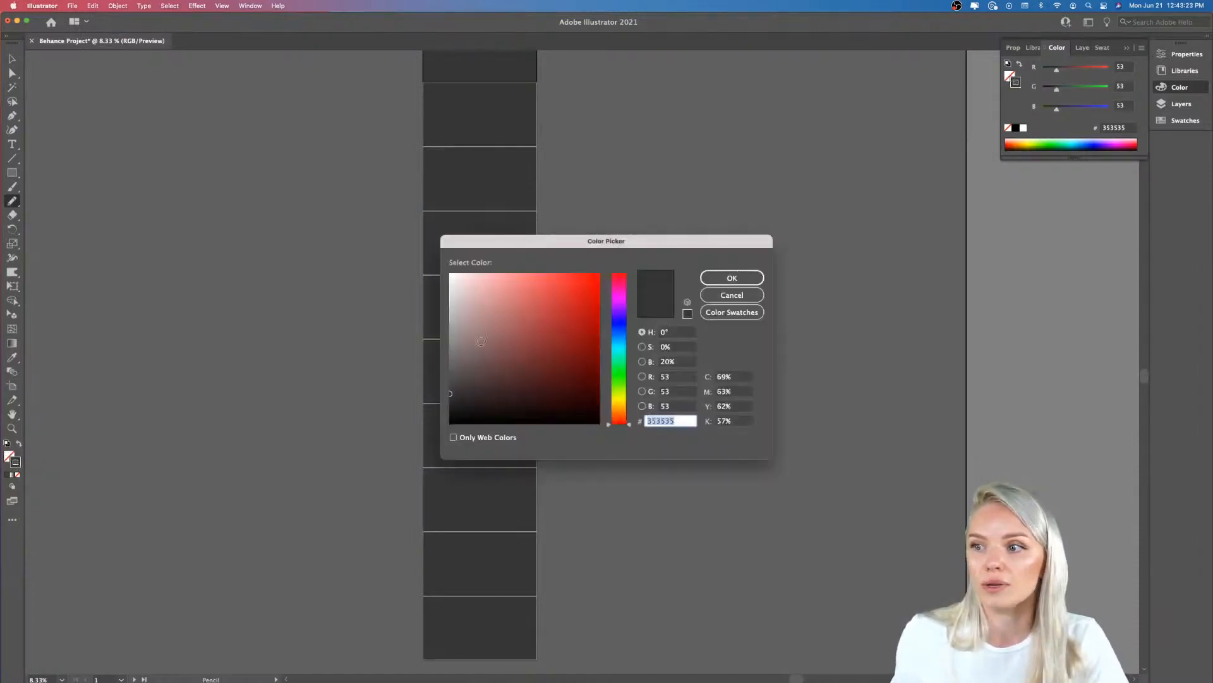
click(732, 278)
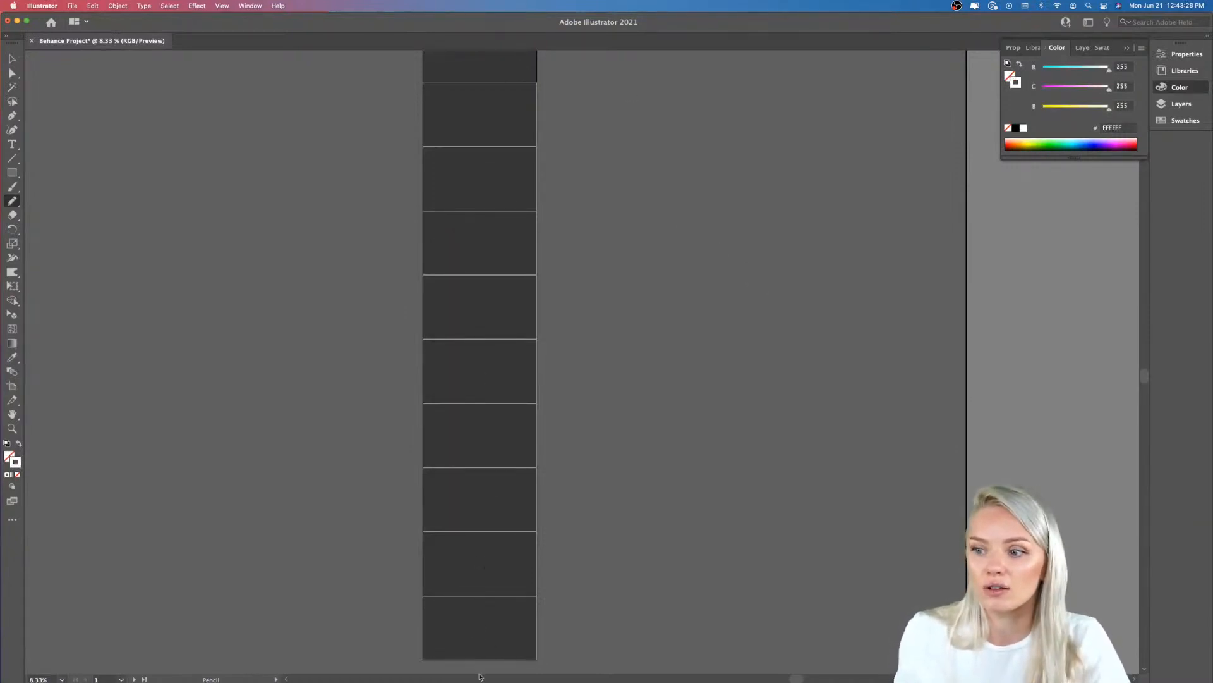
mouse_move(492, 658)
mouse_down()
mouse_move(508, 631)
mouse_move(497, 568)
mouse_move(468, 510)
mouse_move(492, 352)
mouse_move(461, 282)
mouse_move(464, 233)
mouse_move(487, 190)
mouse_move(486, 122)
mouse_move(455, 75)
mouse_up()
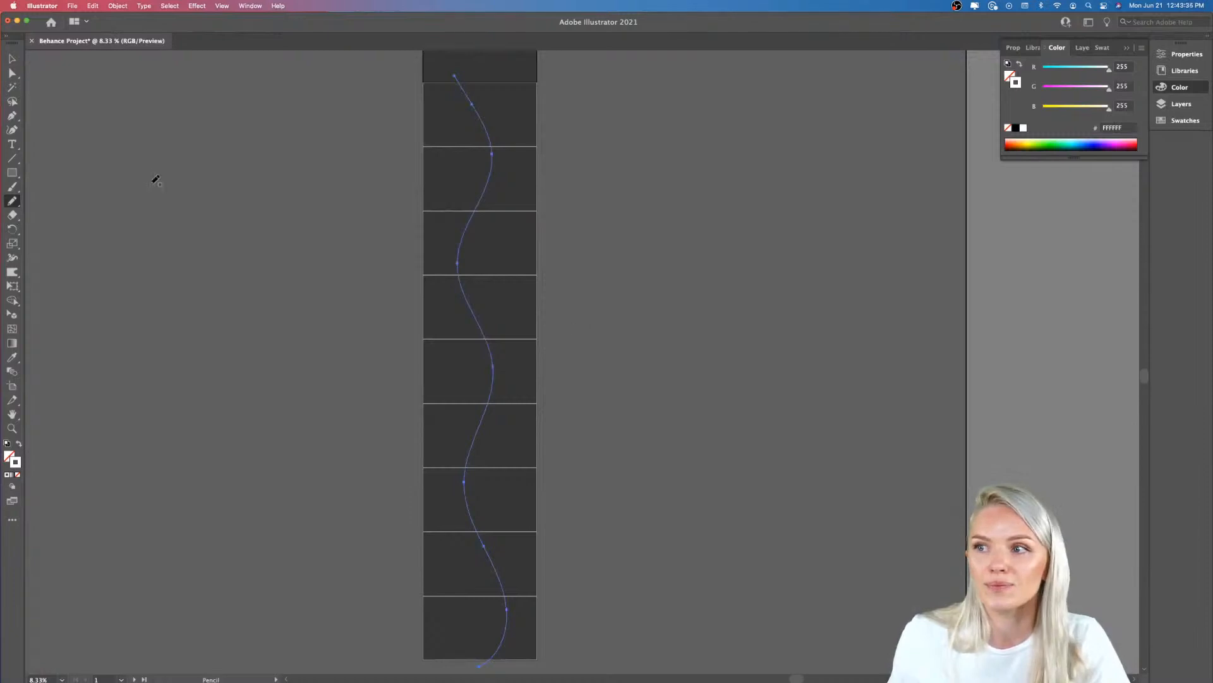
- Select the tall rectangle together with the wavy path and split it along the path with Pathfinder Divide
click(12, 59)
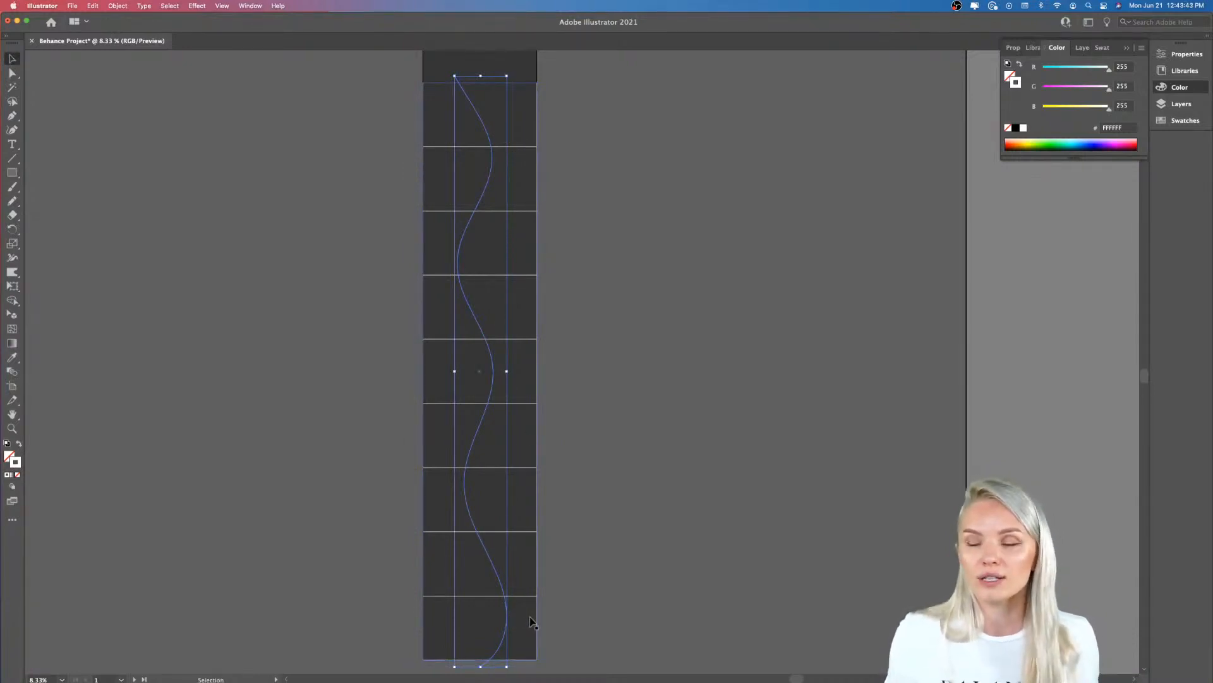
key(super+a)
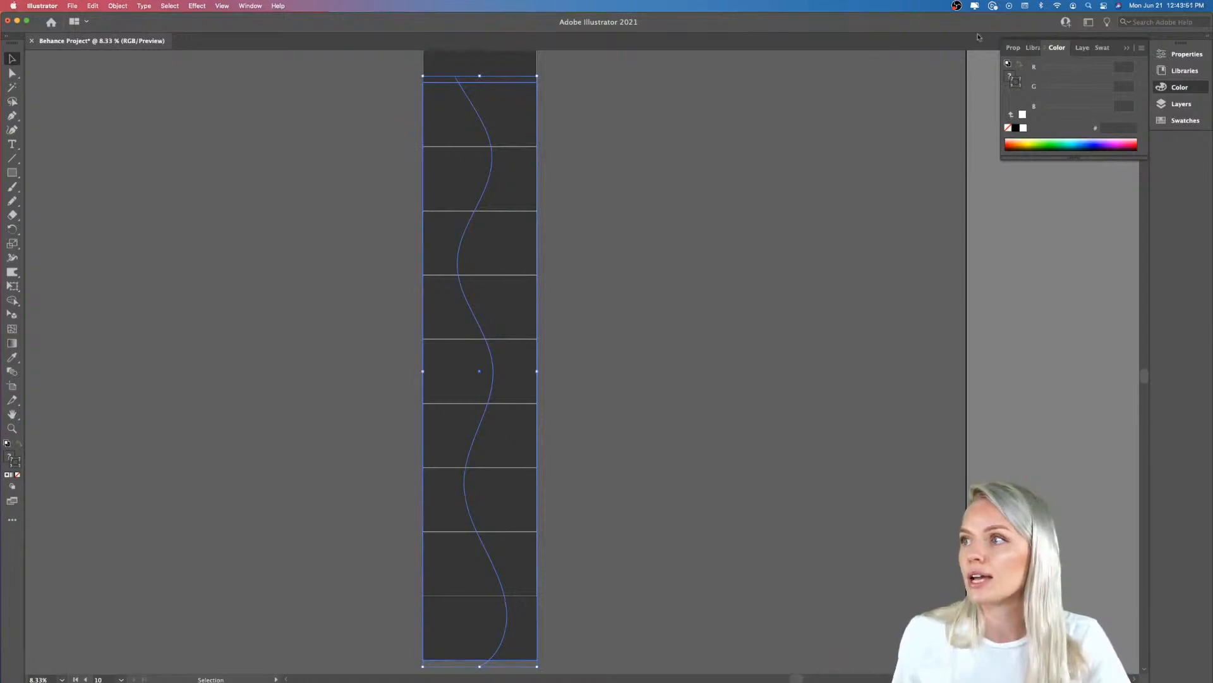
click(1185, 55)
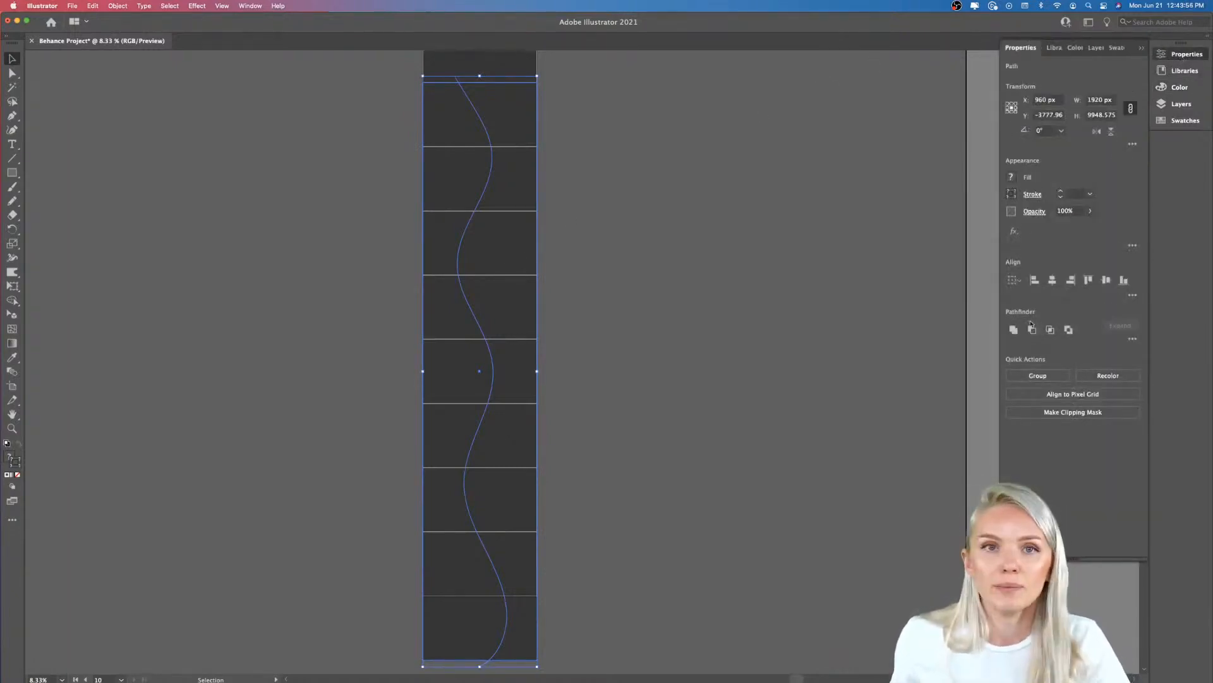
click(1133, 338)
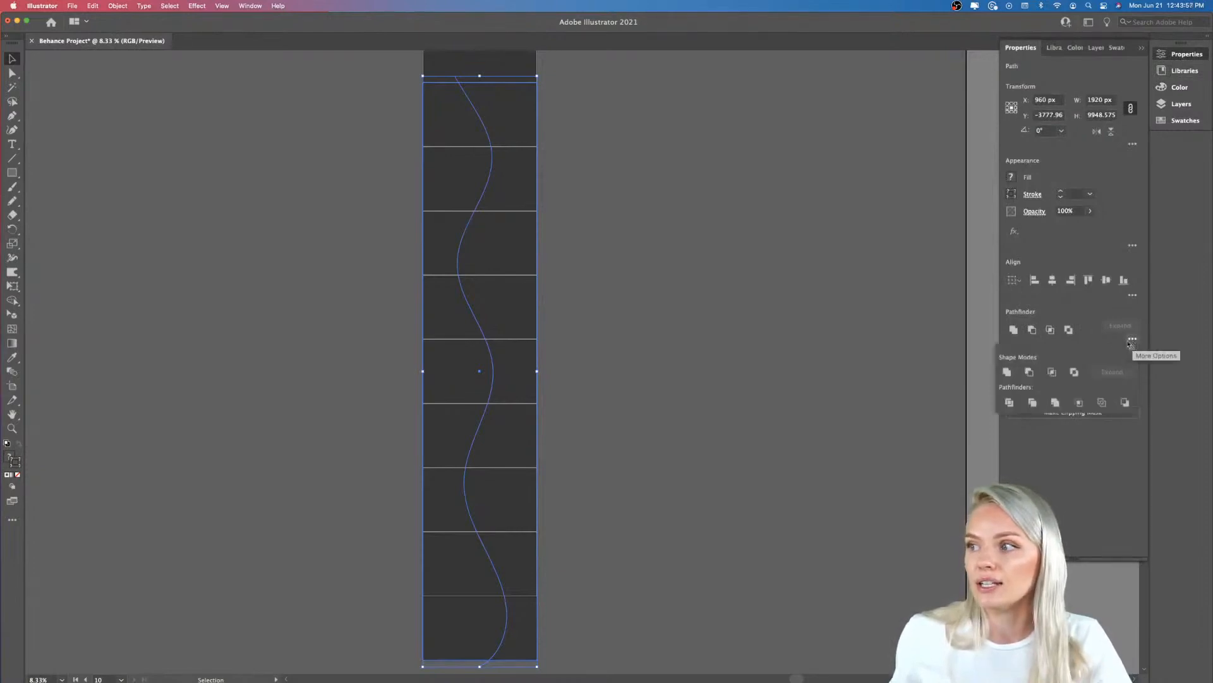
click(1133, 339)
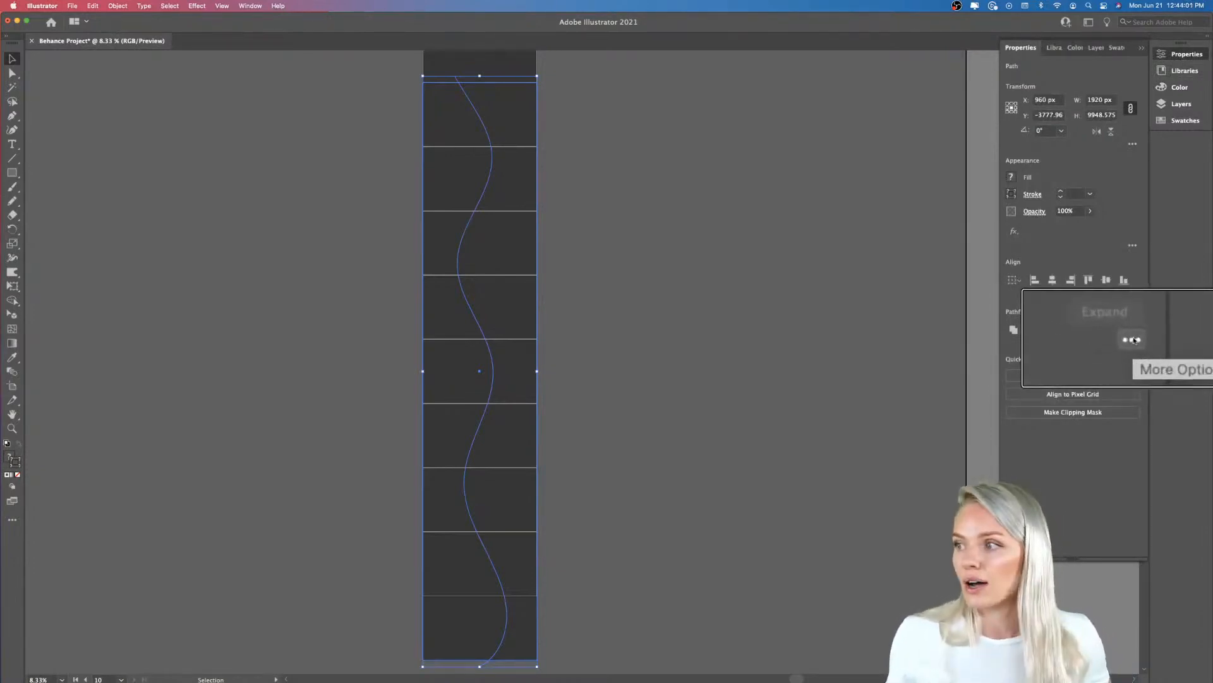
click(1133, 339)
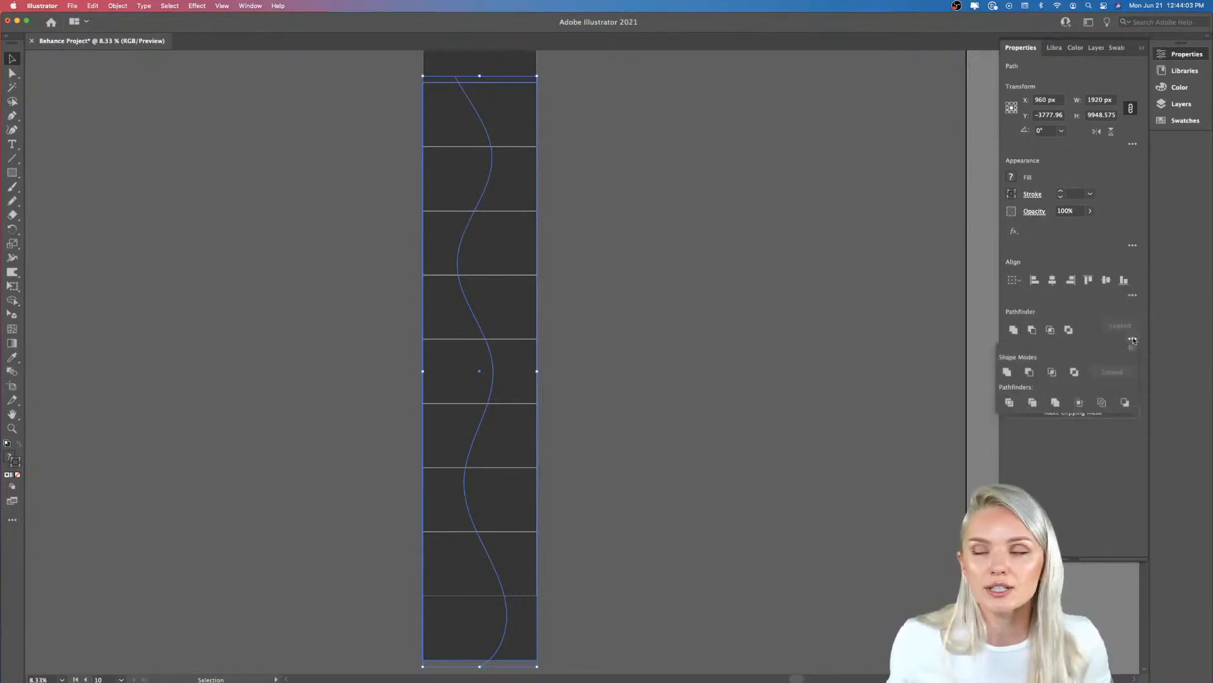
click(1009, 402)
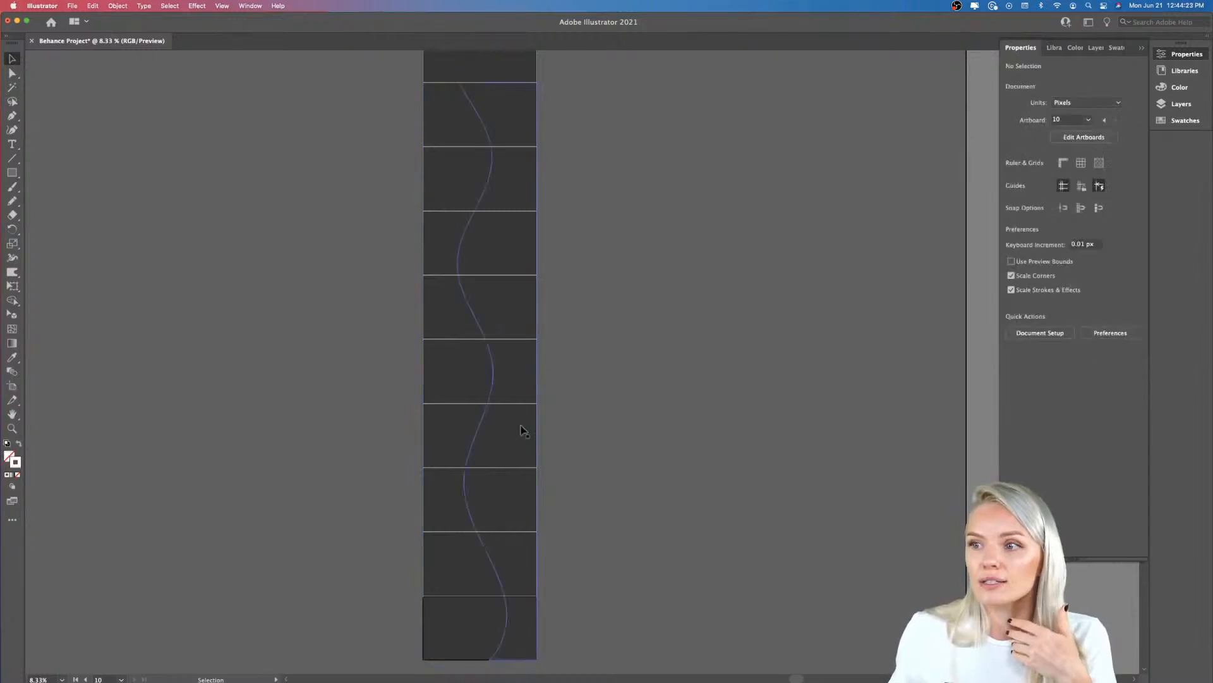
- Move the divided halves off the artboards and apart from each other, and undo those moves
mouse_move(518, 431)
mouse_down()
mouse_move(656, 424)
mouse_move(715, 436)
mouse_up()
double_click(655, 425)
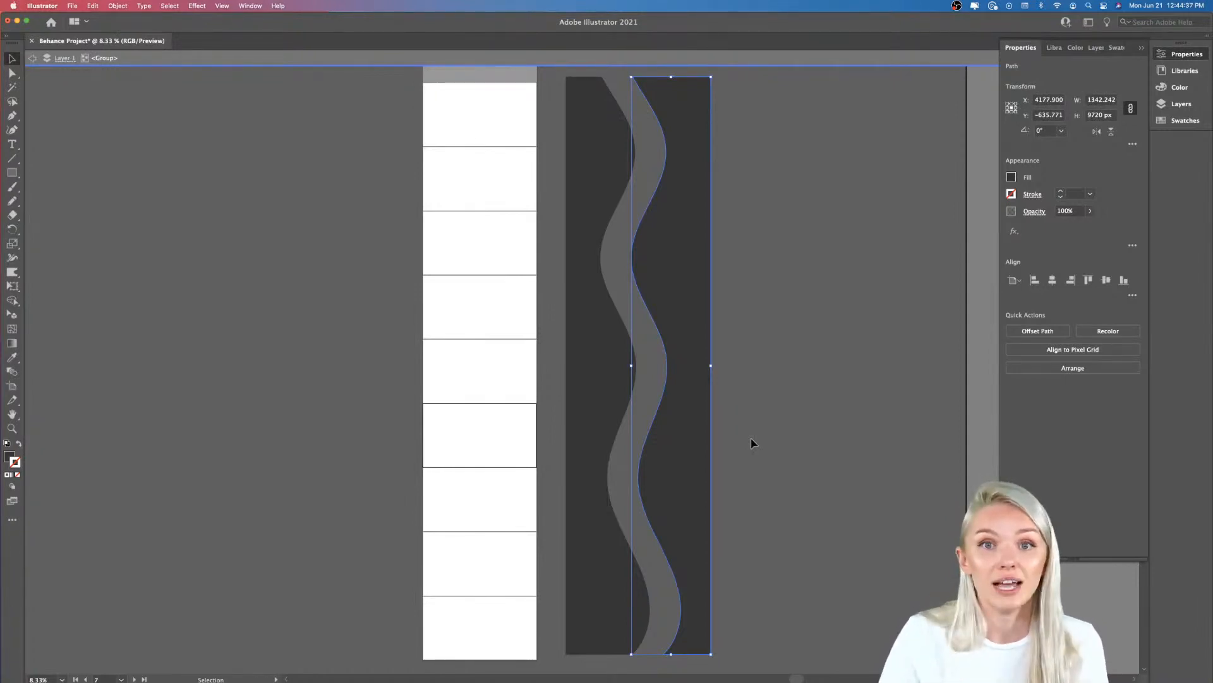
key(super+z)
key(super+z)
key(super+z)
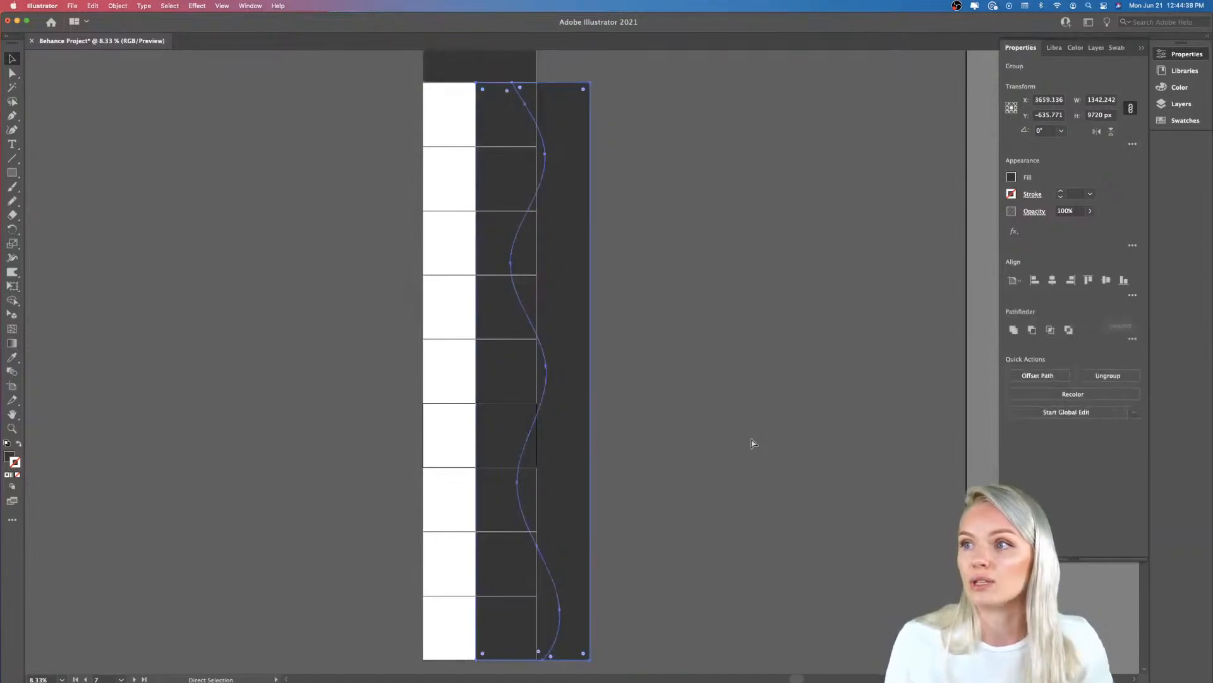
key(super+z)
- Isolate the divided group and fill the half on the right side of the wave with light warm gray #D1CBCB
click(699, 440)
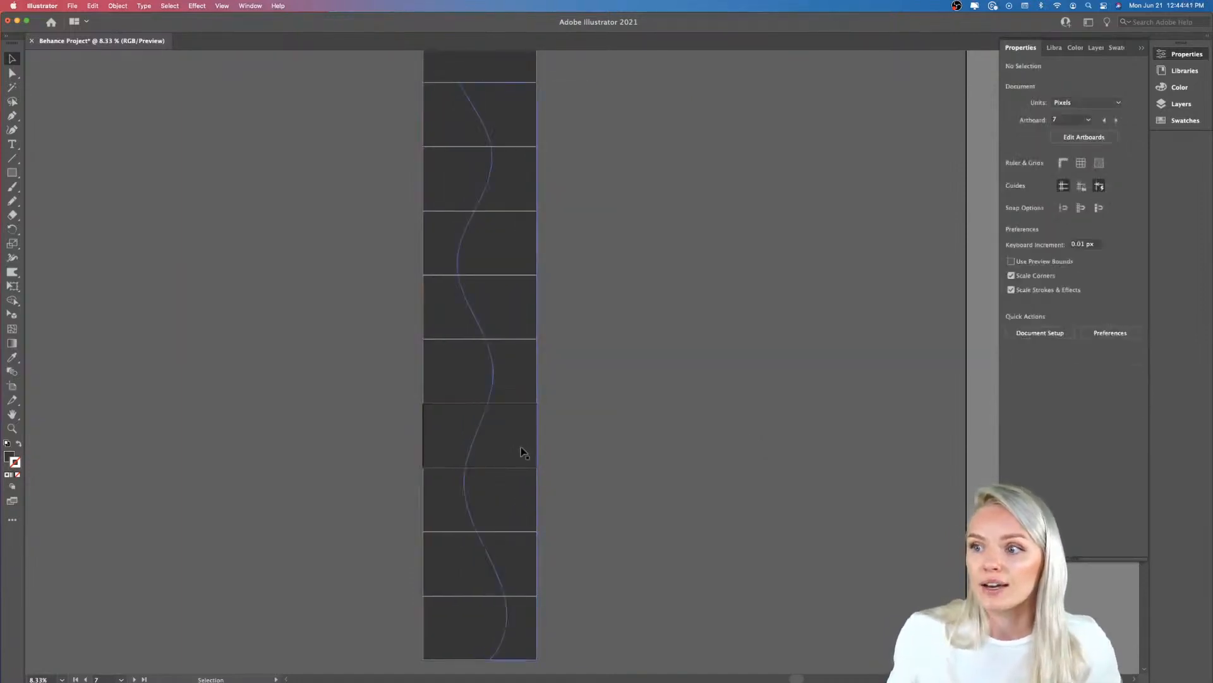
double_click(523, 454)
click(522, 449)
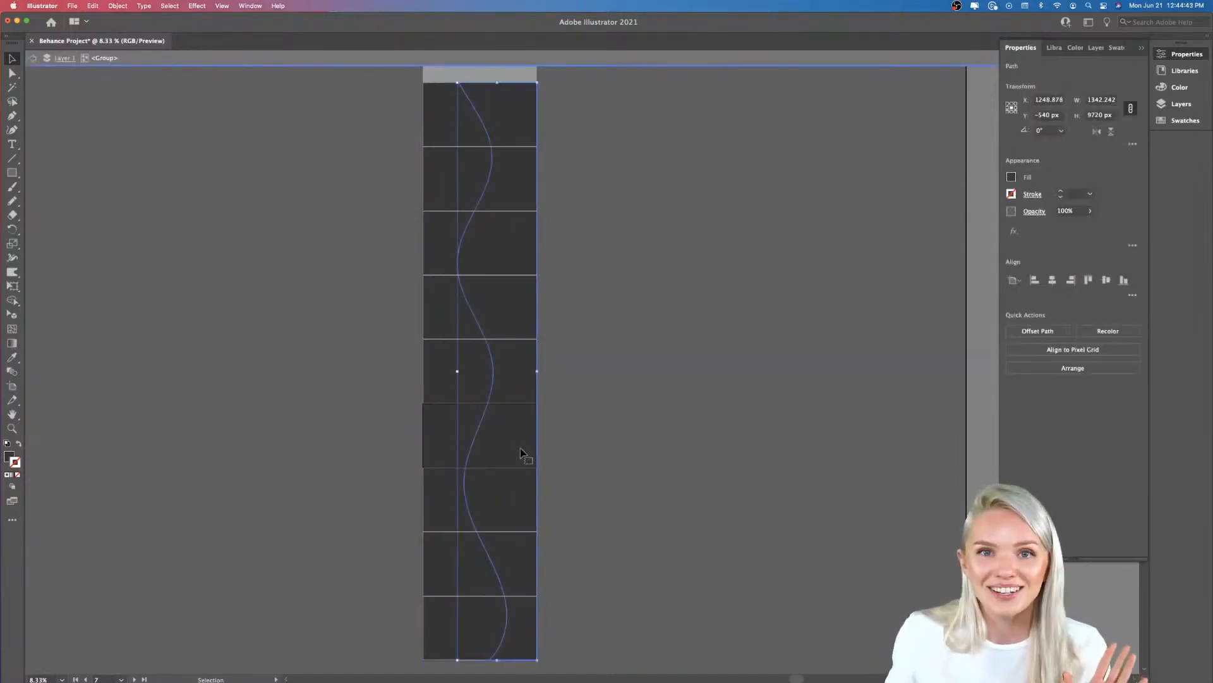
click(10, 457)
double_click(10, 457)
text(D1CBC5)
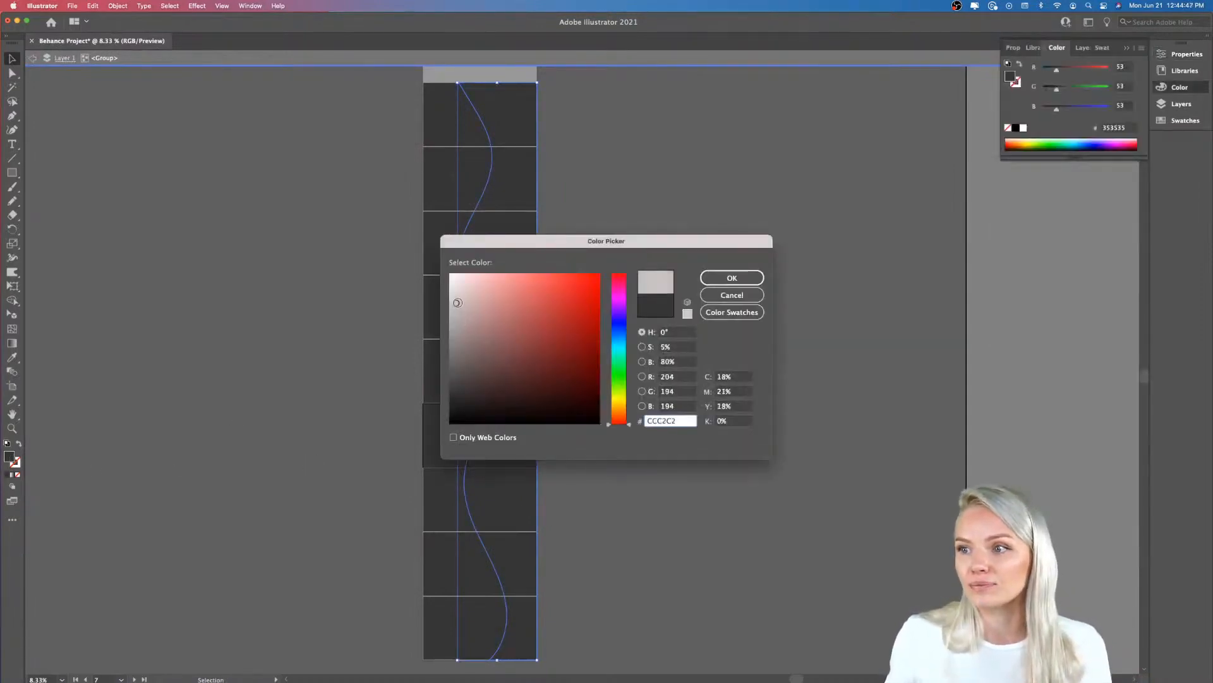
key(Return)
click(596, 482)
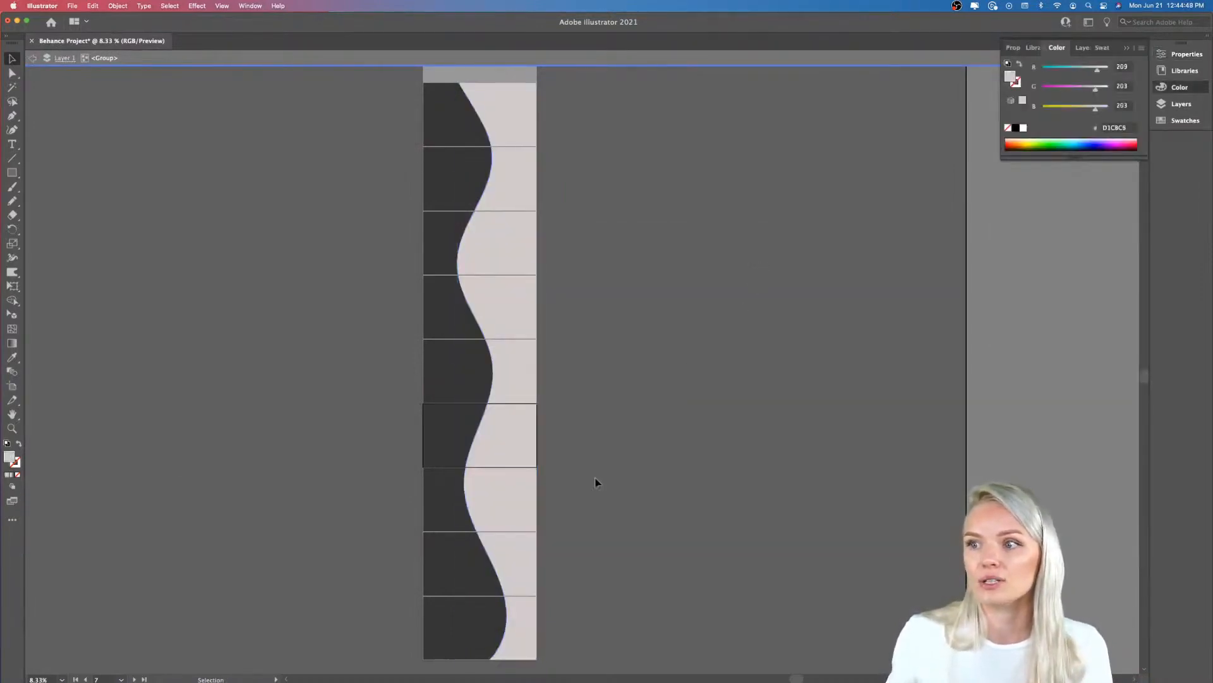
- Examine the two-tone wavy background along the artboards, from the header down and back
scroll(596, 483, up, 4)
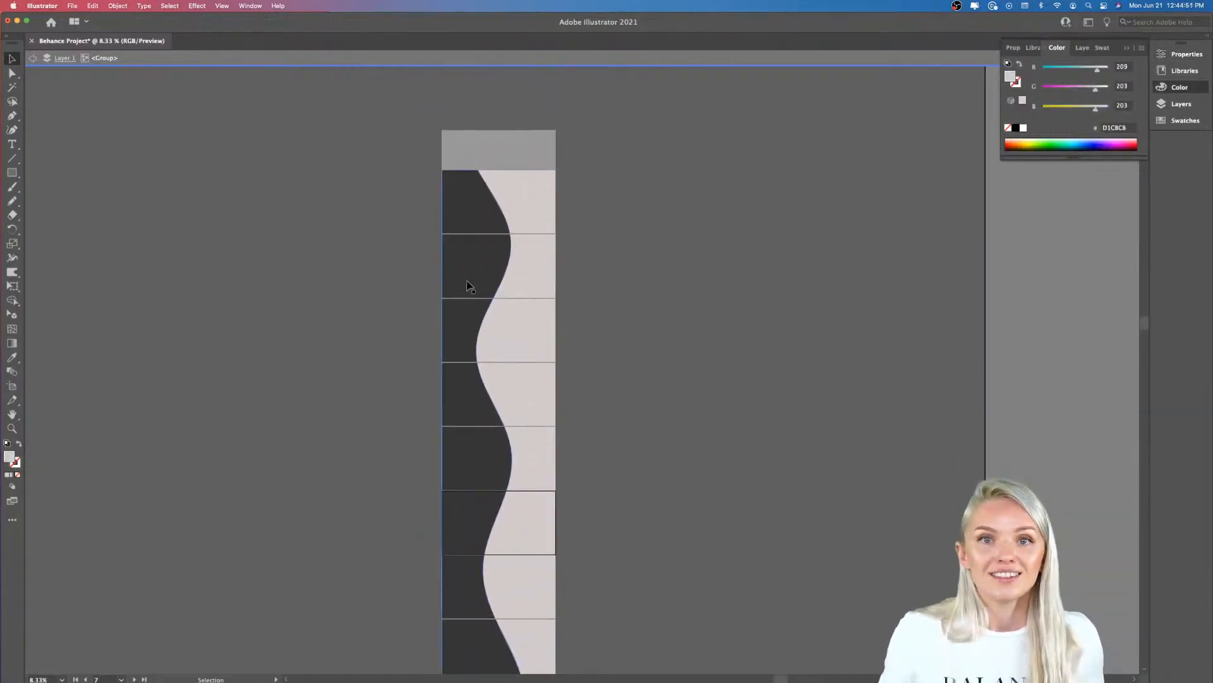
key(super+0)
key(super+1)
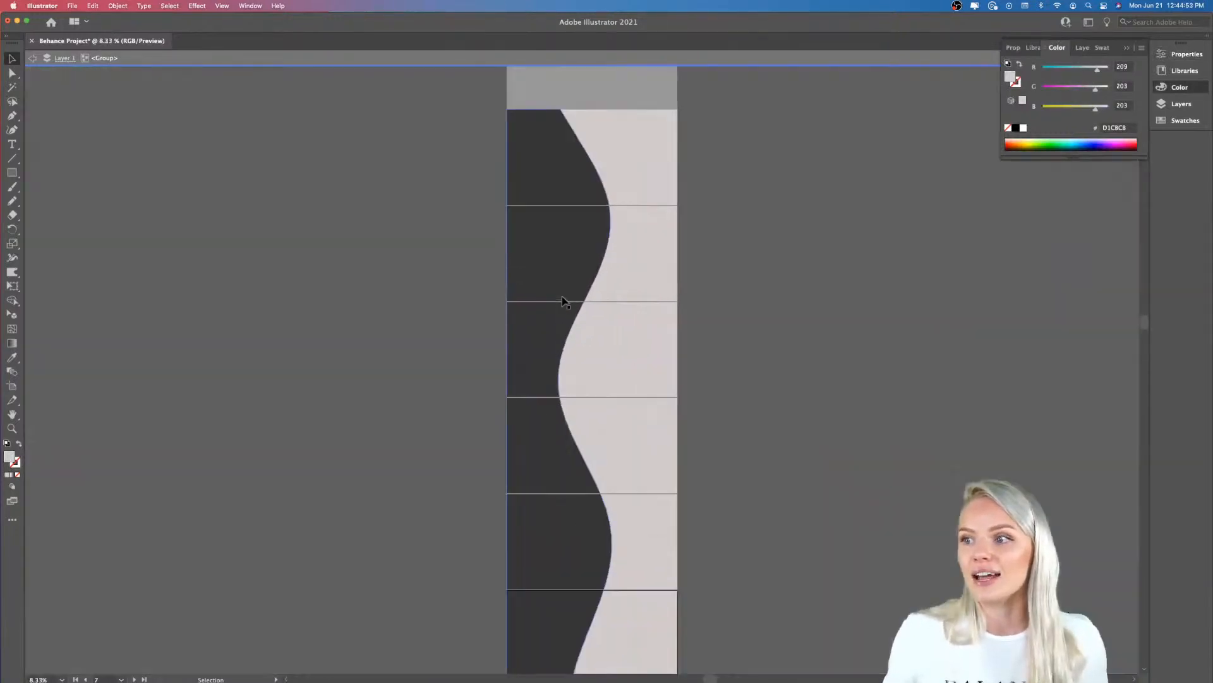
key(super+minus)
key(super+minus)
key(super+minus)
key(super+minus)
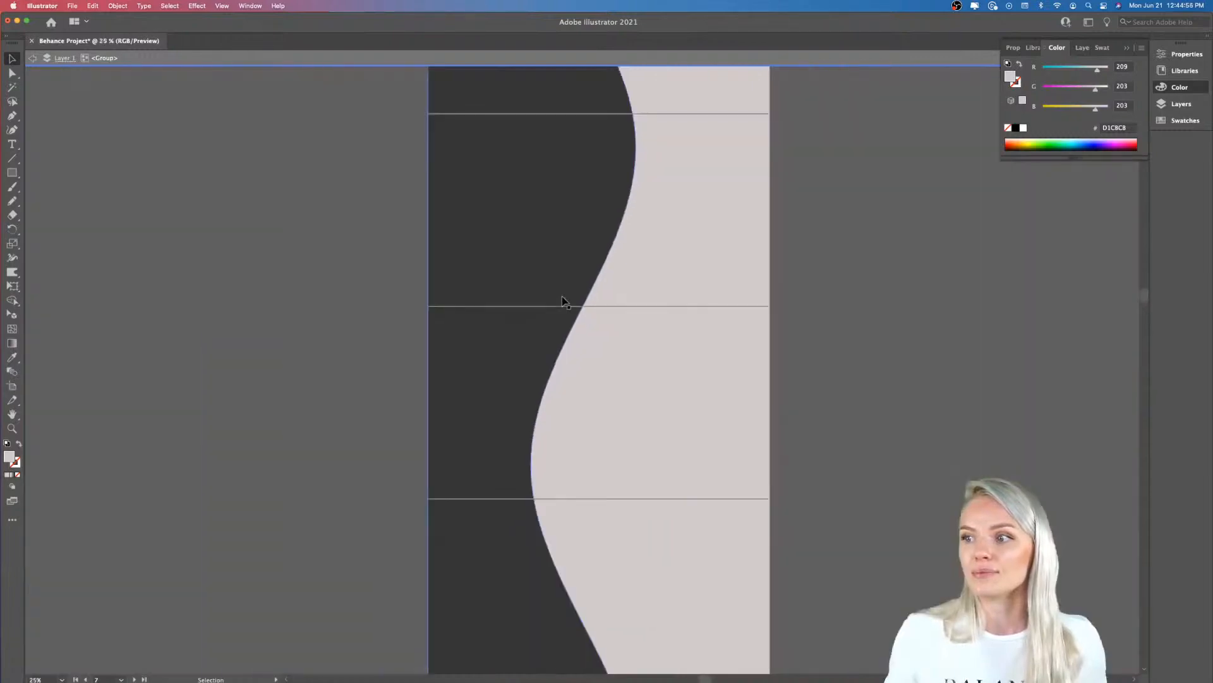
scroll(564, 302, up, 5)
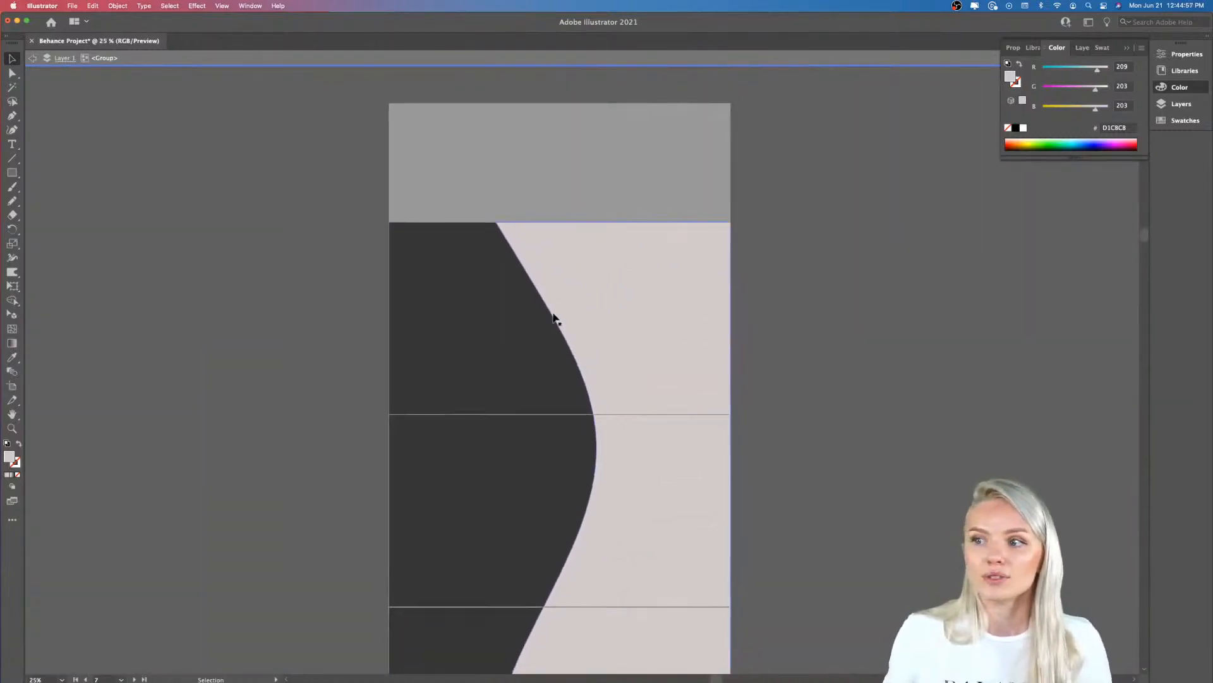
scroll(612, 382, down, 10)
scroll(612, 382, down, 15)
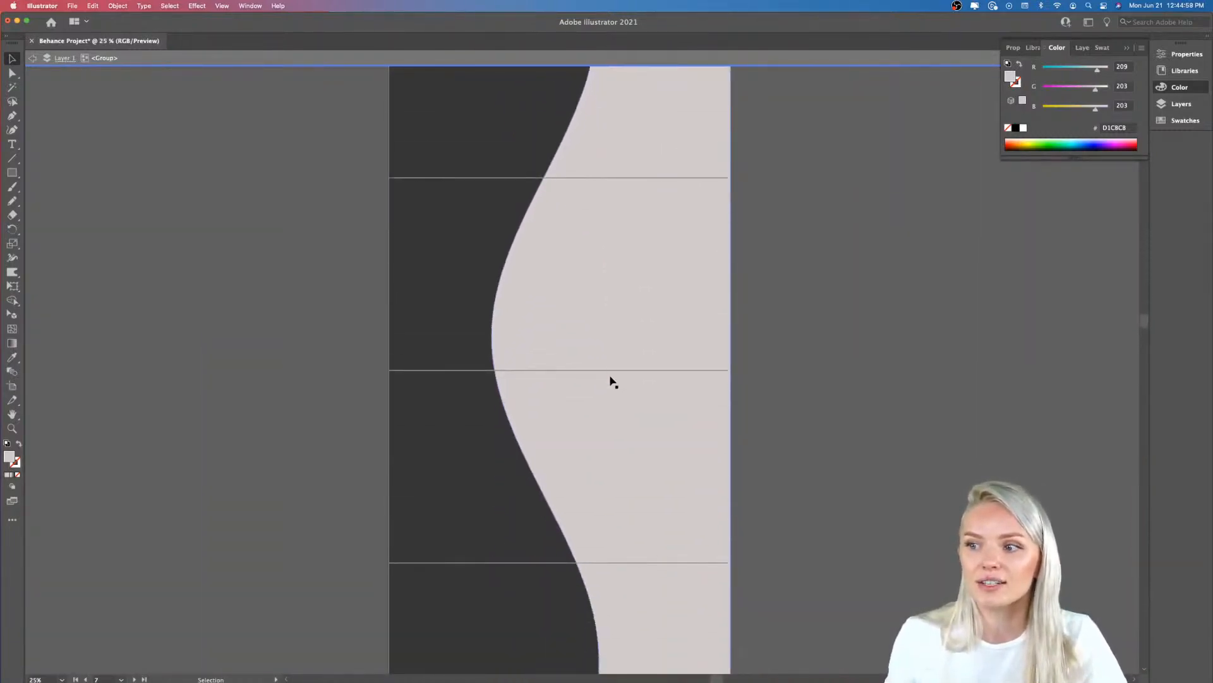
scroll(613, 381, down, 15)
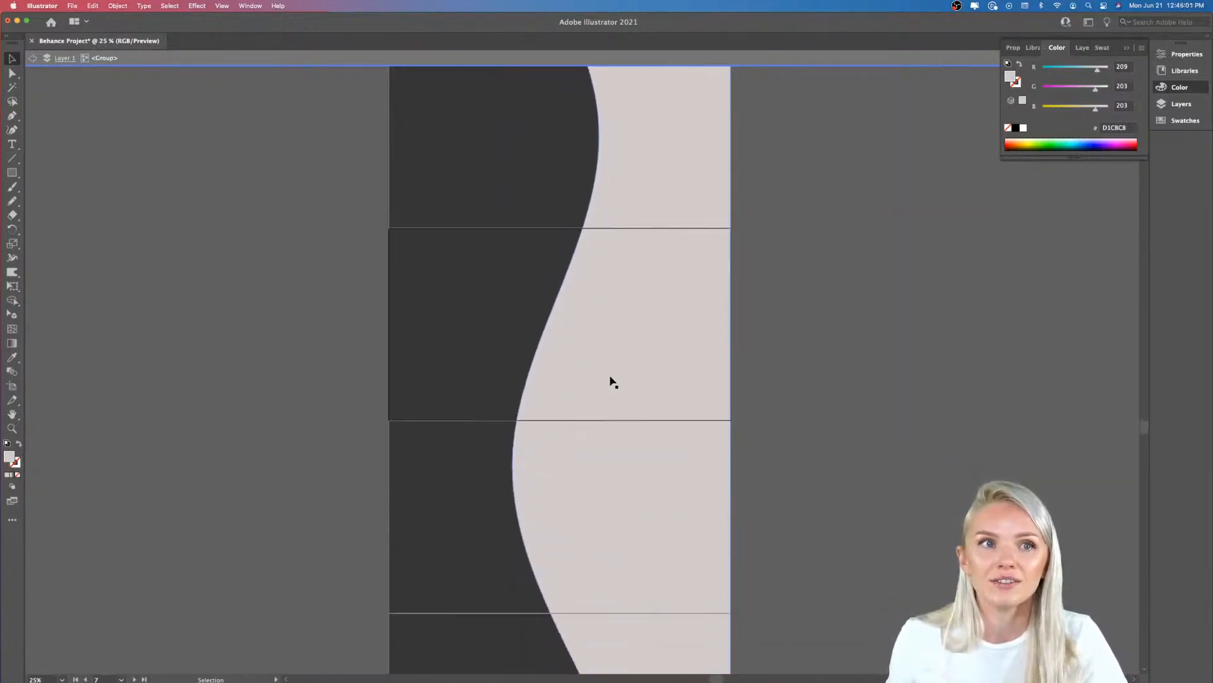
scroll(612, 381, down, 5)
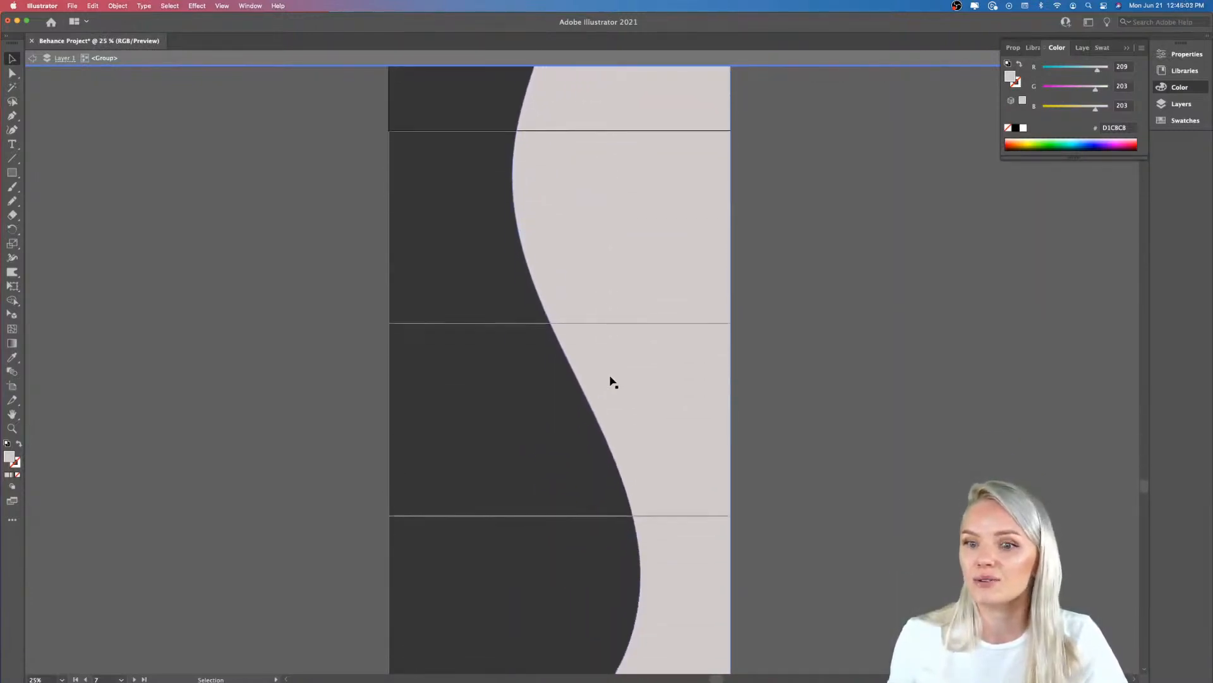
scroll(612, 381, down, 15)
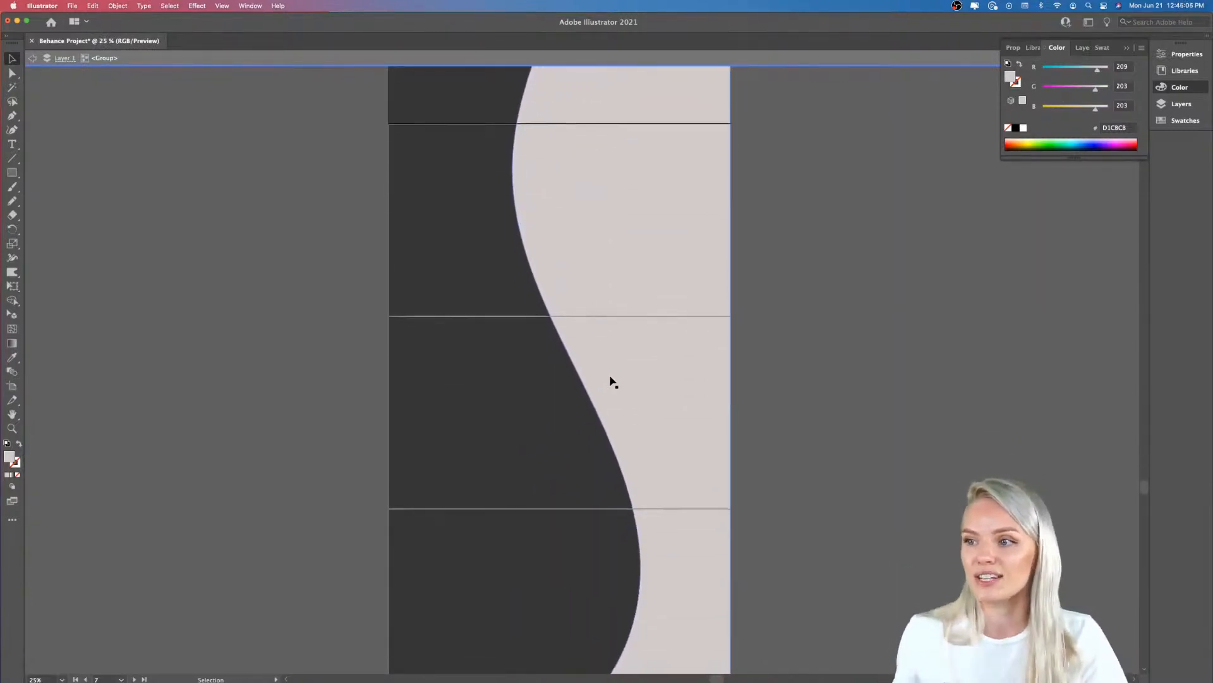
scroll(613, 382, down, 15)
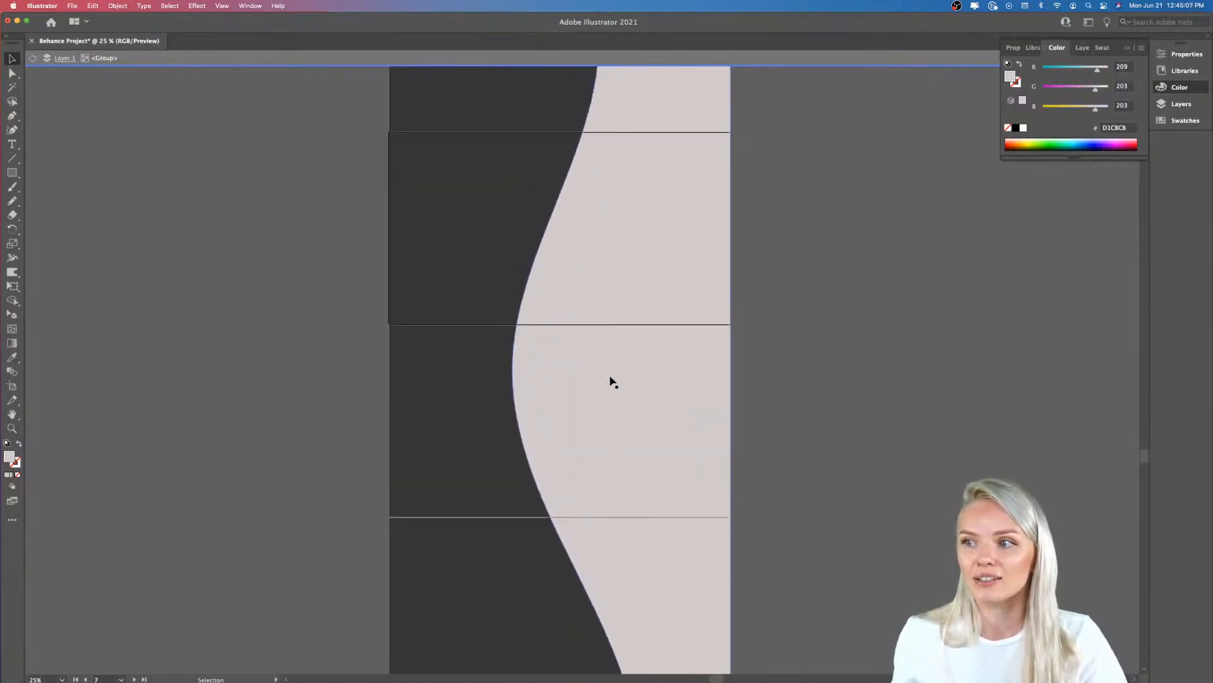
scroll(612, 382, up, 15)
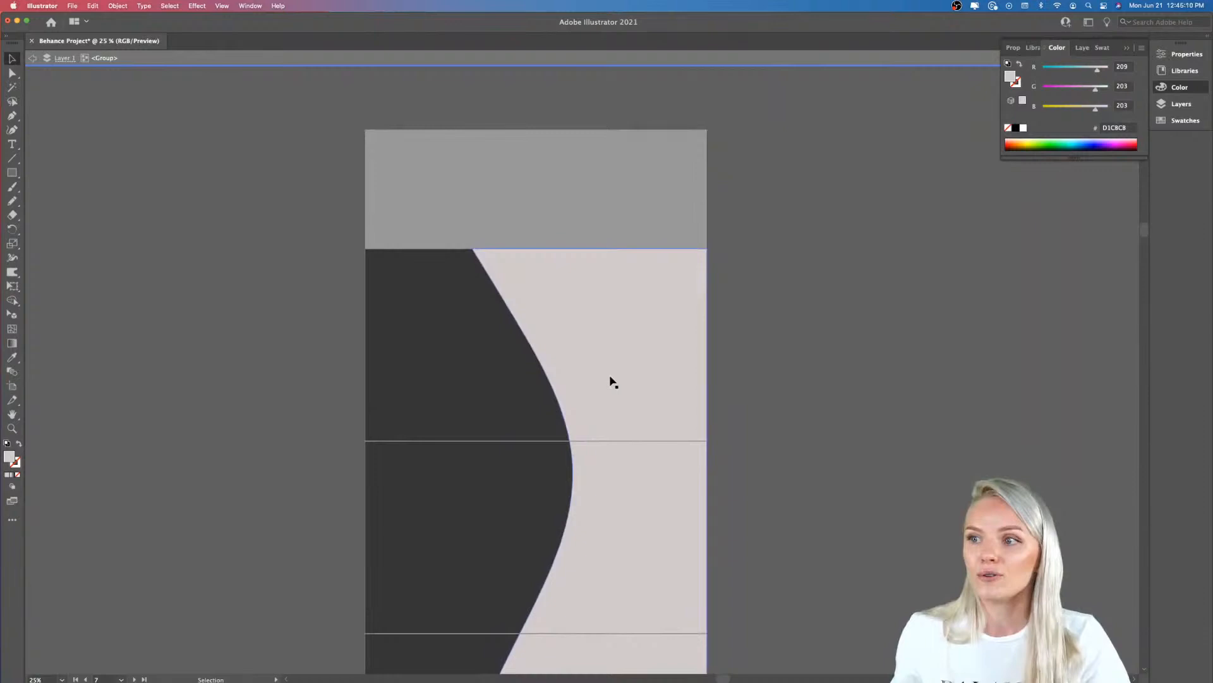
- Delete the dark gray half on the left side of the wave from the divided group
double_click(696, 383)
double_click(763, 379)
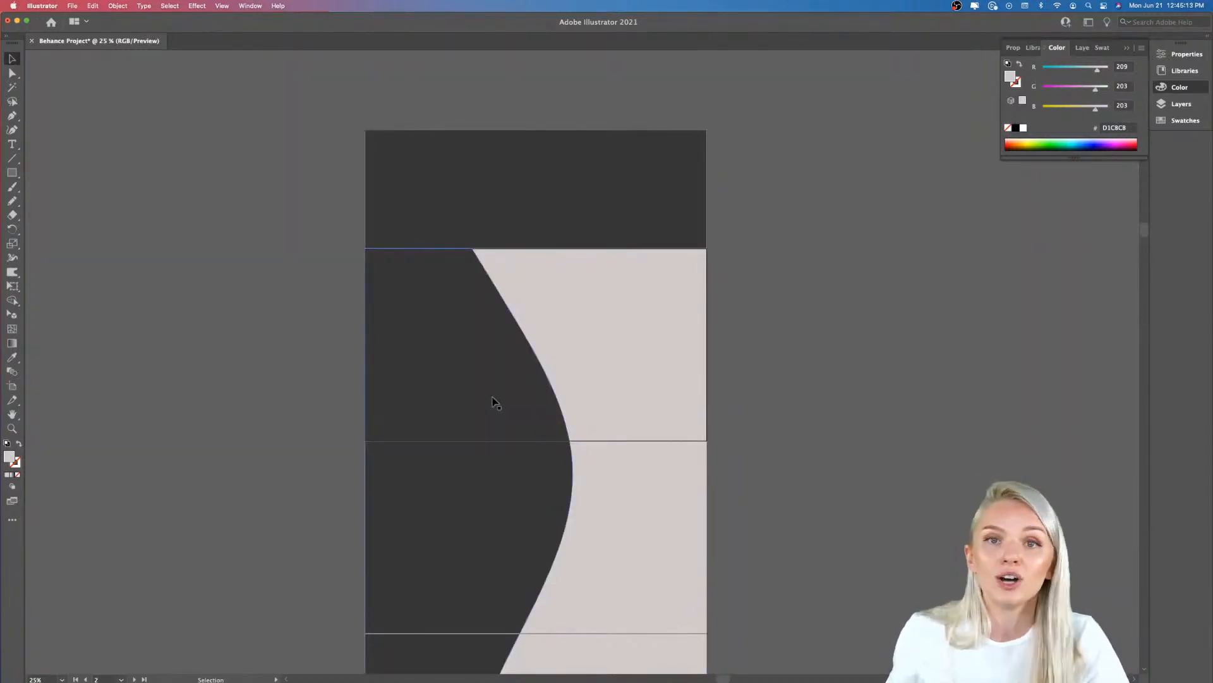
double_click(495, 402)
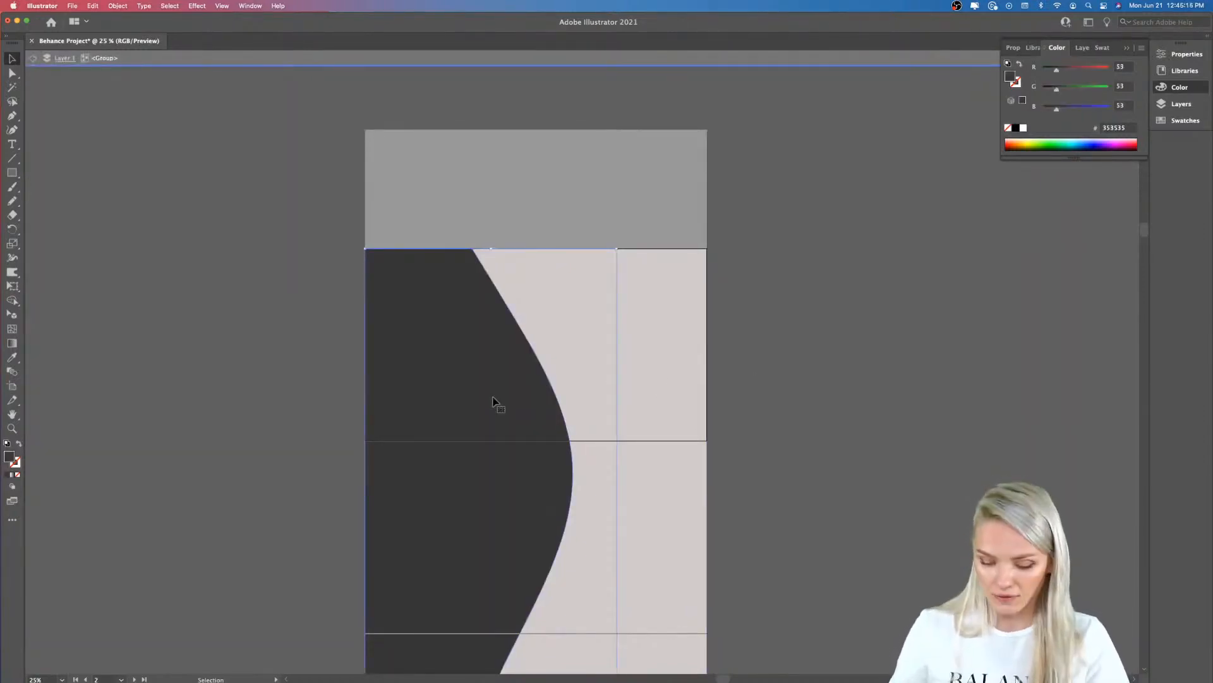
key(Delete)
key(Escape)
- Change the fill of the remaining wavy shape to a lighter gray, #E0DEDE
scroll(714, 494, down, 2)
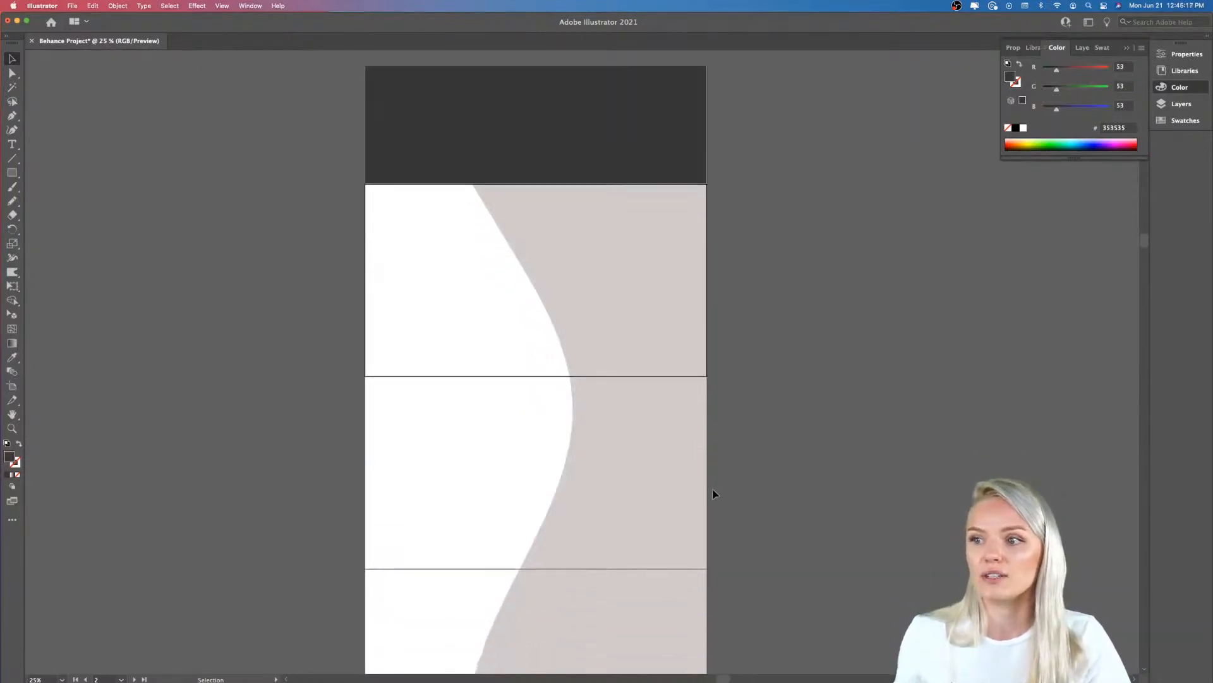
scroll(714, 494, down, 2)
click(603, 471)
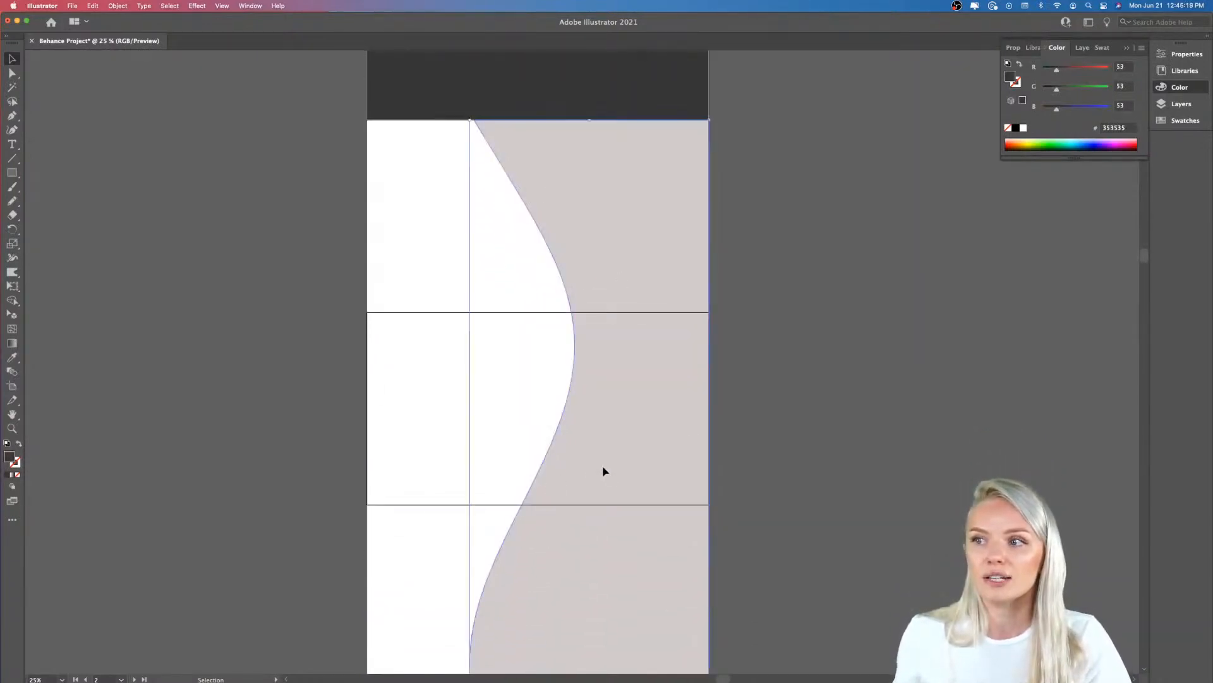
double_click(8, 457)
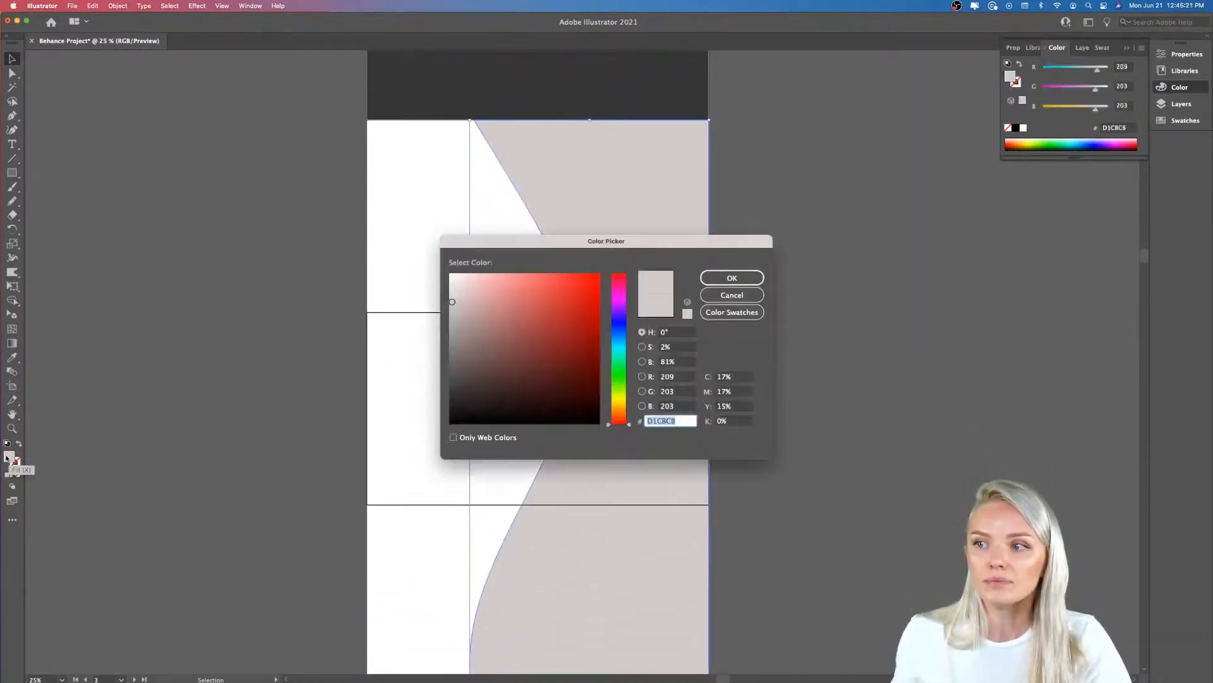
click(450, 291)
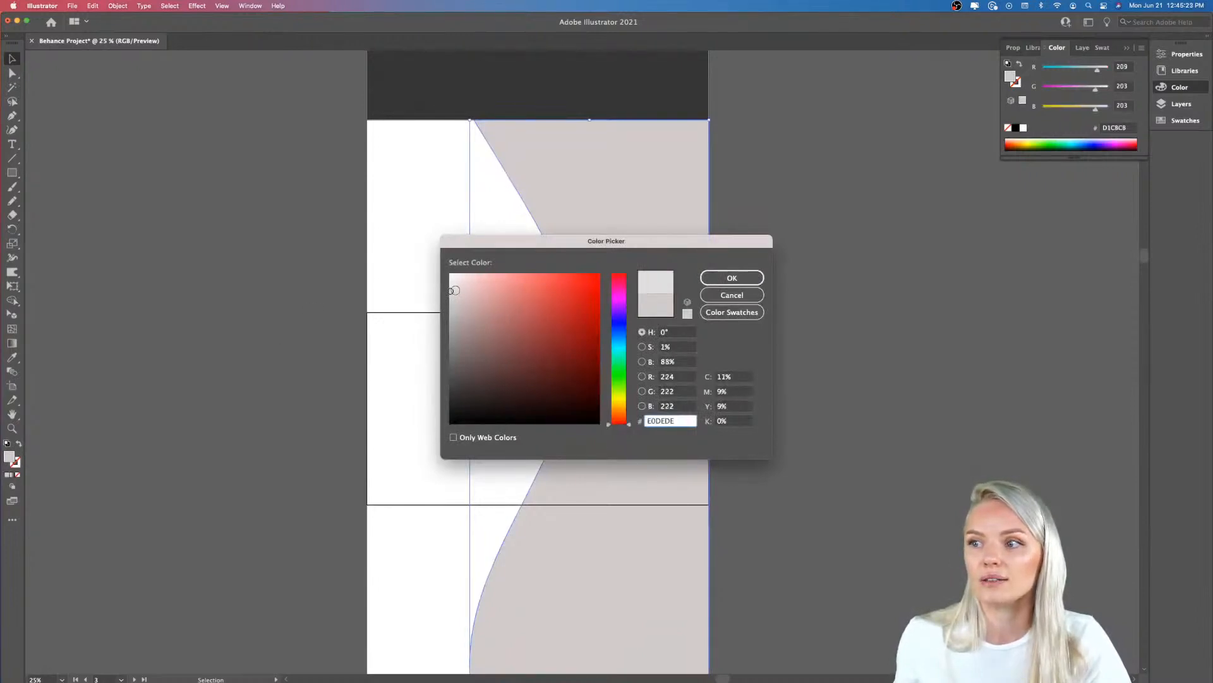
click(727, 279)
click(758, 347)
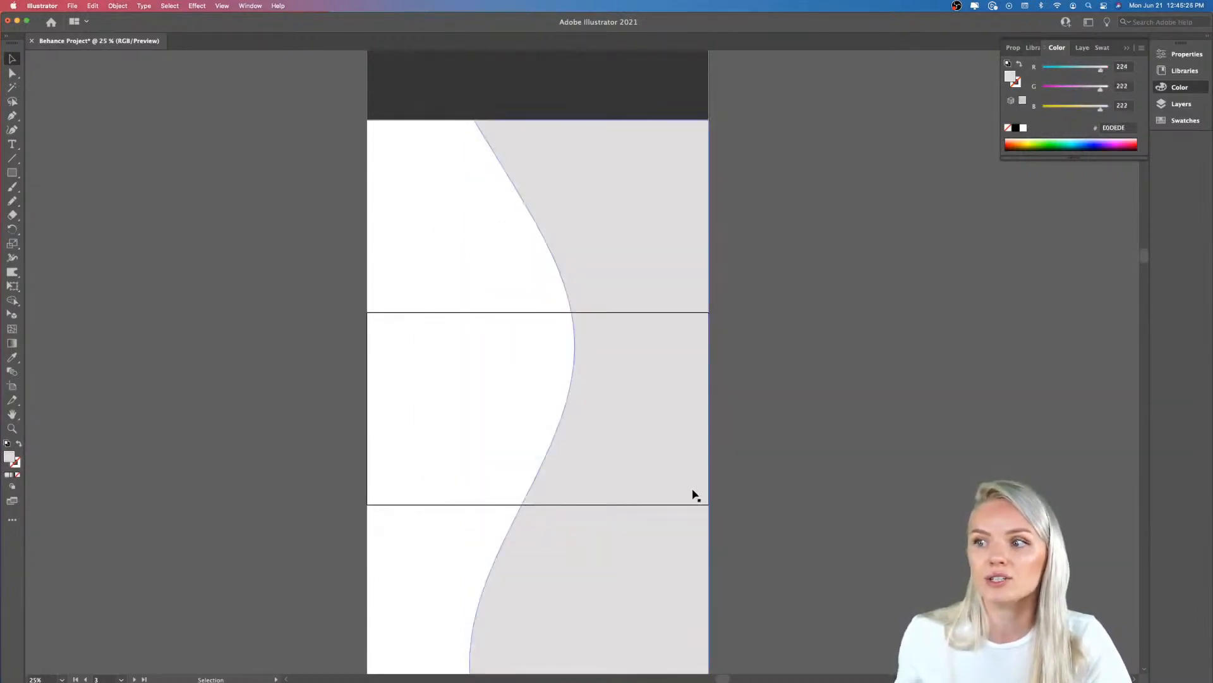
- Review the white and light gray wavy background across all artboards, from the header to the last one
click(695, 395)
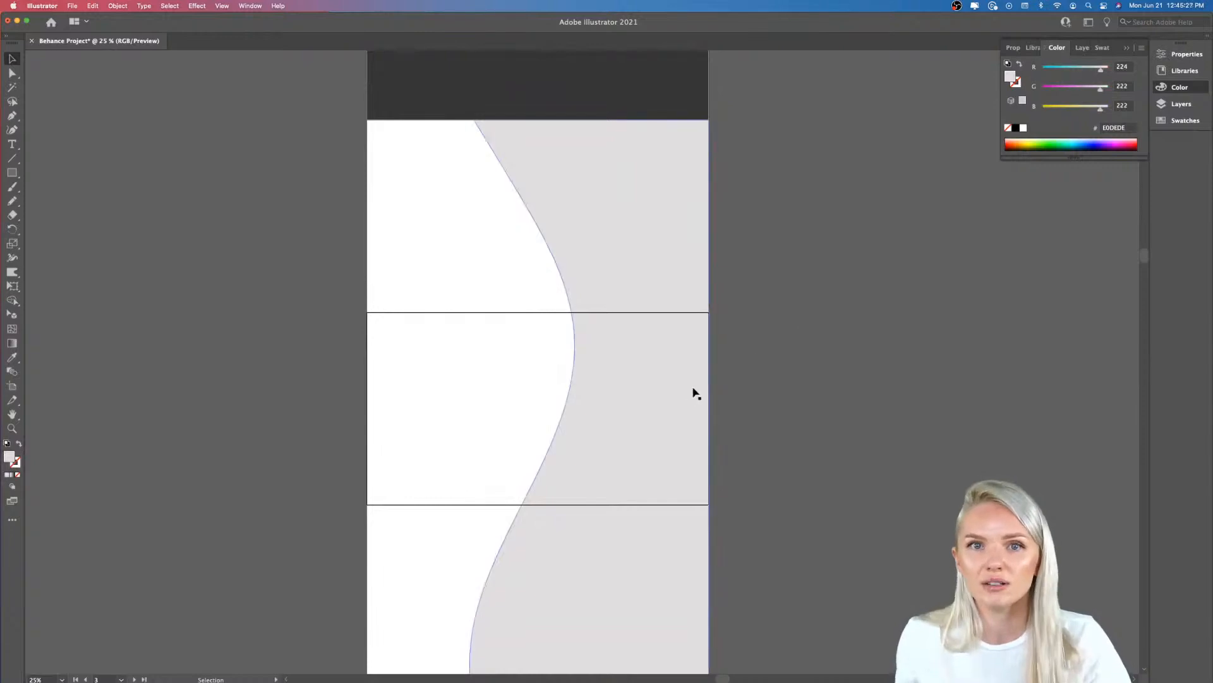
scroll(693, 395, down, 5)
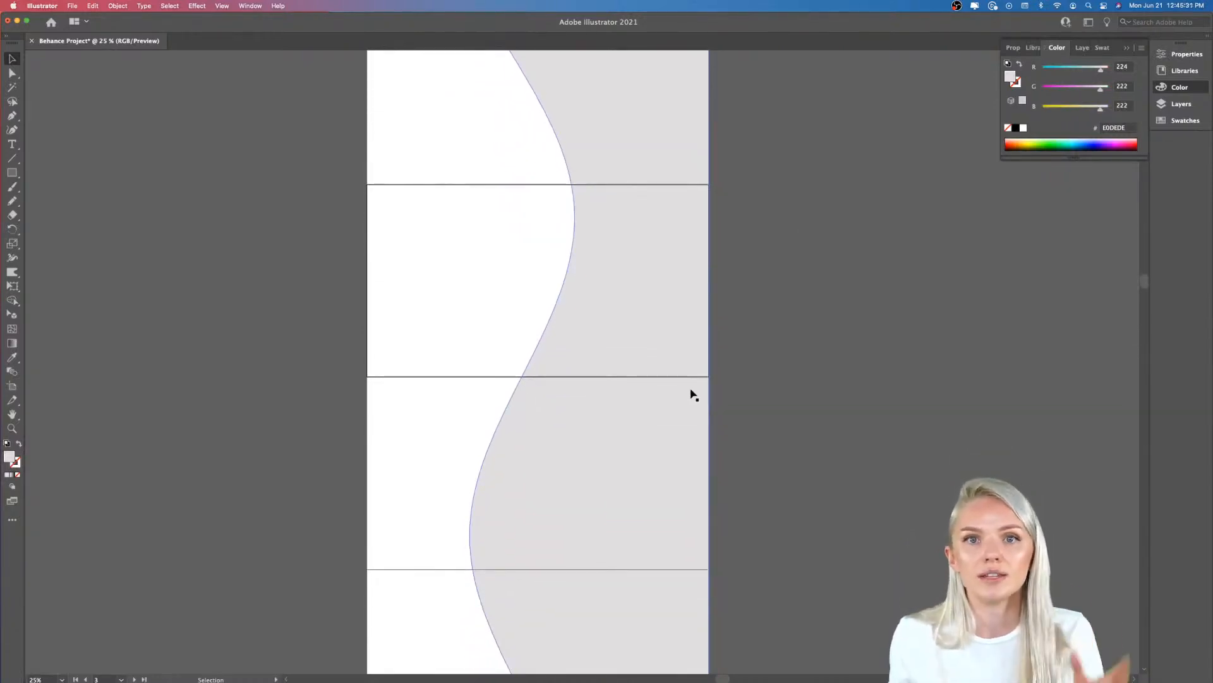
scroll(693, 395, down, 10)
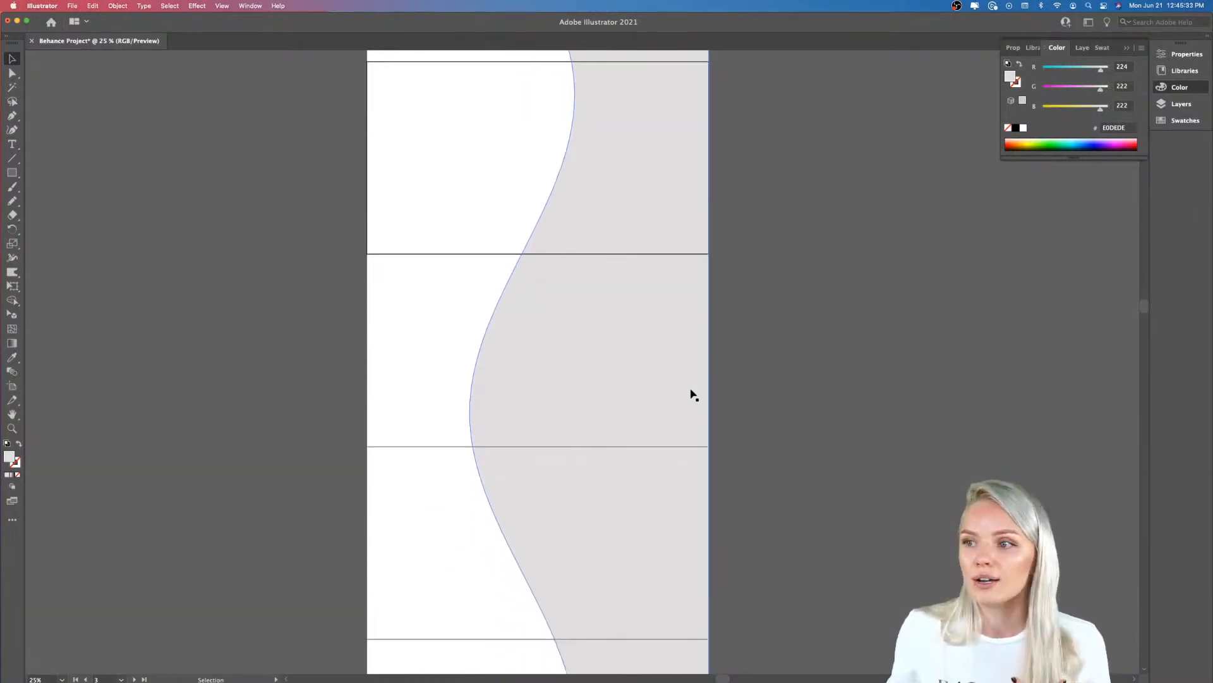
scroll(693, 395, down, 3)
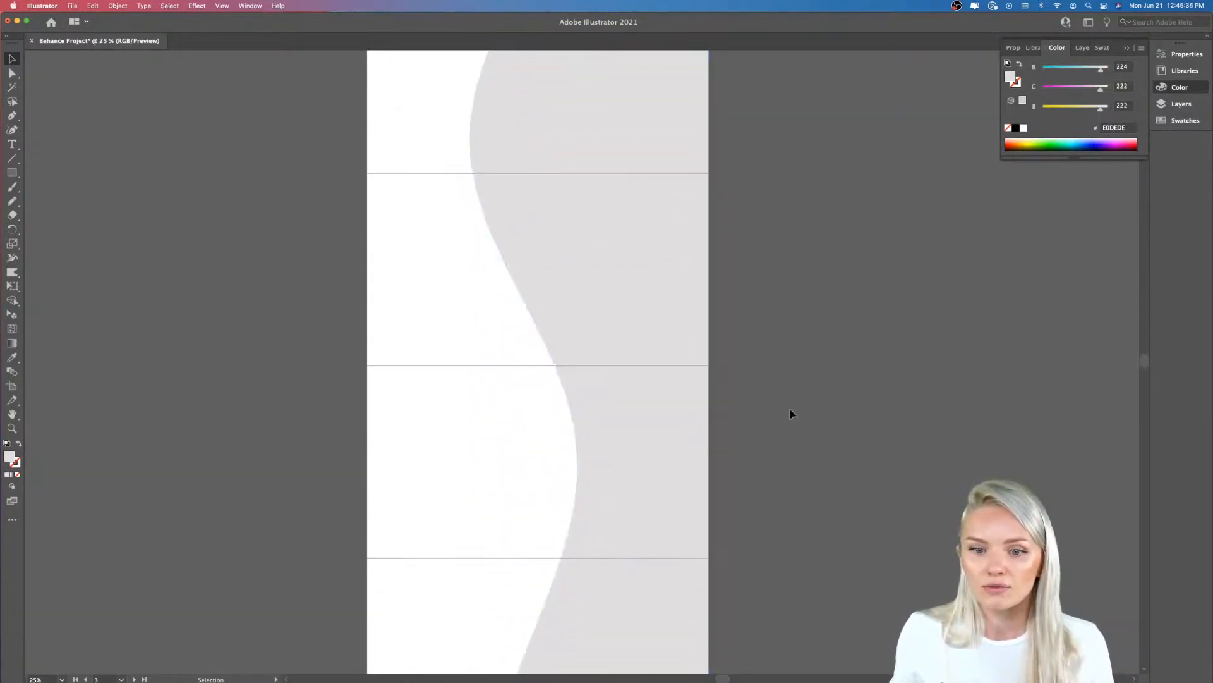
scroll(655, 439, down, 4)
scroll(657, 441, down, 3)
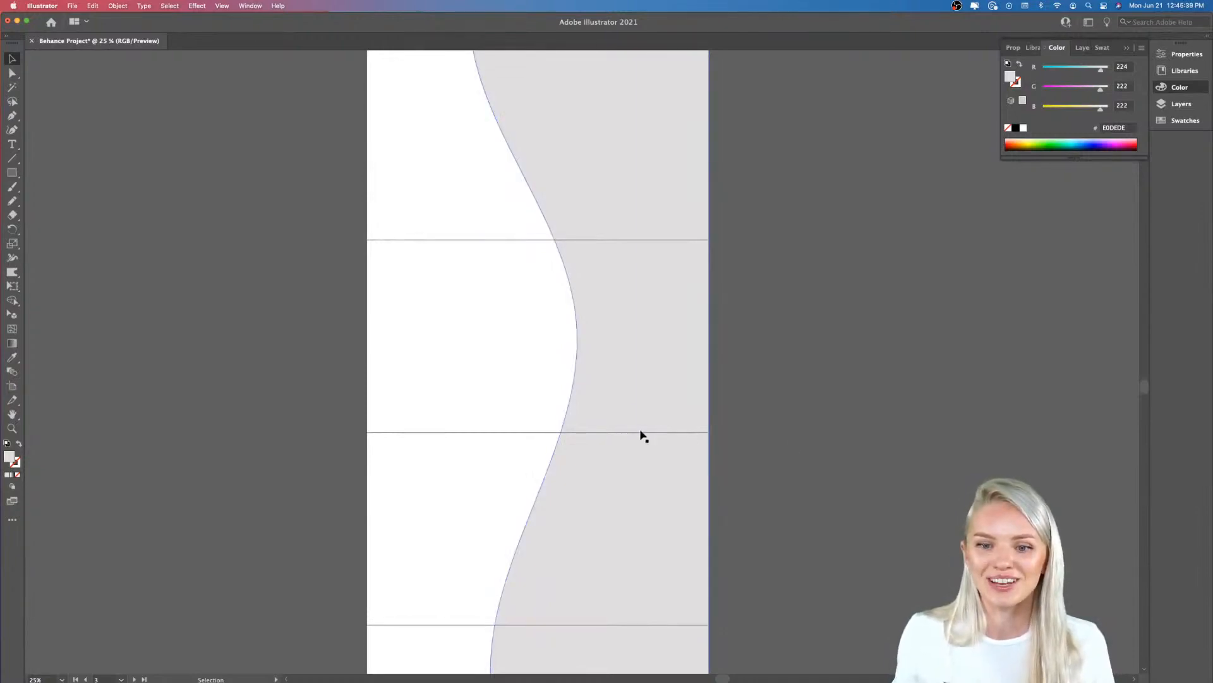
scroll(643, 436, down, 12)
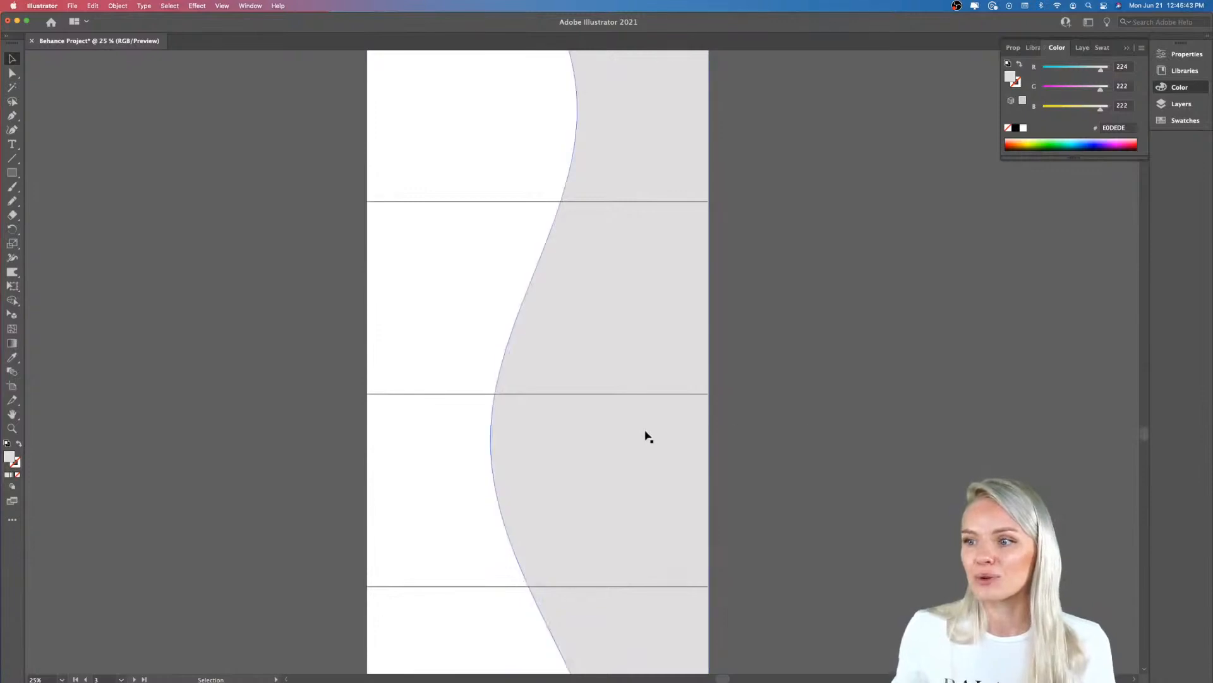
scroll(648, 436, up, 8)
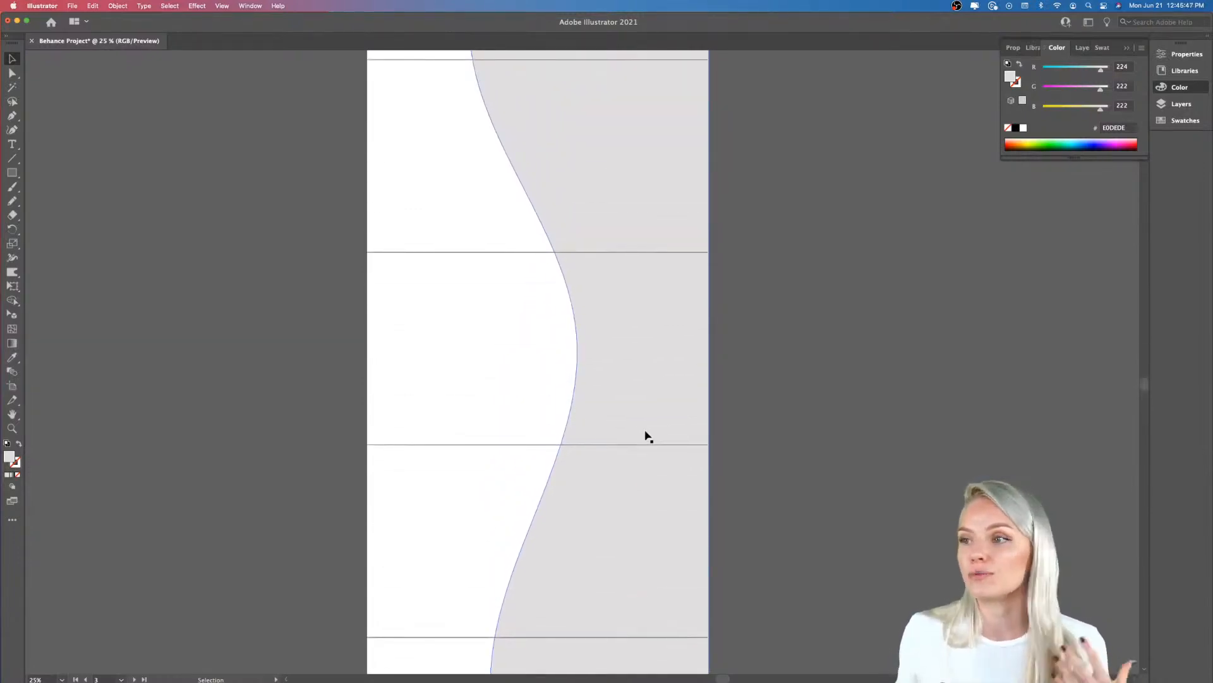
scroll(648, 436, up, 5)
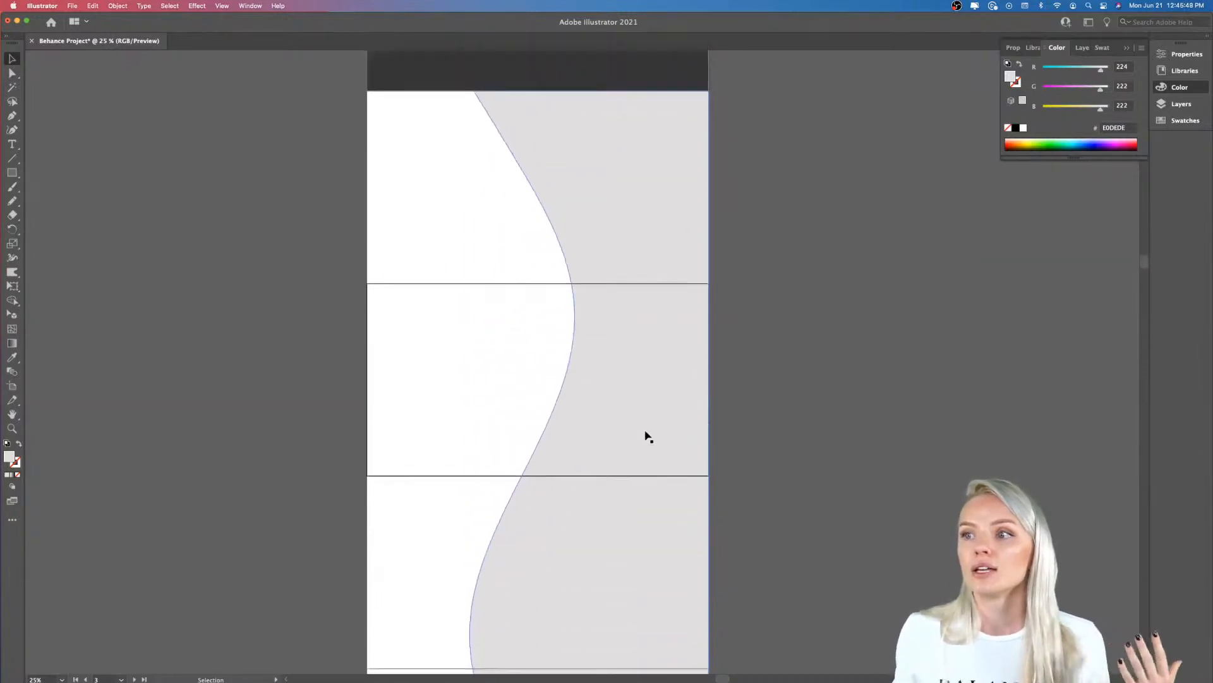
scroll(648, 436, up, 4)
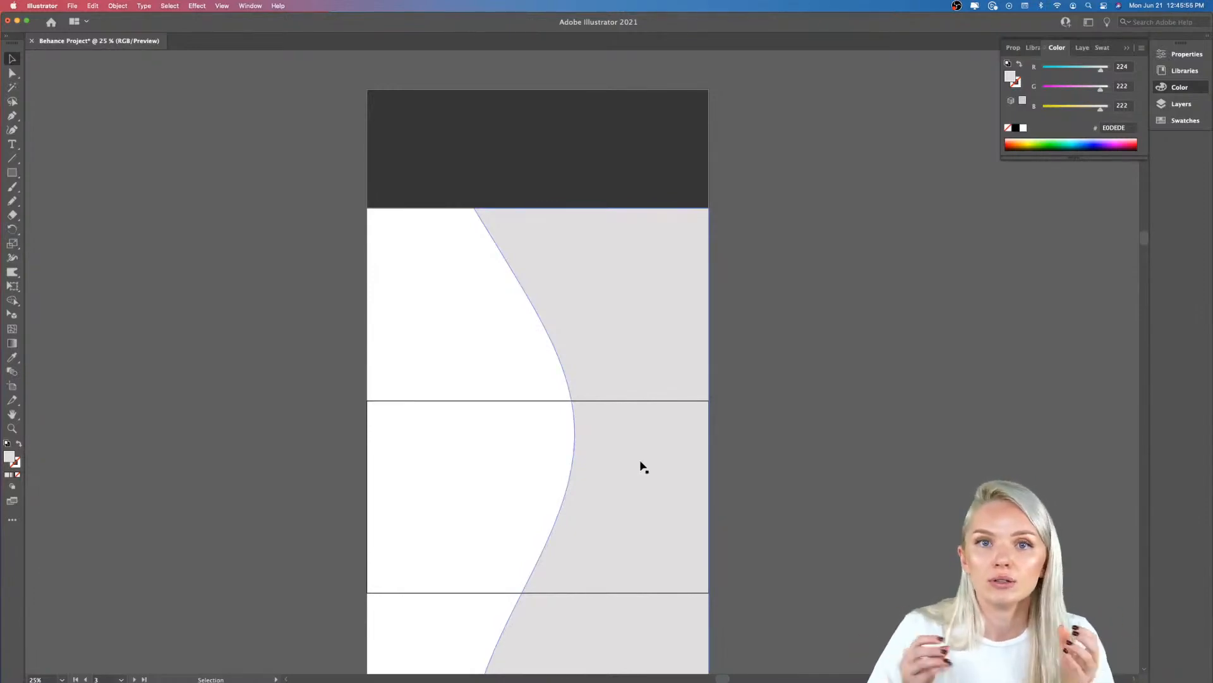
scroll(650, 423, down, 10)
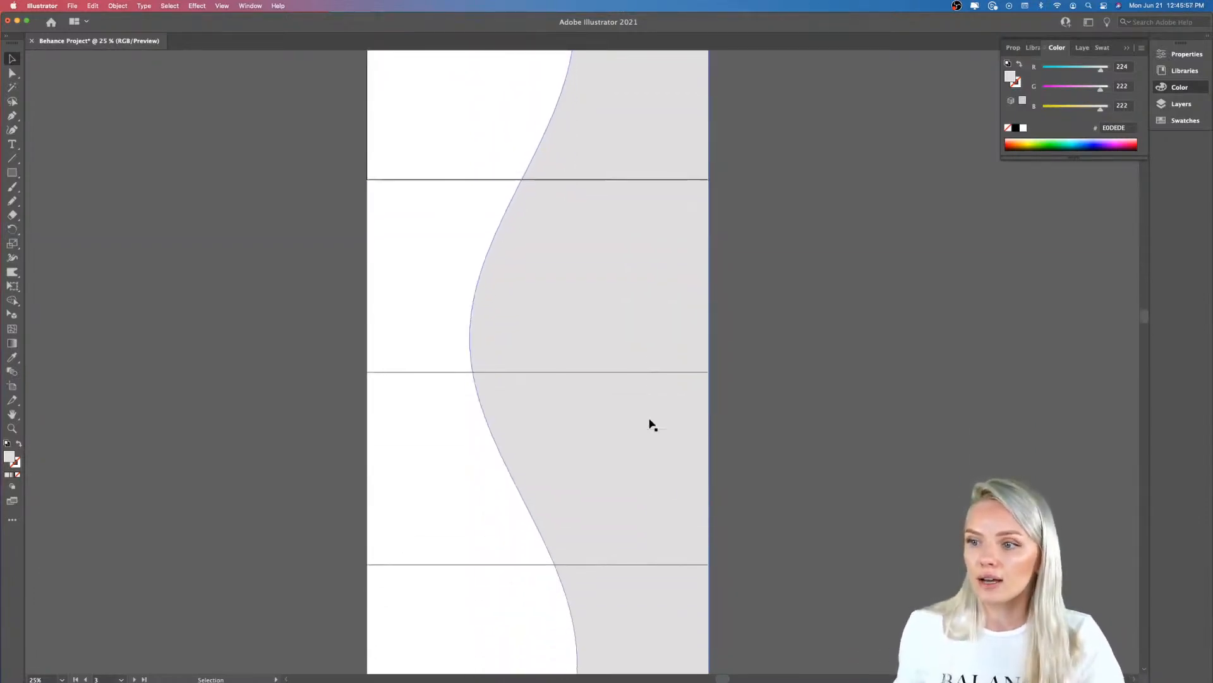
scroll(653, 424, down, 10)
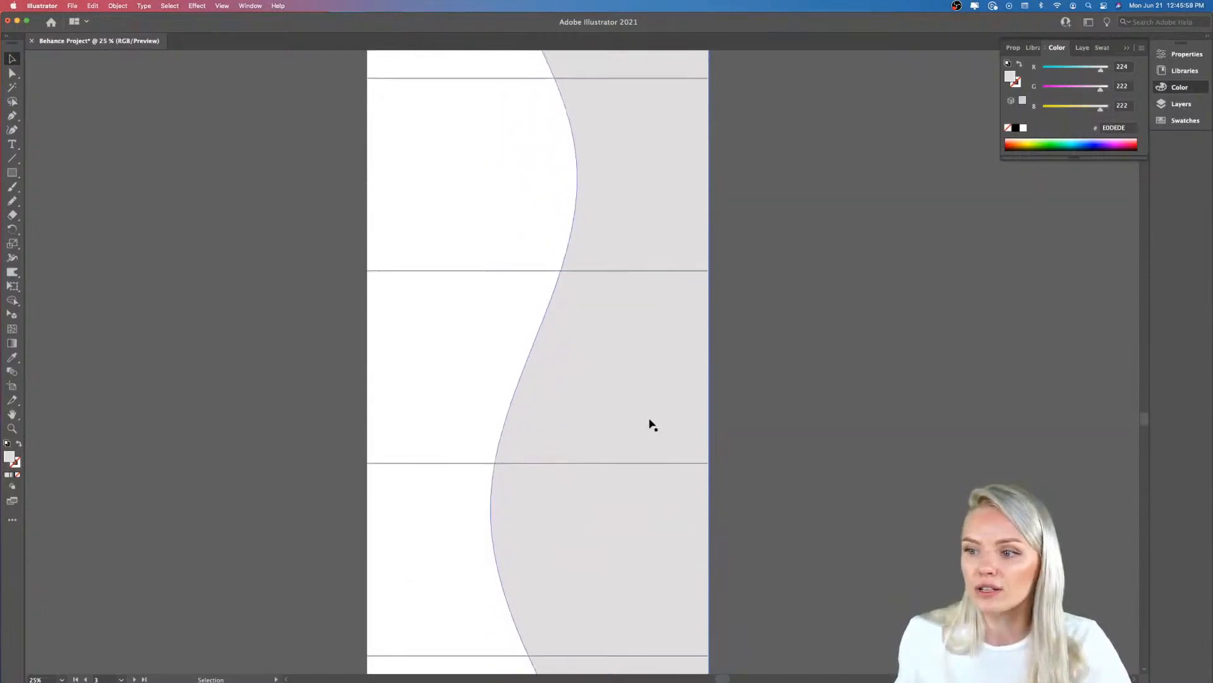
scroll(652, 424, down, 5)
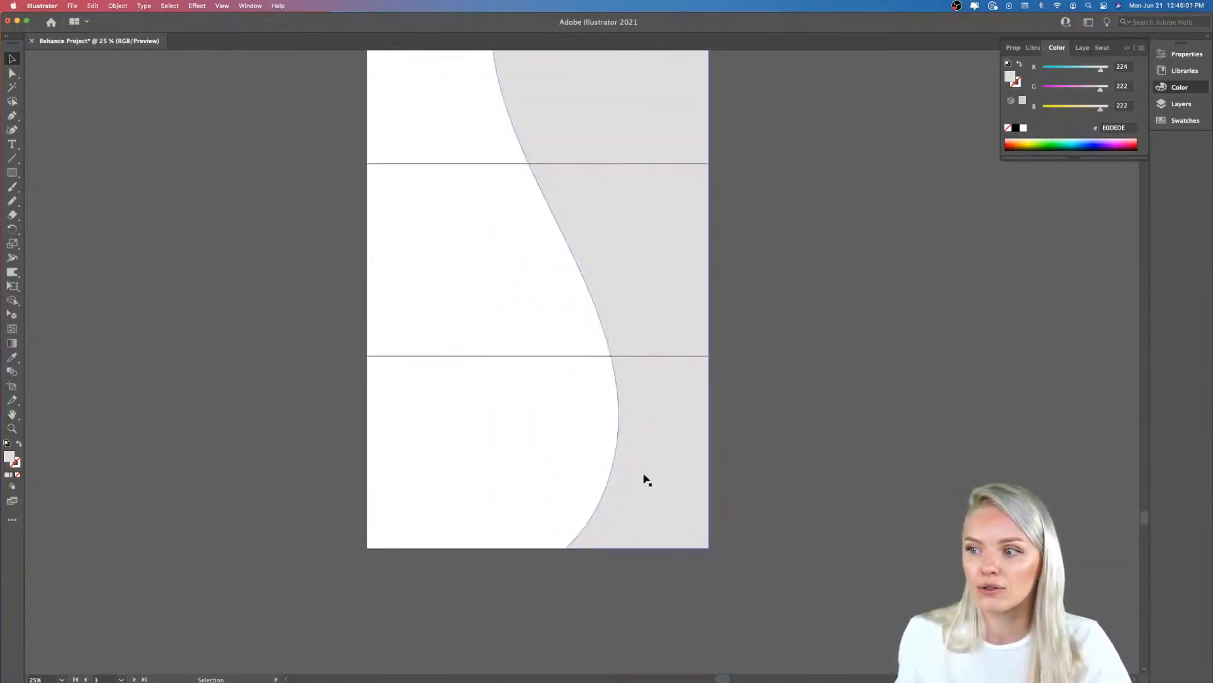
scroll(748, 431, up, 5)
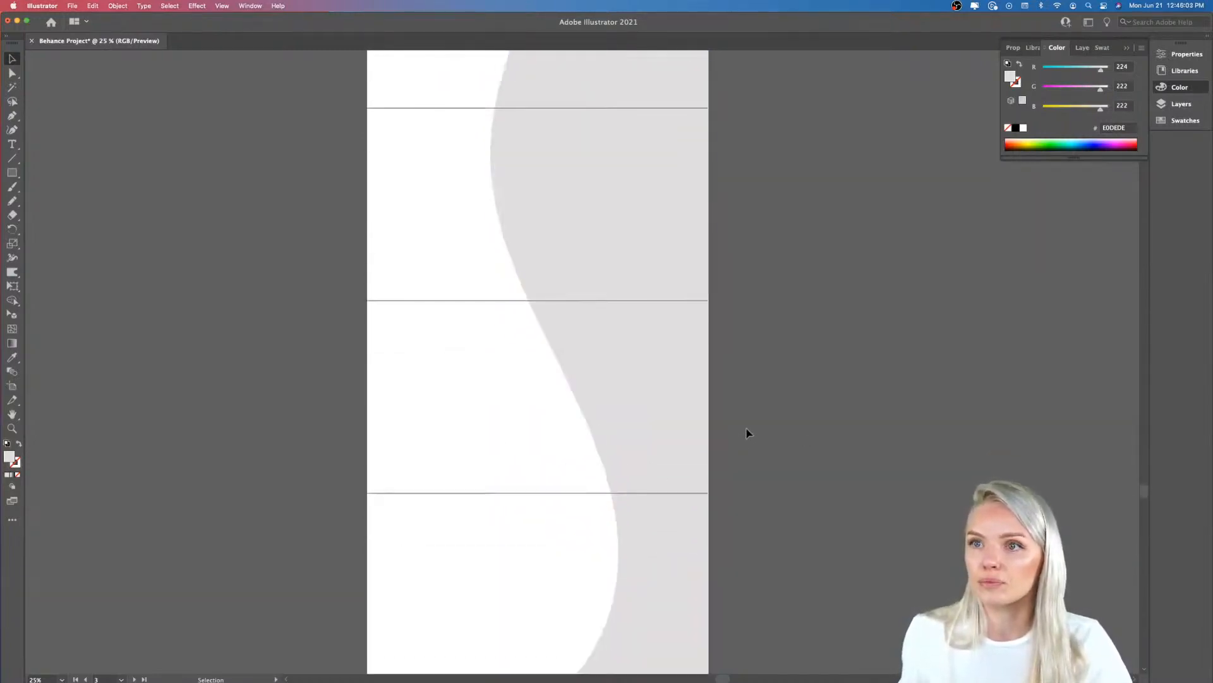
scroll(748, 434, up, 3)
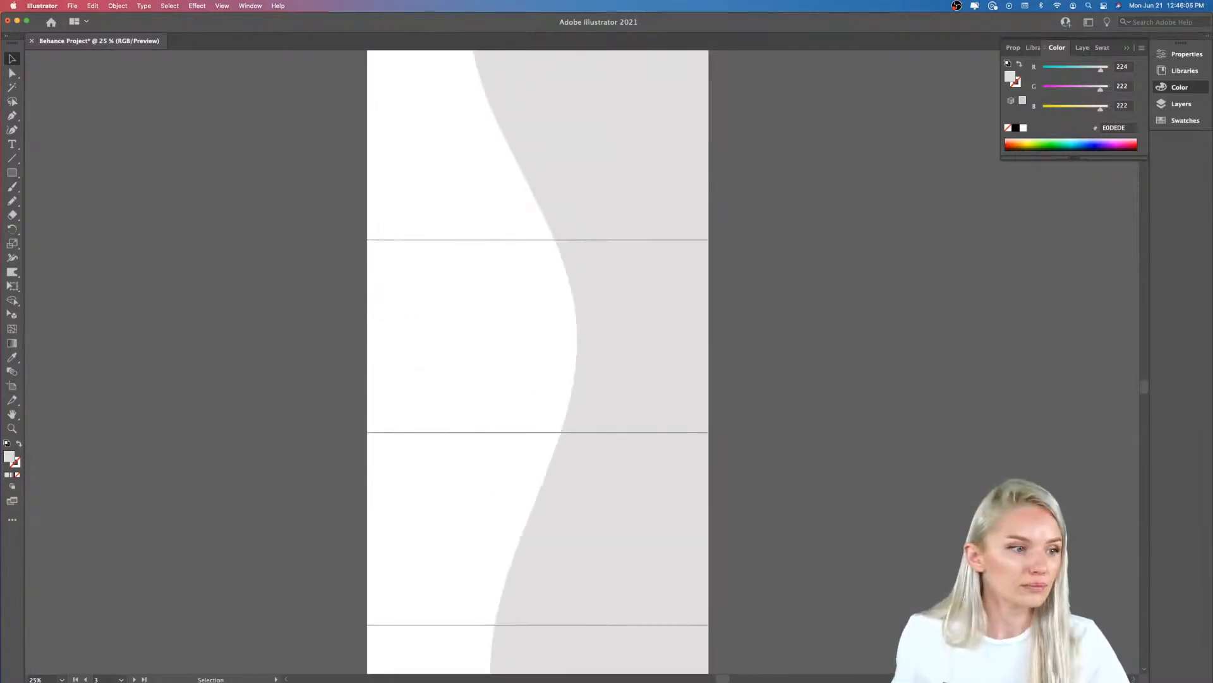
- Dismiss the alert about the locked illustration file
key(super+Tab)
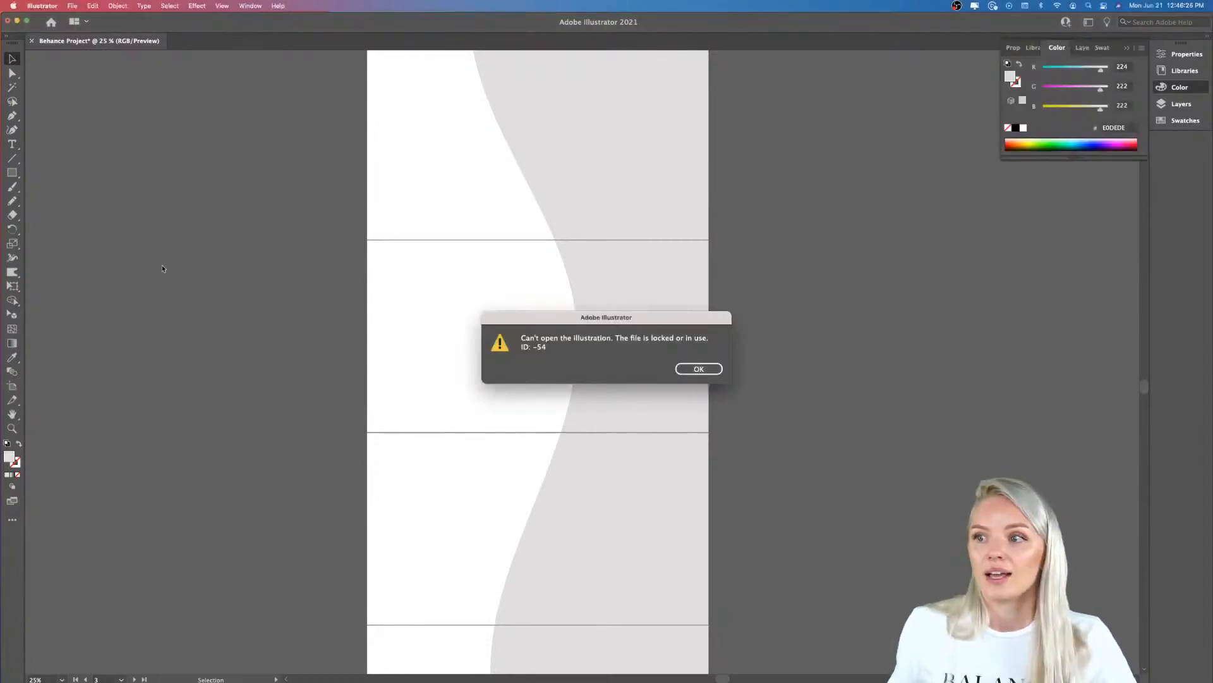
click(692, 371)
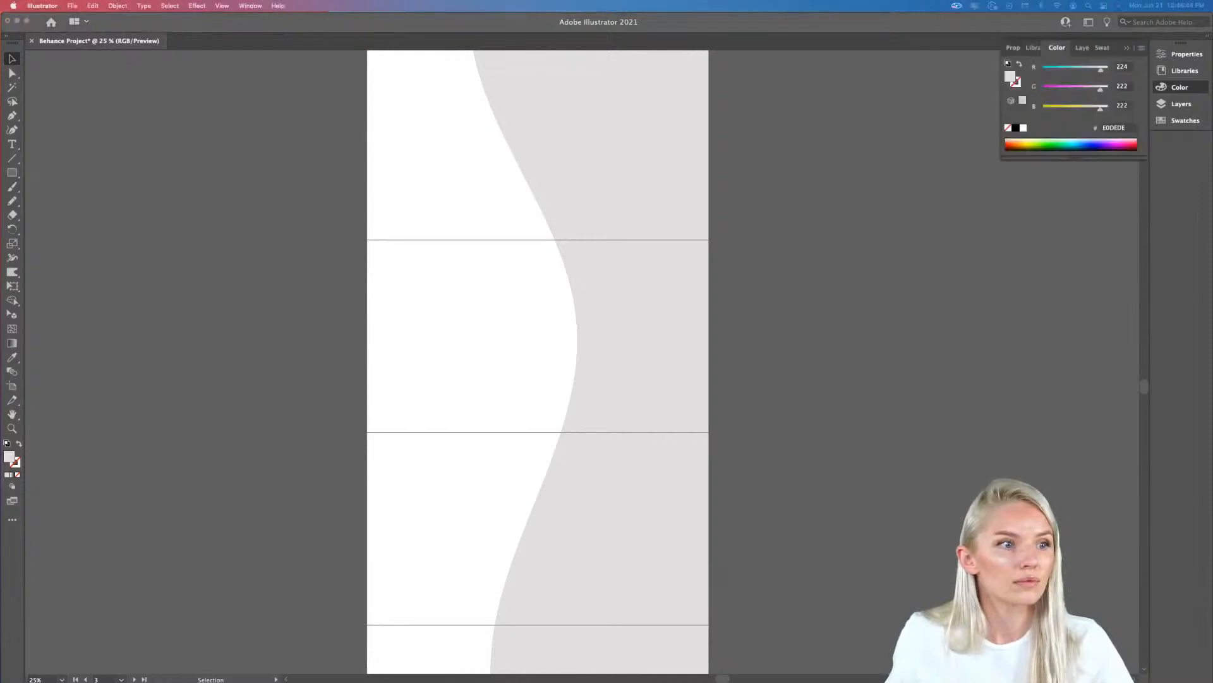
click(699, 369)
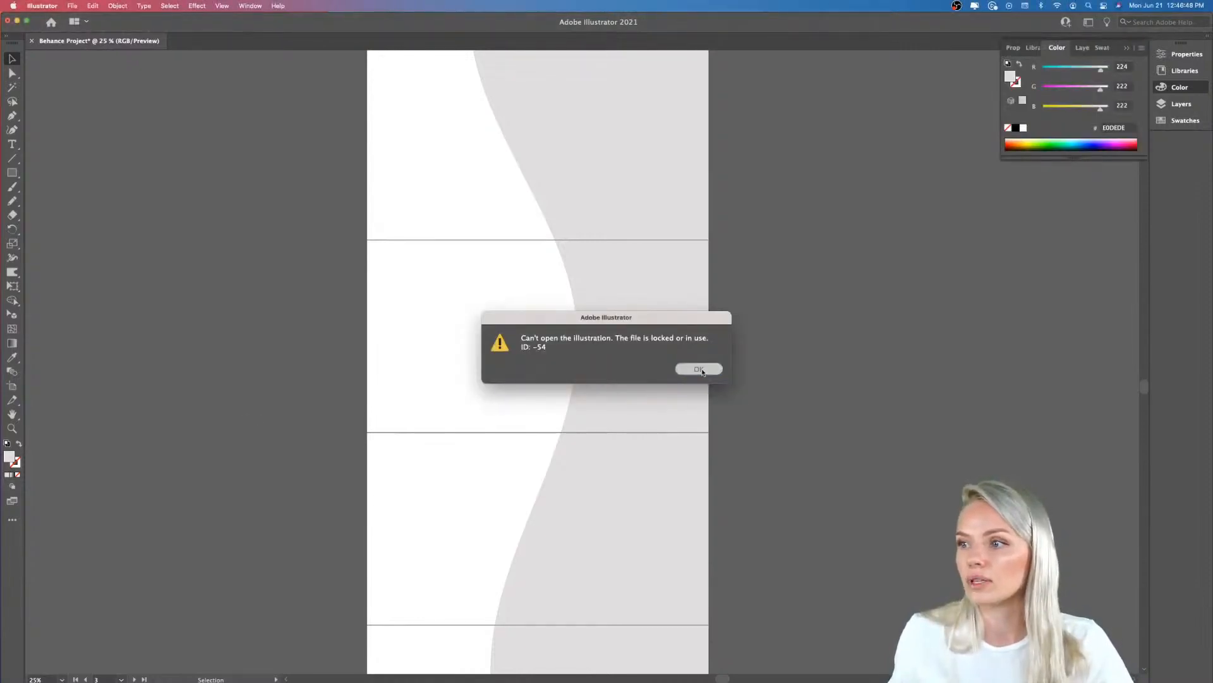
- Review the dark header and the white and light gray wavy background on the artboards beneath it
scroll(746, 384, down, 3)
scroll(746, 384, up, 5)
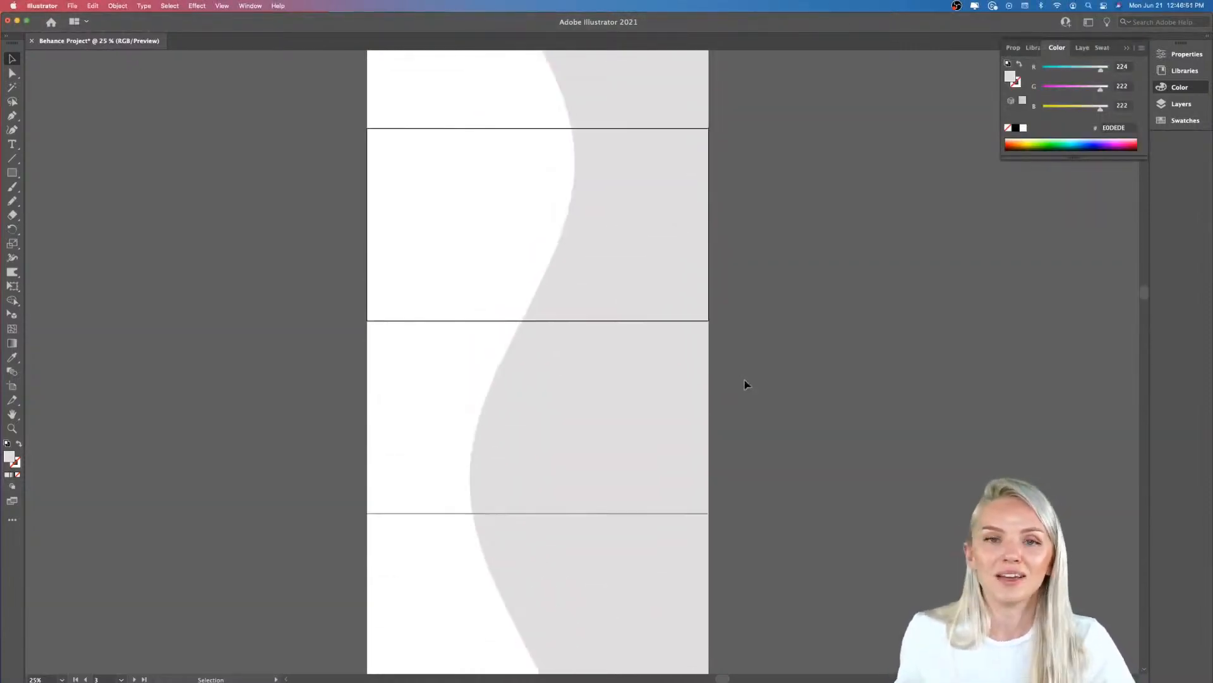
scroll(746, 384, down, 4)
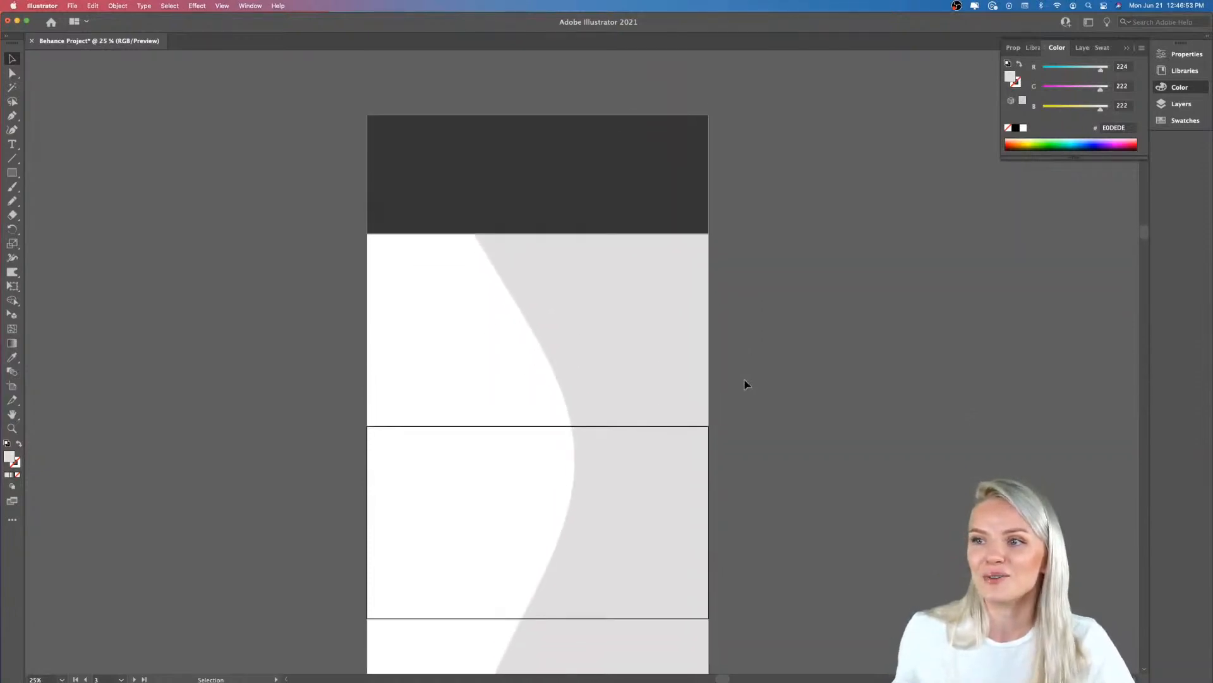
key(super+Tab)
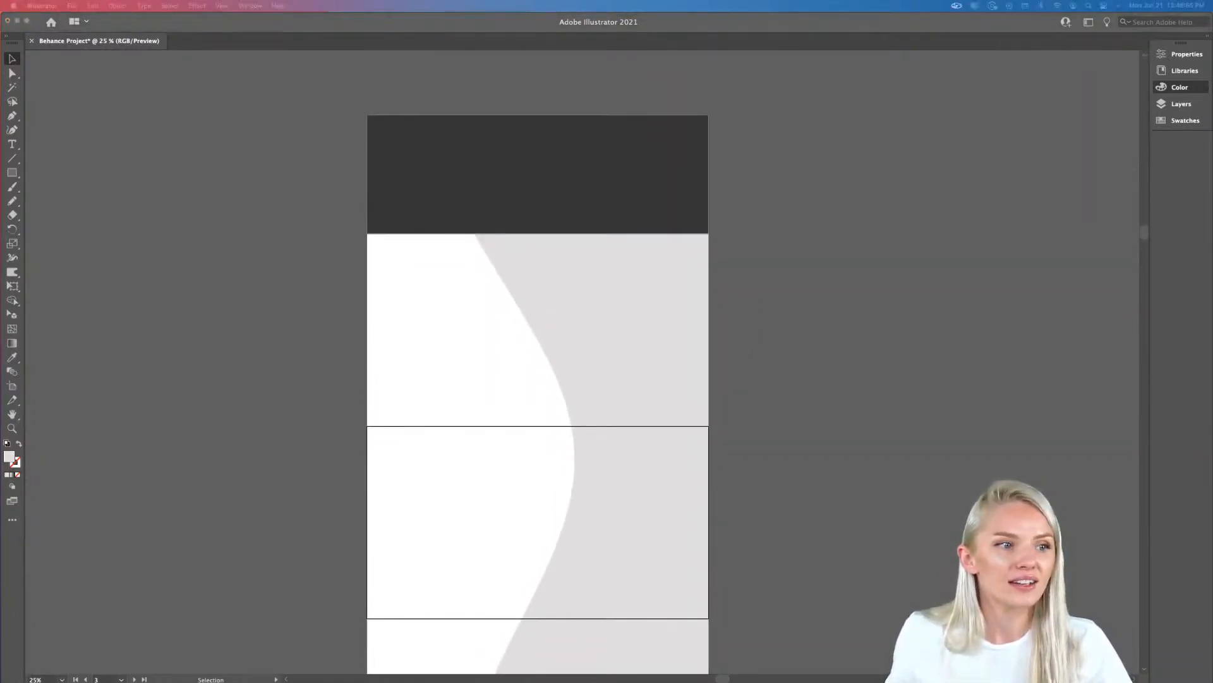
key(super+Tab)
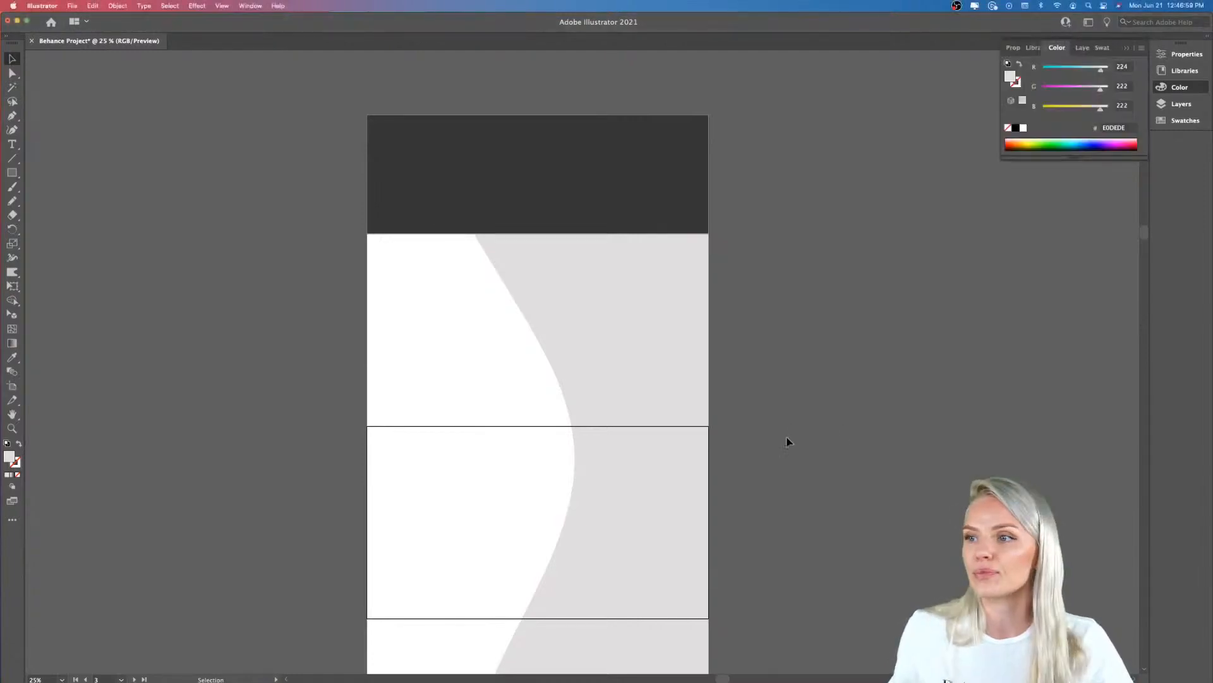
scroll(789, 441, down, 1)
scroll(789, 441, down, 1)
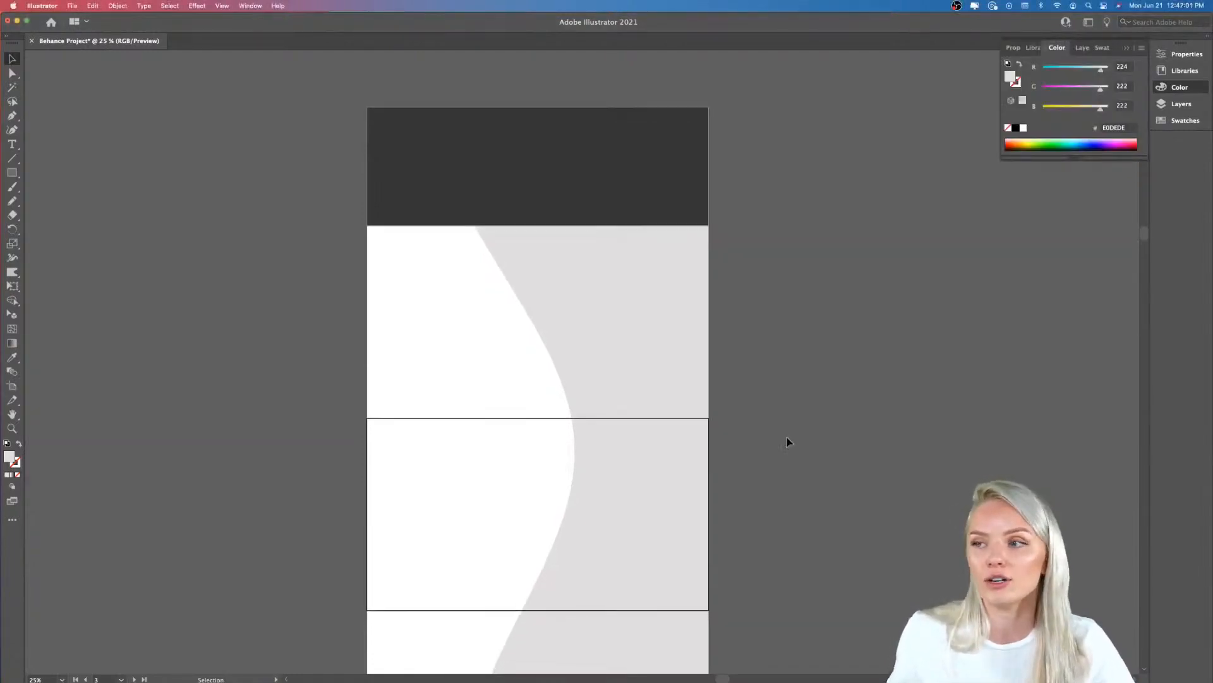
scroll(789, 441, up, 1)
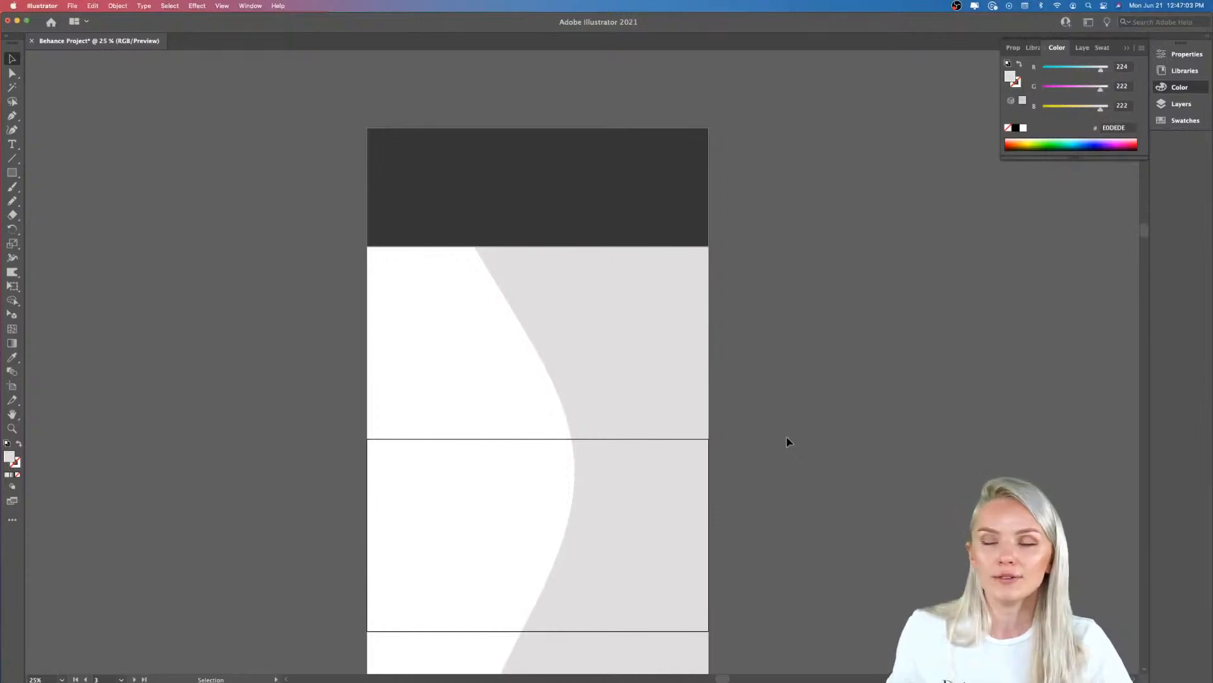
click(681, 198)
click(654, 202)
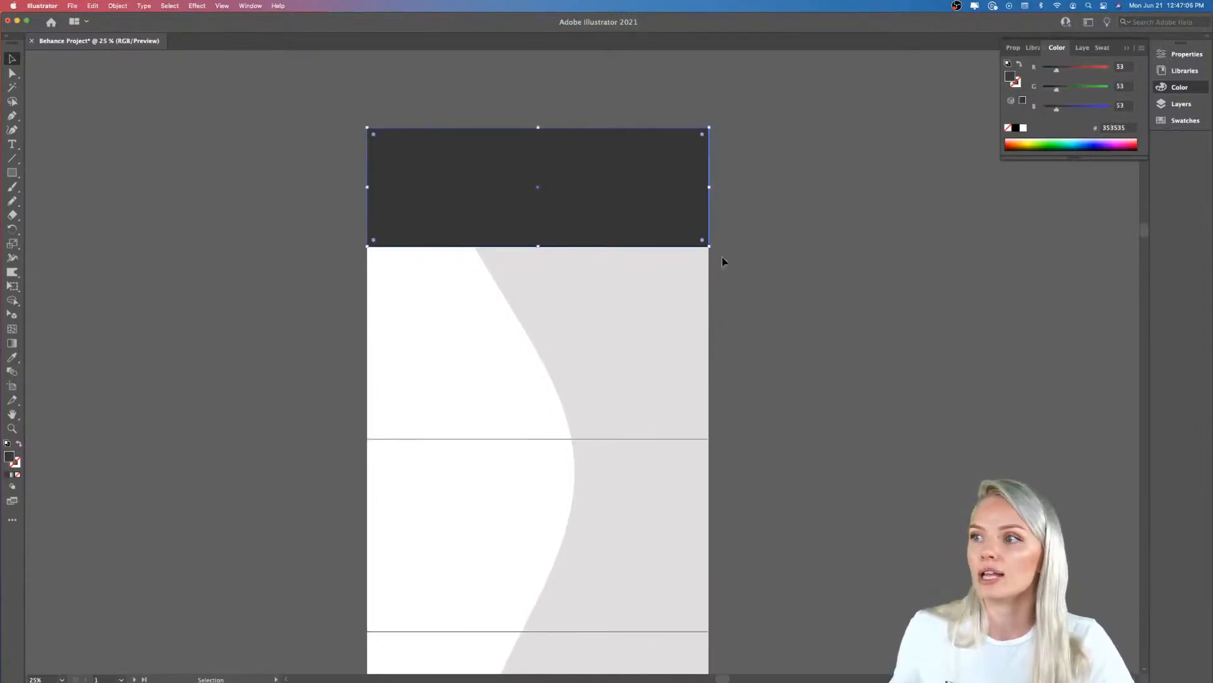
click(723, 259)
scroll(723, 259, right, 2)
scroll(723, 259, up, 1)
scroll(723, 259, right, 3)
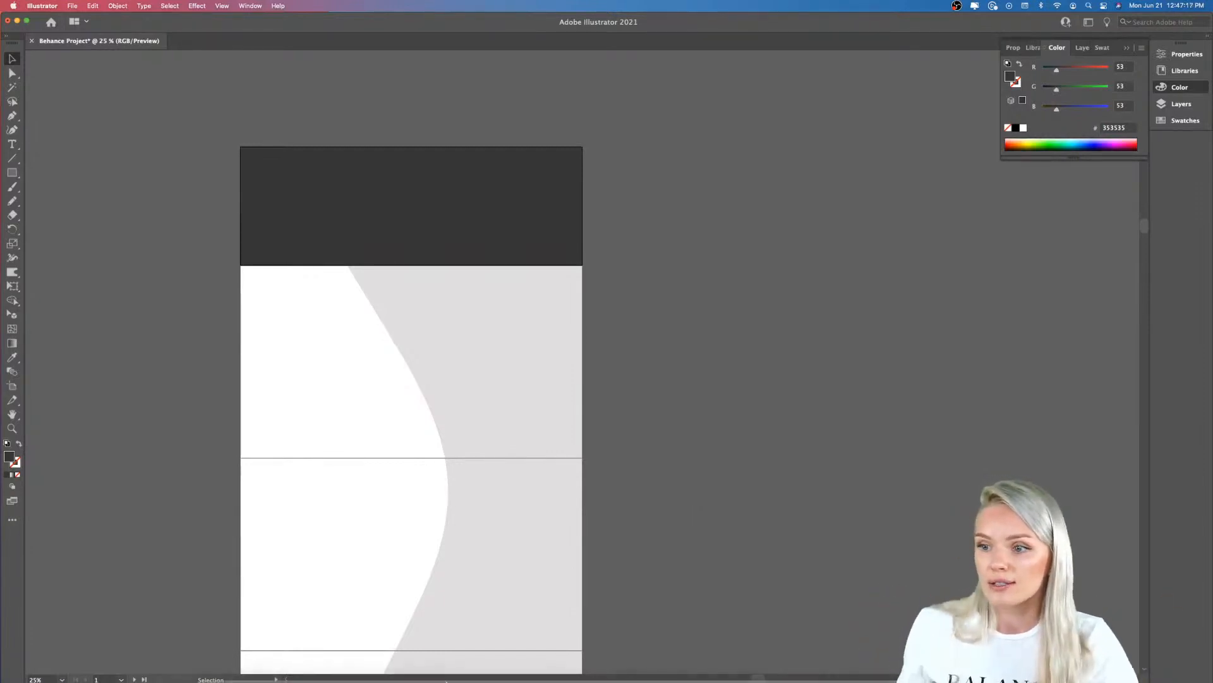
- Switch to Safari and open the Adobe Fonts website at fonts.adobe.com
mouse_move(316, 660)
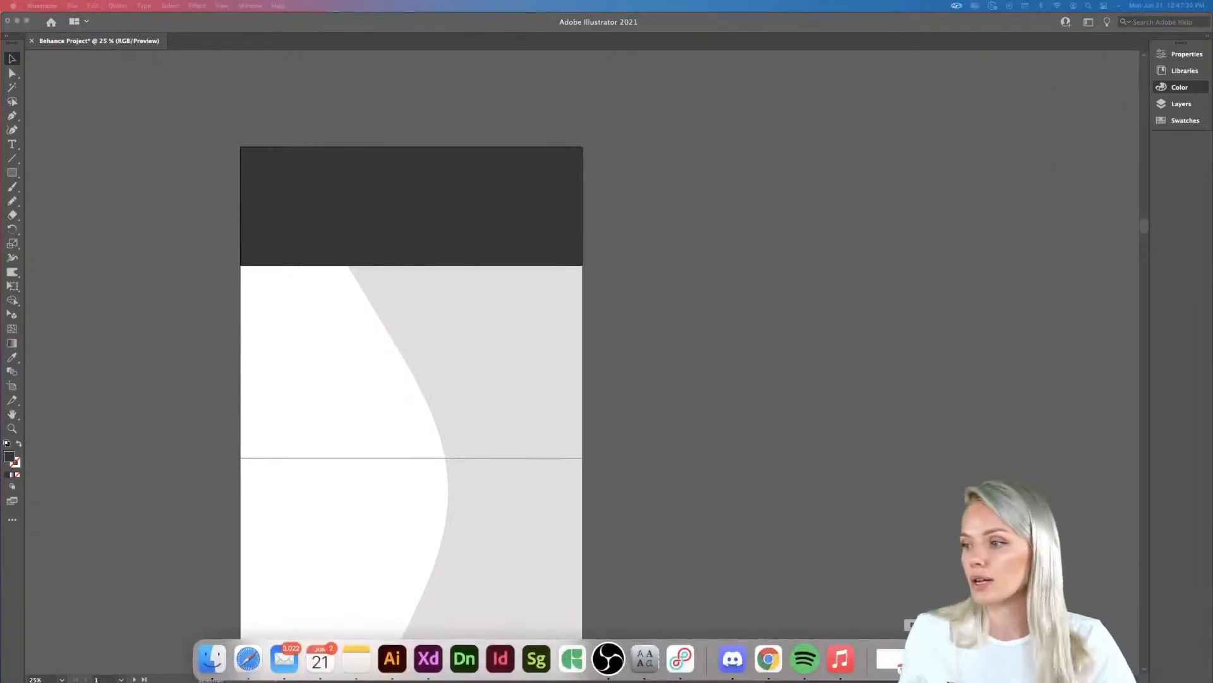
click(885, 664)
click(631, 24)
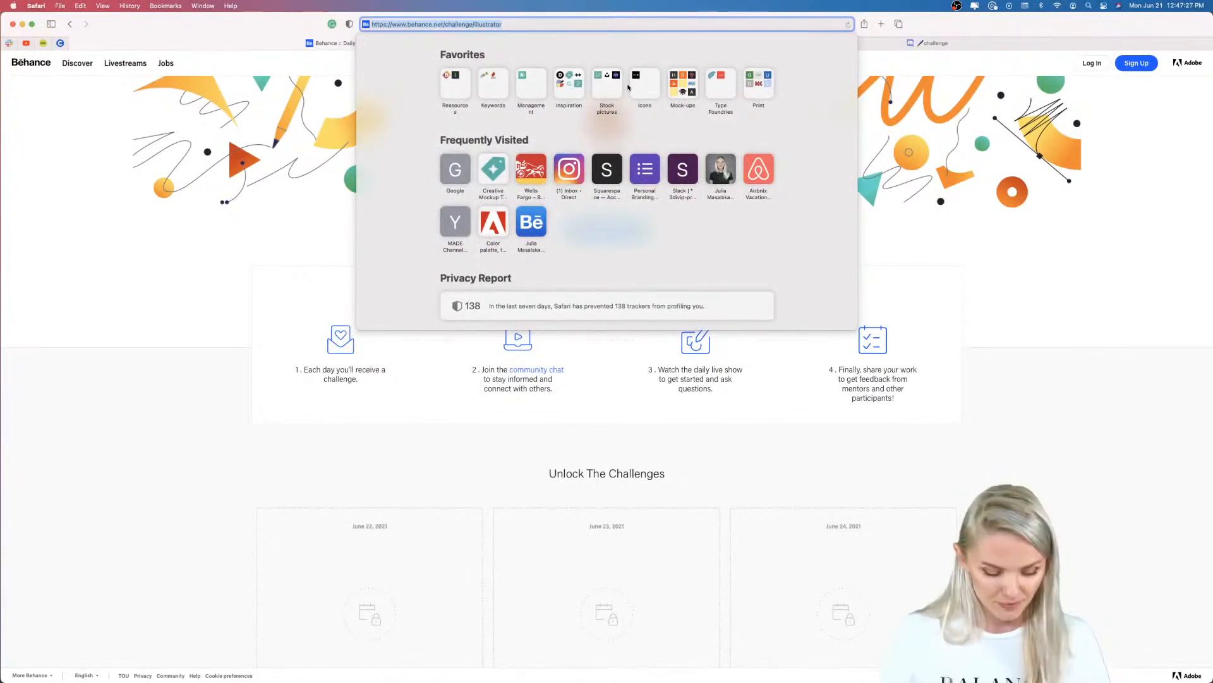
text(fonts.ado)
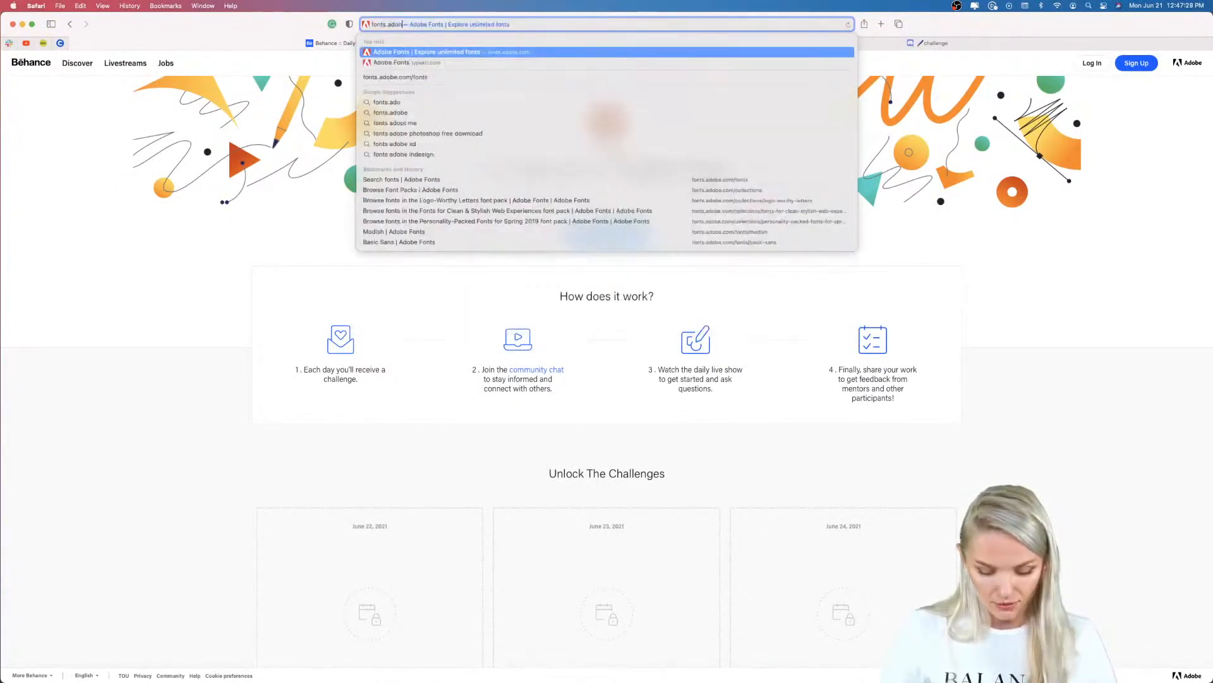
text(be)
key(Return)
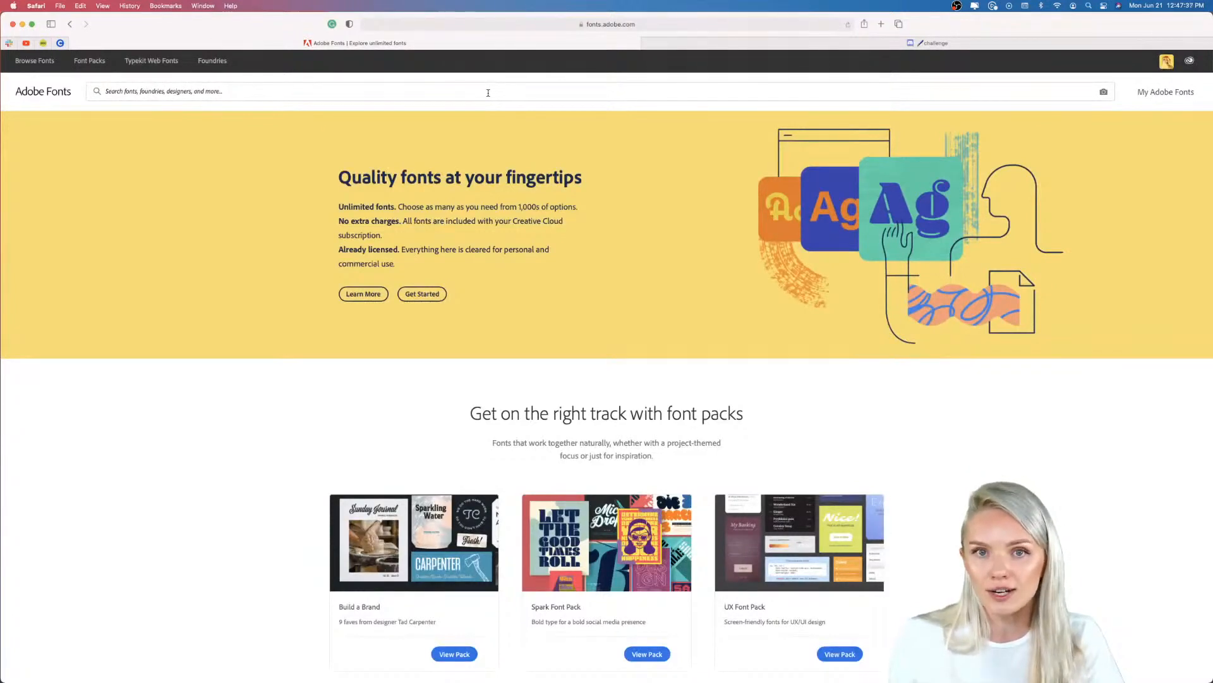
- Browse the Adobe Fonts library filtered by the Funky tag and look through the font families
click(34, 61)
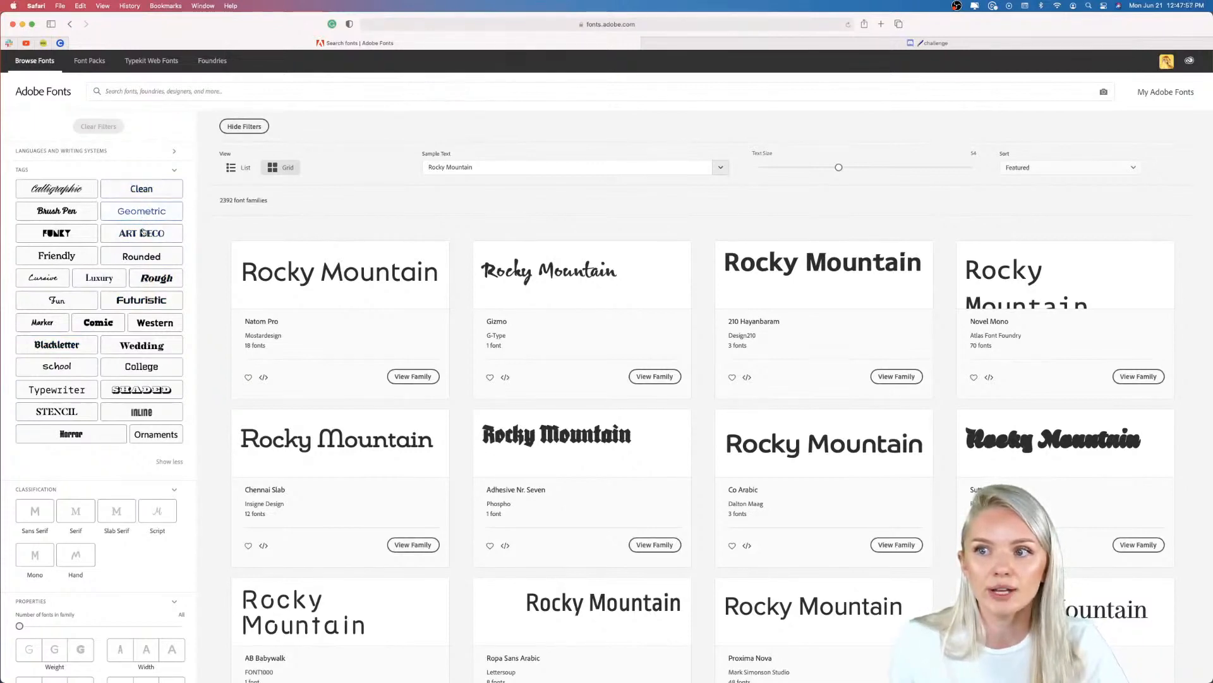
click(66, 234)
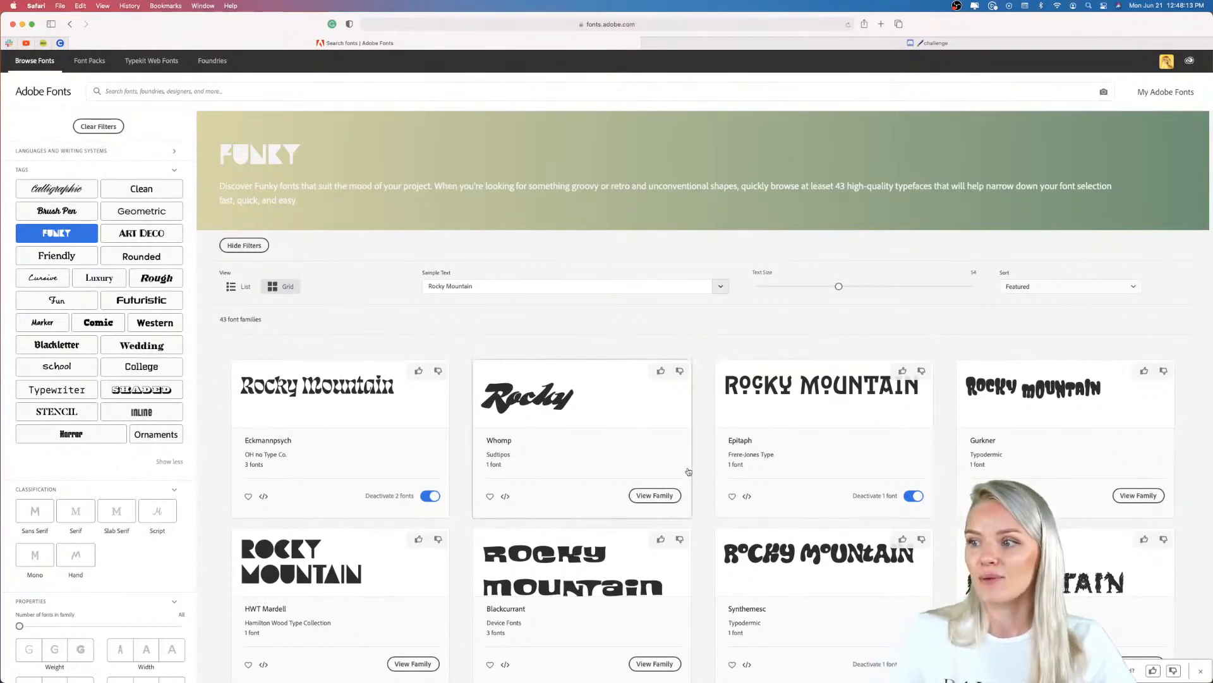
scroll(698, 474, down, 3)
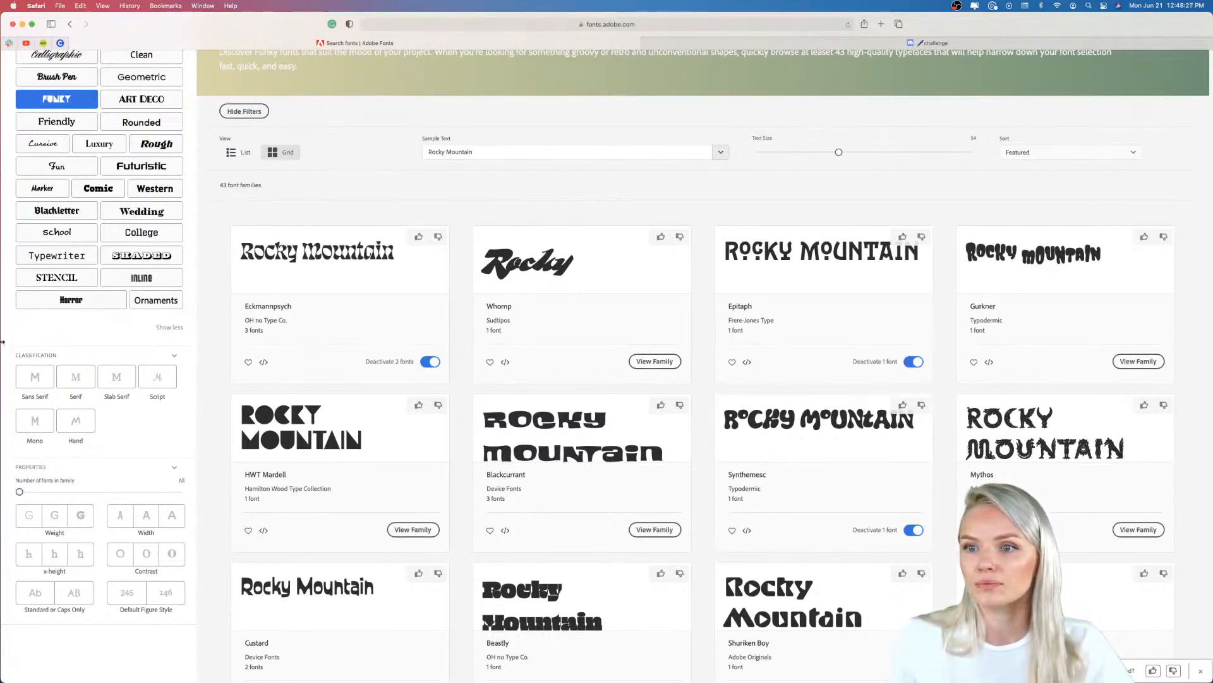
- Switch back to Illustrator and draw an area text box about 1543 by 295 in size inside the dark header
drag(12, 341, 21, 342)
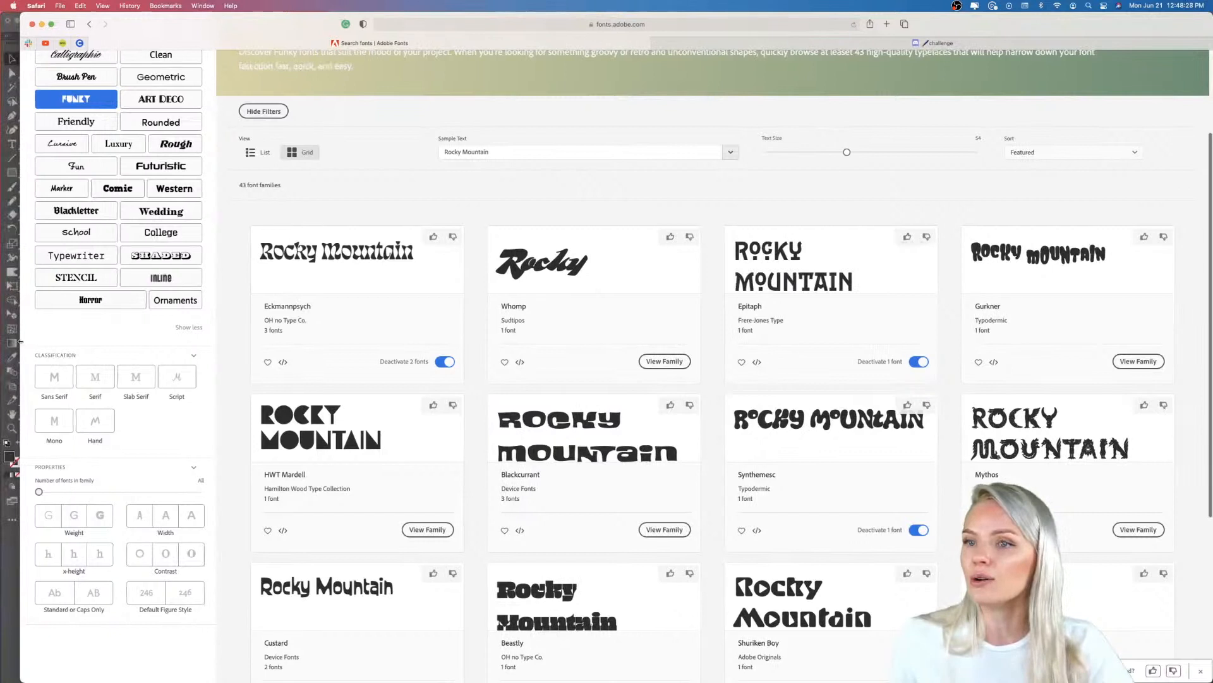
click(5, 557)
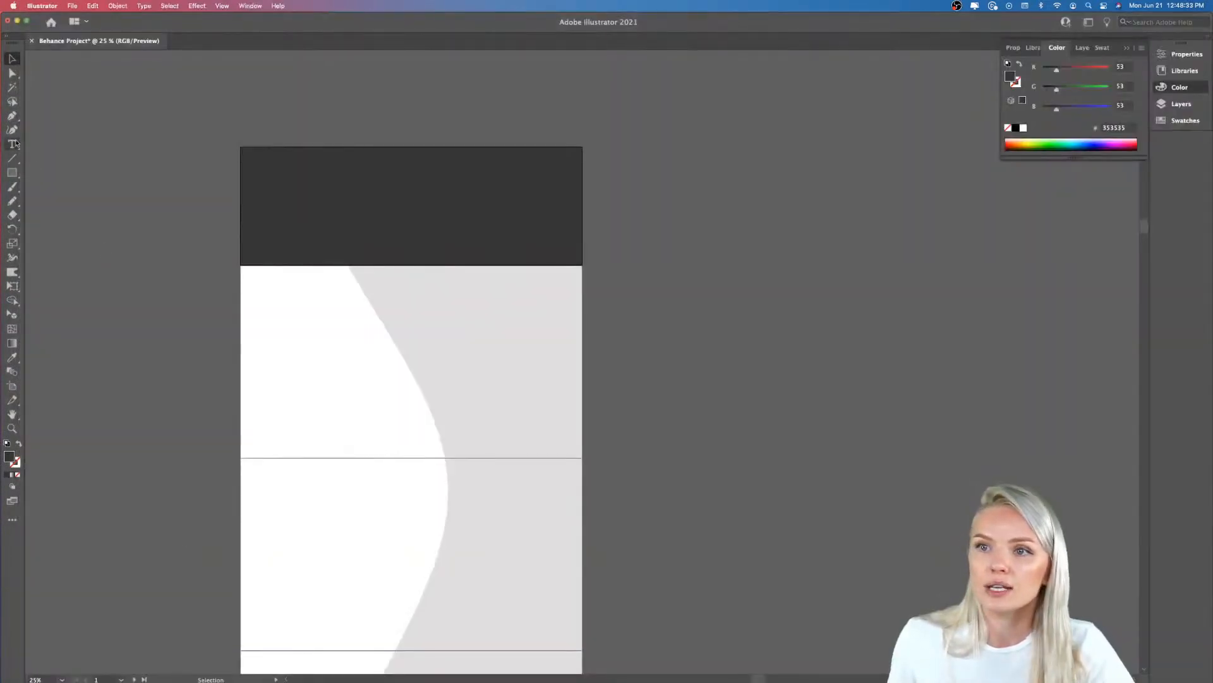
drag(258, 171, 533, 222)
scroll(433, 189, down, 1)
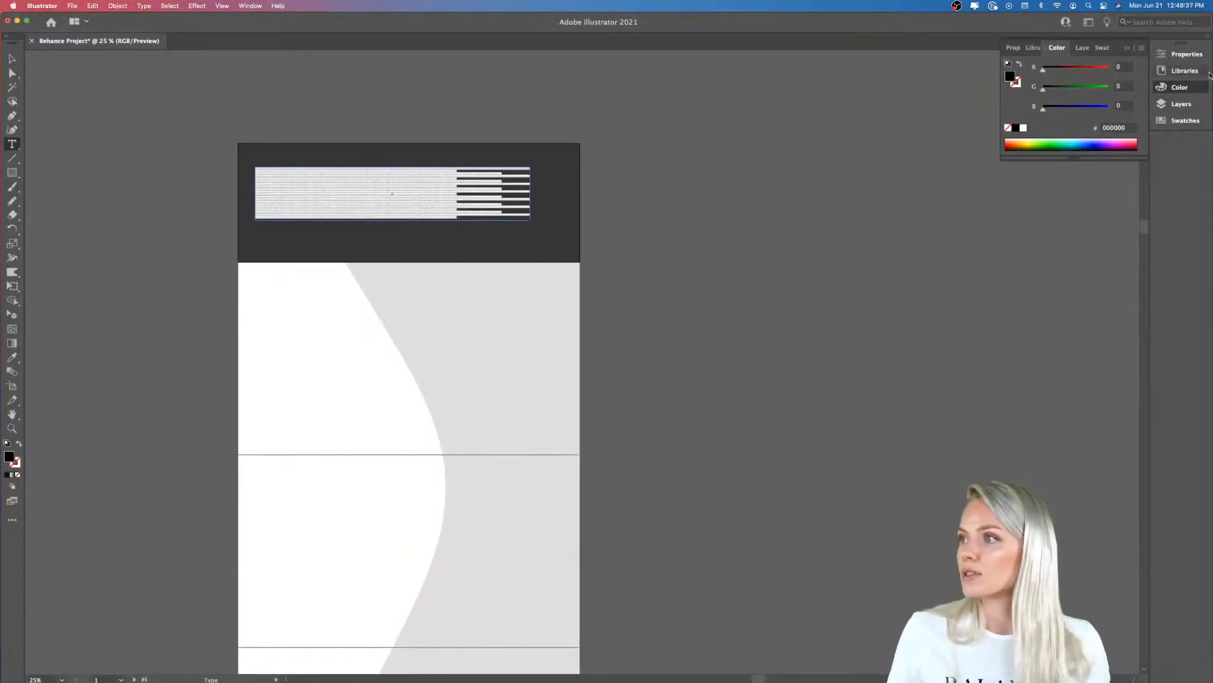
- Set the font of the header text box to Epitaph
click(1169, 54)
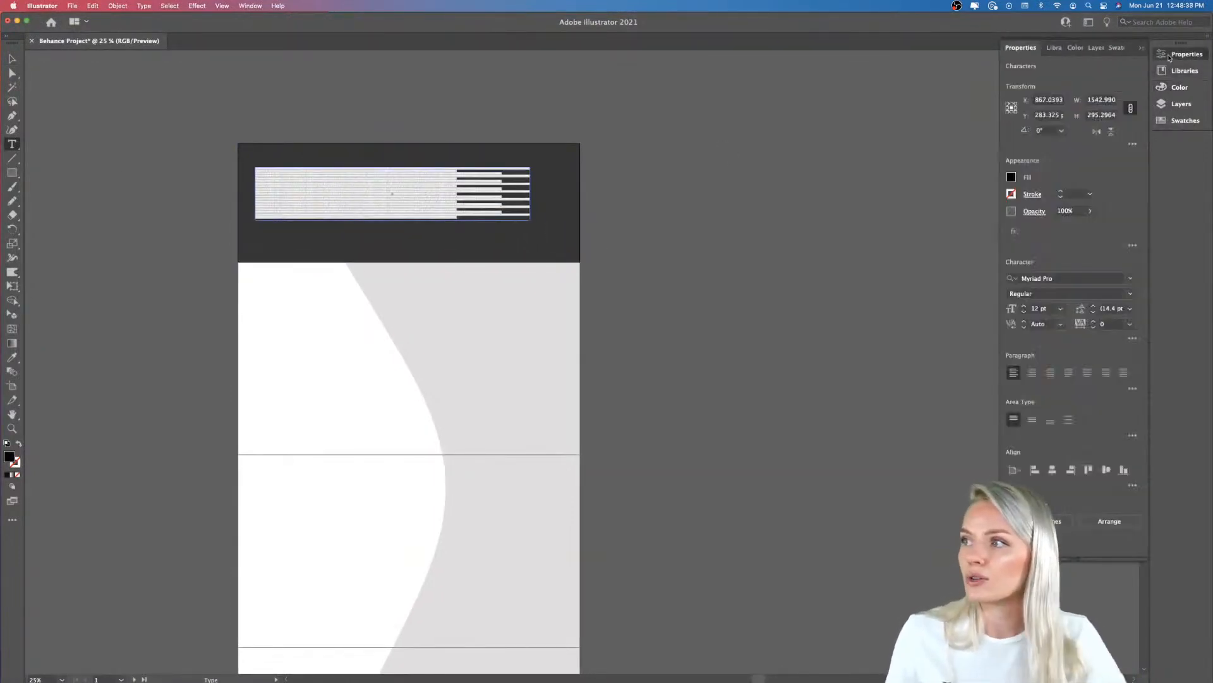
click(1072, 279)
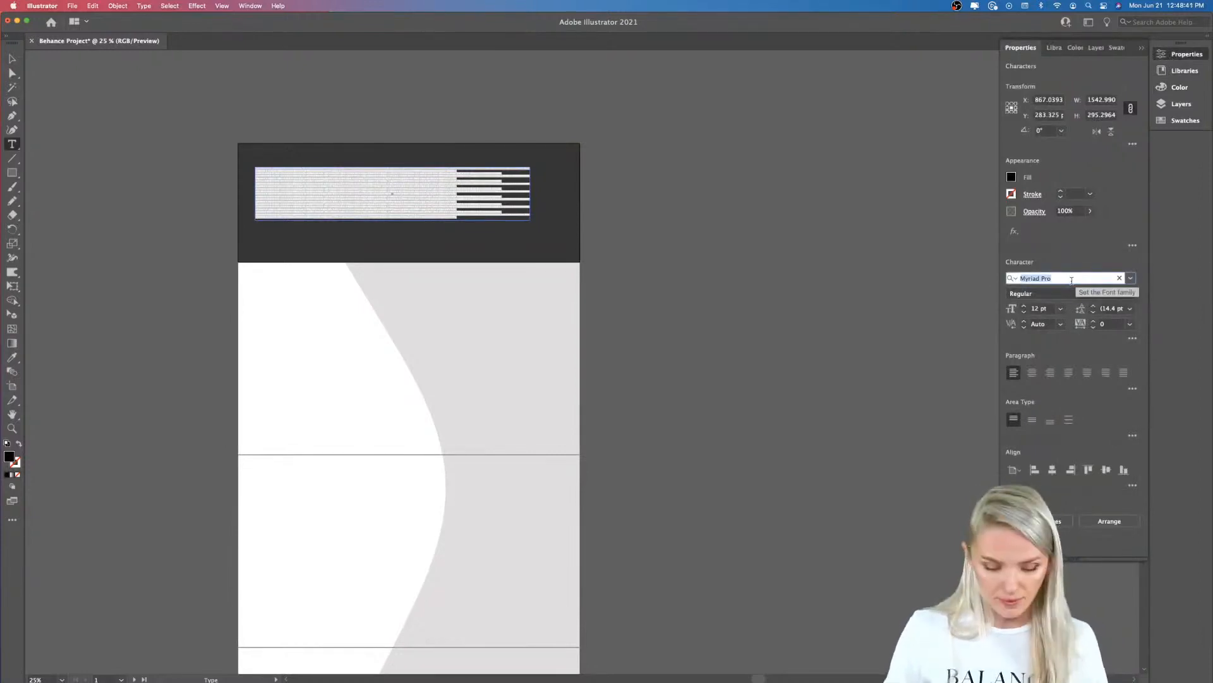
text(epi)
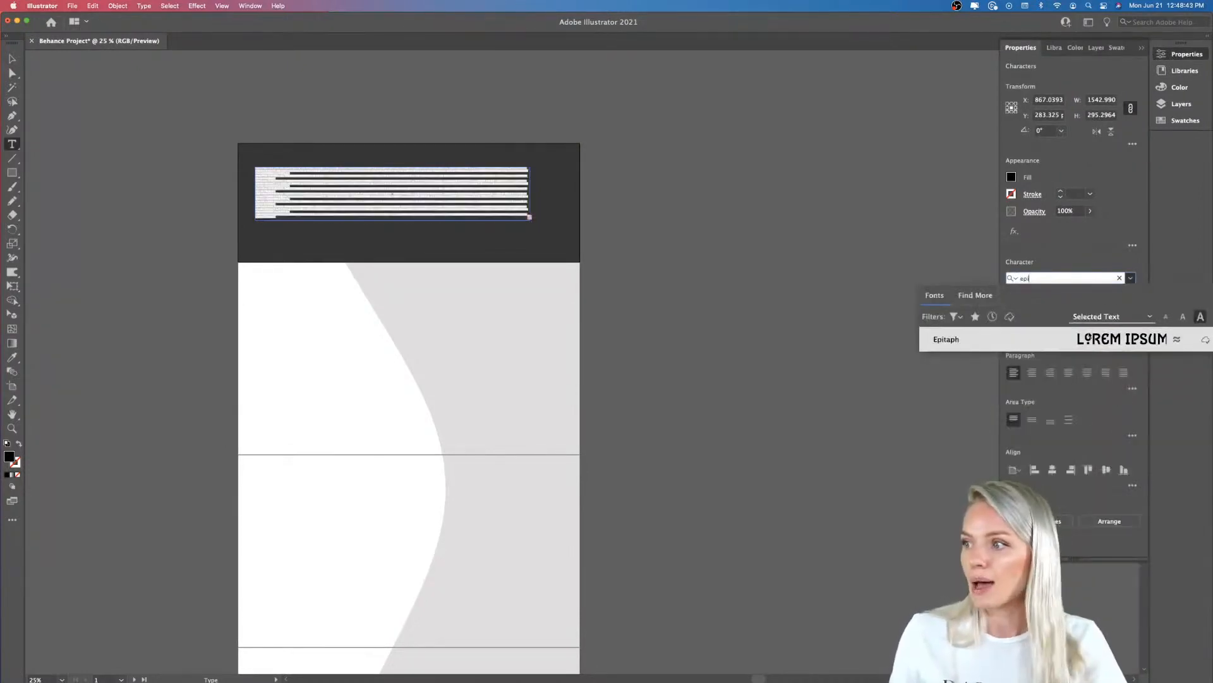
click(1089, 335)
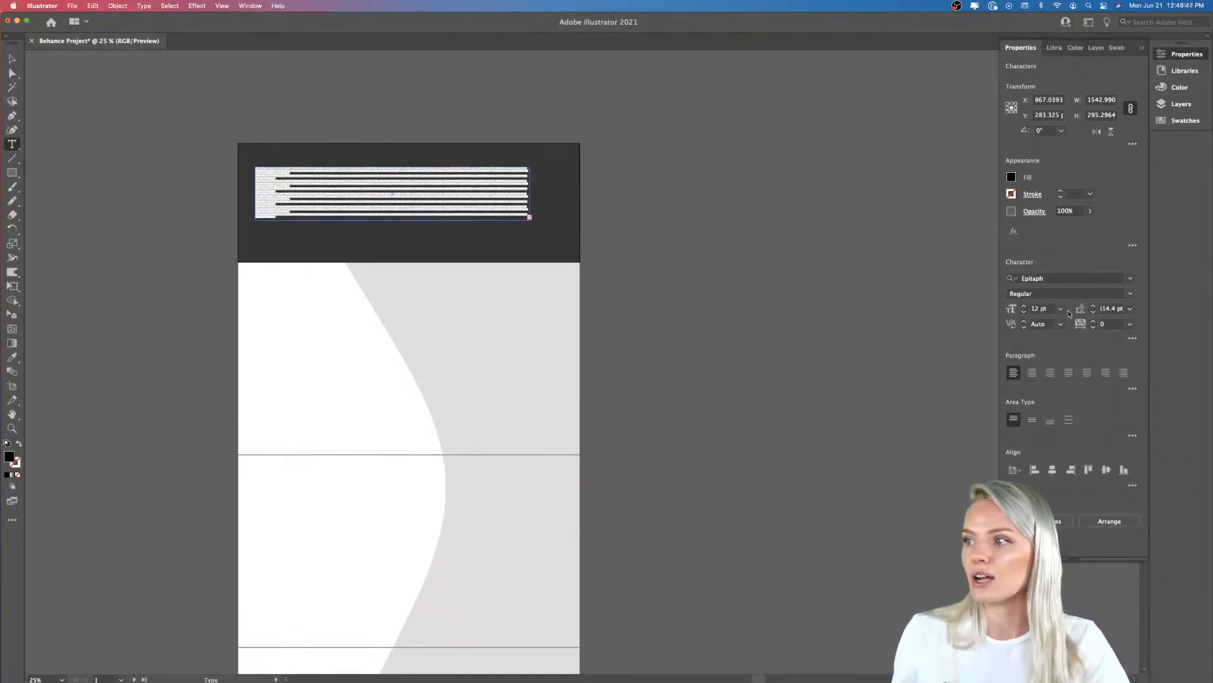
- Replace the placeholder text in the header text box with ICE CREAM FESTIVAL
click(1062, 309)
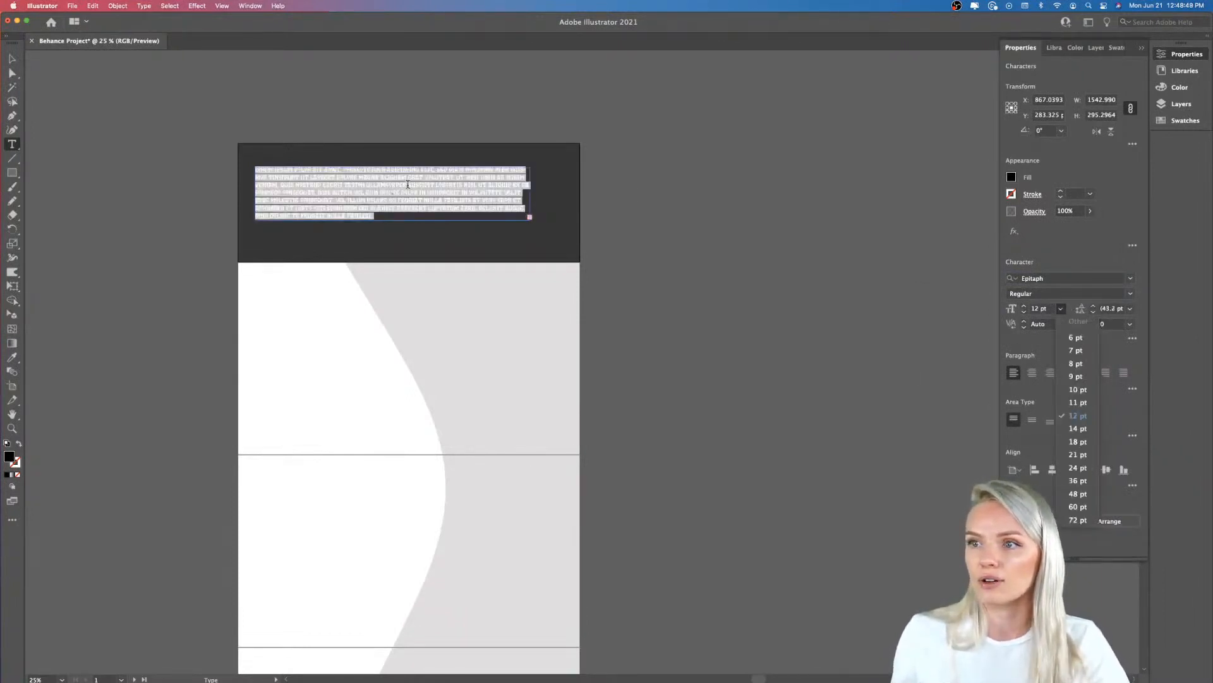
click(408, 186)
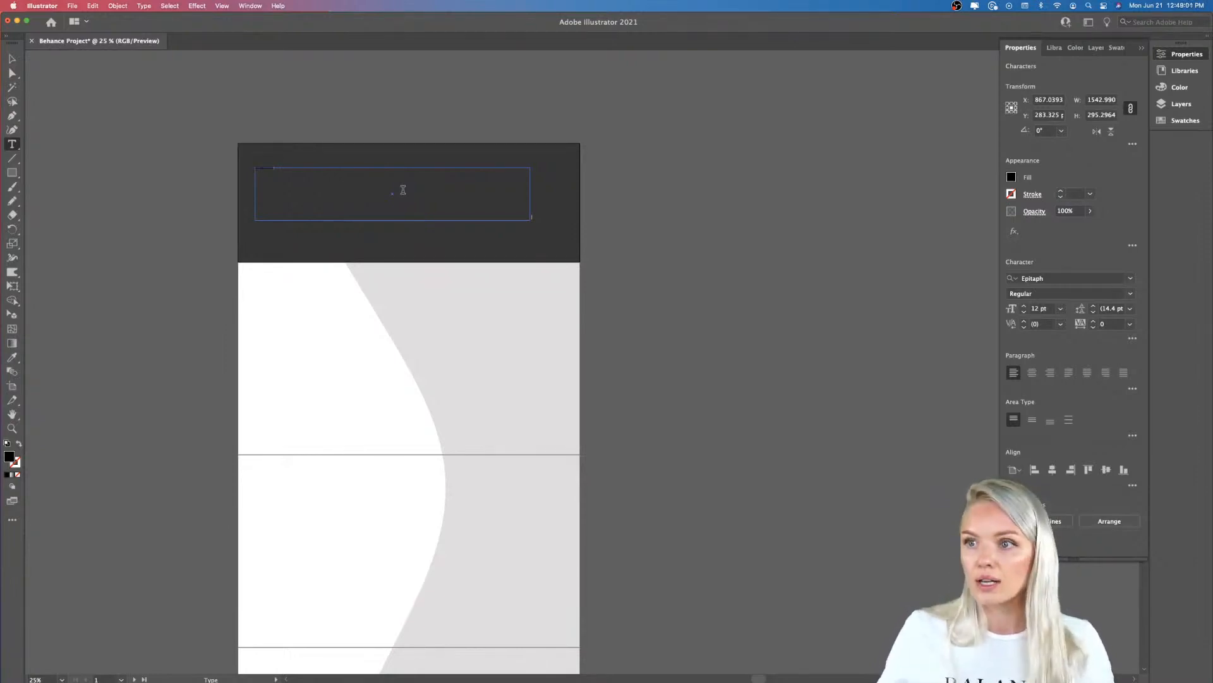
- Change the fill of the ICE CREAM FESTIVAL text to white
scroll(271, 165, up, 5)
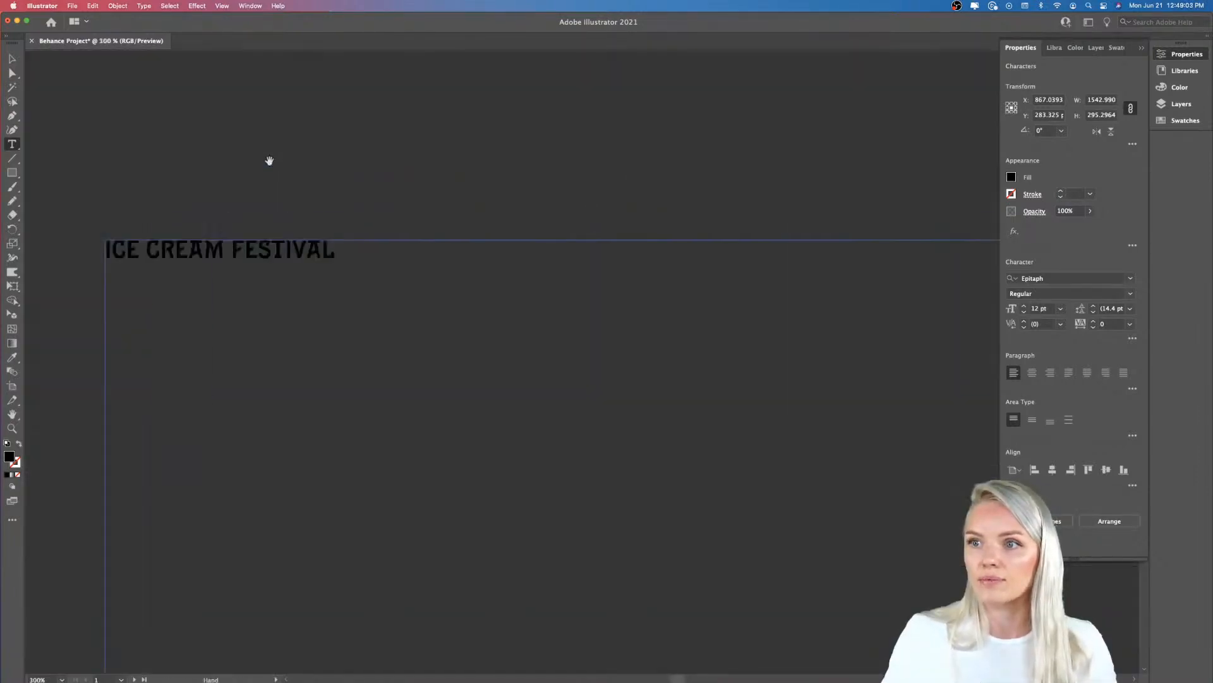
scroll(222, 234, up, 3)
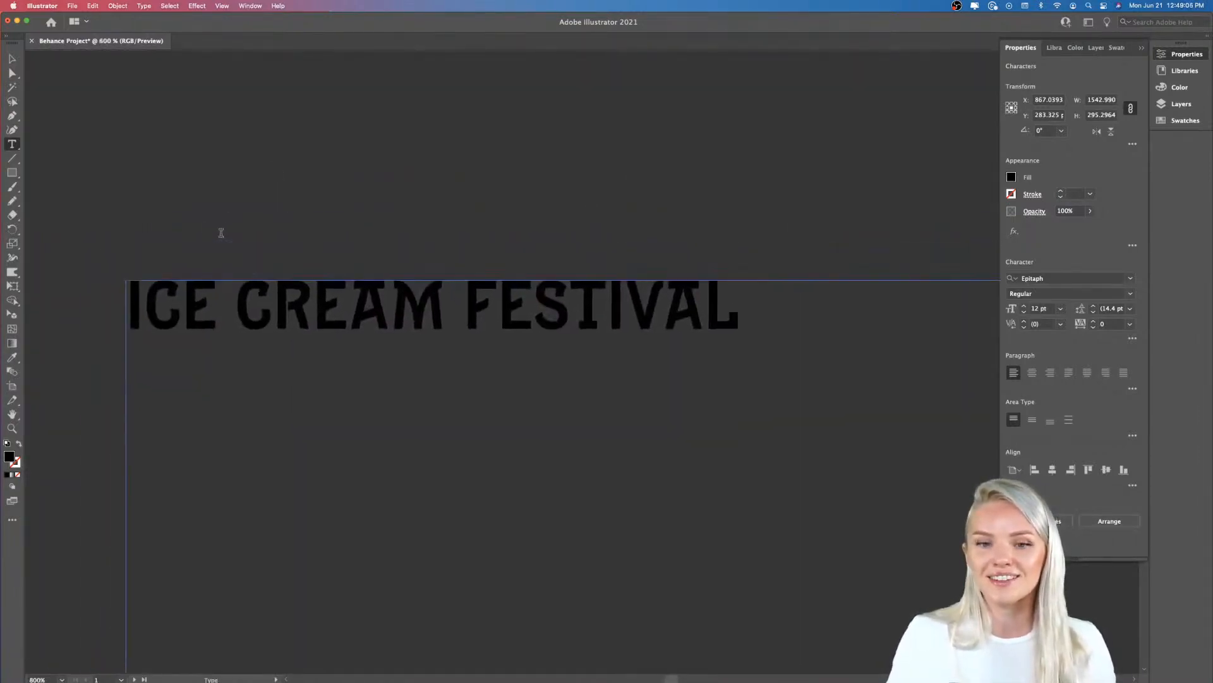
scroll(254, 328, down, 1)
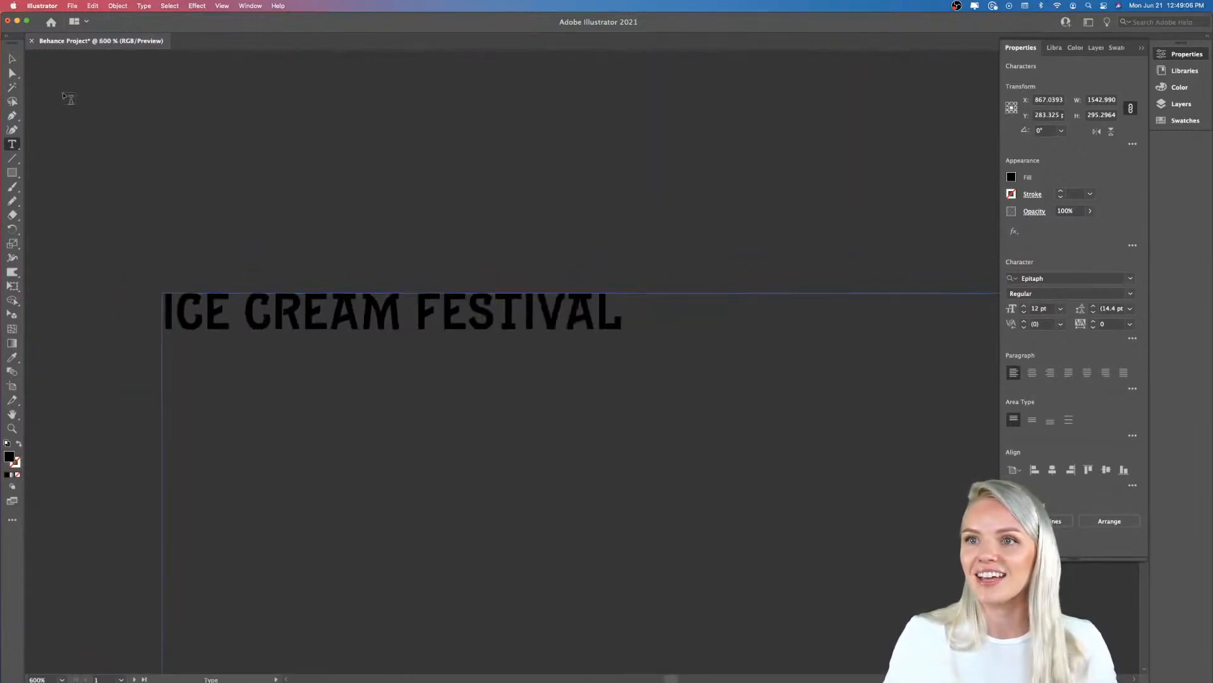
click(12, 58)
double_click(11, 457)
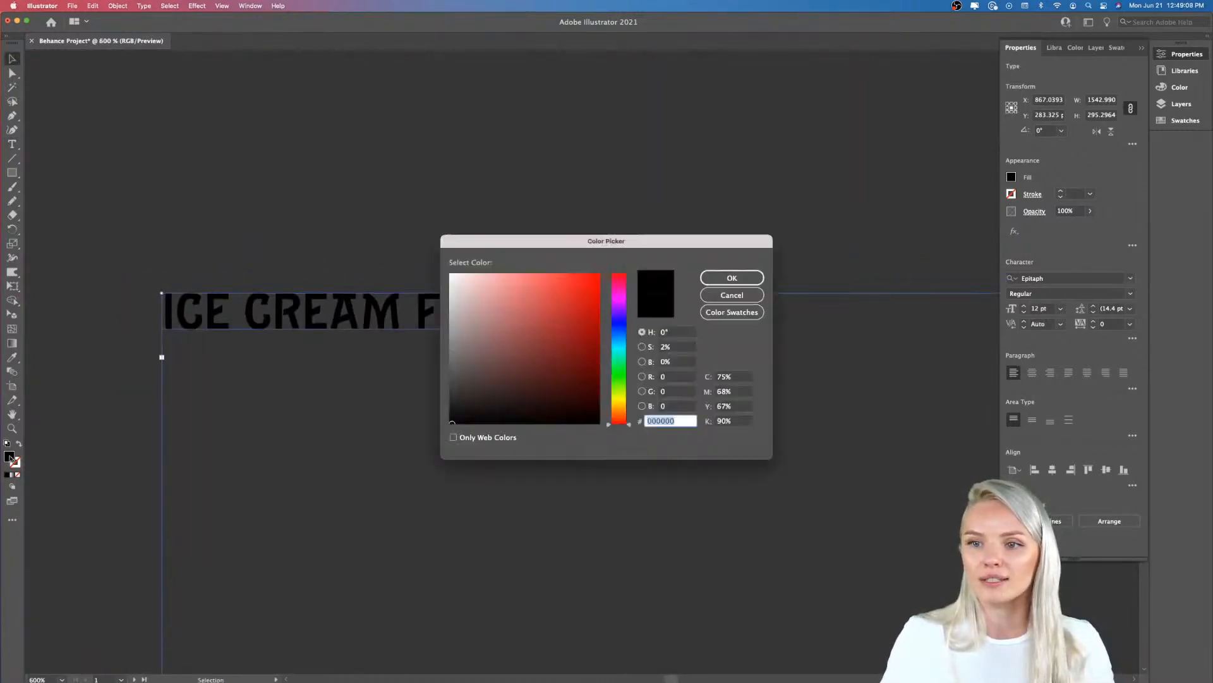
text(FFFFFF)
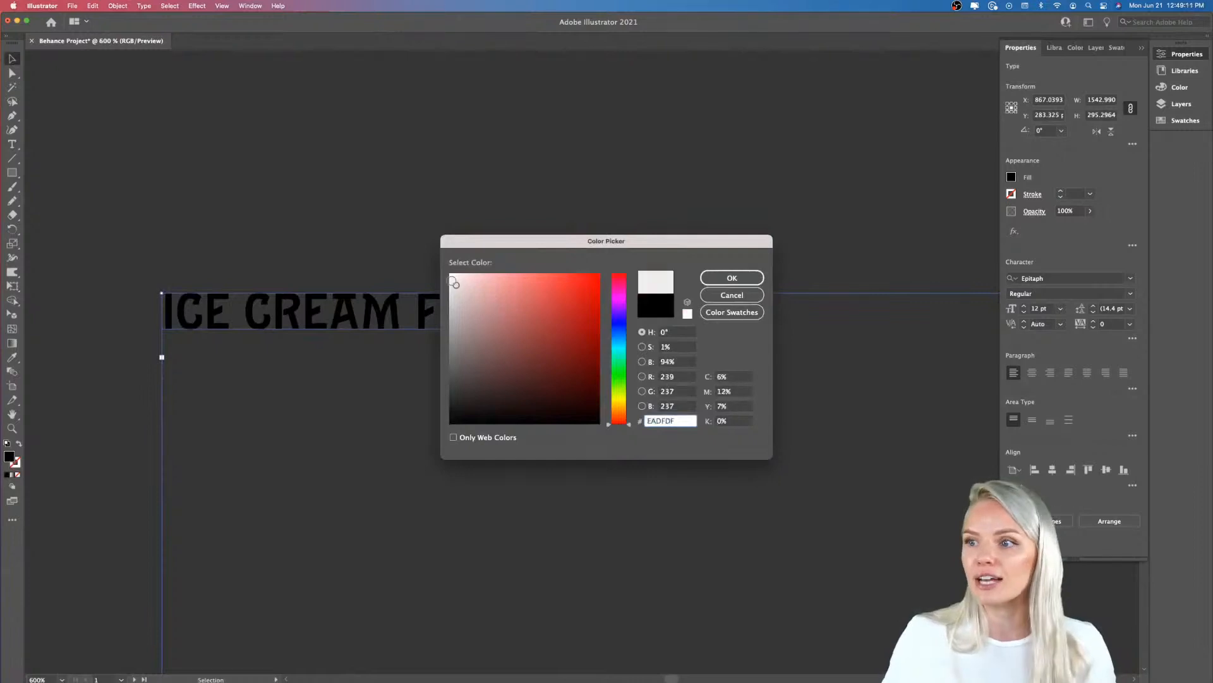
click(732, 278)
- Add a second line reading "ice cream festival" in lowercase below ICE CREAM FESTIVAL in the header text box
scroll(607, 307, down, 2)
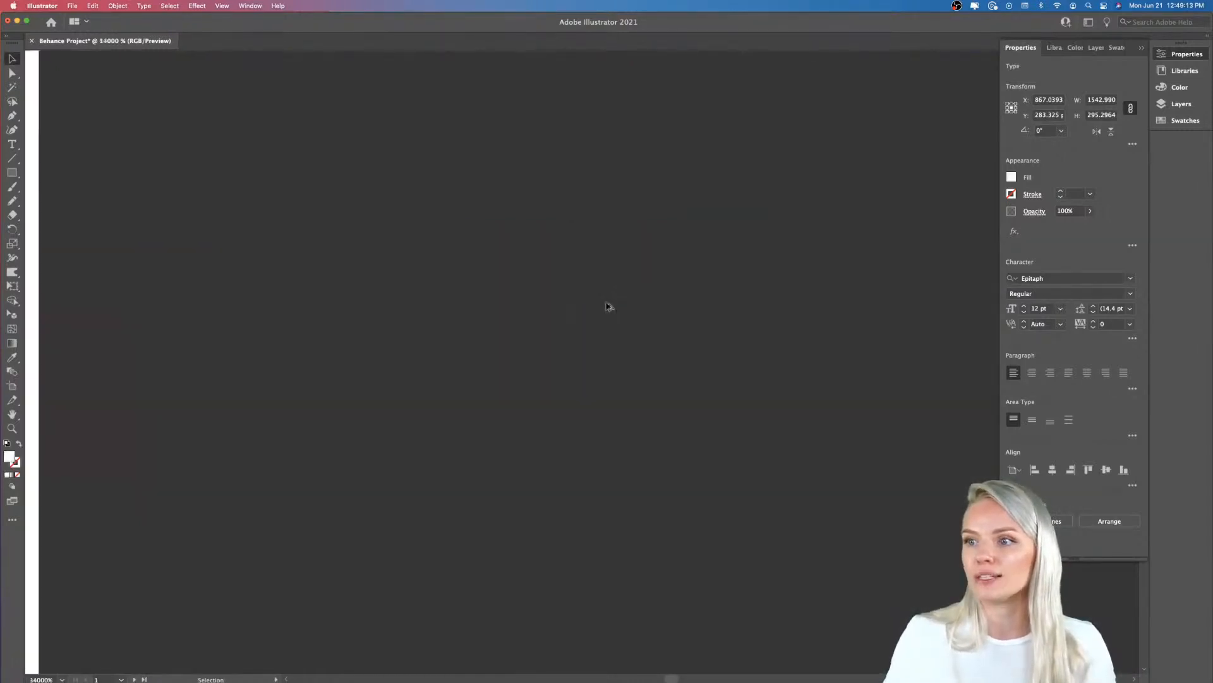
scroll(606, 307, right, 2)
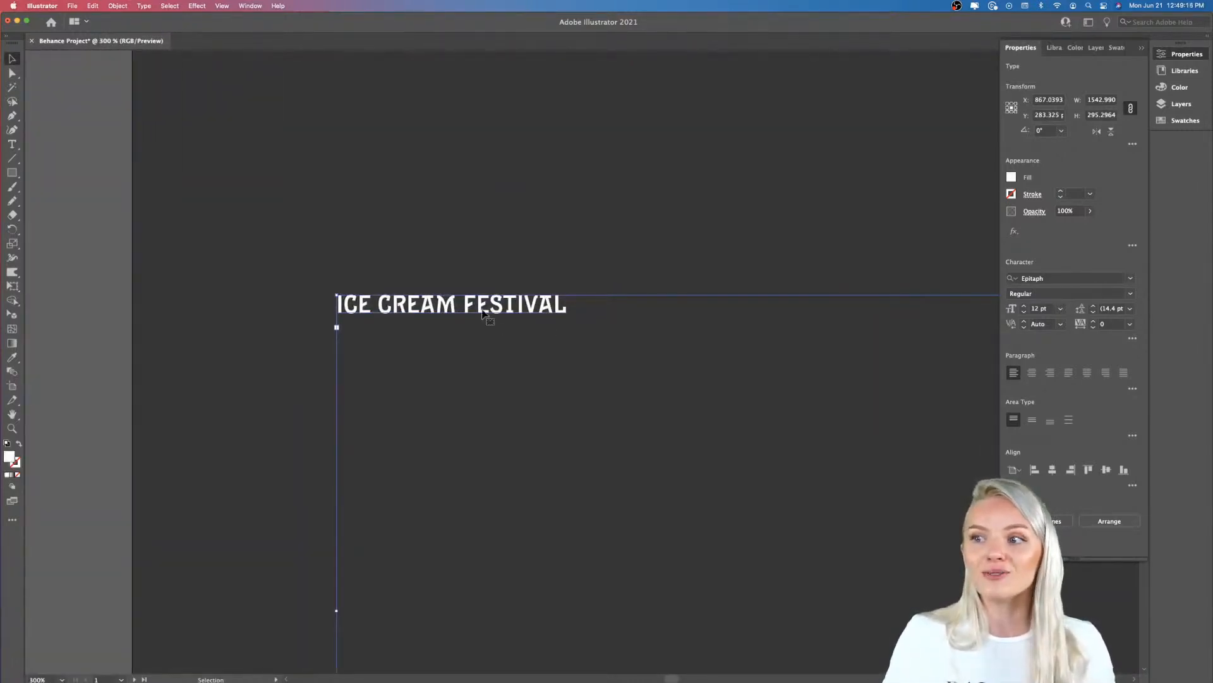
scroll(609, 306, down, 3)
scroll(483, 312, up, 5)
double_click(591, 307)
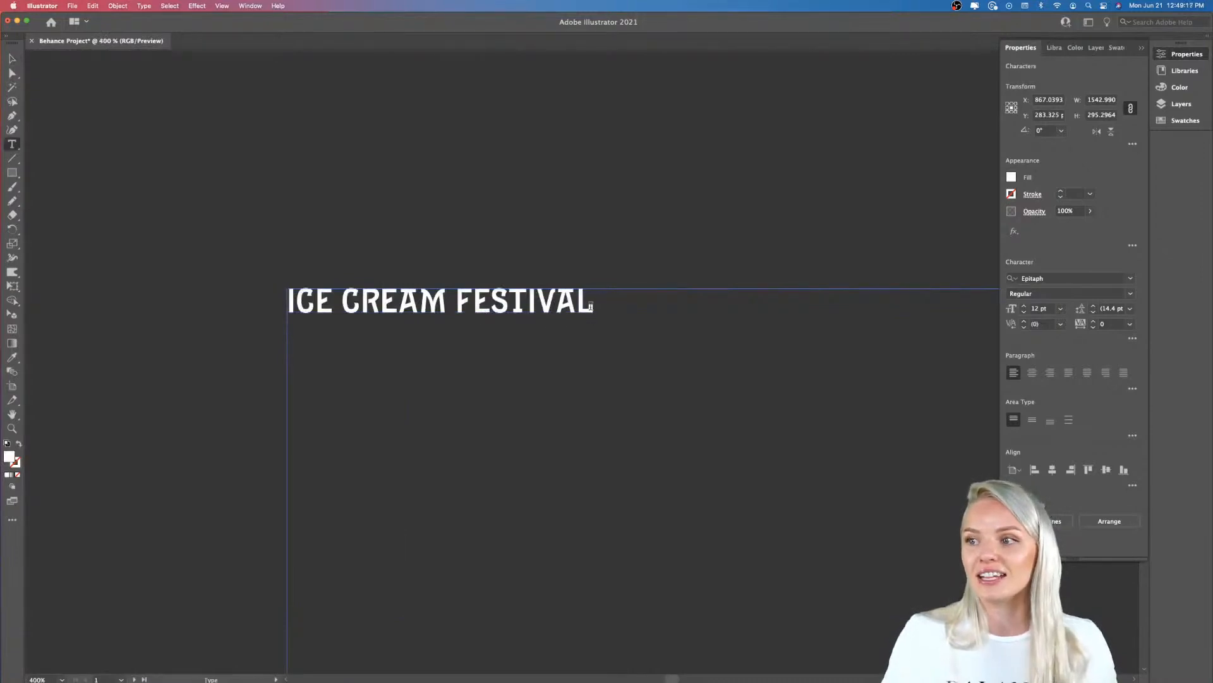
key(Return)
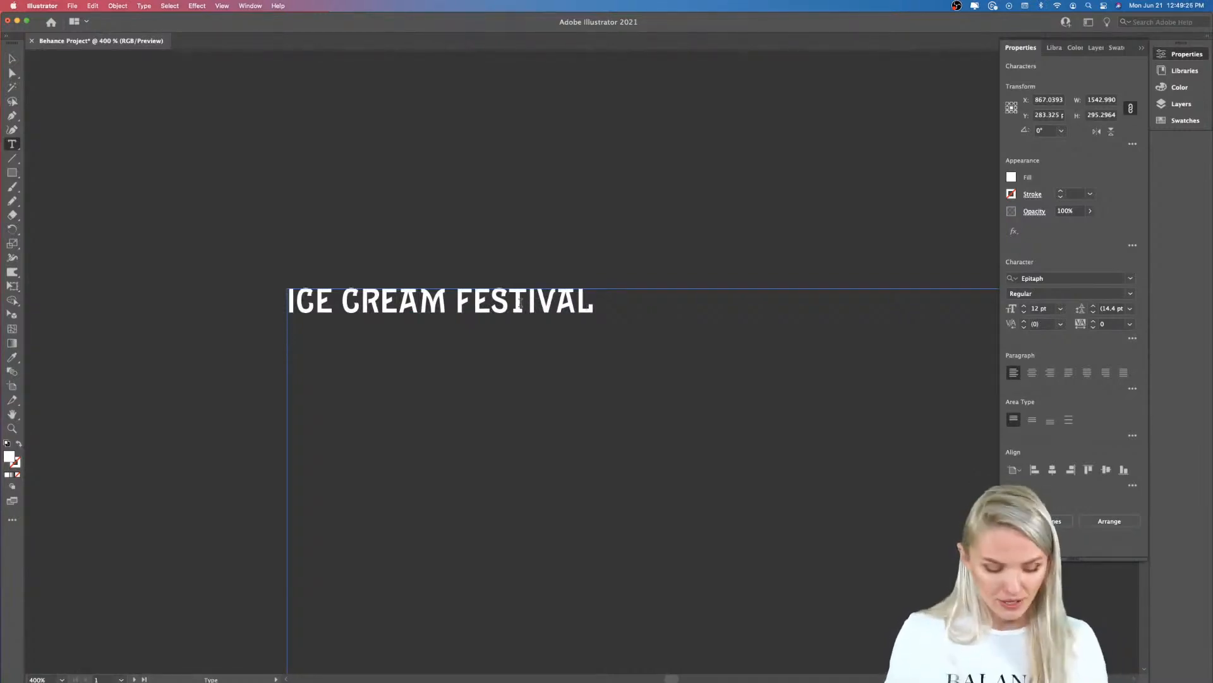
scroll(520, 303, up, 5)
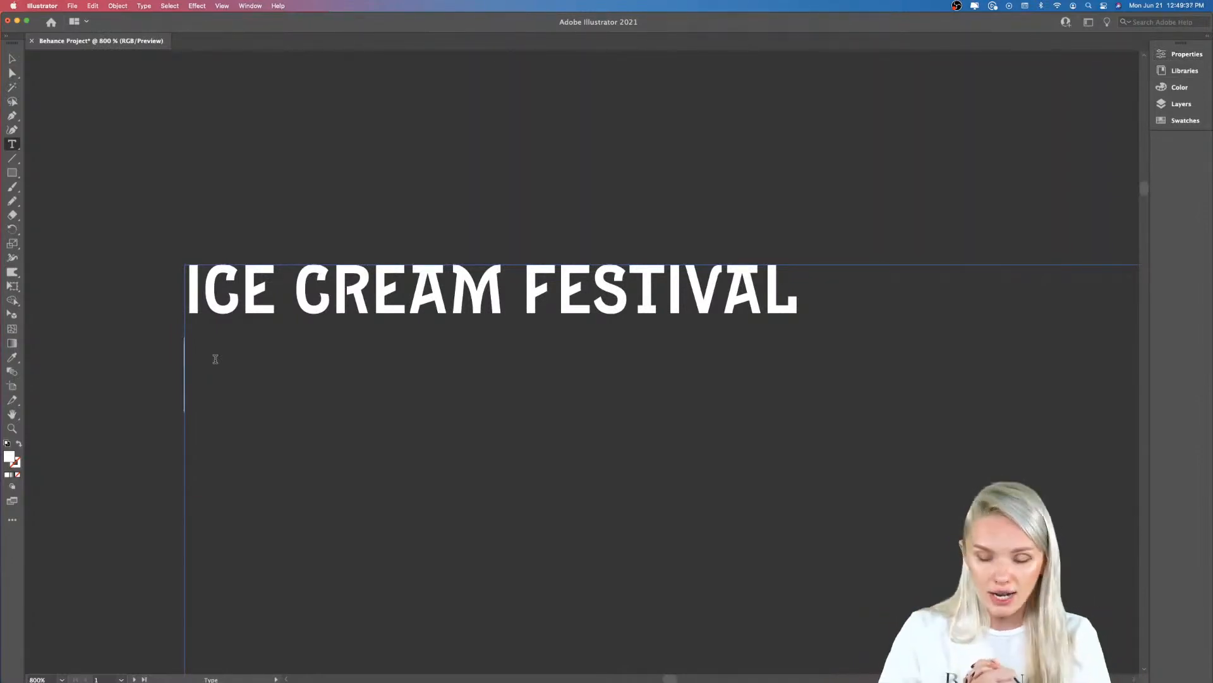
text(ICE)
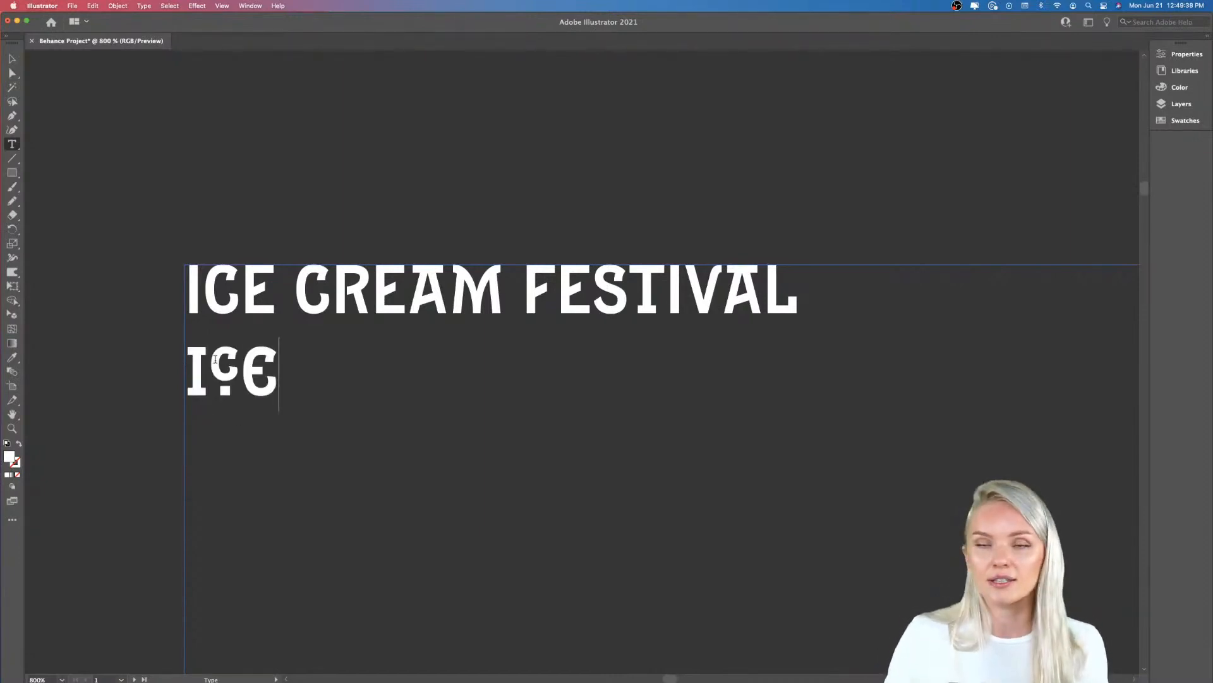
text( CREAM)
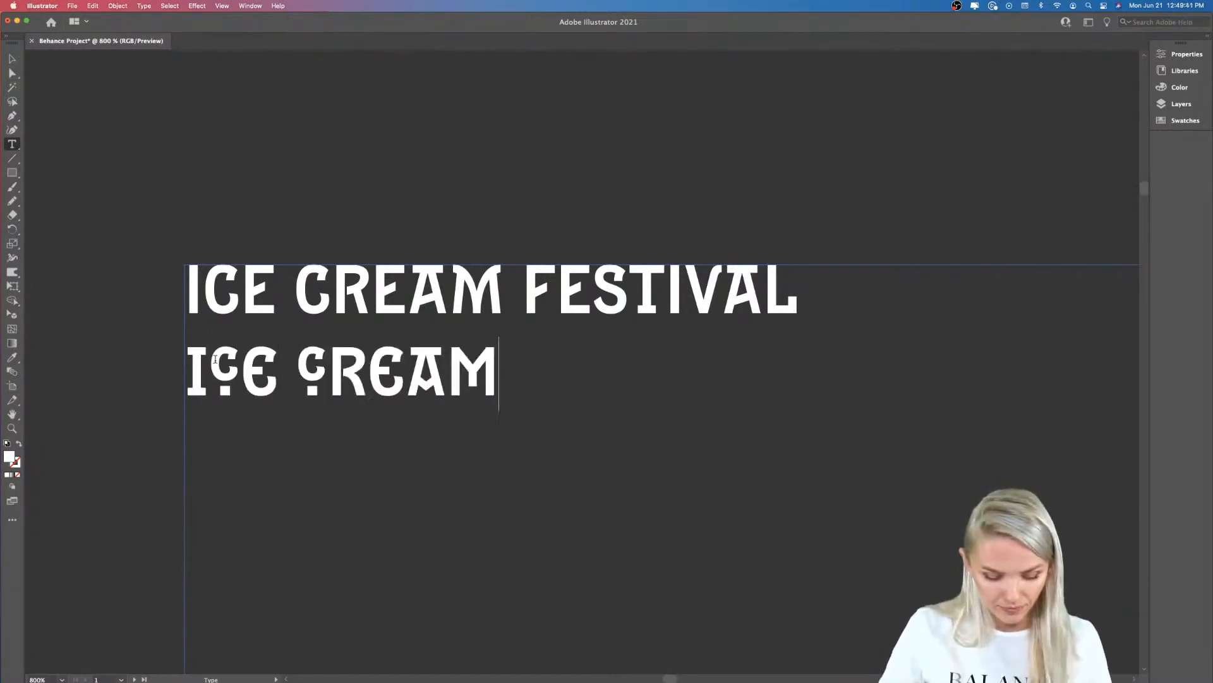
text( FESTIVAL)
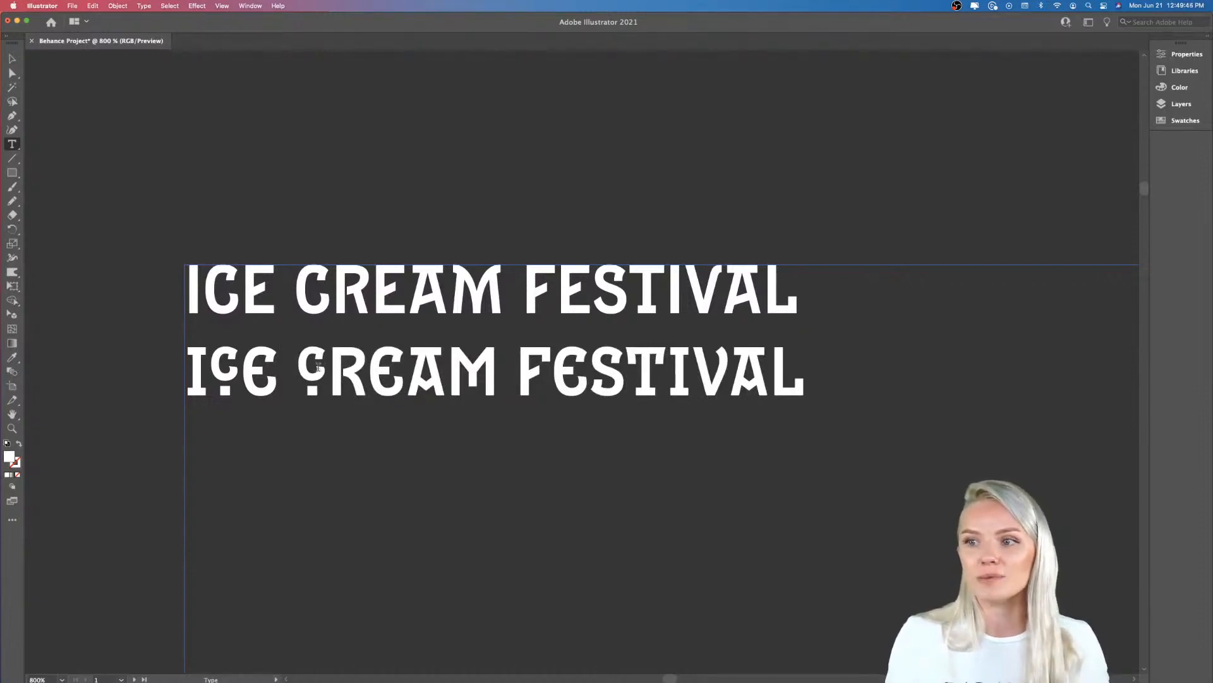
- Insert a test letter o after the first c in the second header line and remove it again
key(space)
scroll(303, 367, up, 2)
scroll(313, 364, left, 1)
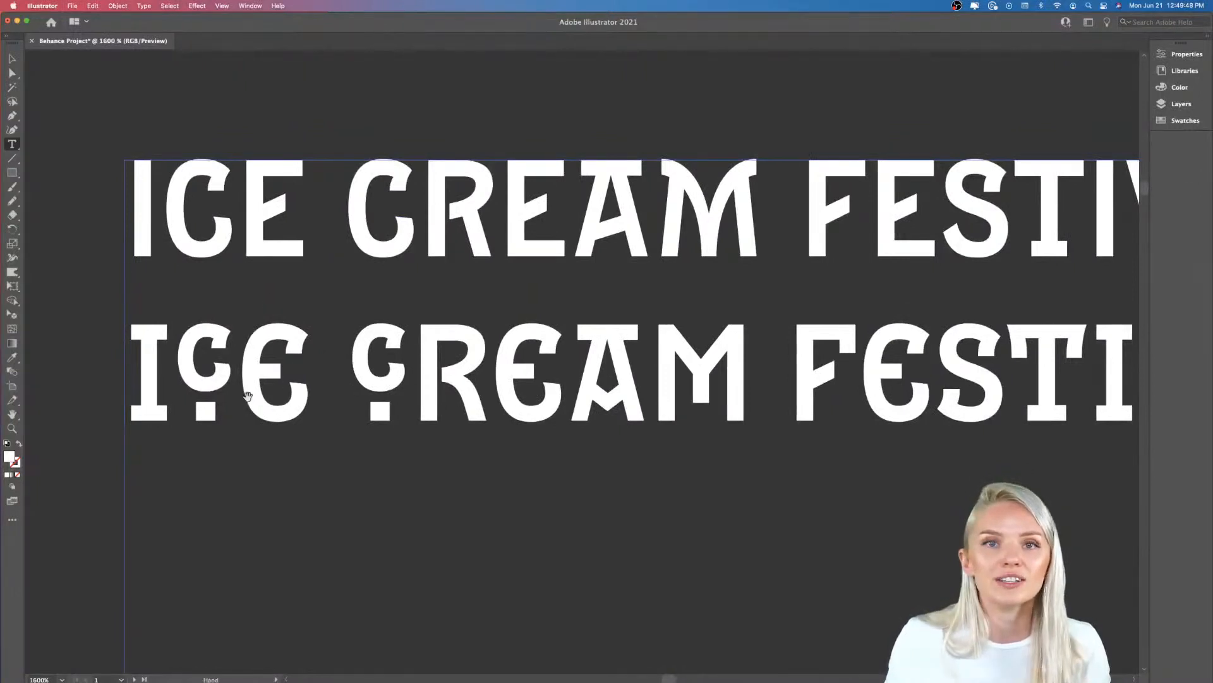
scroll(245, 405, up, 2)
scroll(245, 405, down, 1)
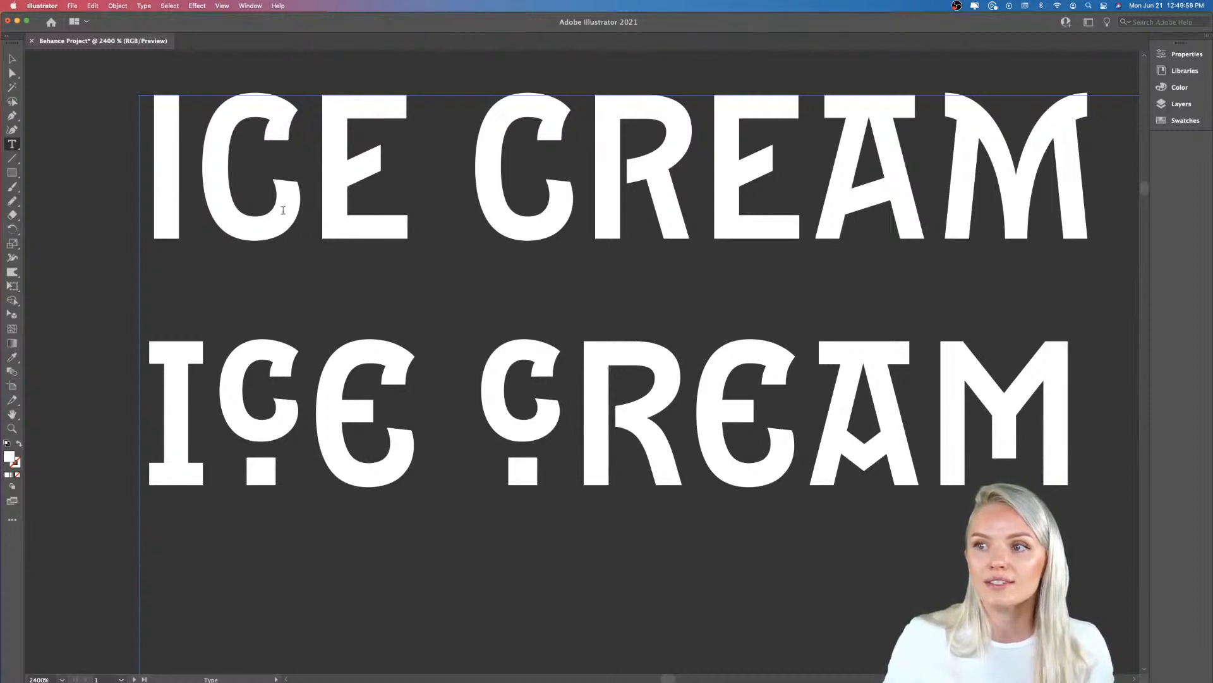
click(309, 413)
text(o)
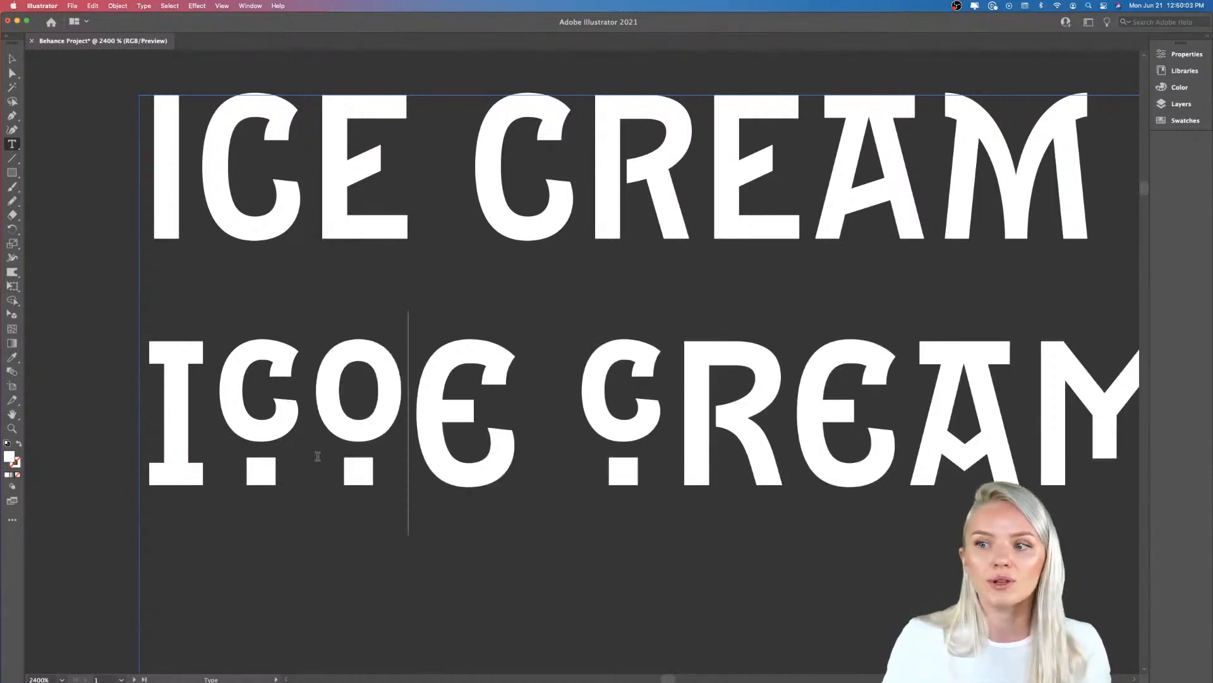
key(BackSpace)
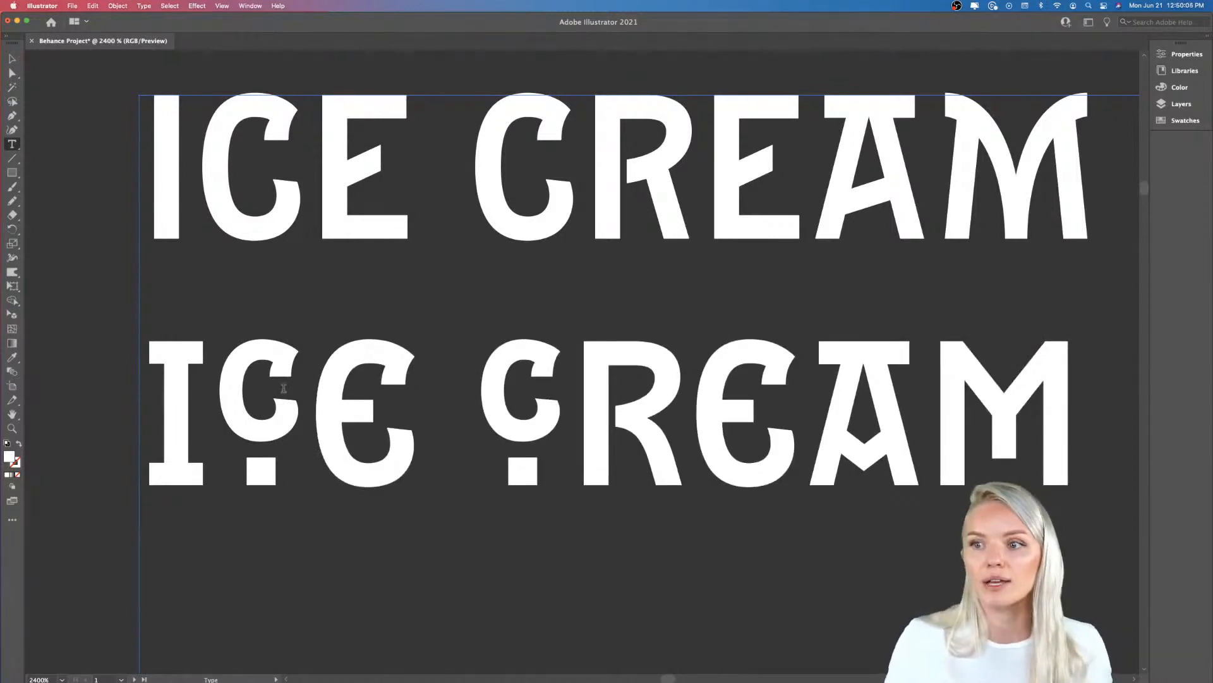
- Set the font size of both header text lines to 72 pt
scroll(347, 426, up, 2)
scroll(352, 421, down, 4)
scroll(352, 421, down, 6)
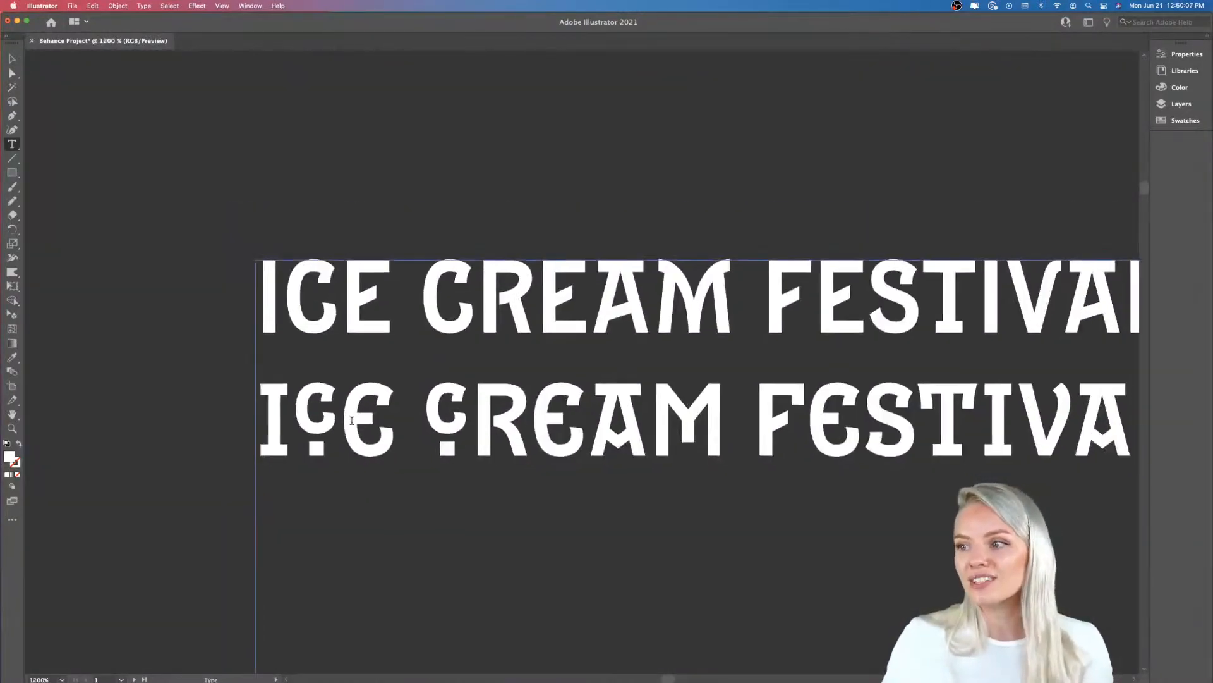
scroll(352, 421, down, 3)
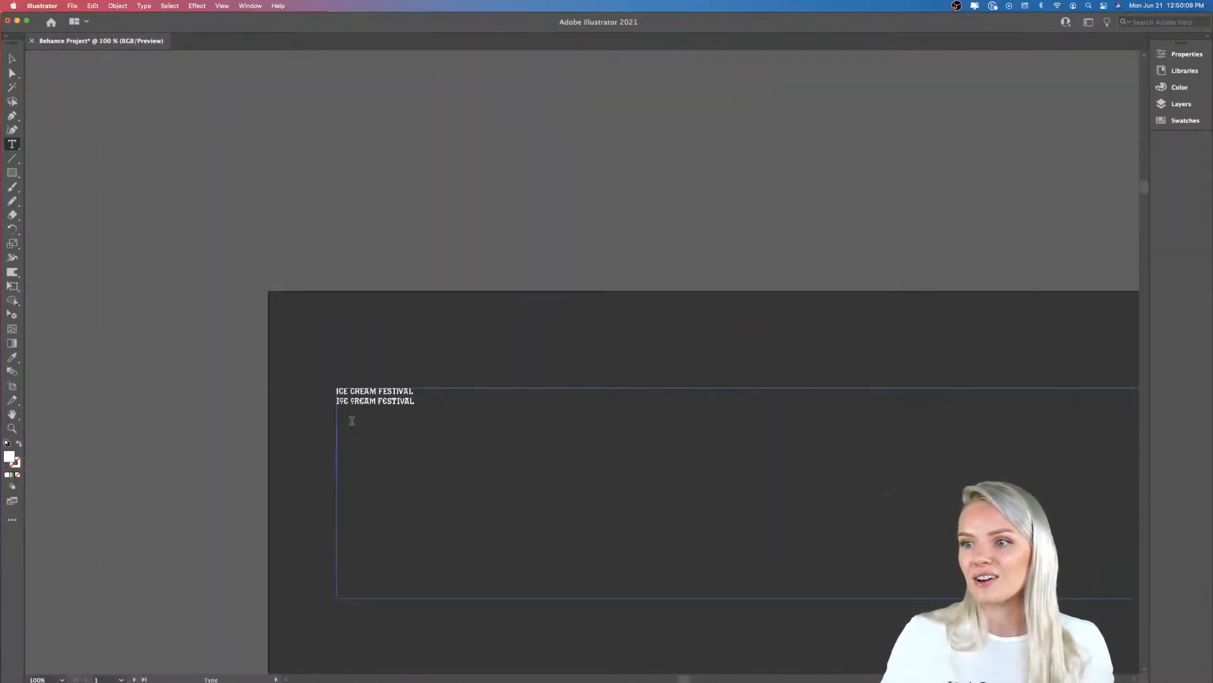
drag(319, 366, 183, 329)
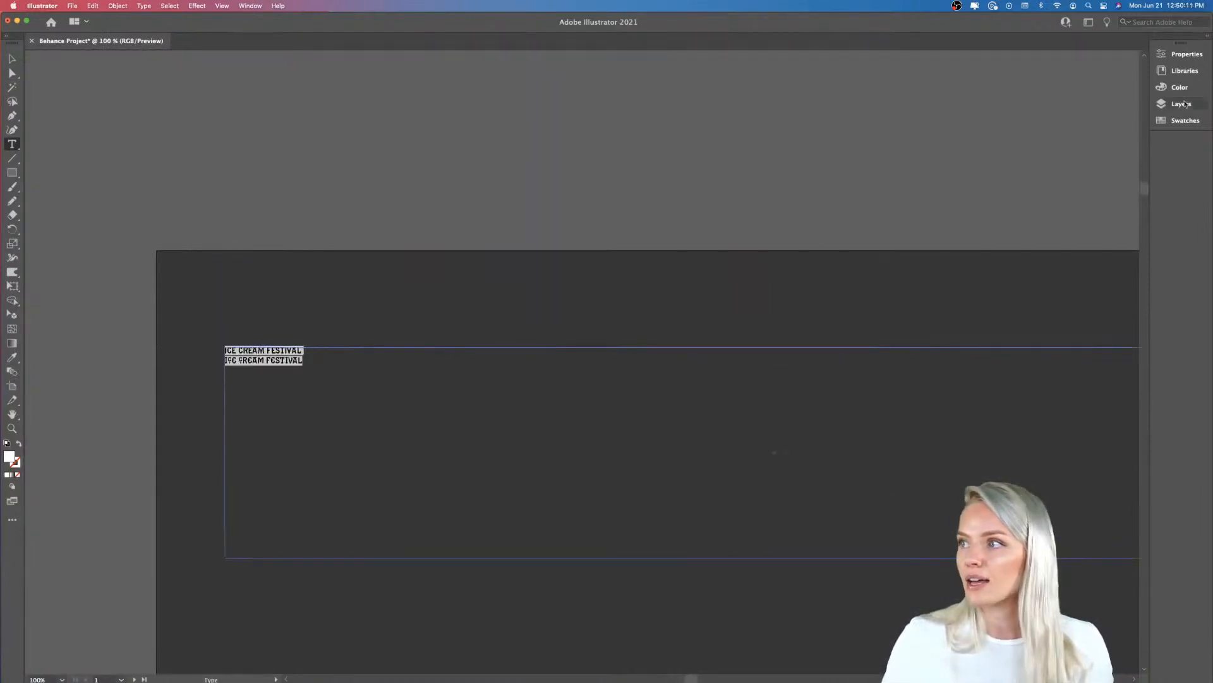
click(1186, 54)
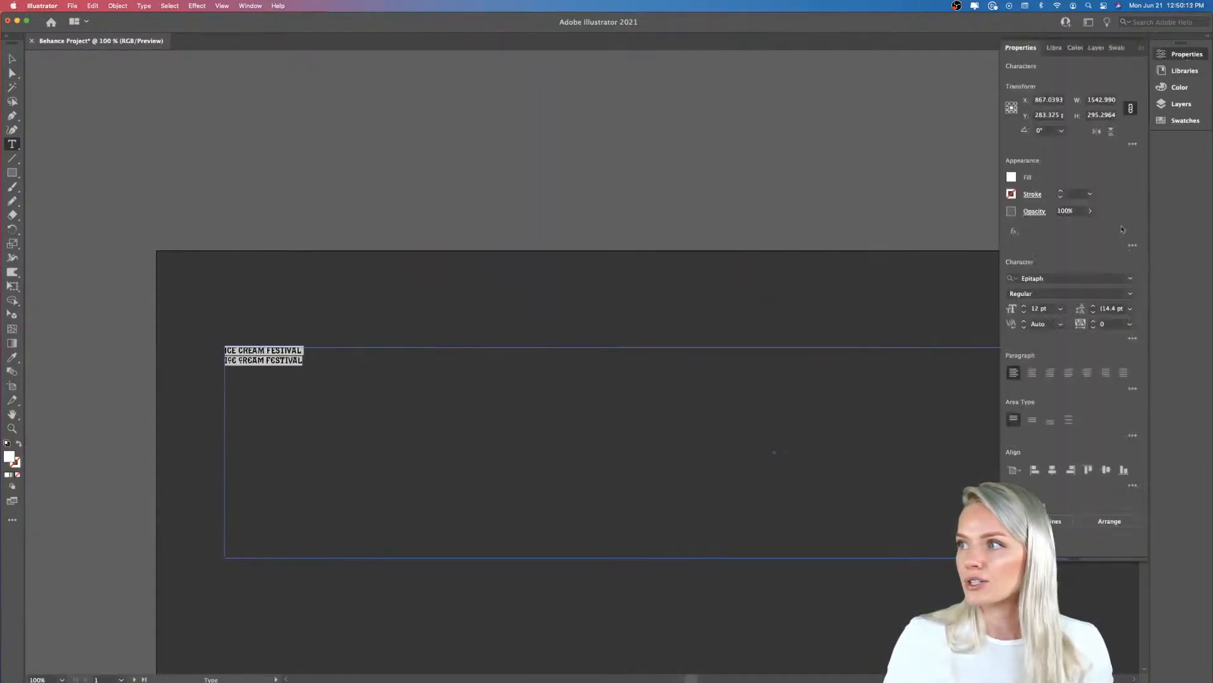
click(1060, 308)
click(1075, 534)
key(Escape)
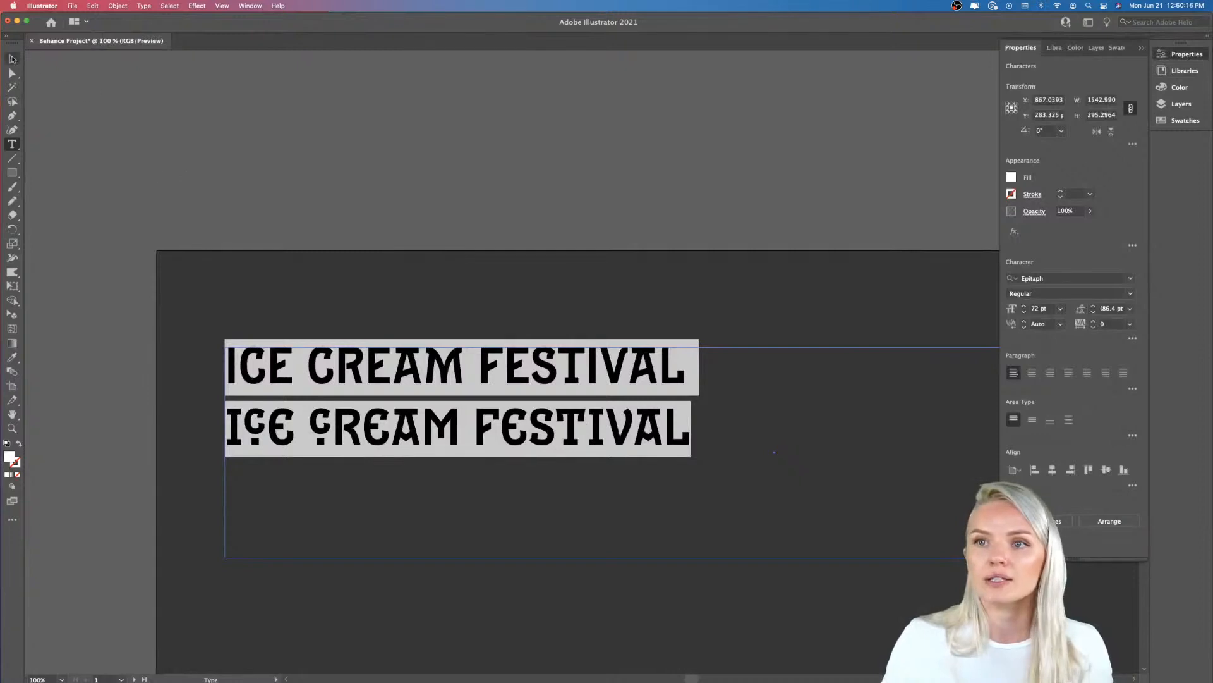
click(238, 184)
- Narrow the header text box from its right edge to a width of about 750 px
scroll(247, 186, right, 2)
scroll(255, 189, up, 1)
scroll(254, 189, down, 3)
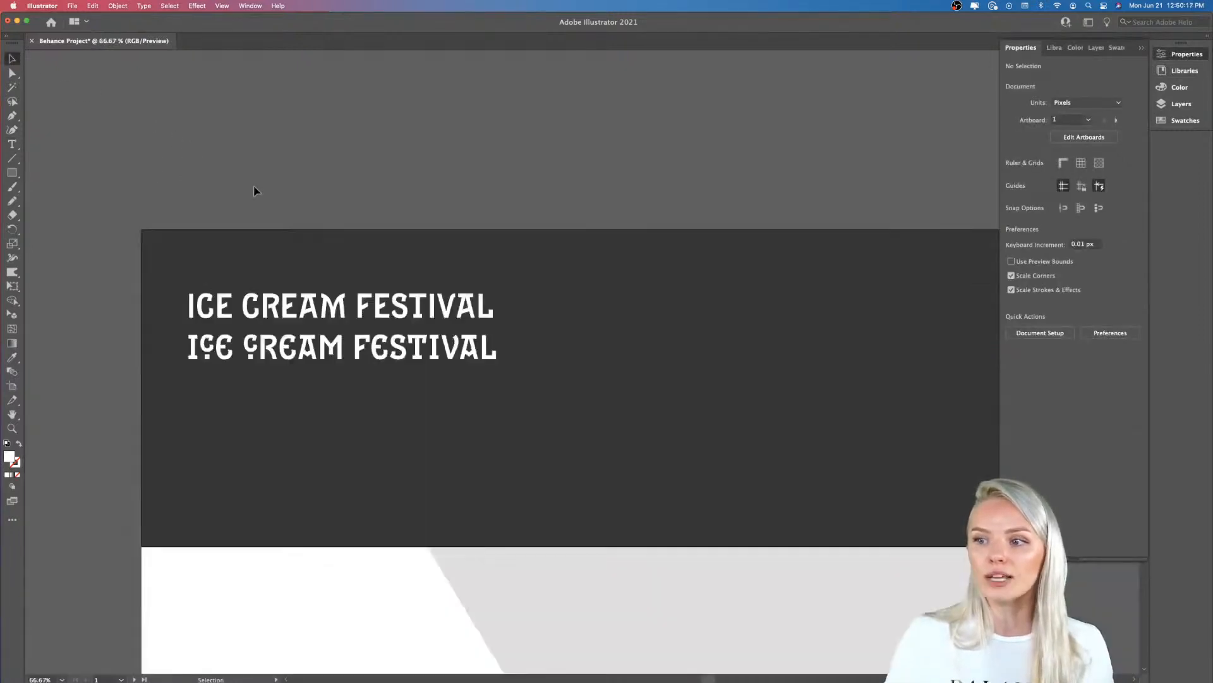
scroll(255, 187, right, 2)
click(809, 397)
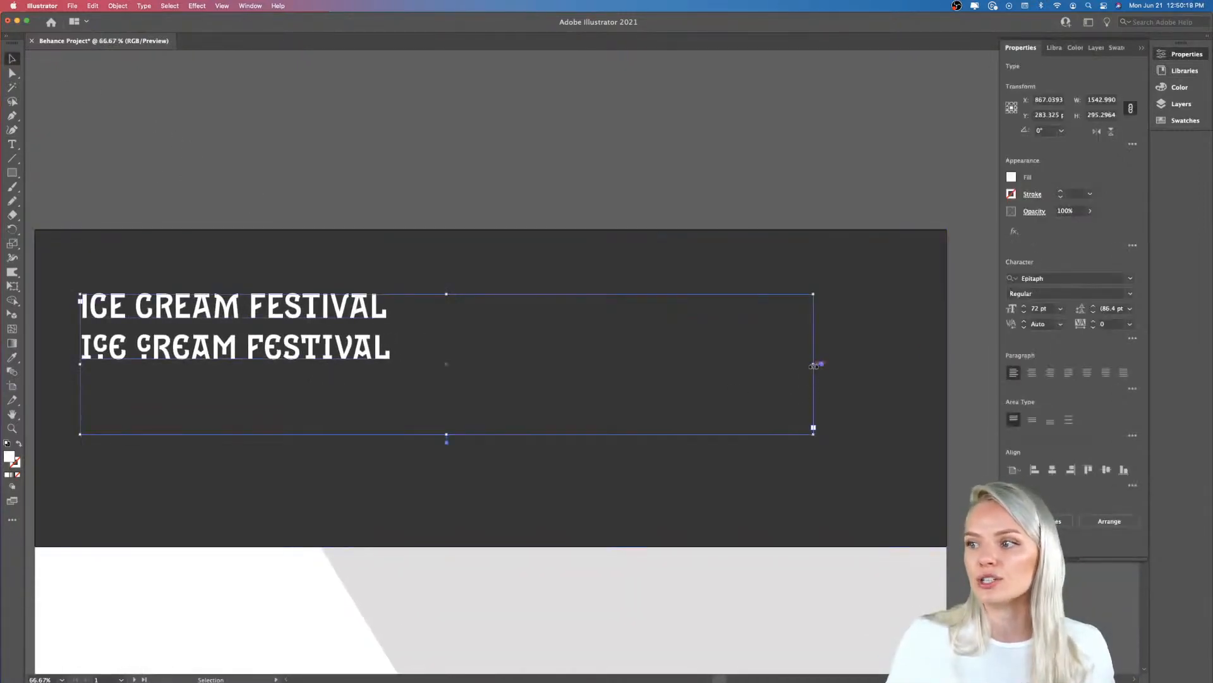
drag(814, 364, 436, 364)
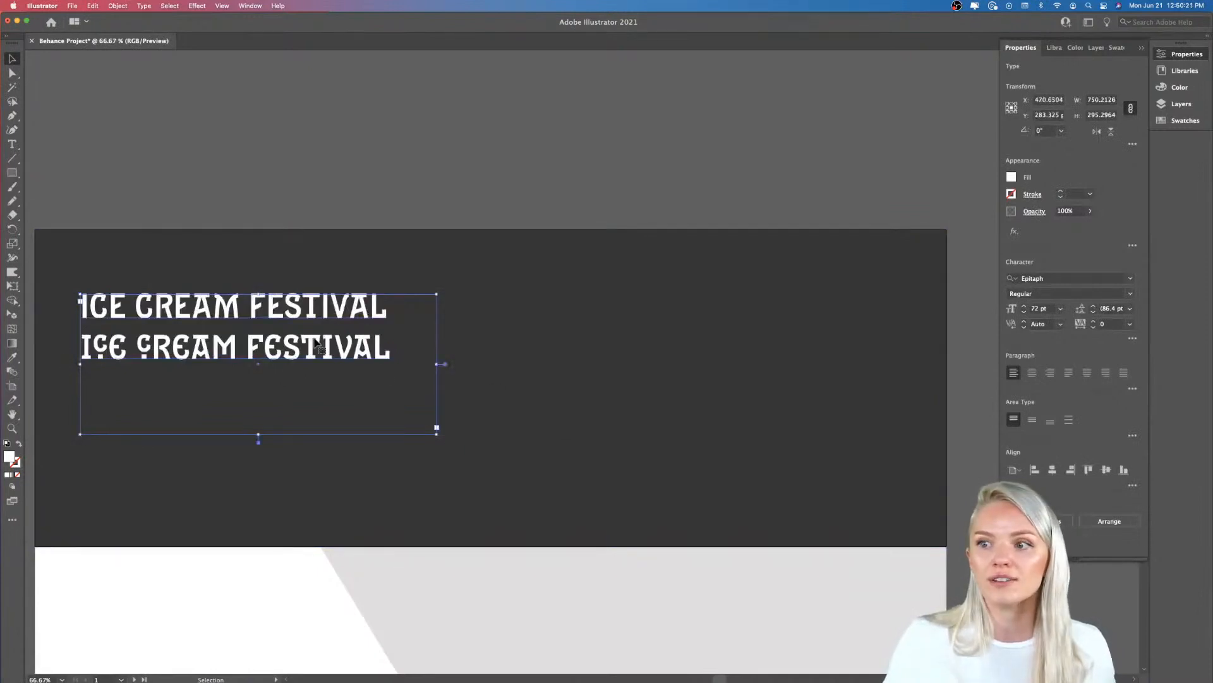
- Duplicate the header text box to the right and try other fonts on the copy, including Goodlife and Funkydori Bold
drag(318, 345, 701, 345)
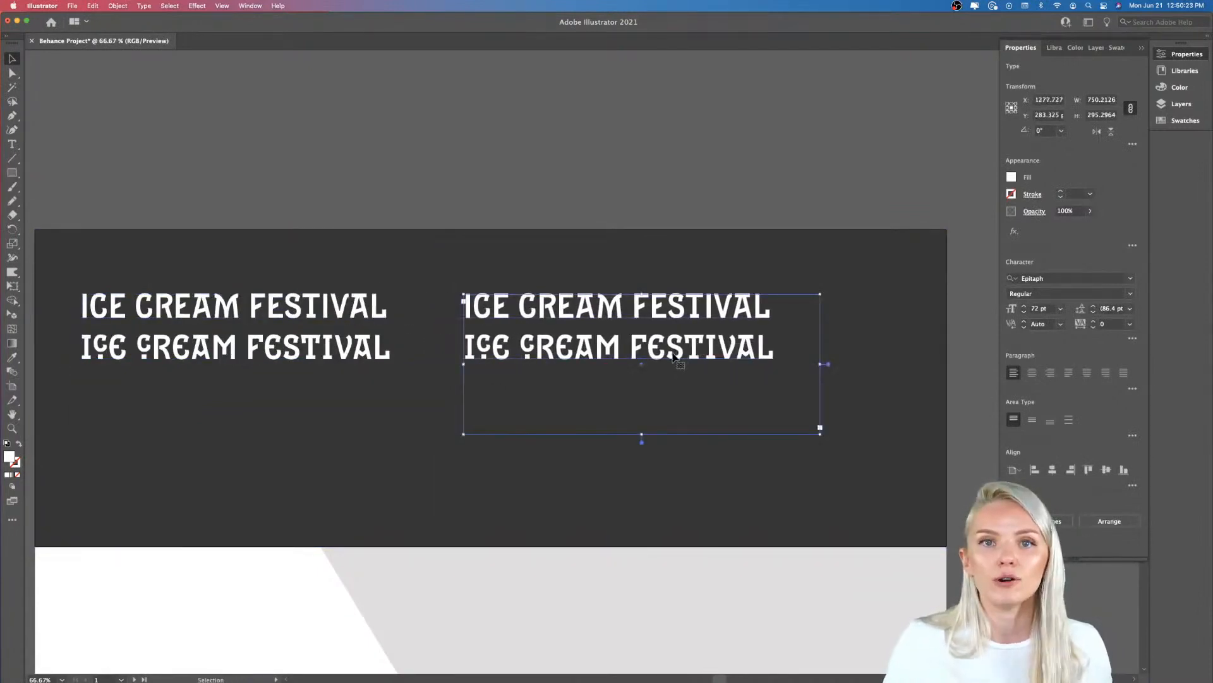
click(1059, 278)
key(Down)
key(Down)
key(Down)
key(Down)
key(Down)
key(Down)
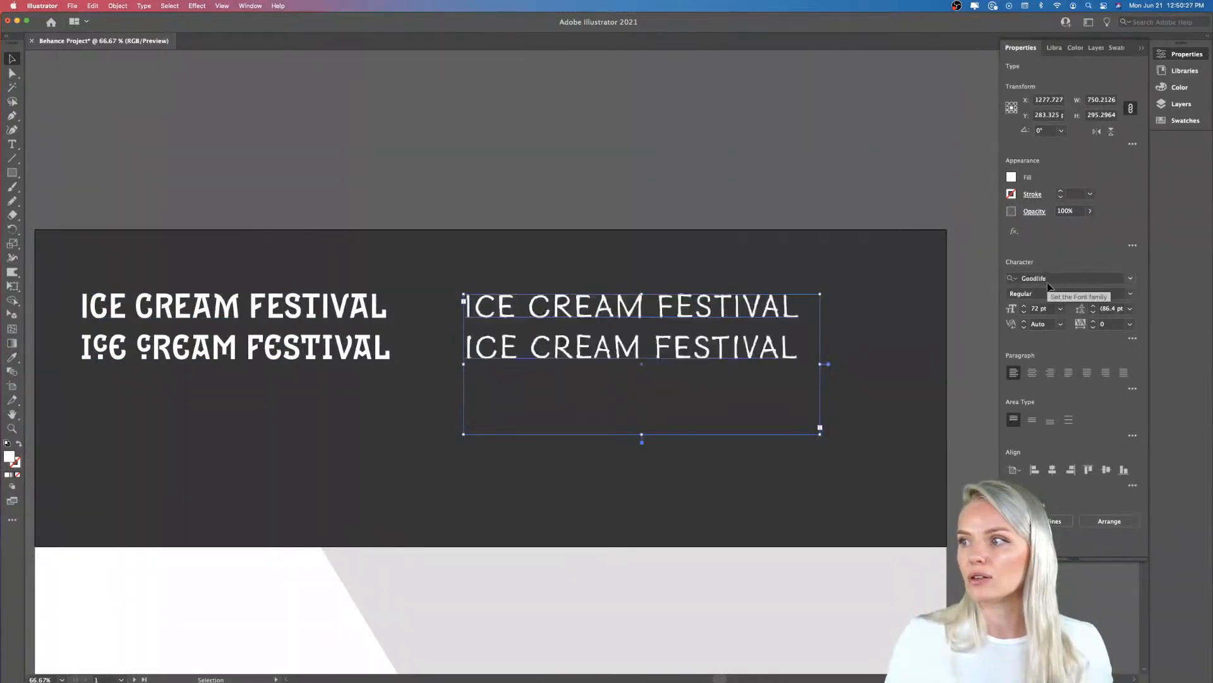
key(Down)
key(Down)
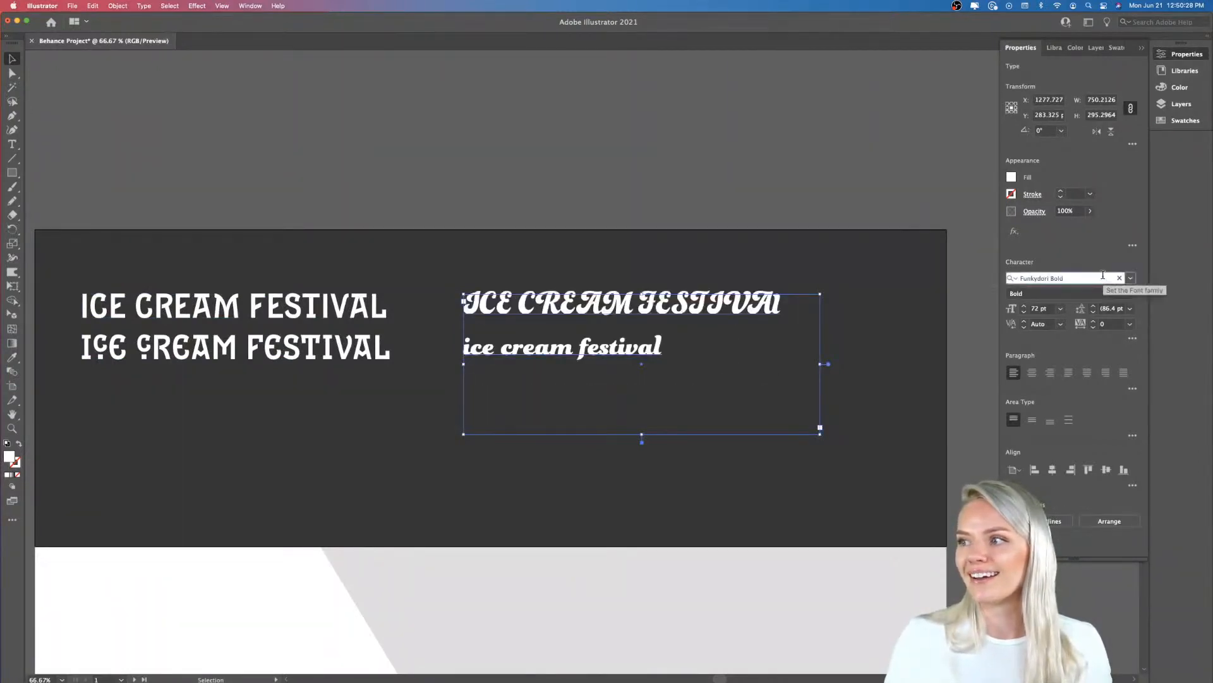
- Set the duplicated text back to Epitaph and delete the duplicate
click(1075, 278)
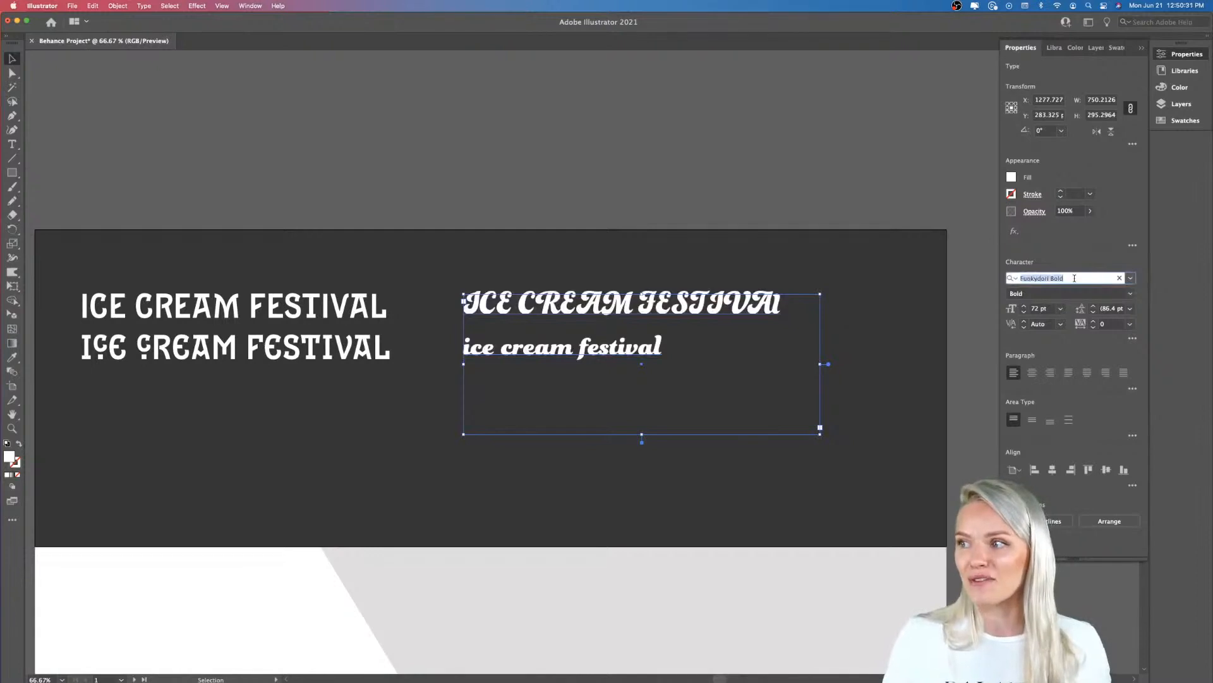
text(epitaph)
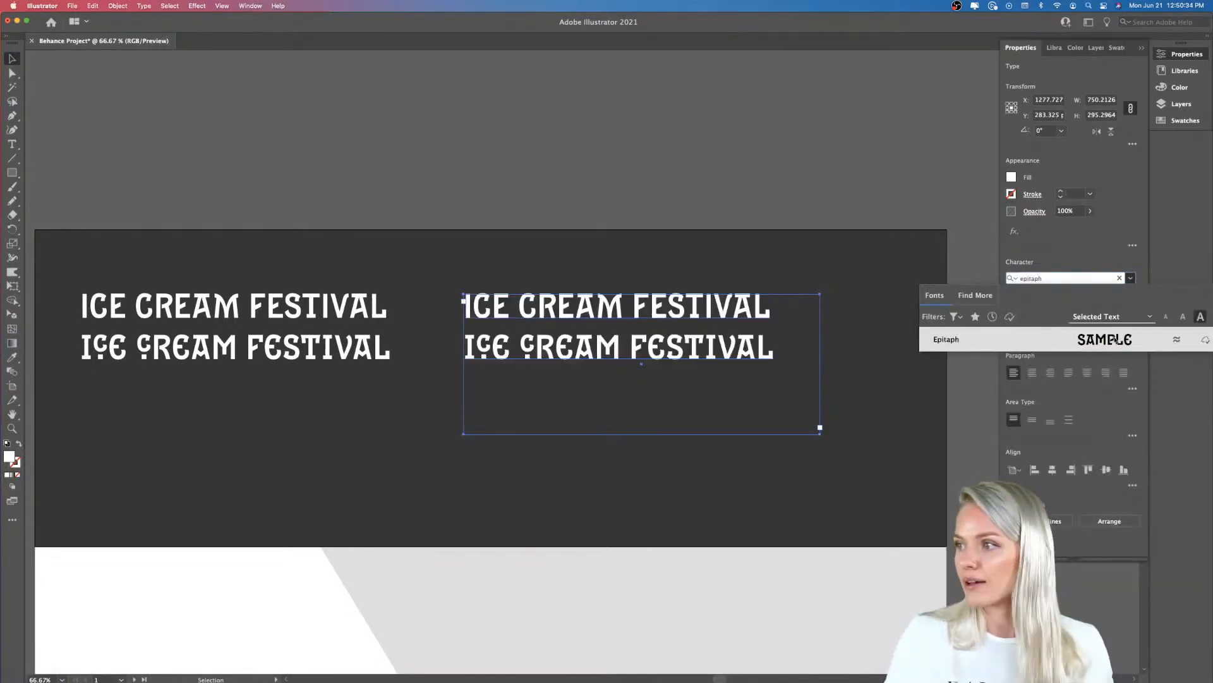
click(976, 345)
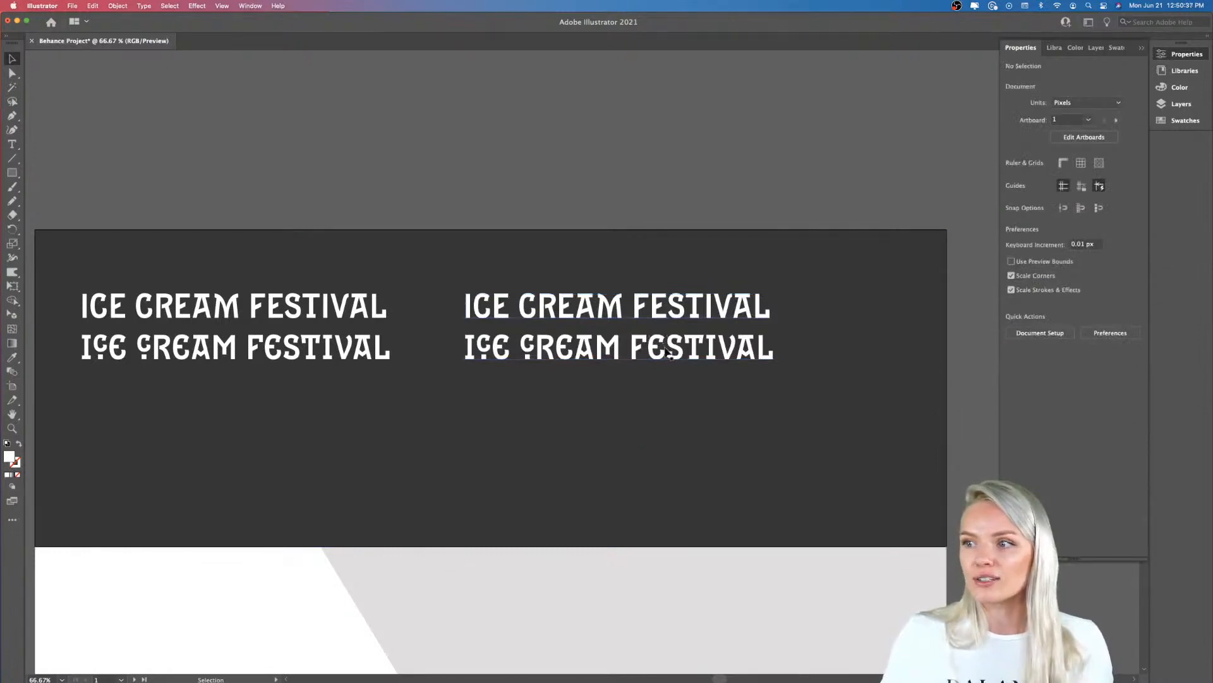
key(Delete)
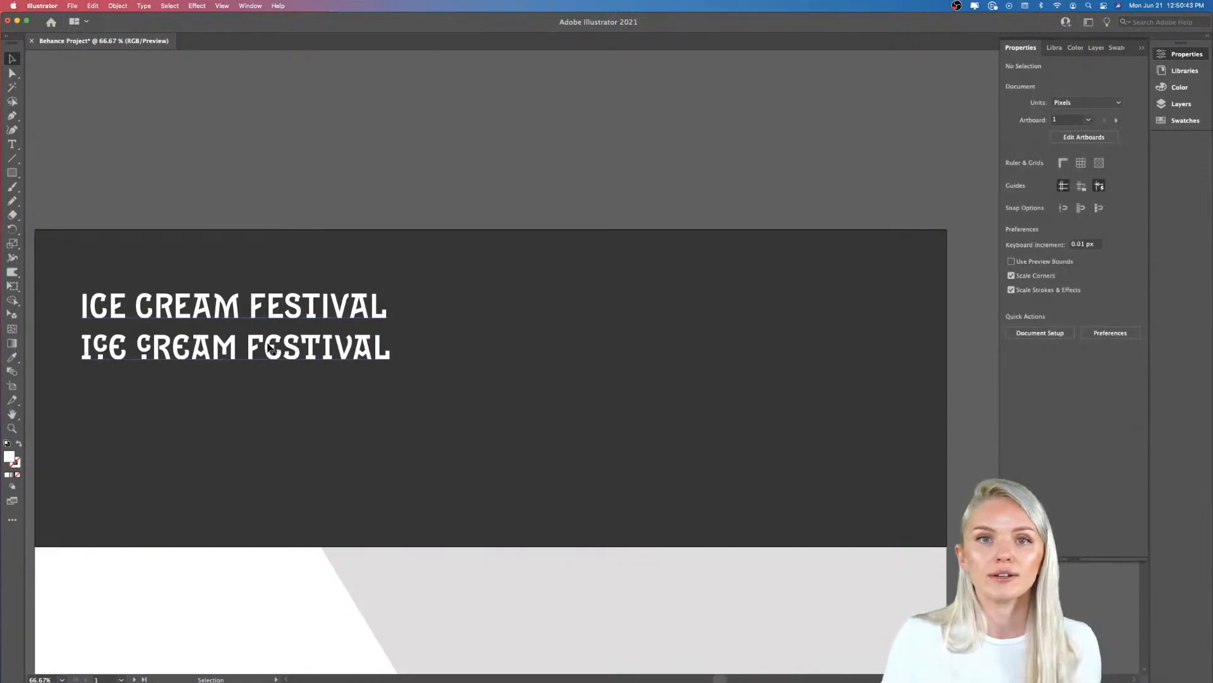
- Duplicate the header text box about 874 px to the right and look up the Synthemesc font name on Adobe Fonts in Safari
click(269, 346)
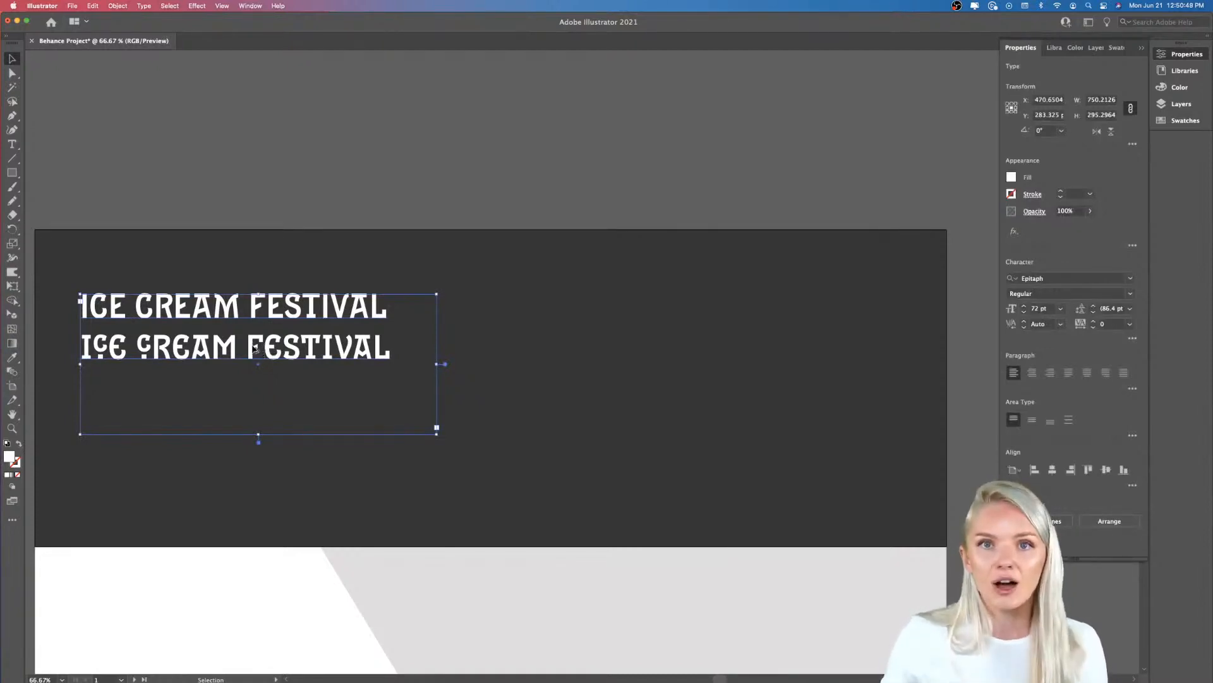
drag(256, 348, 670, 352)
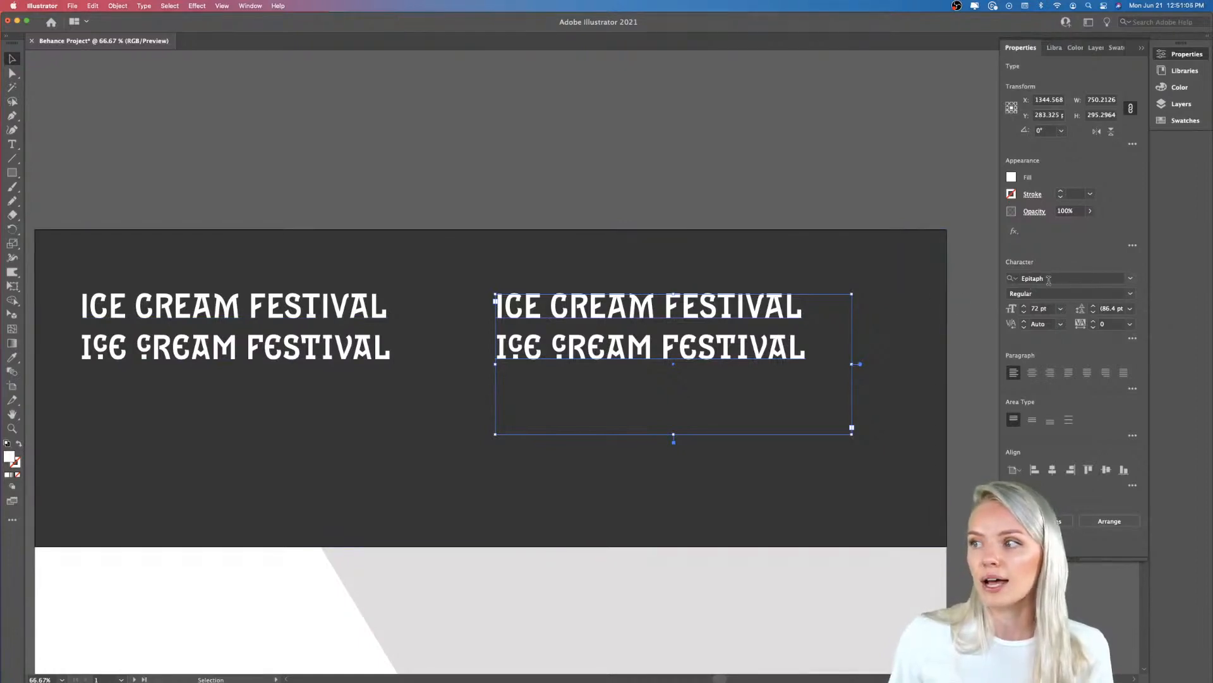
mouse_move(435, 680)
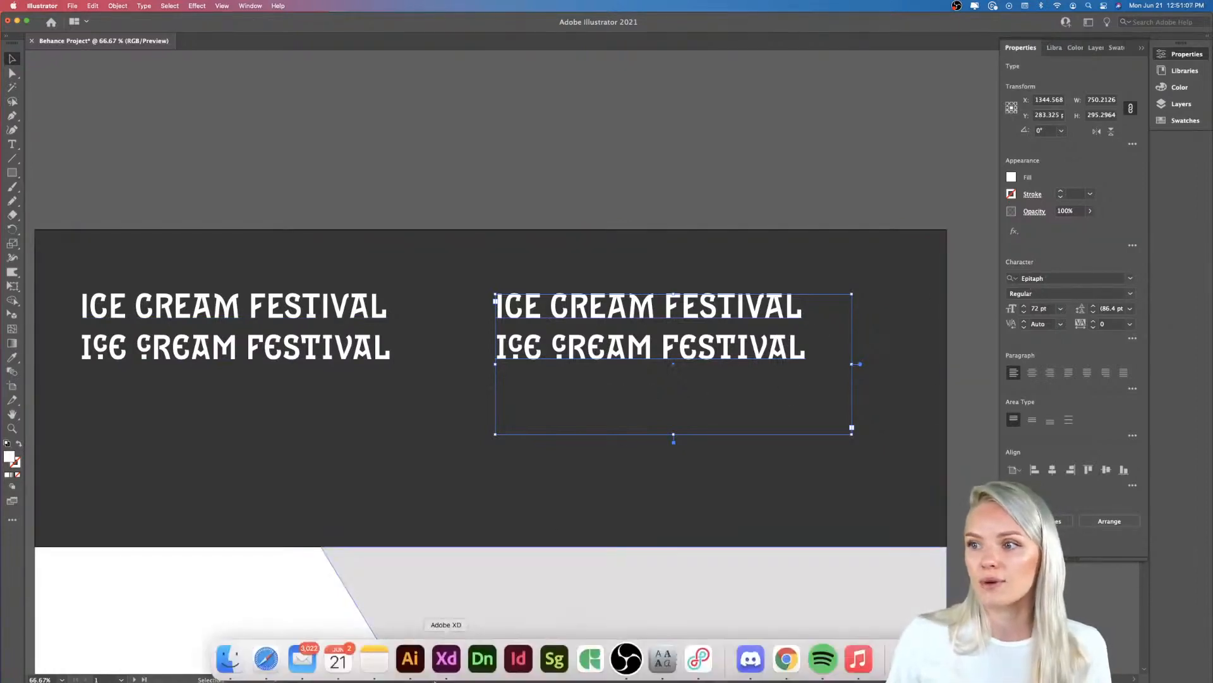
click(276, 664)
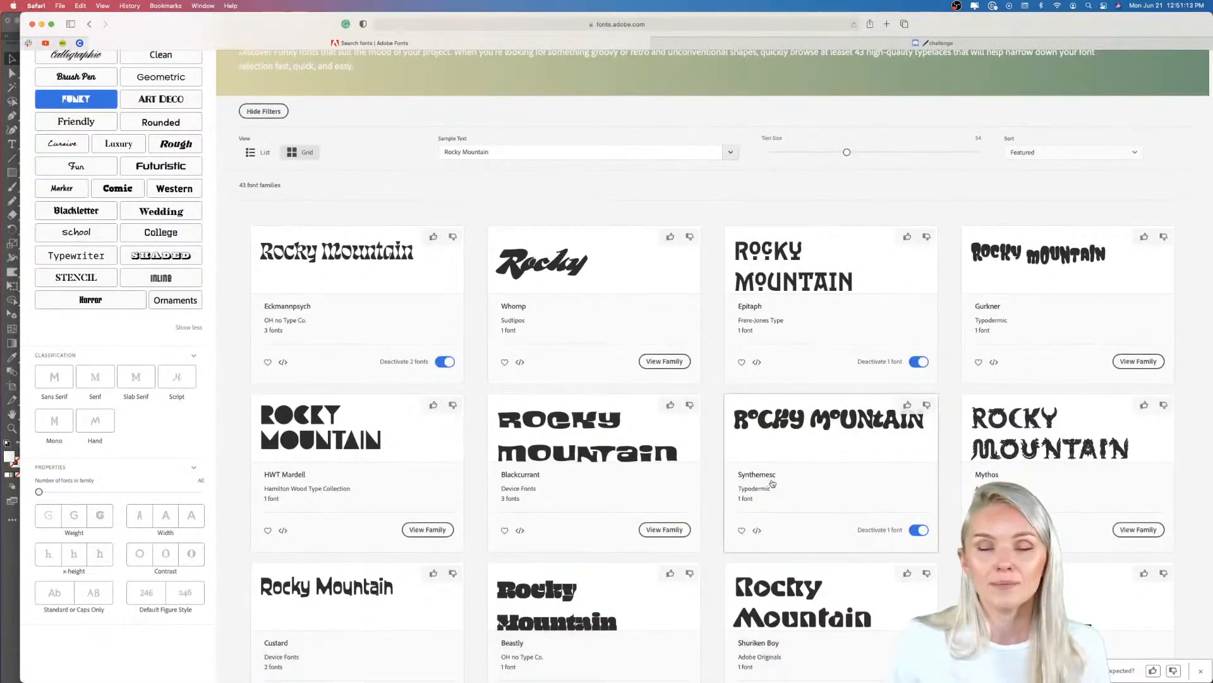
key(super+Tab)
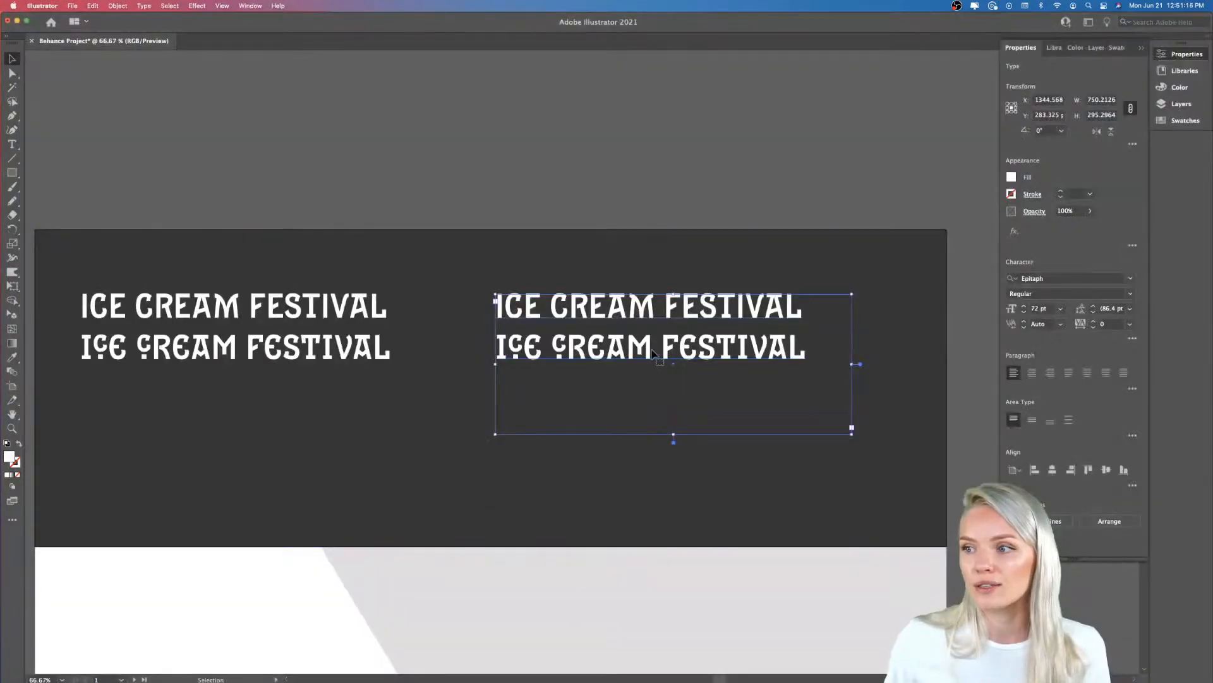
- Set the font of the duplicated ICE CREAM FESTIVAL text to Synthemesc-Regular and deselect it
click(1059, 279)
click(1057, 277)
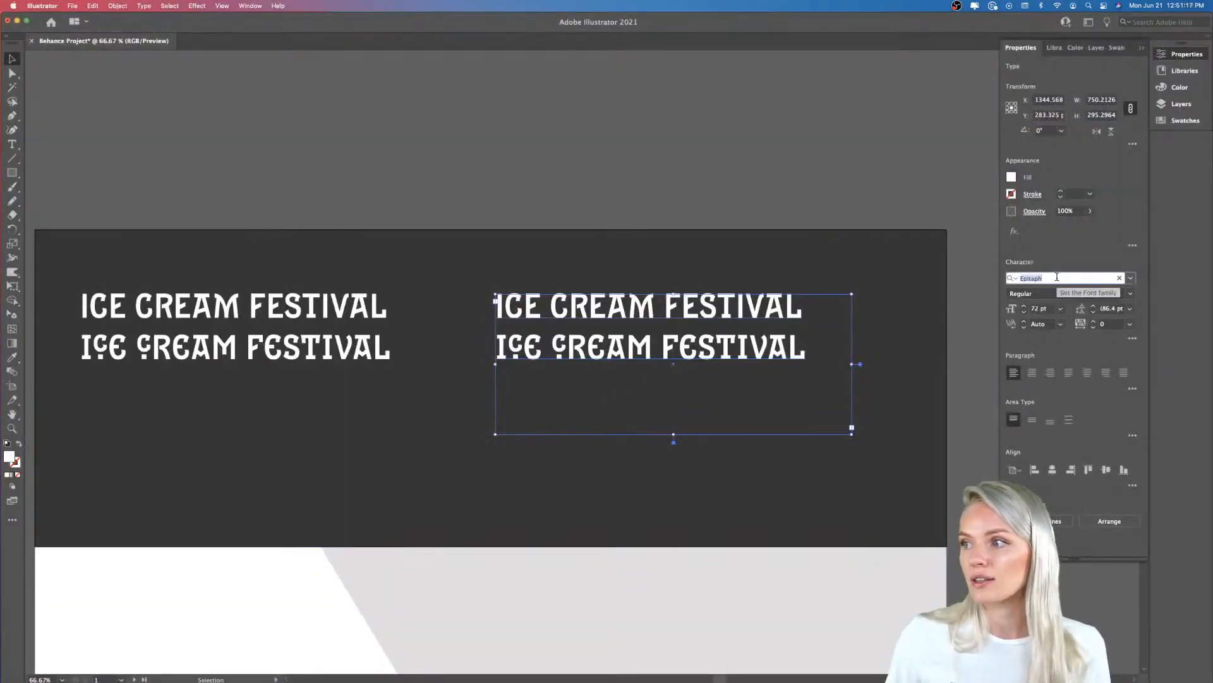
text(s)
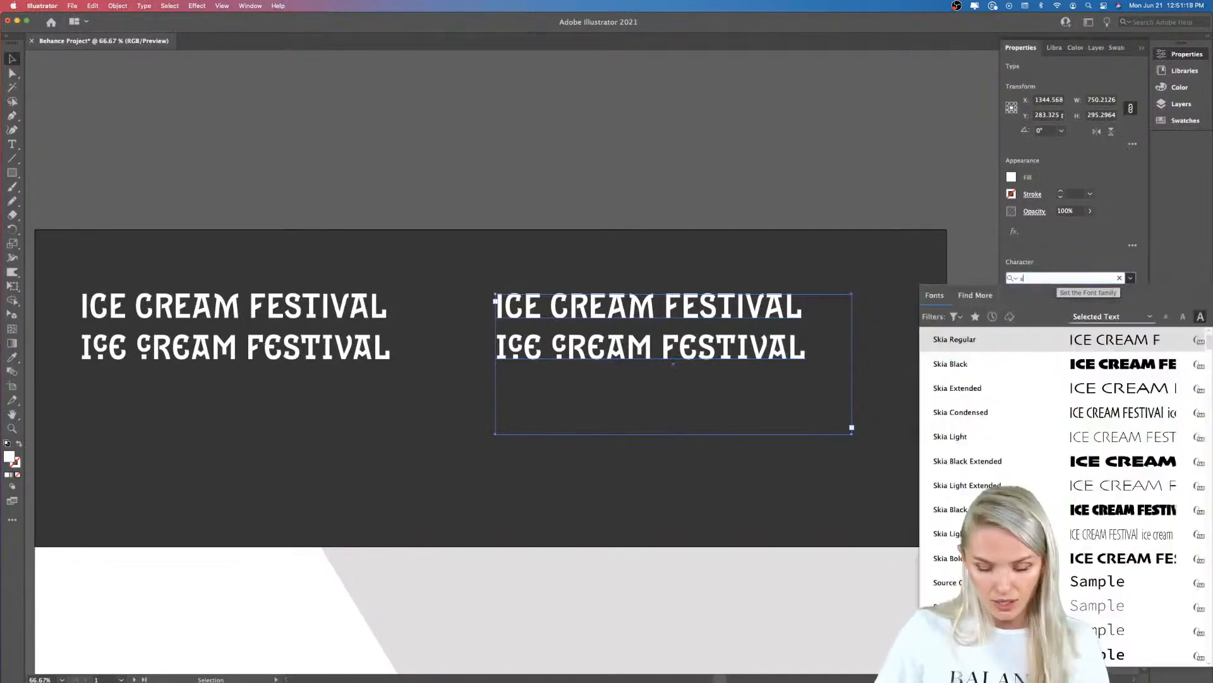
text(y)
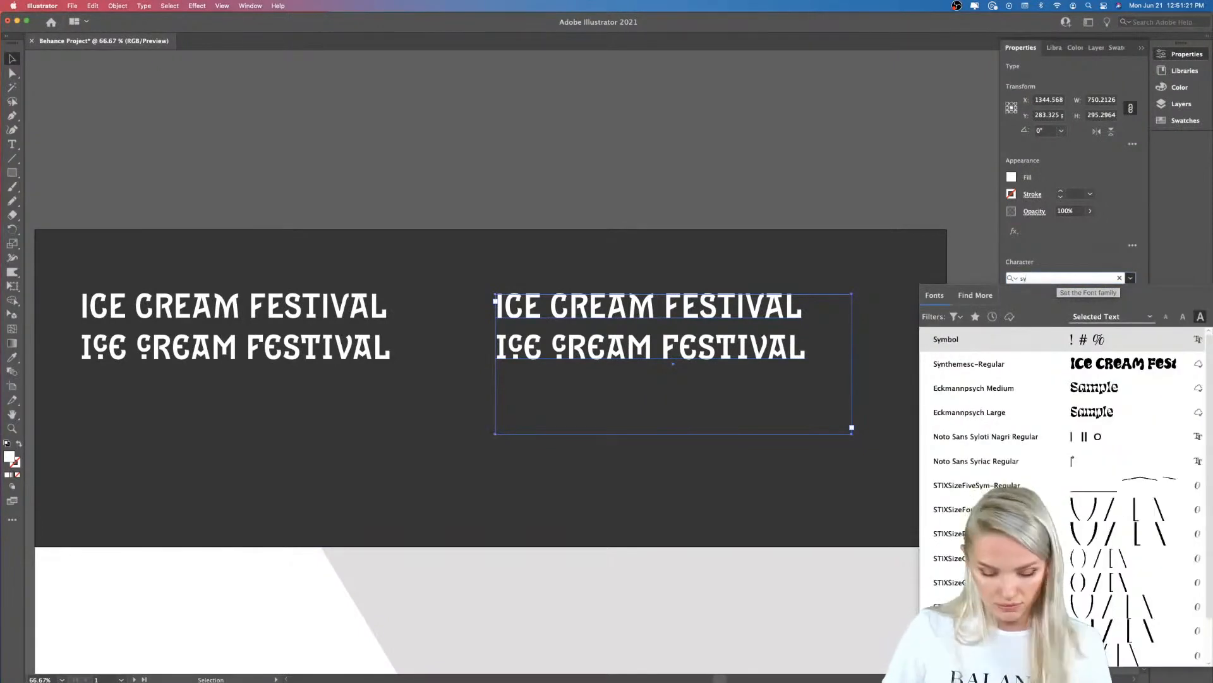
text(n)
key(Return)
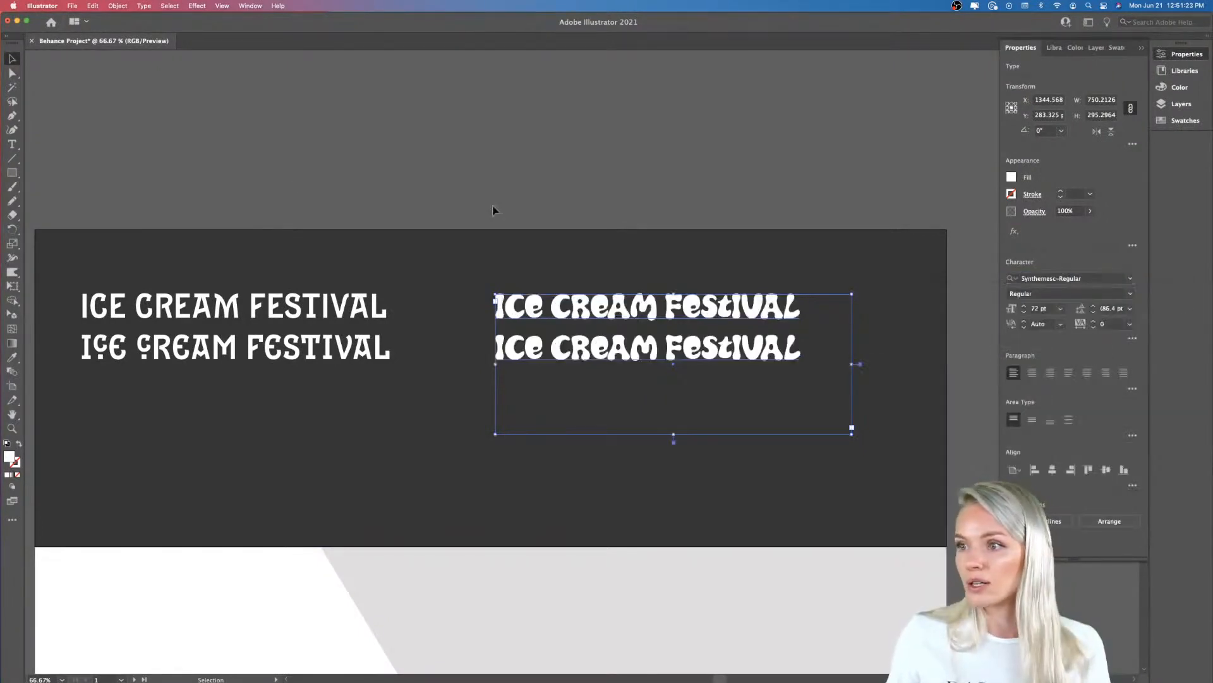
click(76, 125)
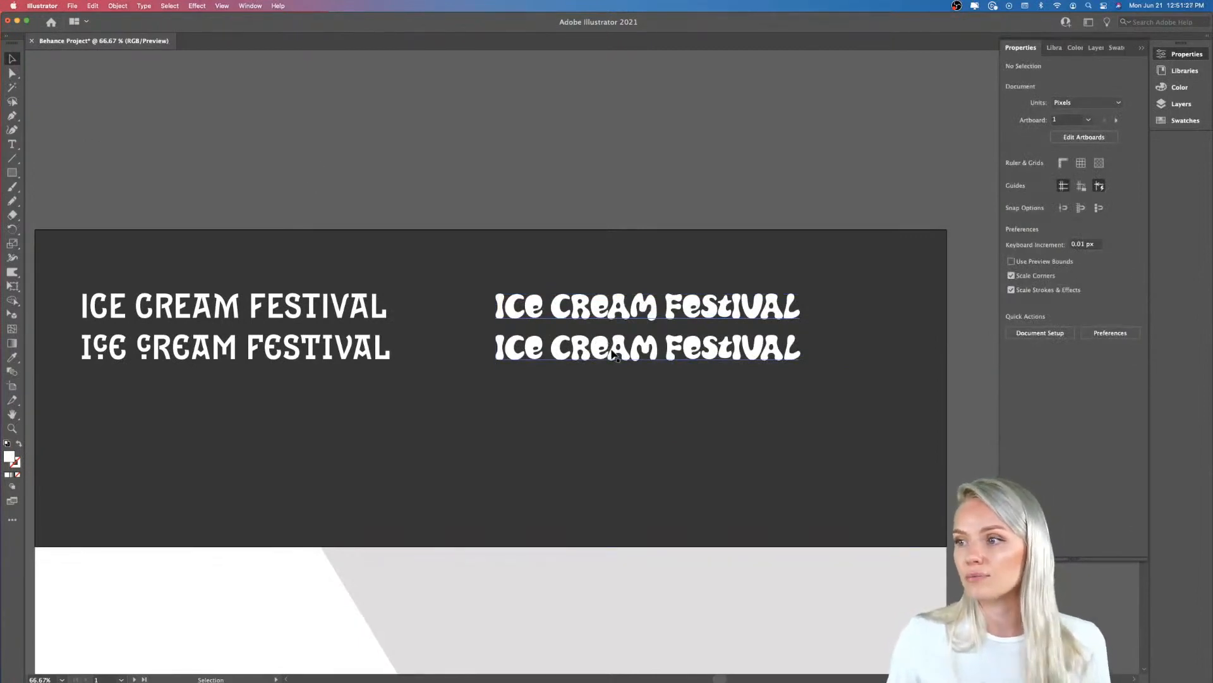
- Move the Synthemesc text block horizontally to an X position of about 1457 px and deselect it
drag(613, 355, 607, 355)
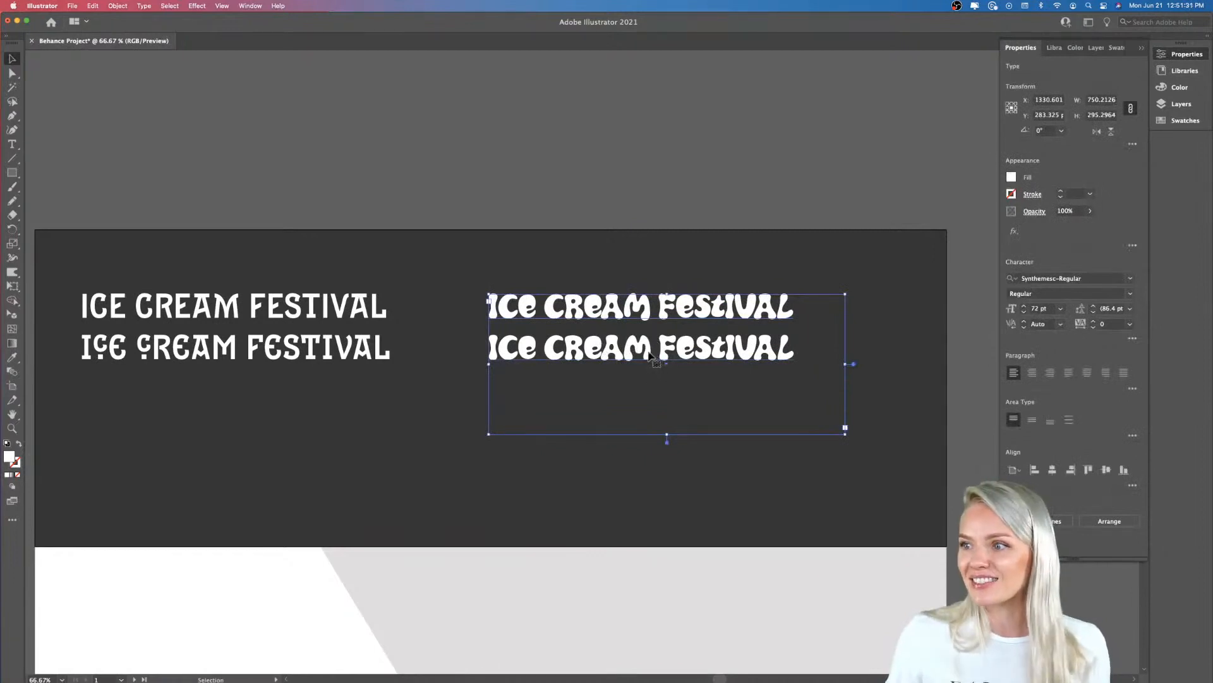
drag(654, 345, 714, 355)
scroll(385, 335, down, 5)
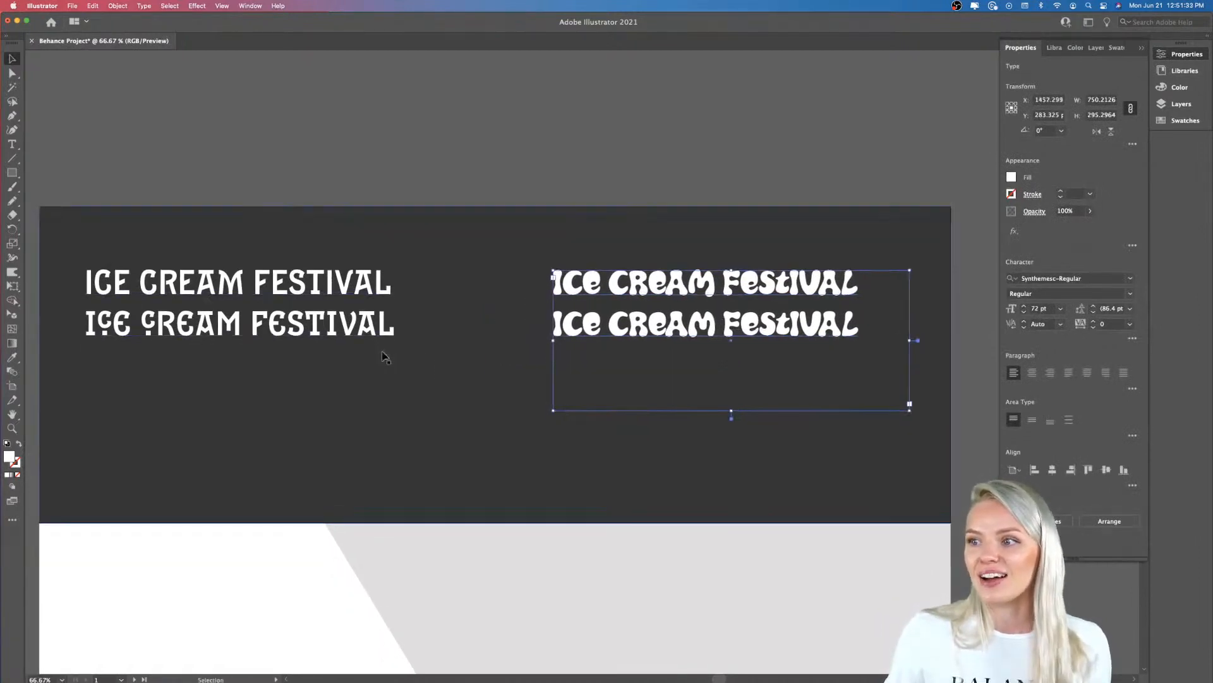
scroll(384, 356, left, 2)
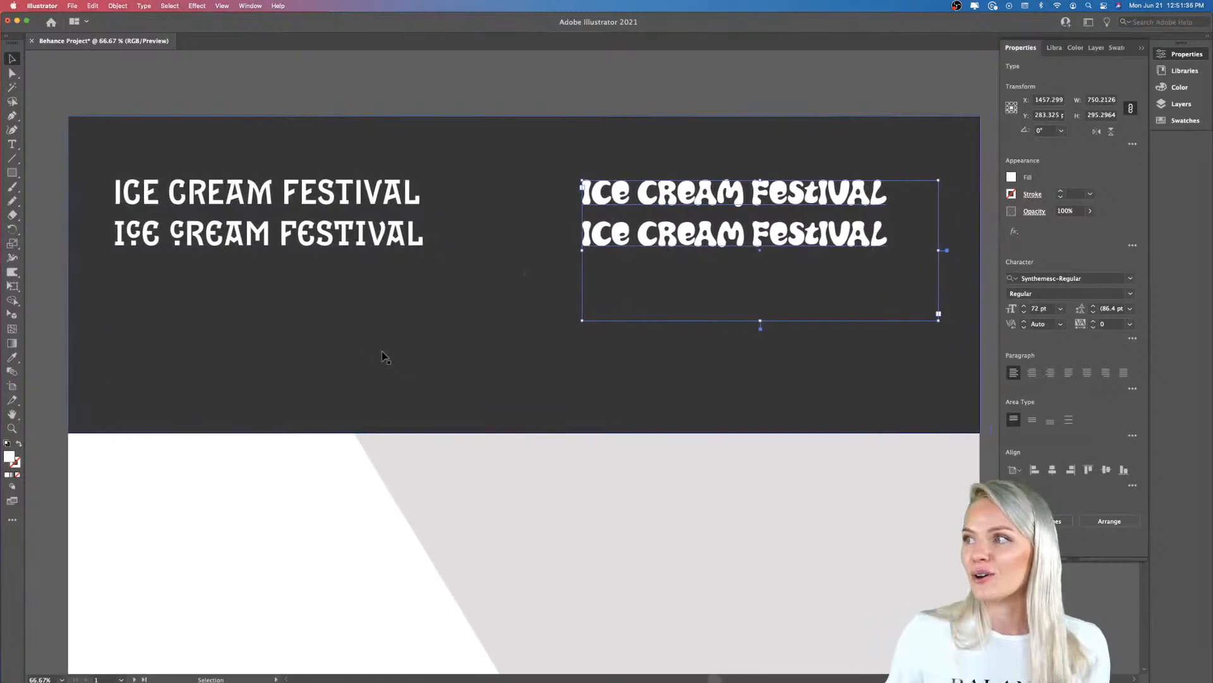
click(345, 484)
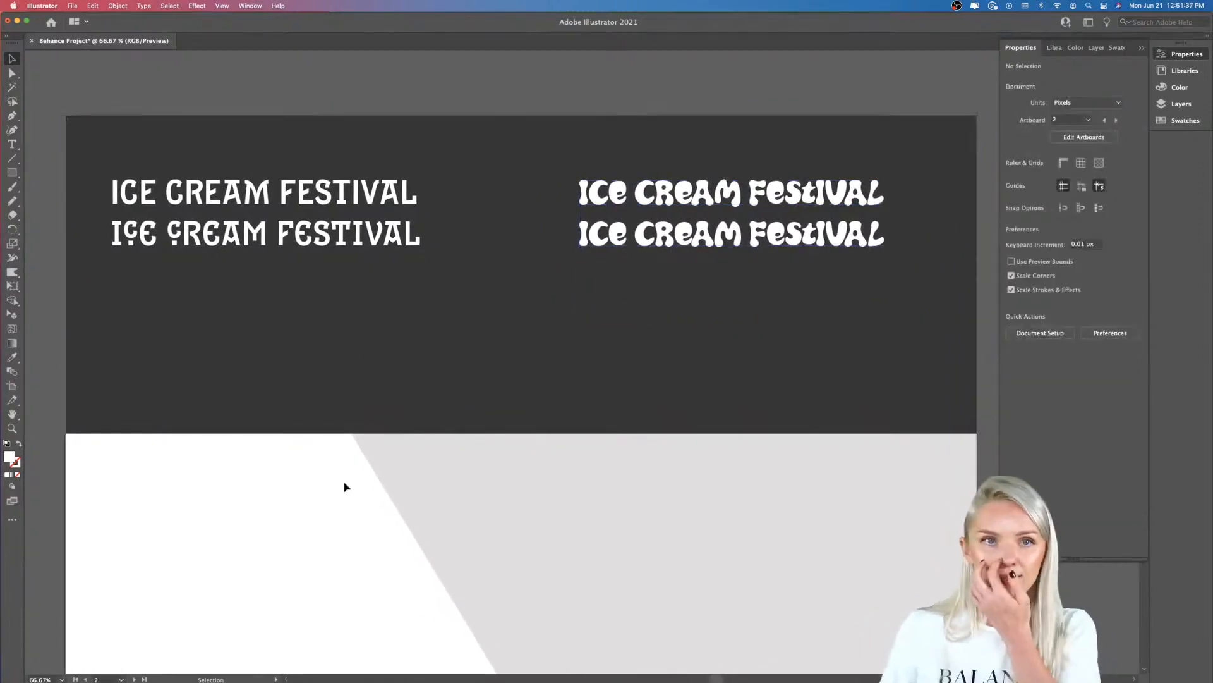
- Select the dark header rectangle behind the text samples and lock it in place
scroll(344, 486, up, 2)
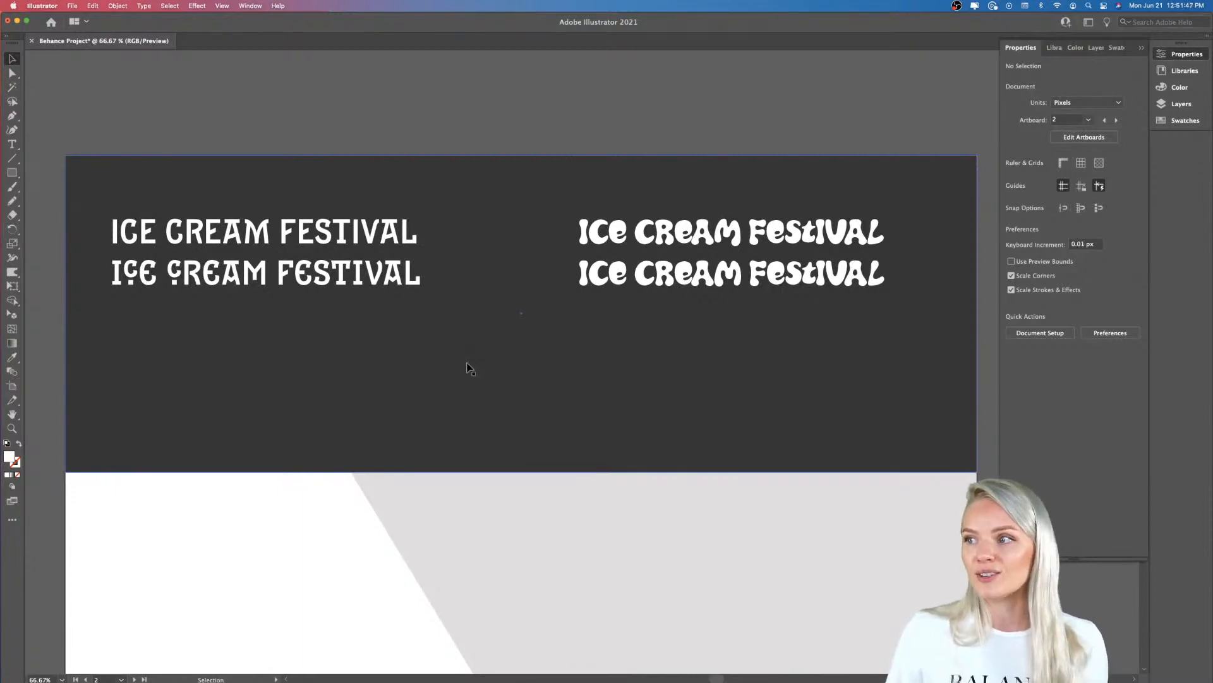
scroll(486, 328, up, 2)
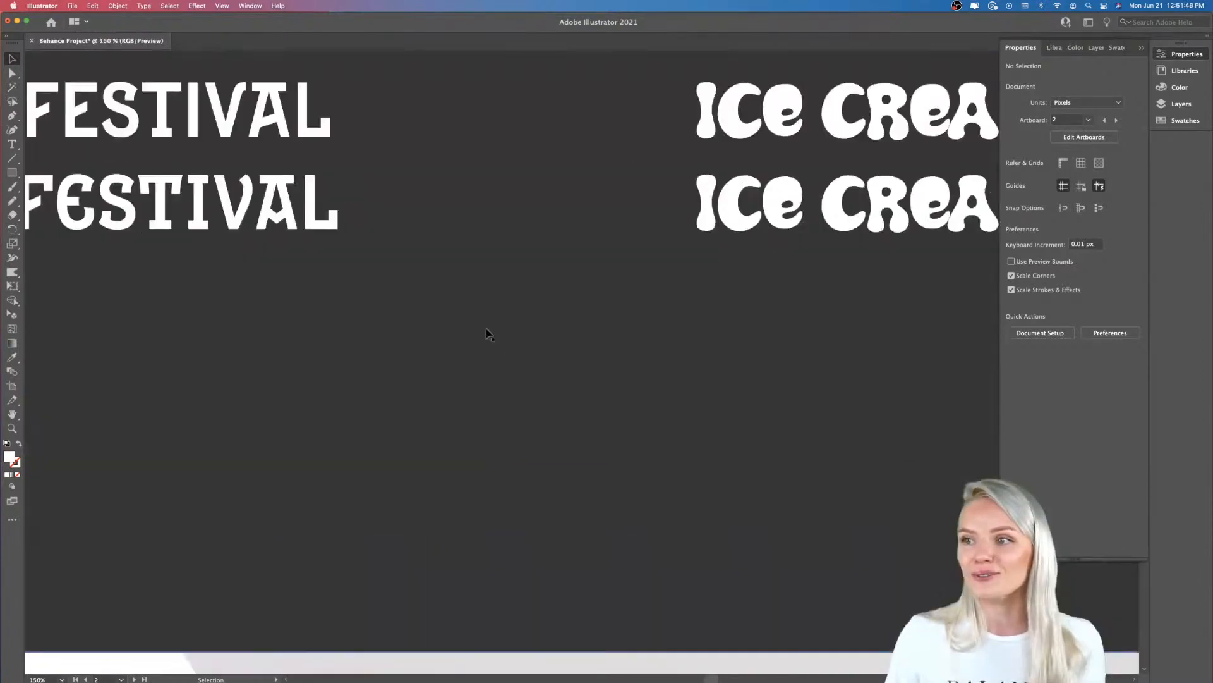
scroll(490, 333, up, 3)
click(487, 333)
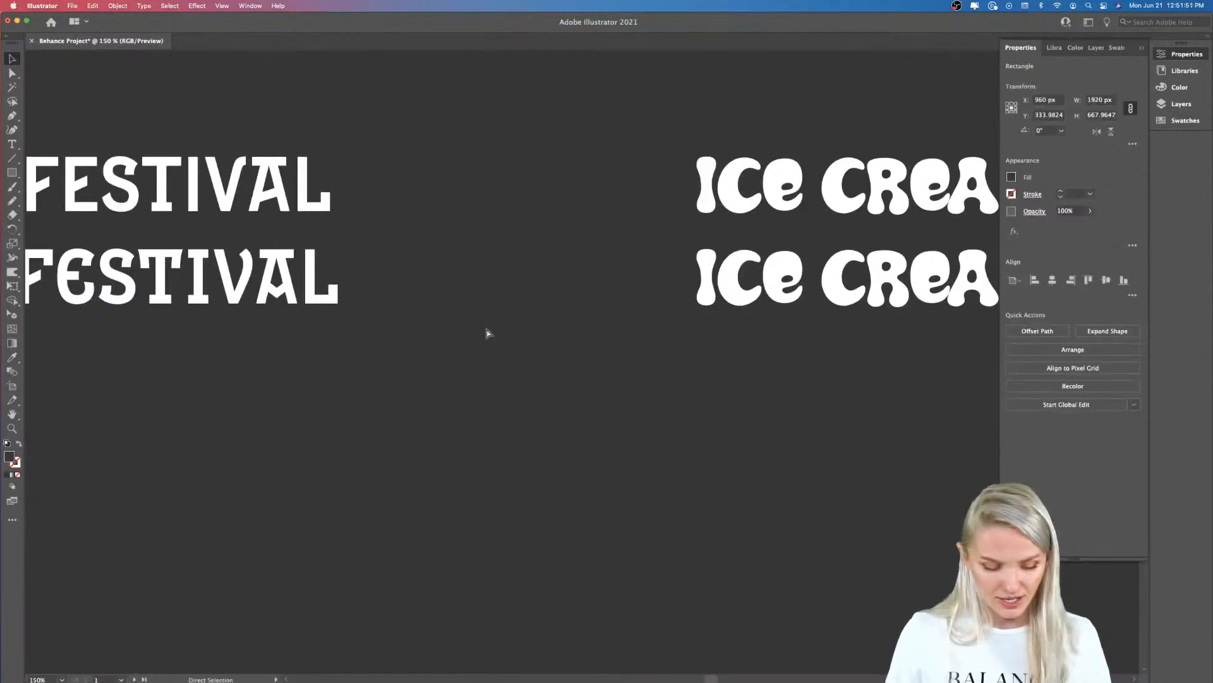
scroll(488, 339, down, 2)
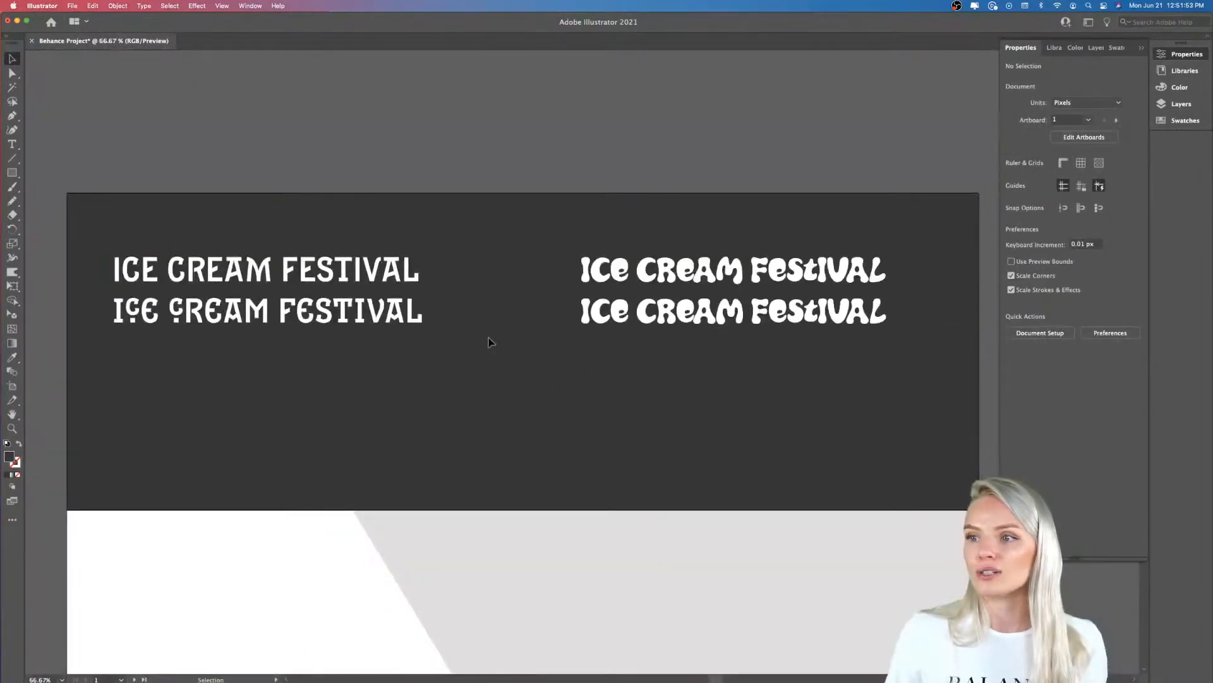
- Draw an upright ellipse about 37 × 112 px in the gap below the two text samples and fill it with the lettering's white
scroll(489, 342, up, 1)
drag(12, 173, 67, 198)
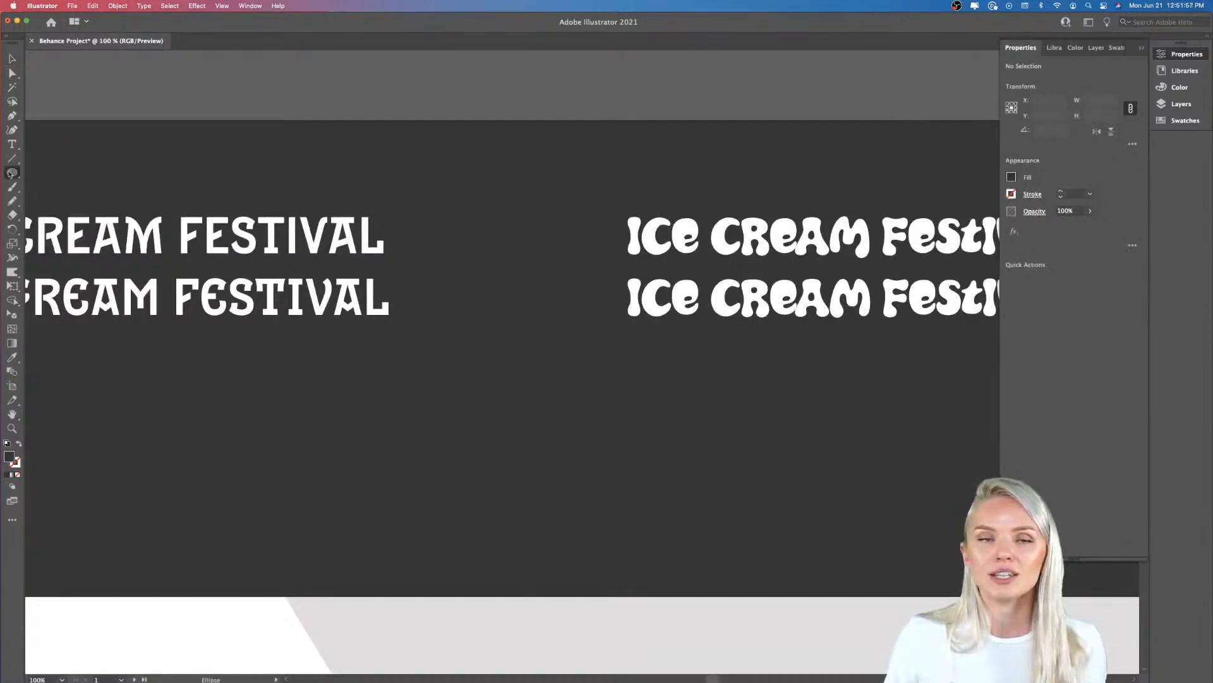
drag(449, 347, 476, 428)
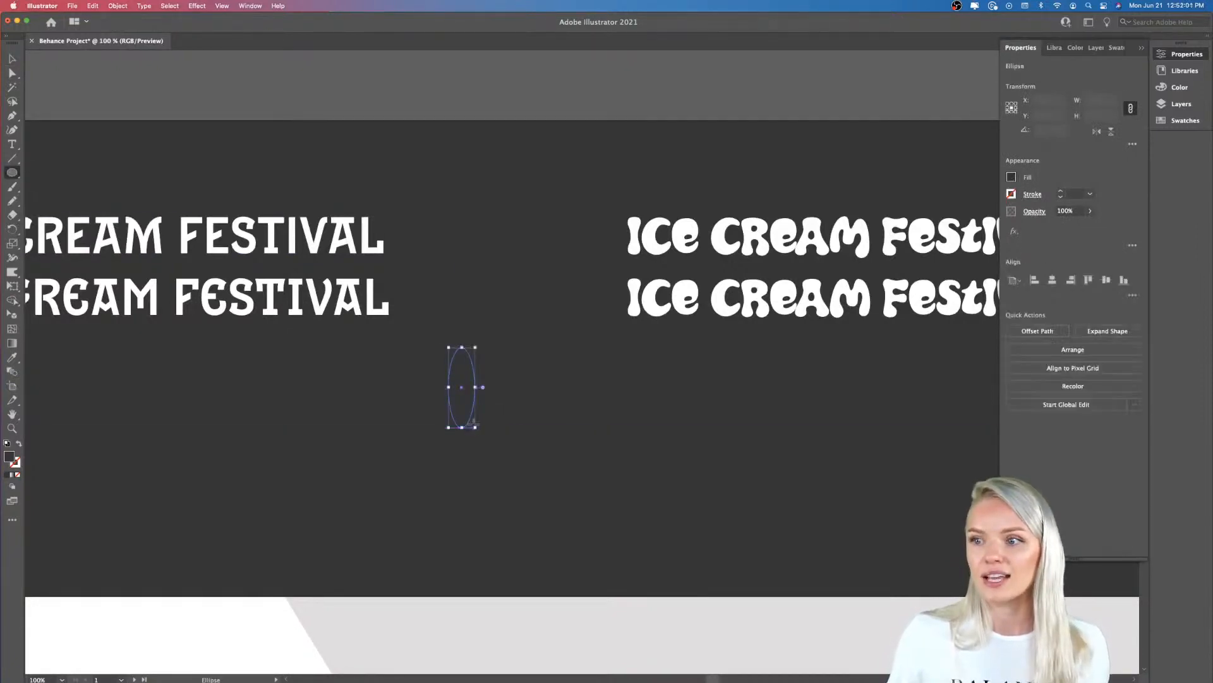
key(super+equal)
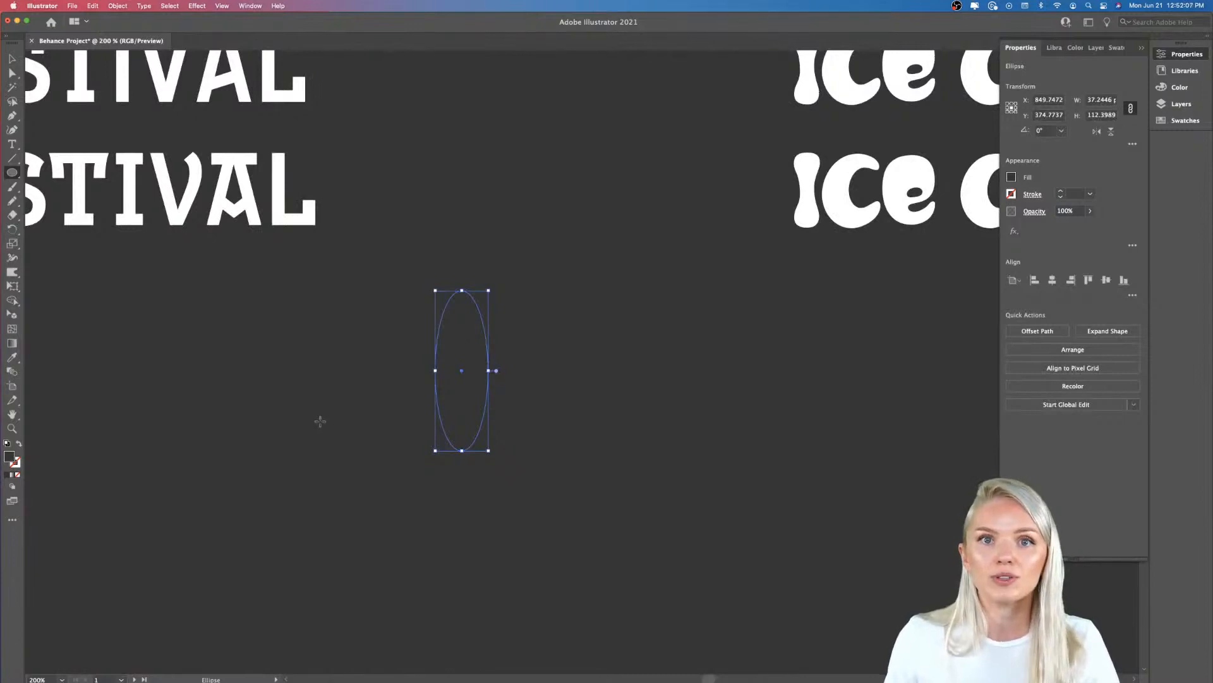
key(i)
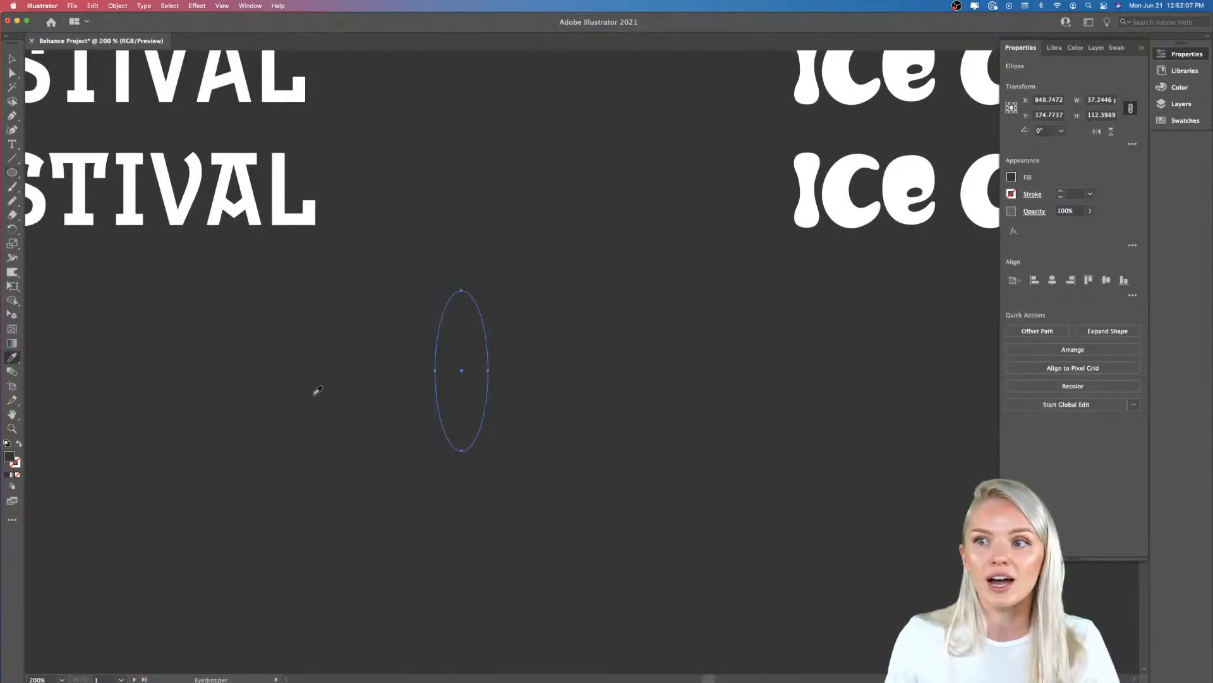
click(304, 216)
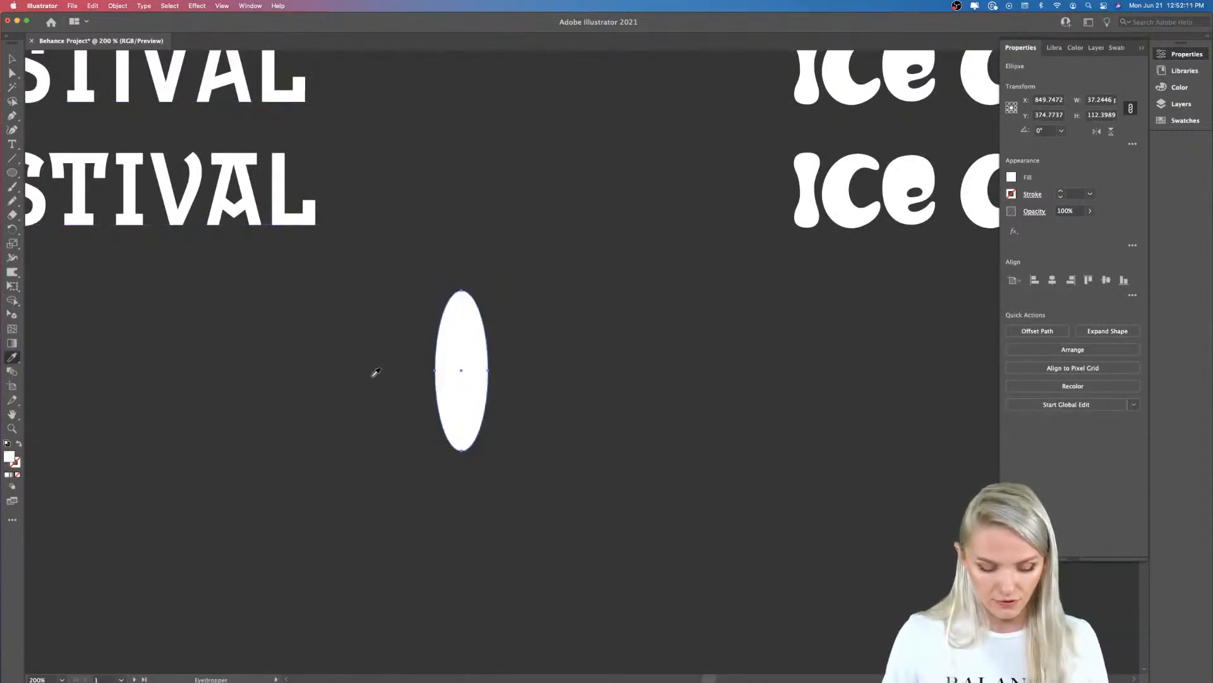
- Duplicate the white ellipse to its right and move the copy closer, to an X position of about 916 px
key(v)
drag(458, 390, 572, 390)
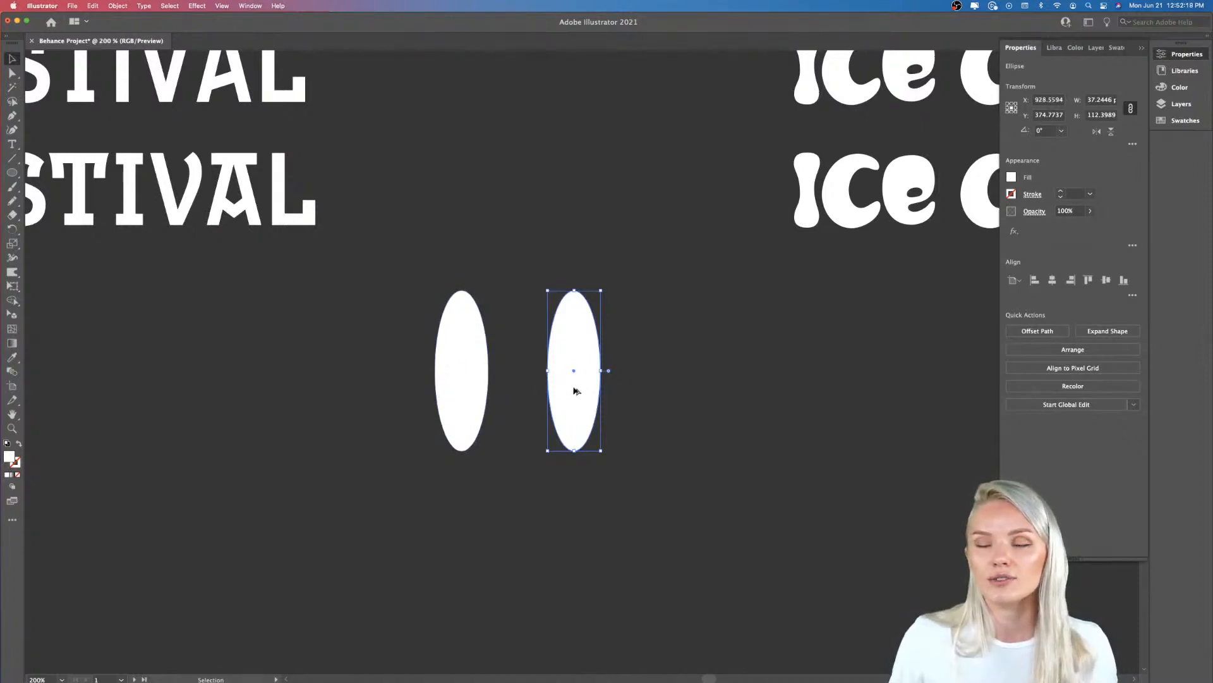
scroll(574, 389, down, 3)
drag(572, 387, 552, 385)
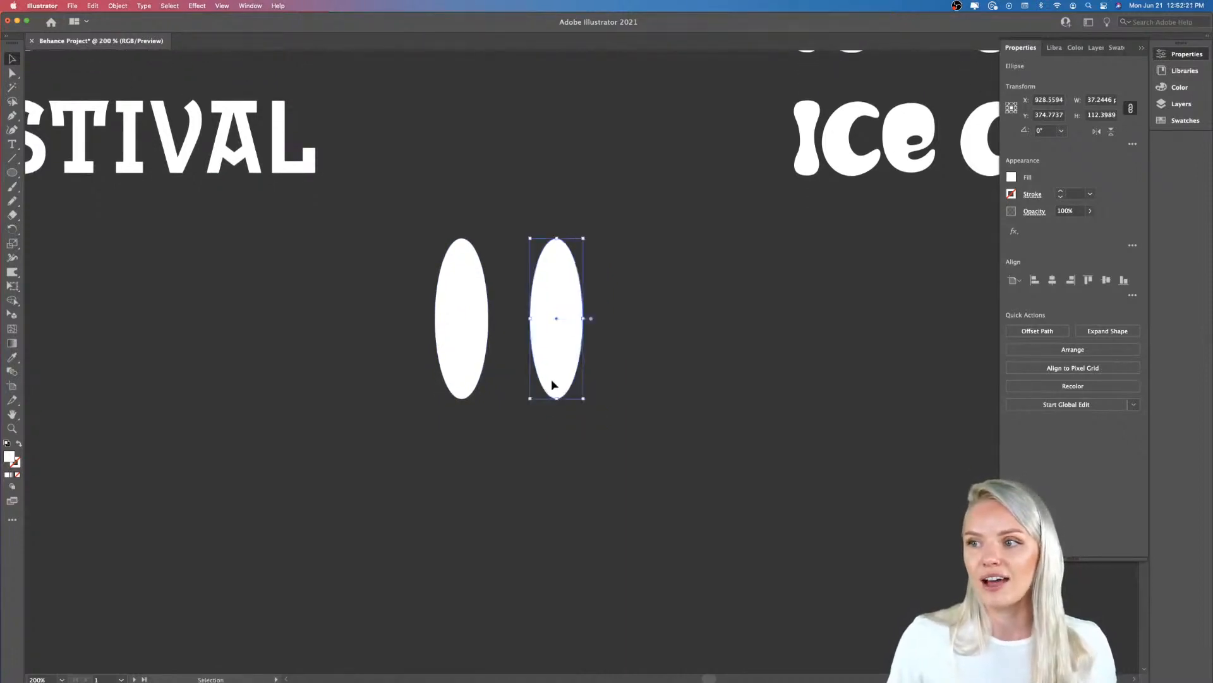
scroll(551, 384, down, 2)
scroll(551, 384, up, 2)
scroll(554, 384, down, 2)
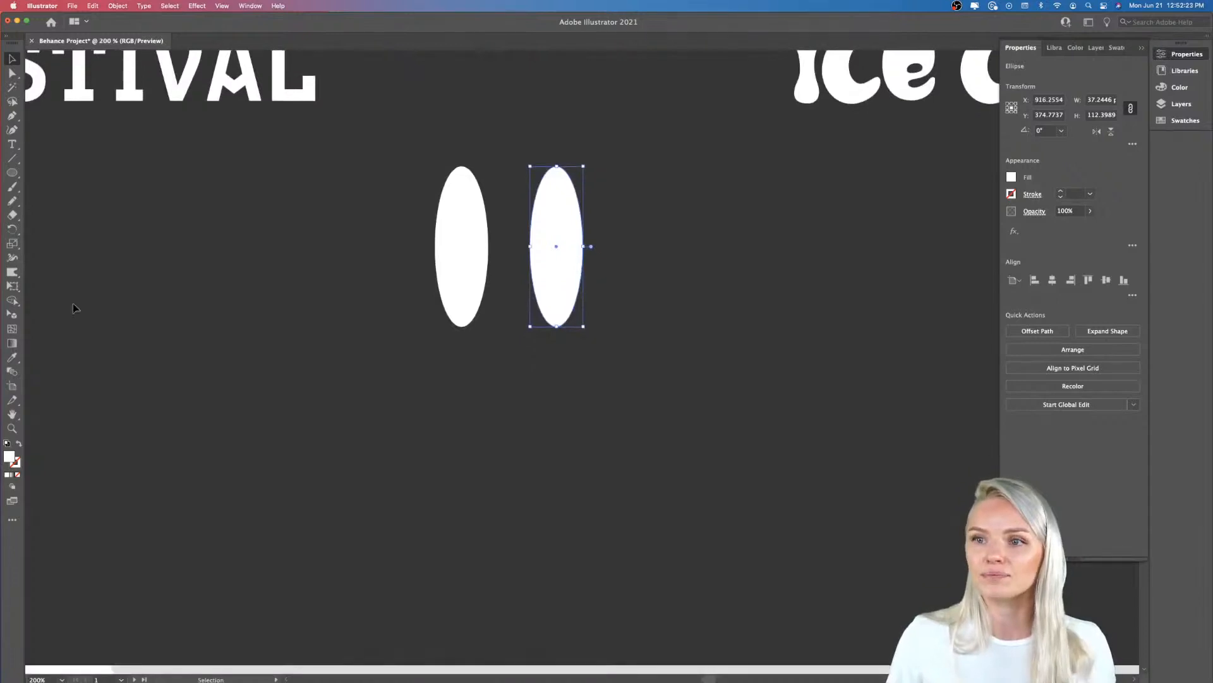
click(12, 201)
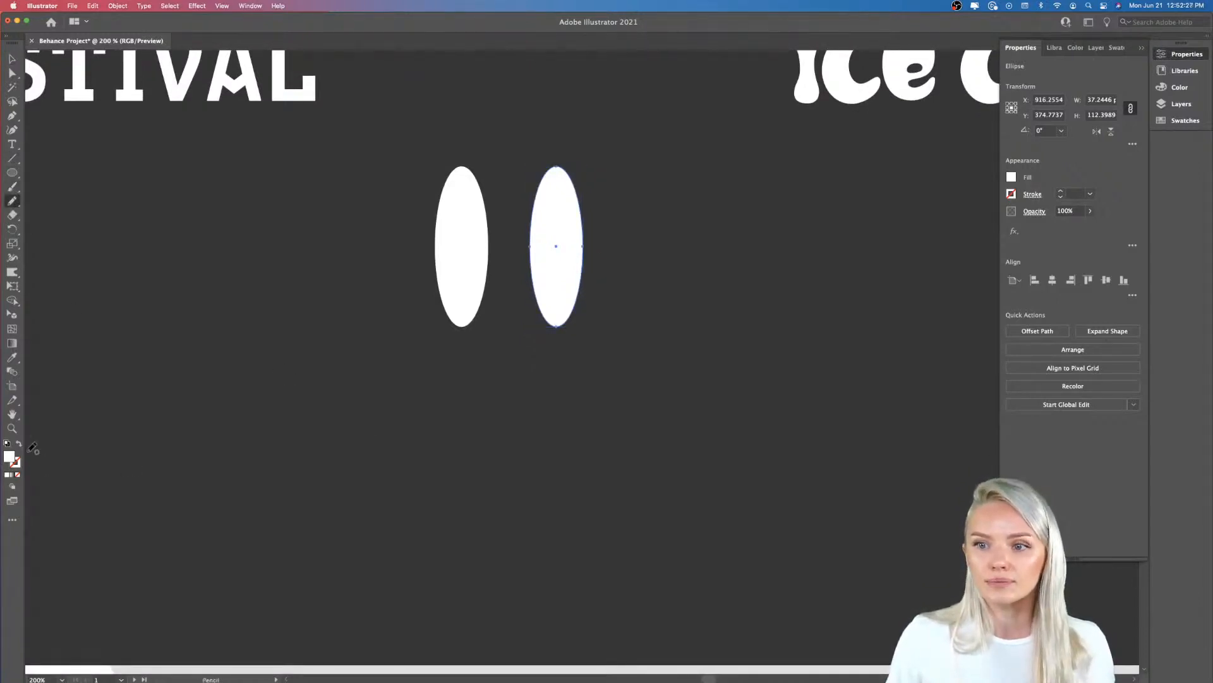
click(18, 444)
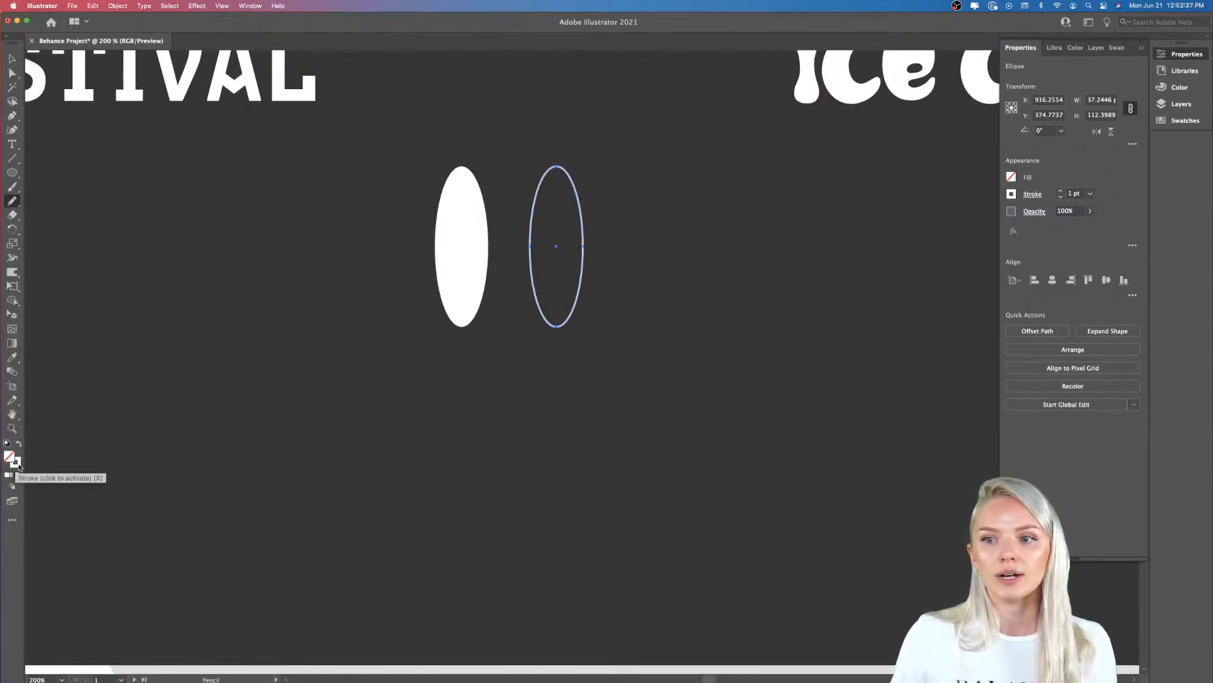
key(shift+x)
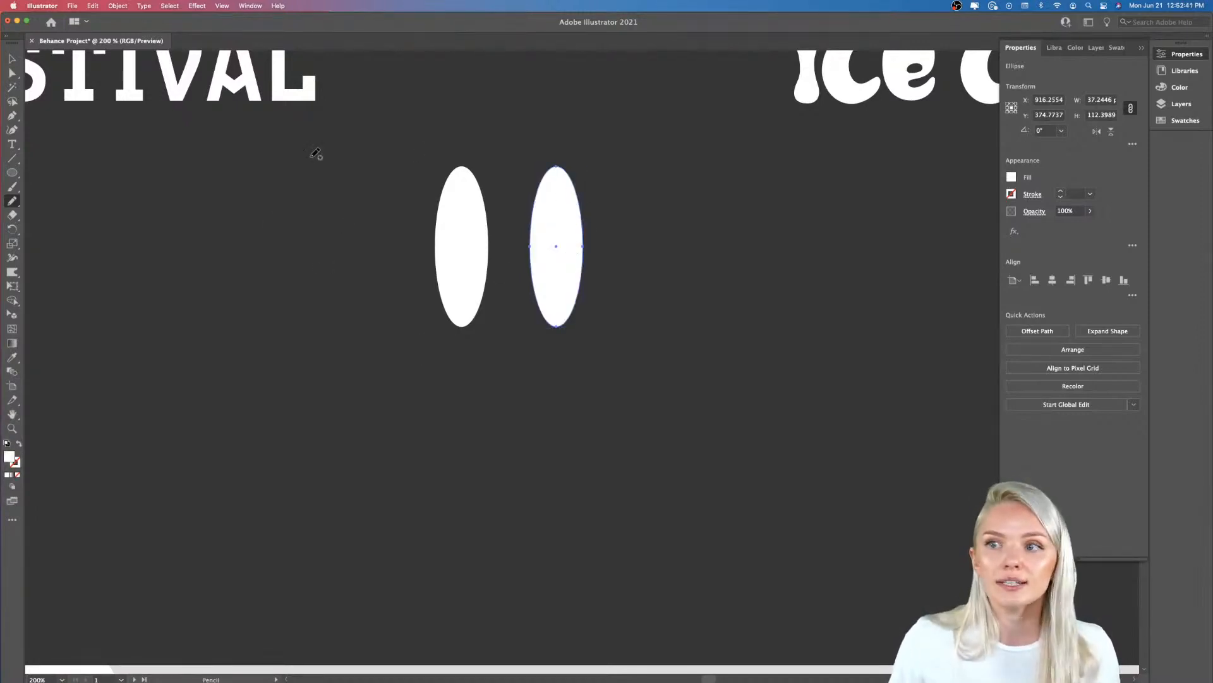
- With nothing selected, set no fill and a white stroke and draw a smile about 241 × 110 px below the eyes with the Pencil tool
key(v)
click(445, 367)
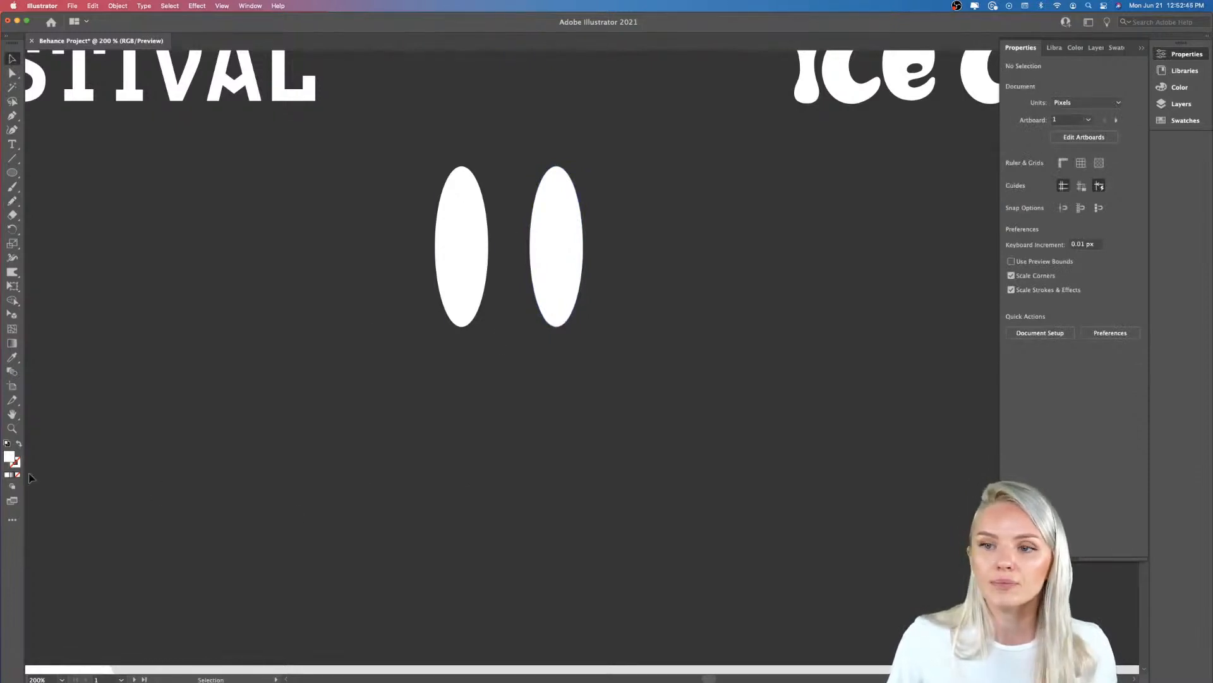
click(19, 445)
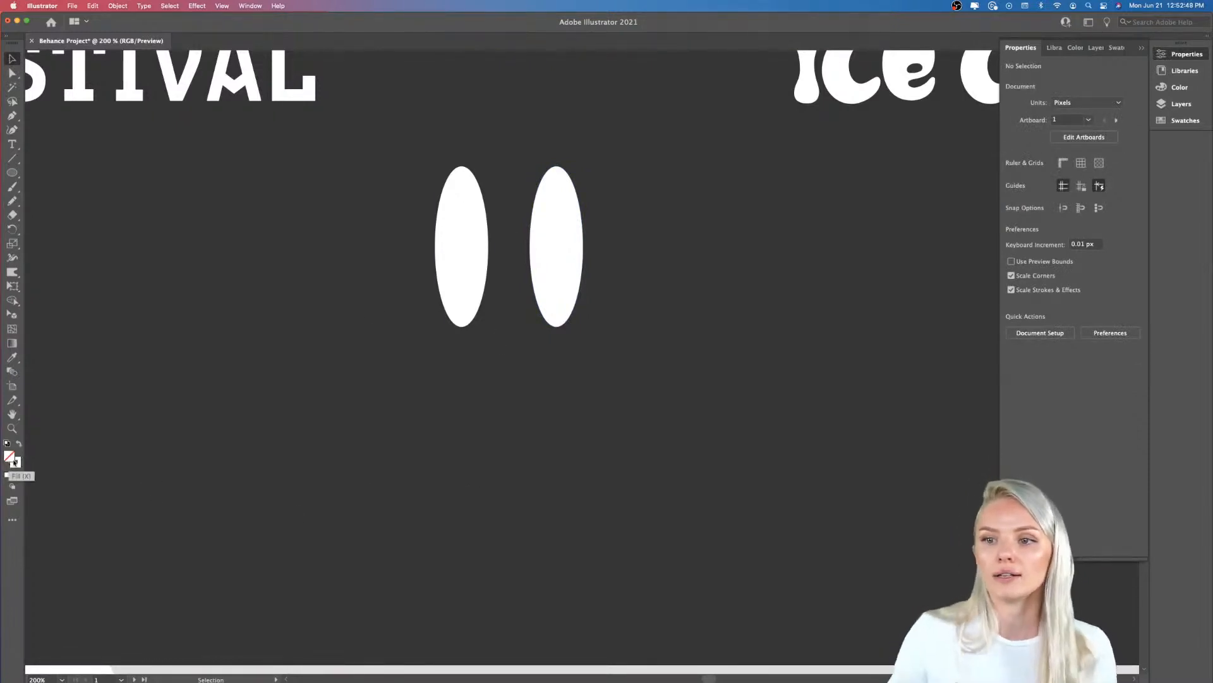
click(12, 201)
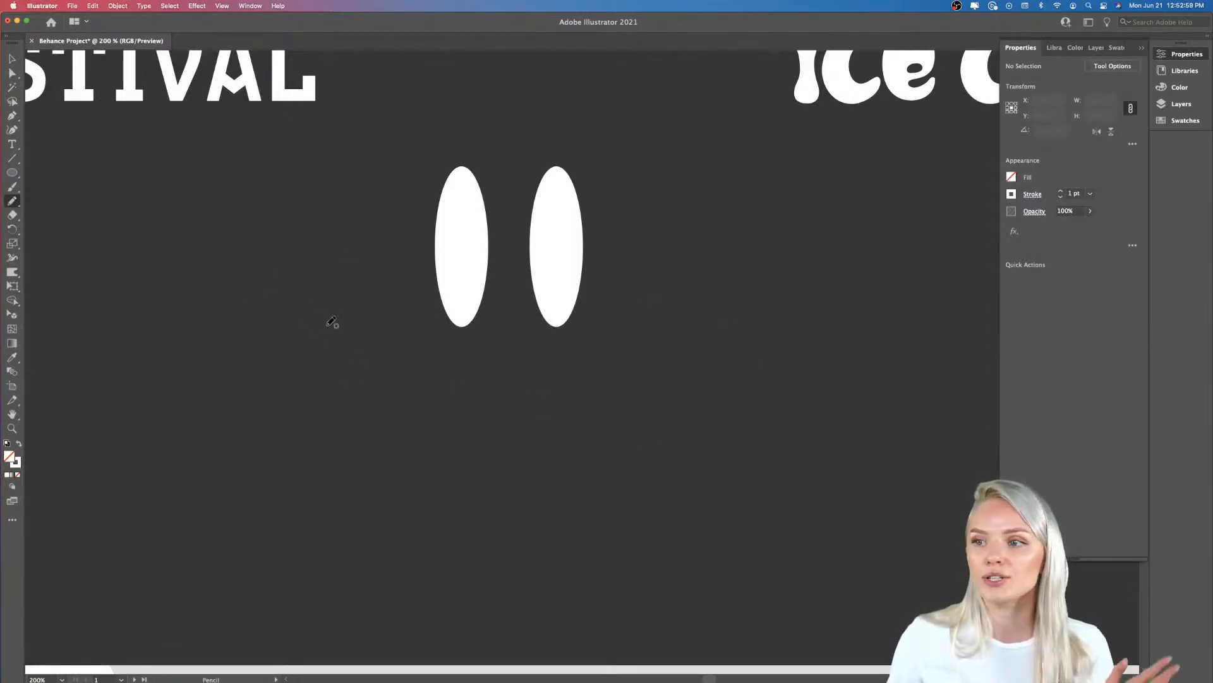
mouse_move(337, 319)
mouse_down()
mouse_move(384, 434)
mouse_move(468, 468)
mouse_move(556, 461)
mouse_move(645, 402)
mouse_move(680, 312)
mouse_up()
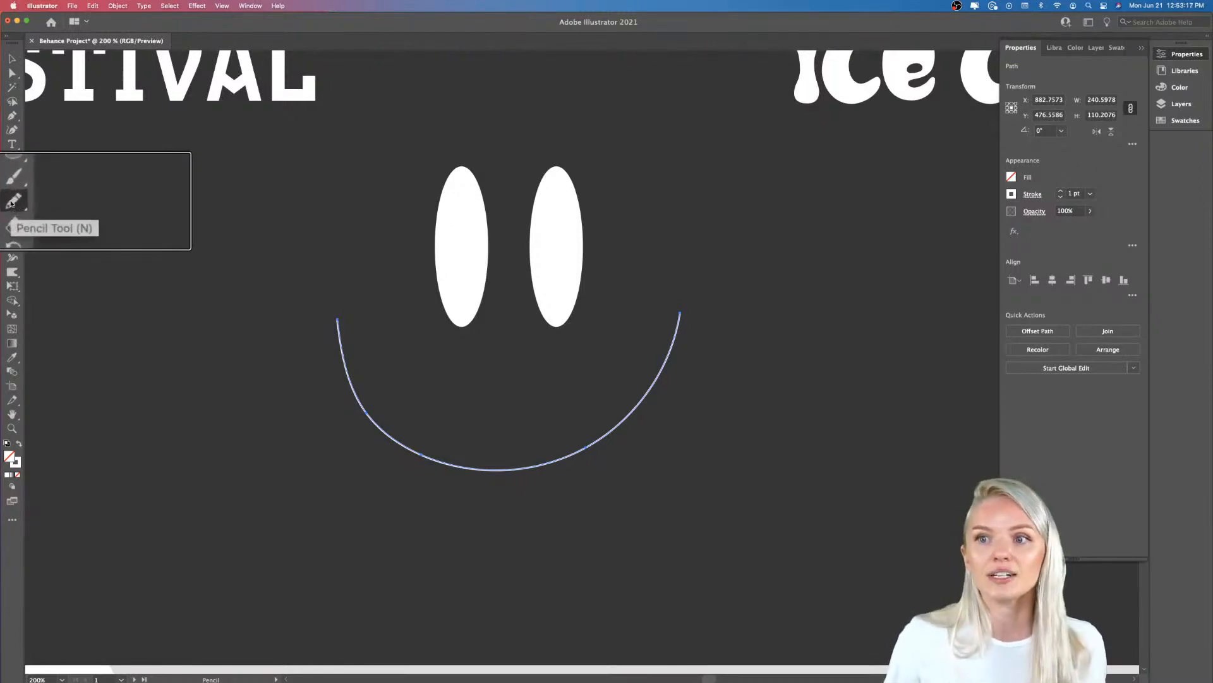
- Set the Pencil tool's Fidelity midway between Accurate and Smooth and draw a second smile about 270 × 110 px below the first
double_click(11, 202)
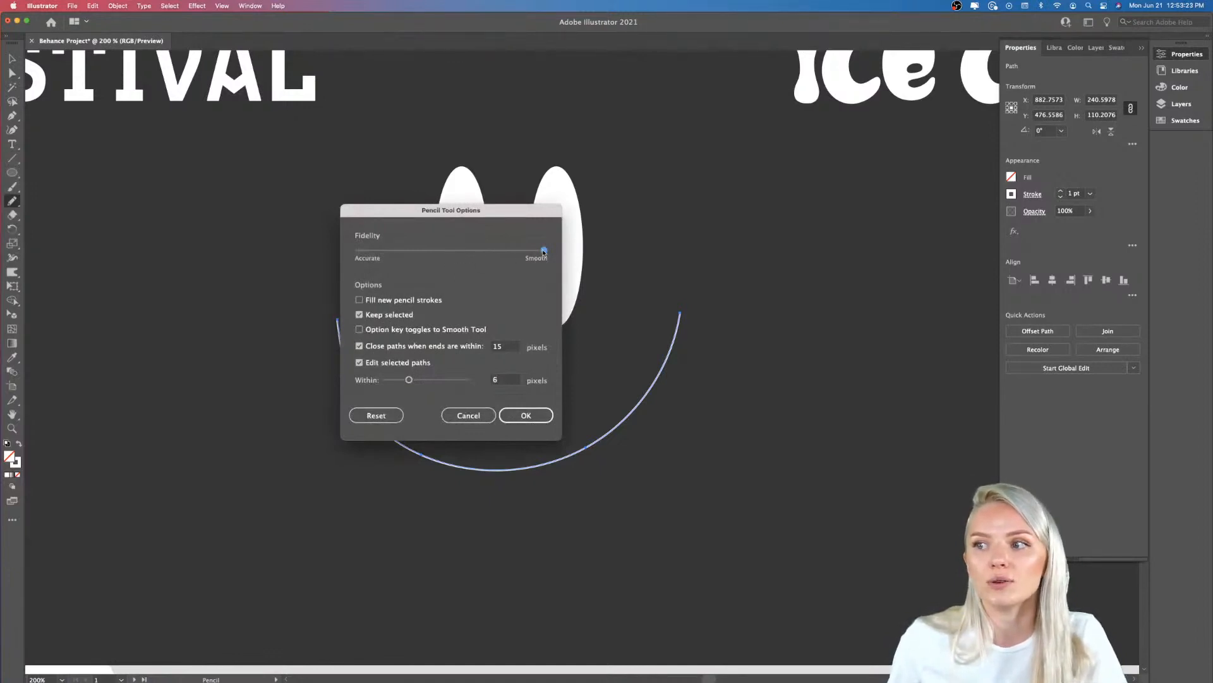
mouse_move(544, 253)
mouse_down()
mouse_move(497, 251)
mouse_move(554, 254)
mouse_up()
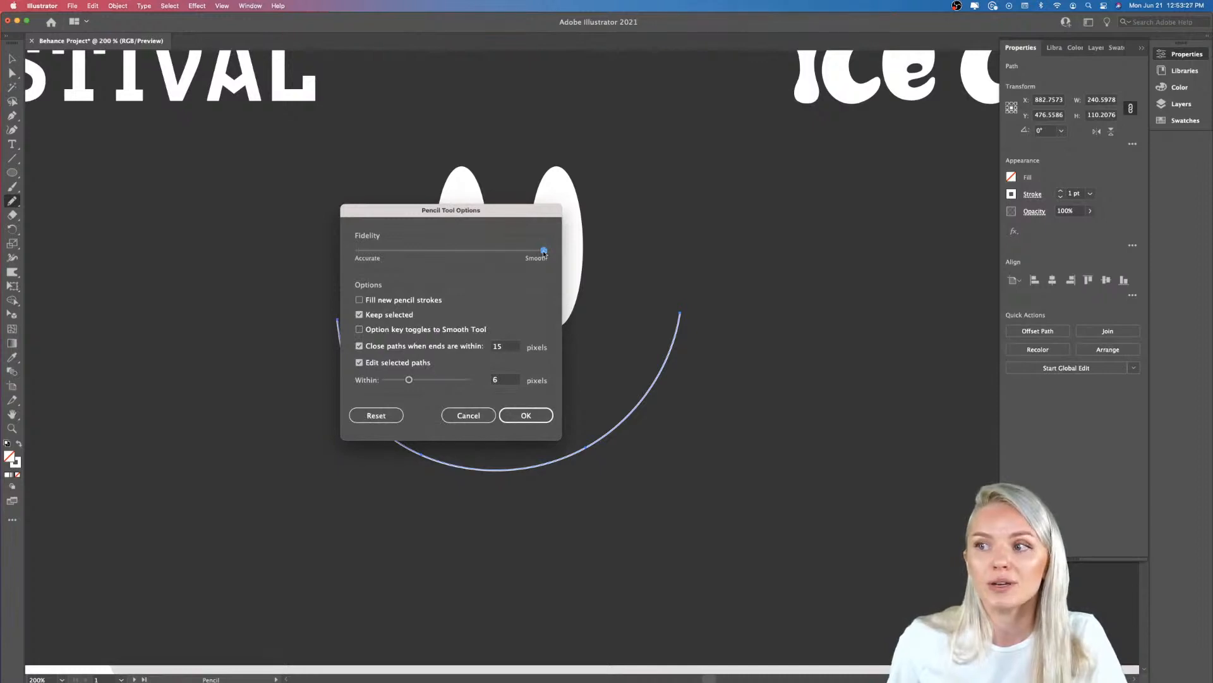
drag(544, 253, 461, 253)
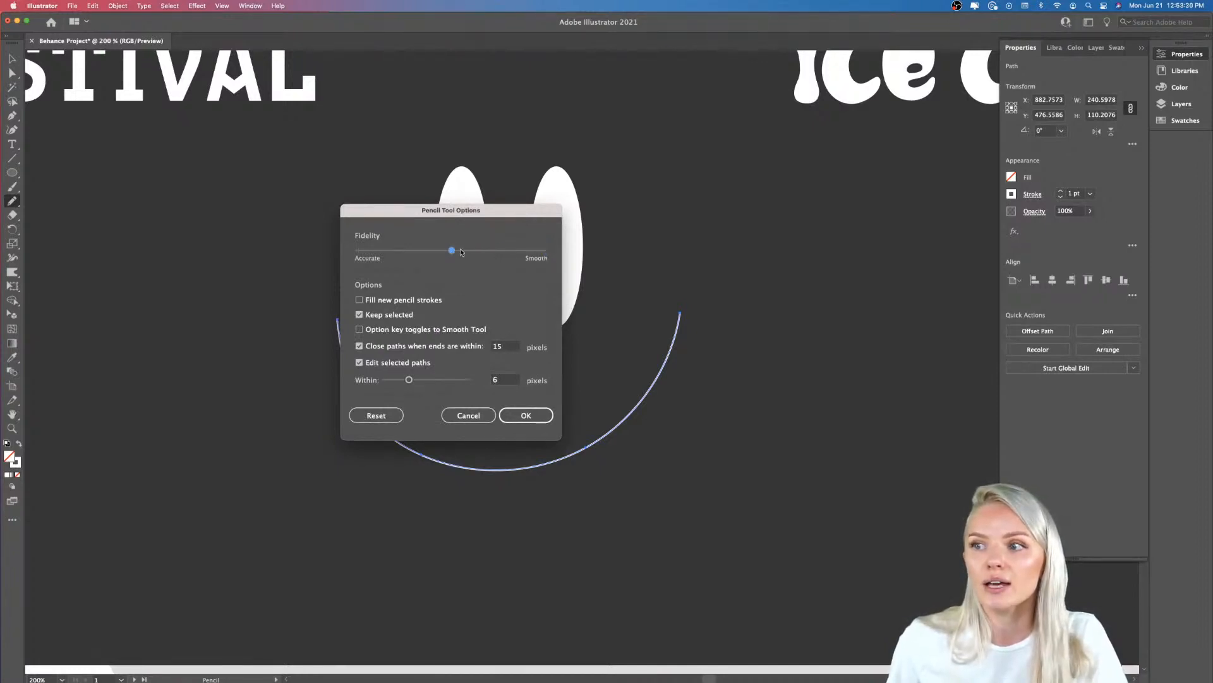
click(526, 415)
mouse_move(291, 449)
mouse_down()
mouse_move(297, 478)
mouse_move(379, 566)
mouse_move(538, 605)
mouse_move(619, 562)
mouse_move(675, 456)
mouse_up()
scroll(373, 518, down, 1)
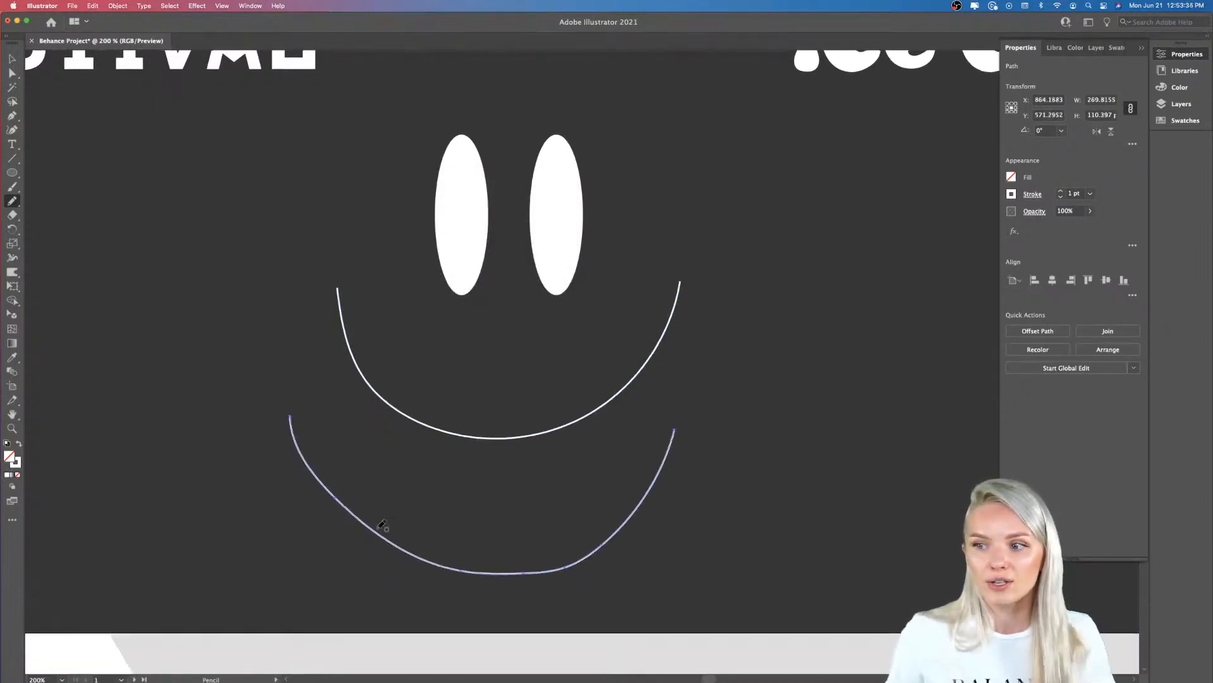
- Set the Pencil tool's Fidelity to fully Accurate and draw a third smile about 308 × 121 px below the second
scroll(383, 561, up, 2)
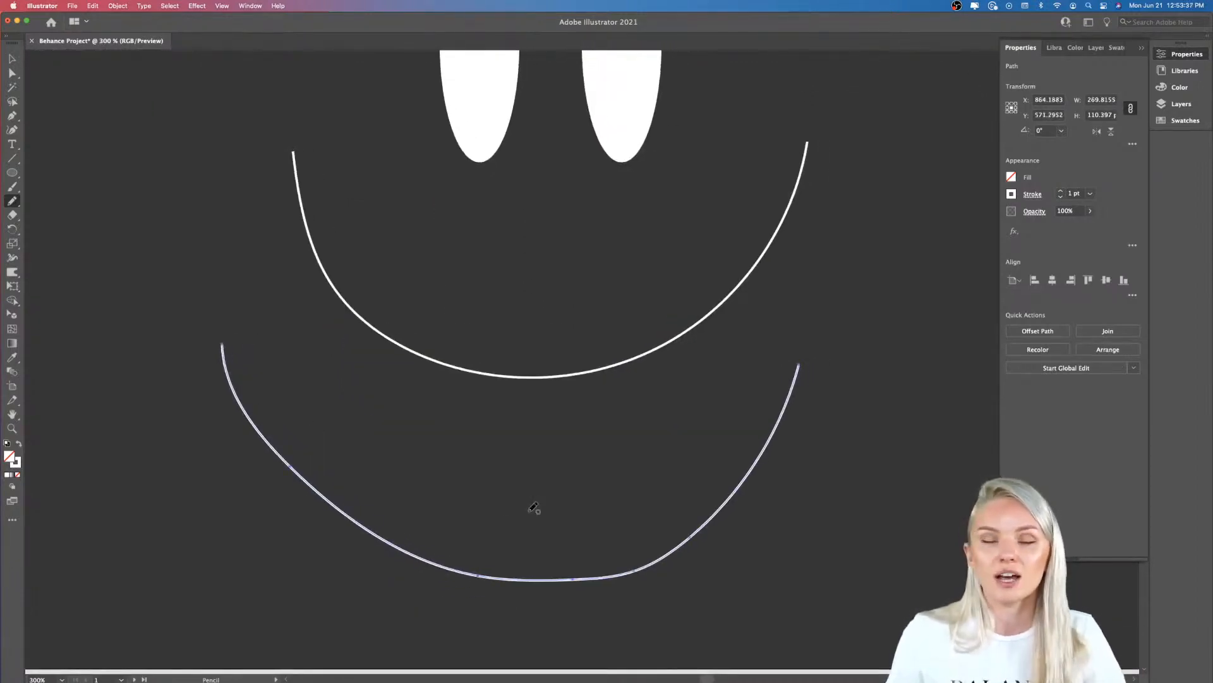
scroll(535, 509, down, 1)
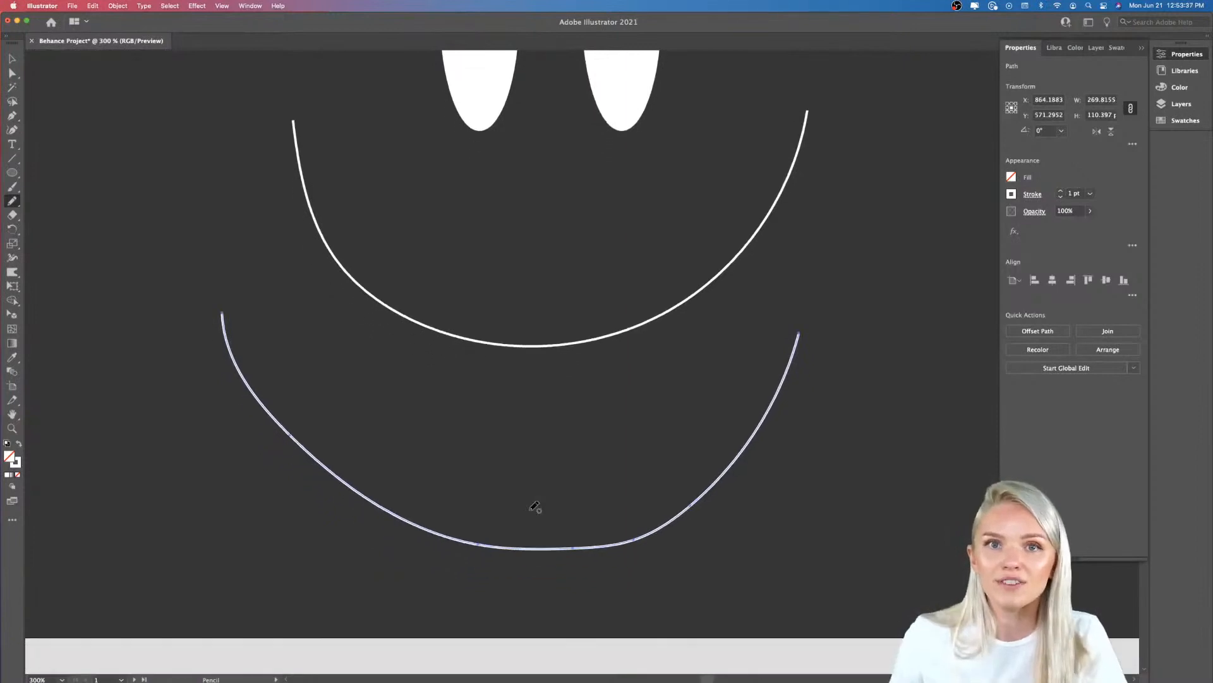
double_click(12, 201)
drag(447, 252, 364, 258)
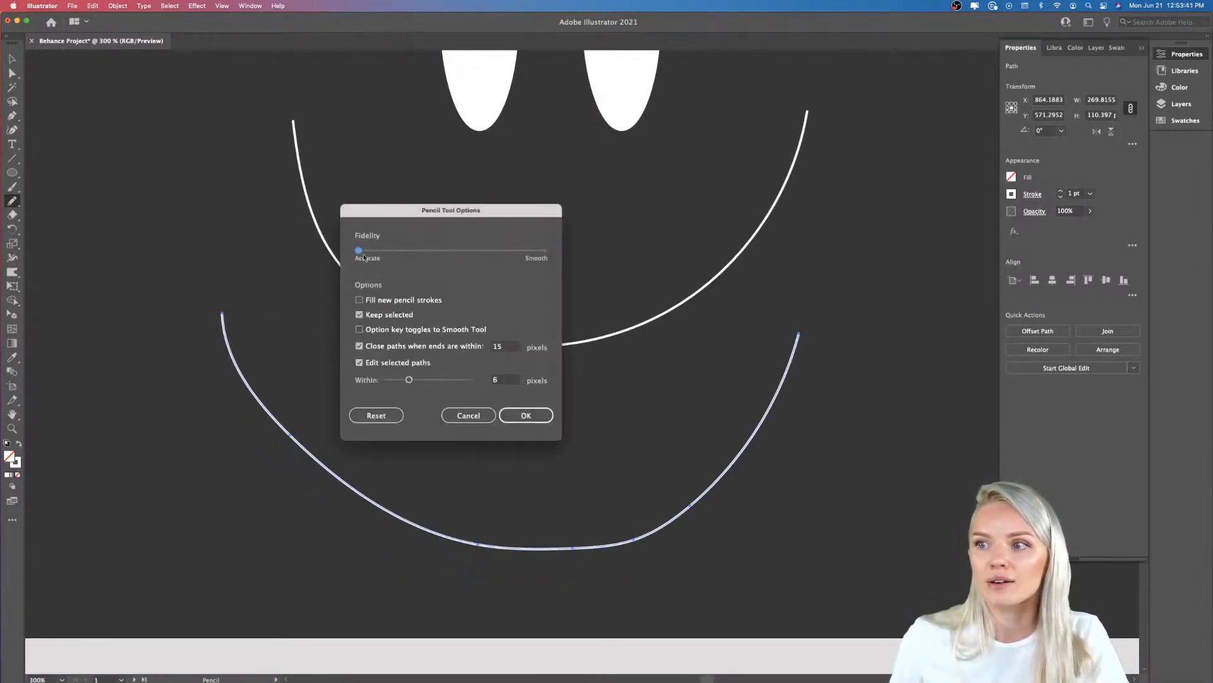
click(526, 415)
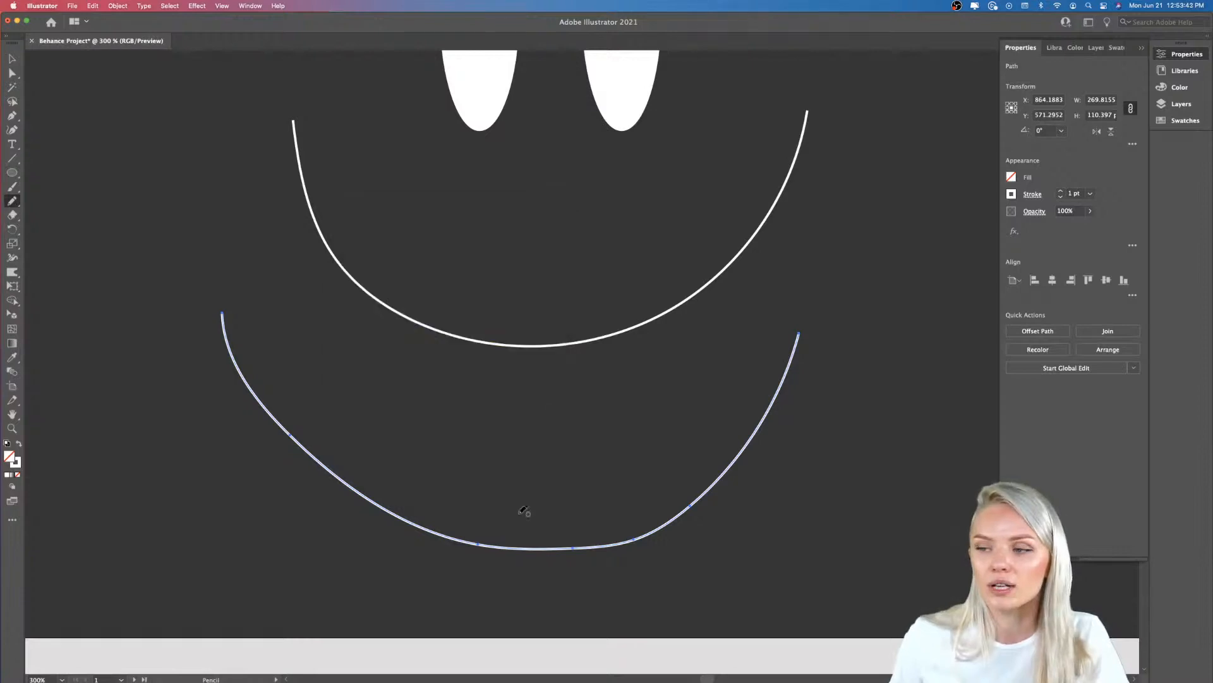
mouse_move(195, 396)
mouse_down()
mouse_move(194, 433)
mouse_move(240, 526)
mouse_move(403, 624)
mouse_move(568, 653)
mouse_move(782, 557)
mouse_move(851, 438)
mouse_up()
scroll(836, 481, down, 1)
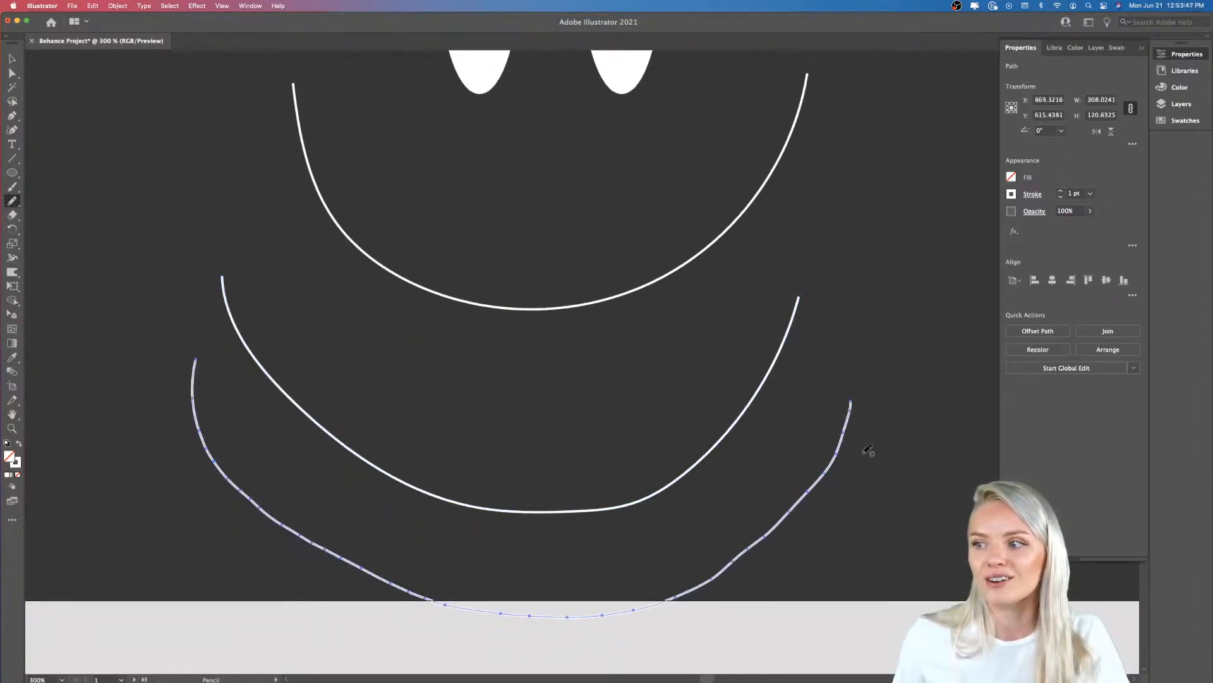
- Delete the second and third trial smiles, keeping only the first smile below the eyes
key(v)
click(759, 607)
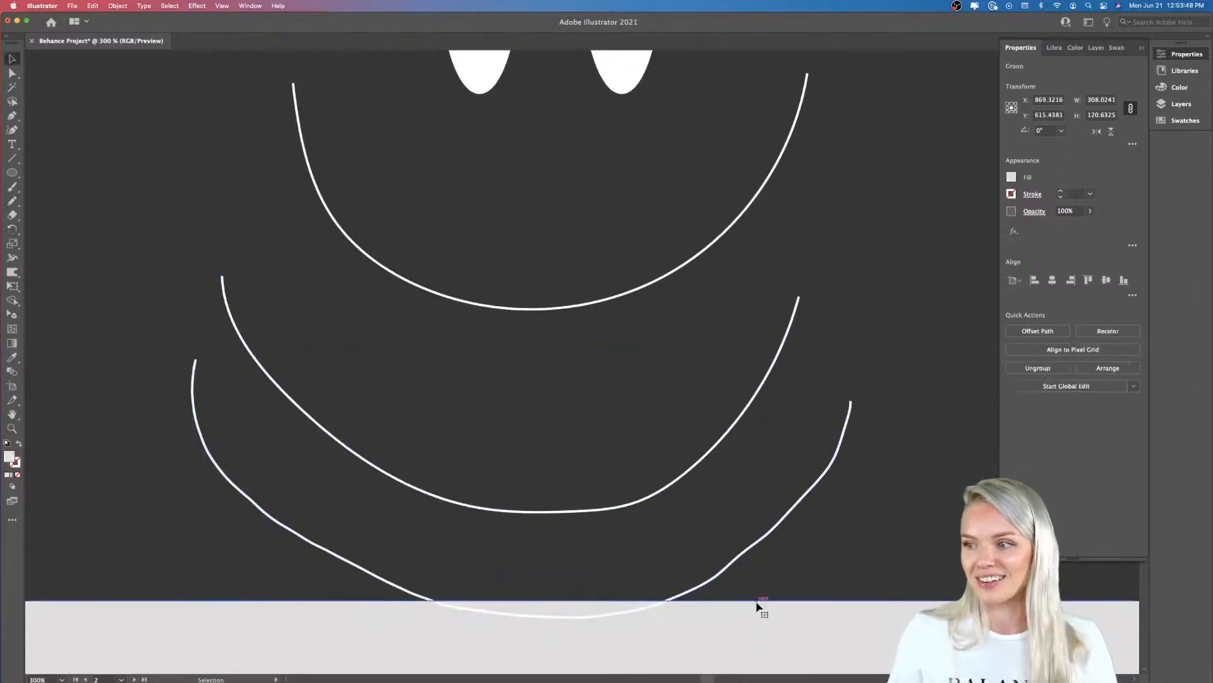
click(257, 506)
key(Delete)
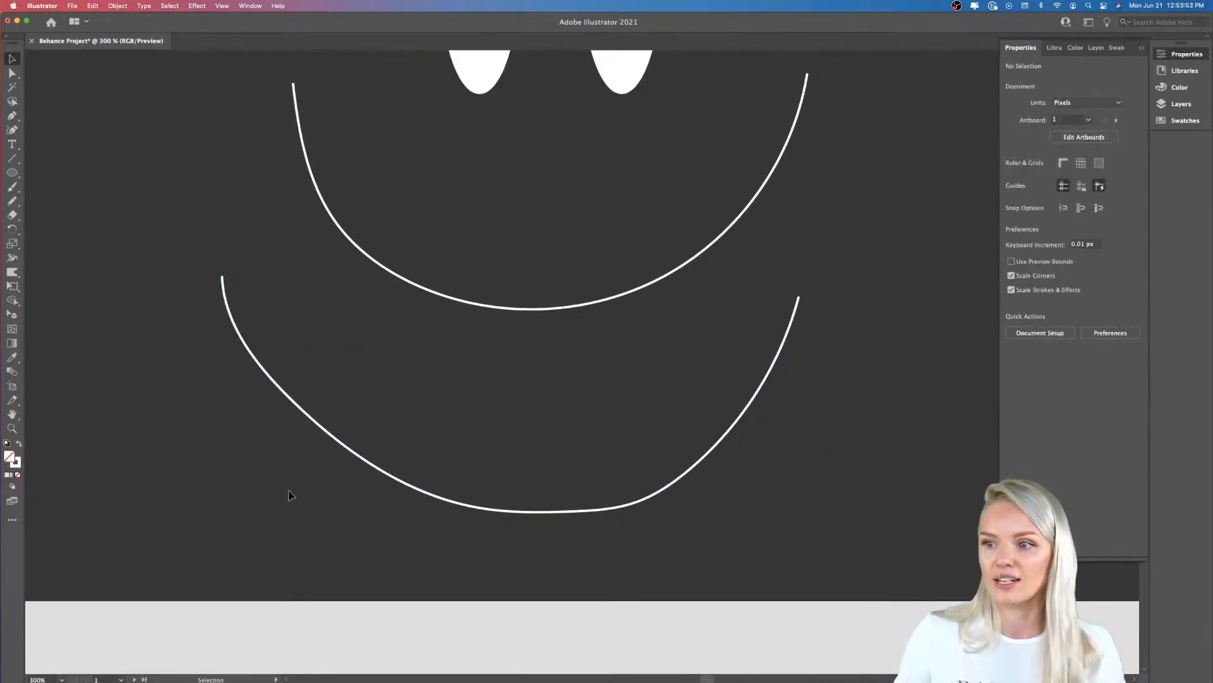
click(352, 451)
key(Delete)
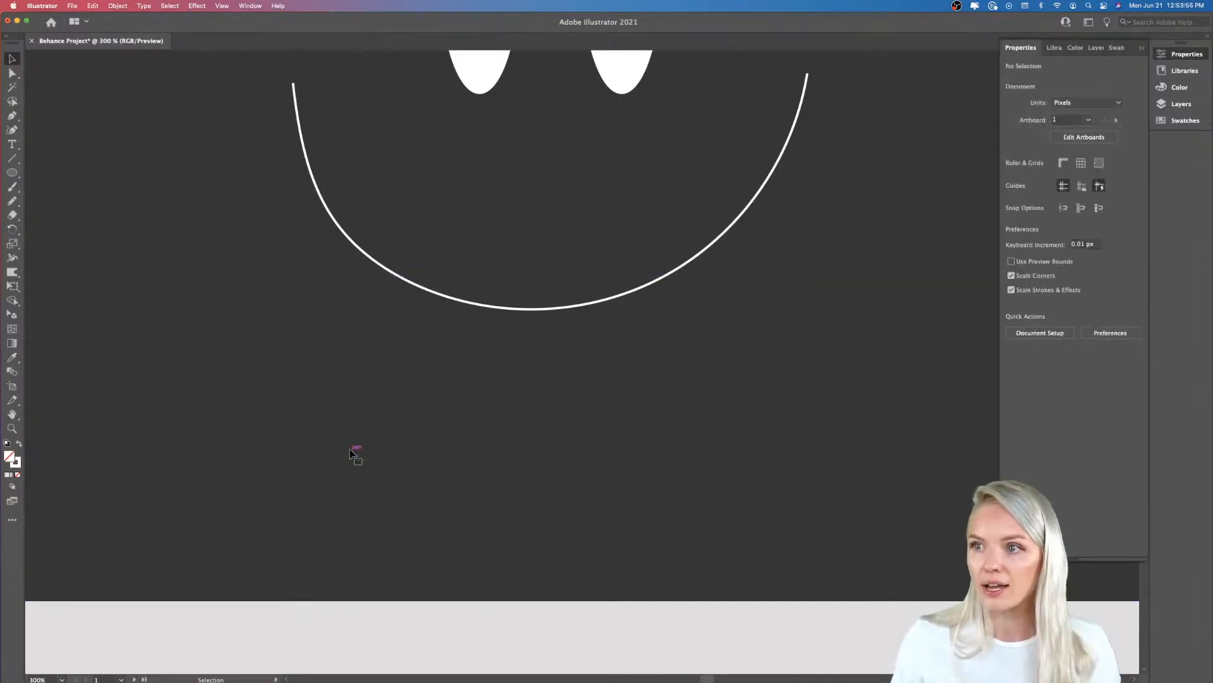
- Set the Pencil tool's Fidelity to fully Smooth and draw short arcs about 36 × 16 px and 32 × 20 px across the smile's left and right ends
scroll(352, 451, up, 5)
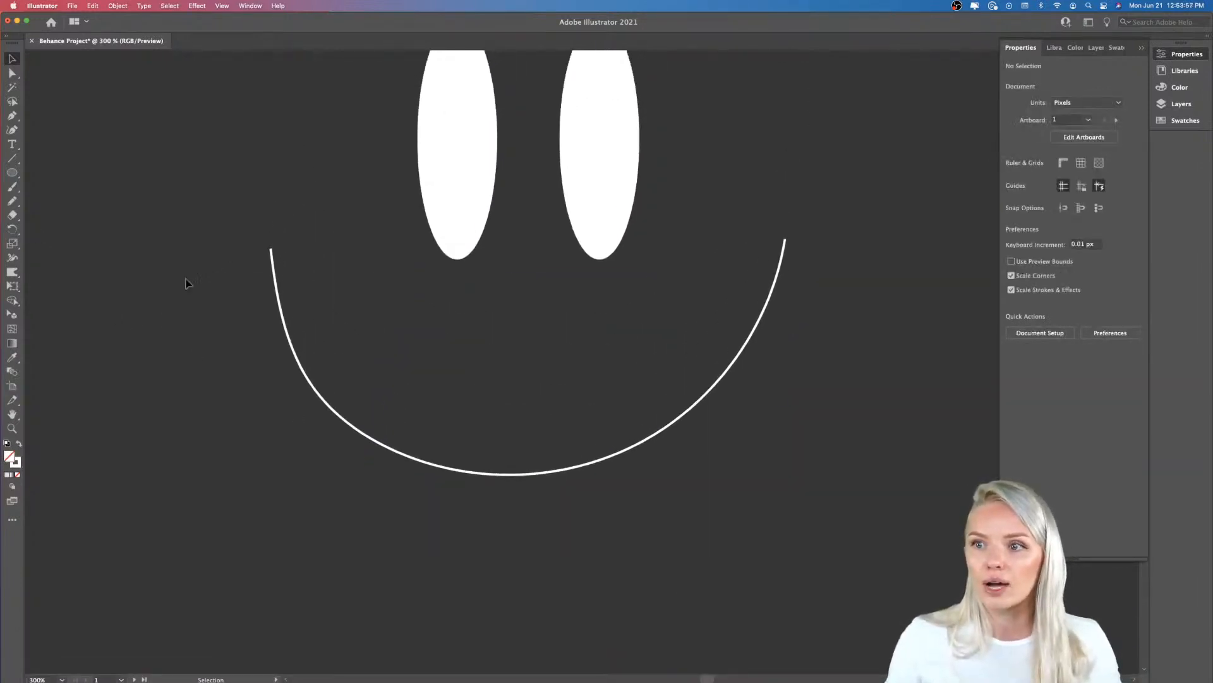
double_click(14, 201)
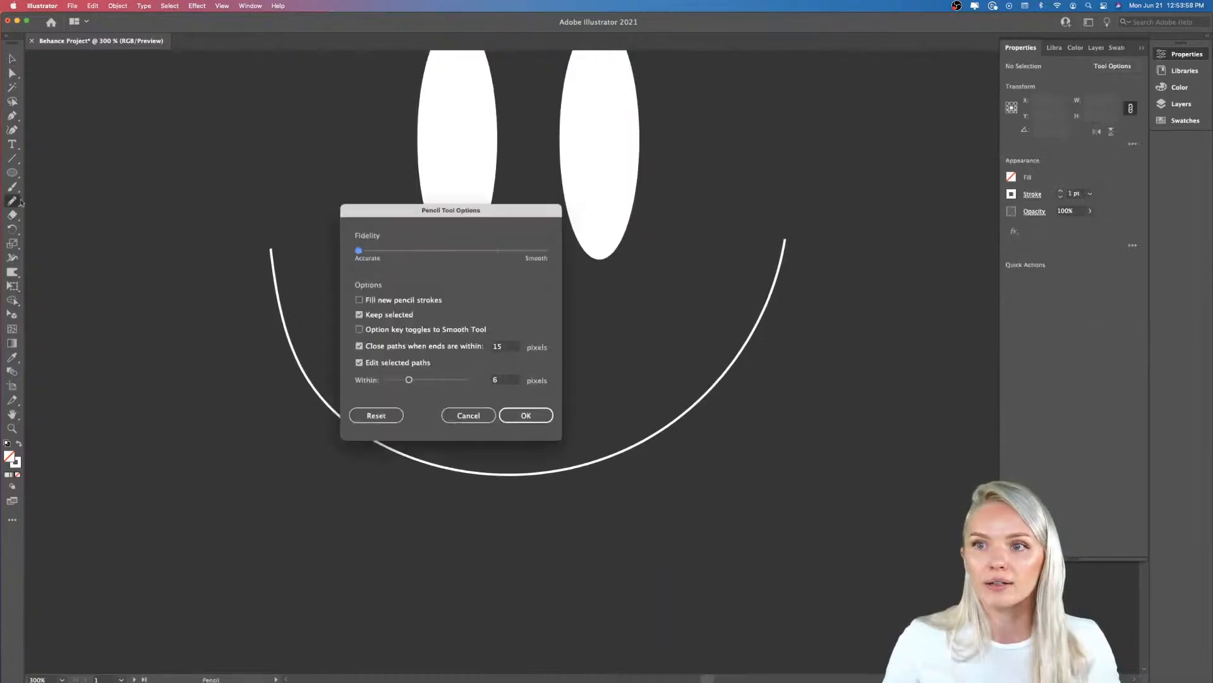
drag(359, 251, 530, 253)
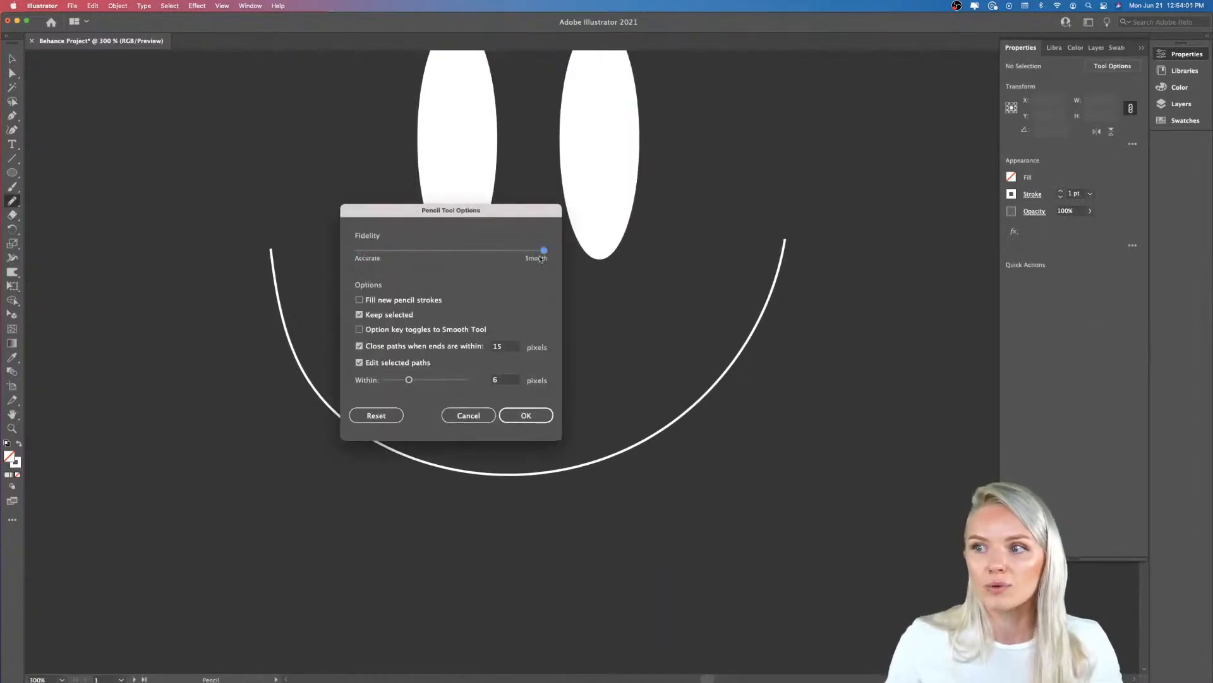
click(526, 415)
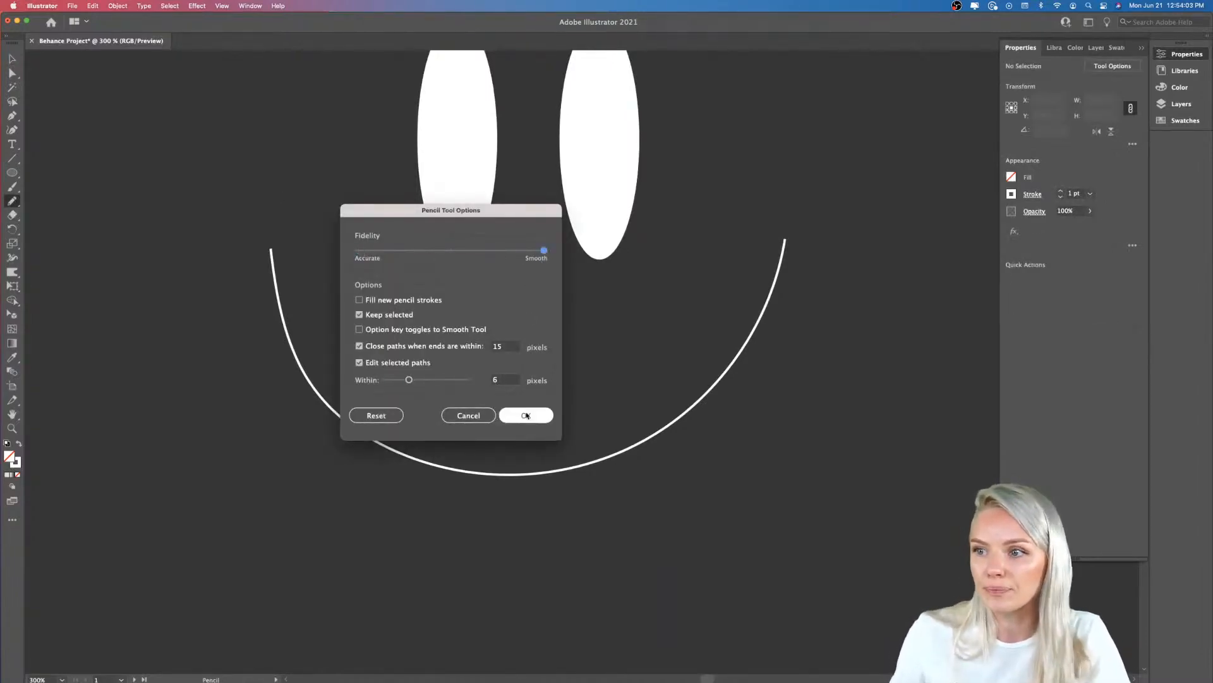
click(526, 416)
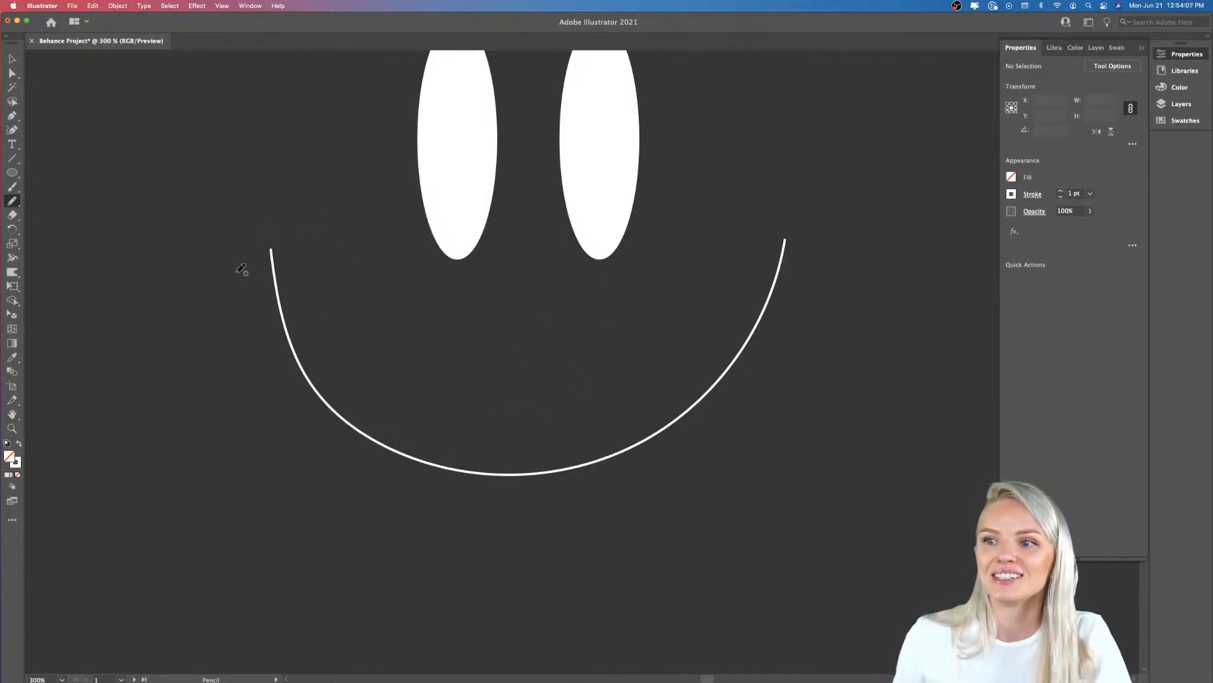
mouse_move(233, 282)
mouse_down()
mouse_move(292, 253)
mouse_move(310, 266)
mouse_up()
mouse_move(751, 247)
mouse_down()
mouse_move(770, 238)
mouse_move(818, 258)
mouse_move(817, 278)
mouse_up()
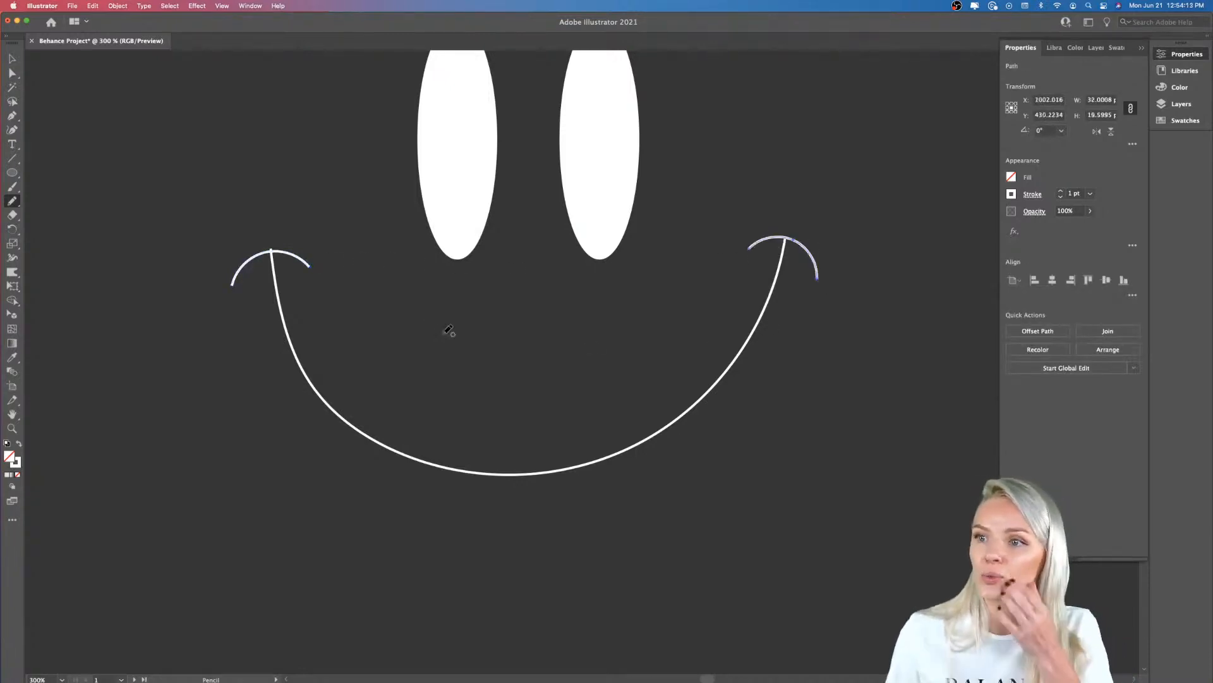
- Move the two short arcs slightly inward so they sit over the ends of the smile
click(12, 58)
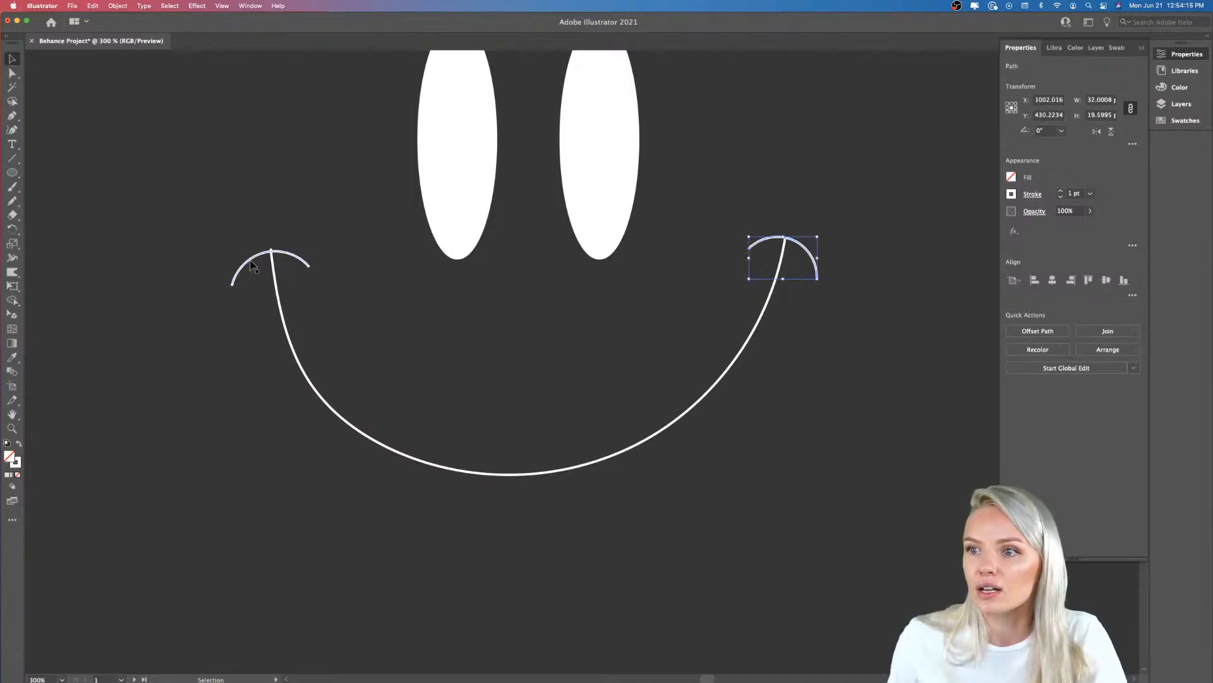
drag(250, 261, 253, 261)
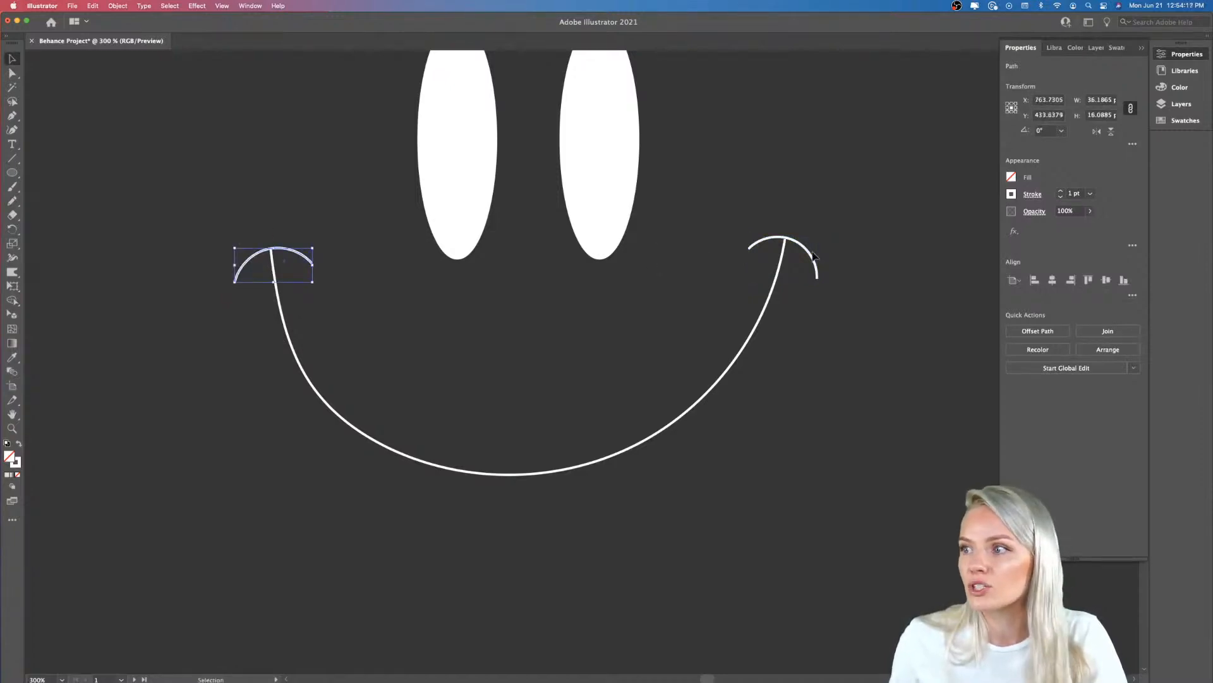
drag(814, 256, 809, 256)
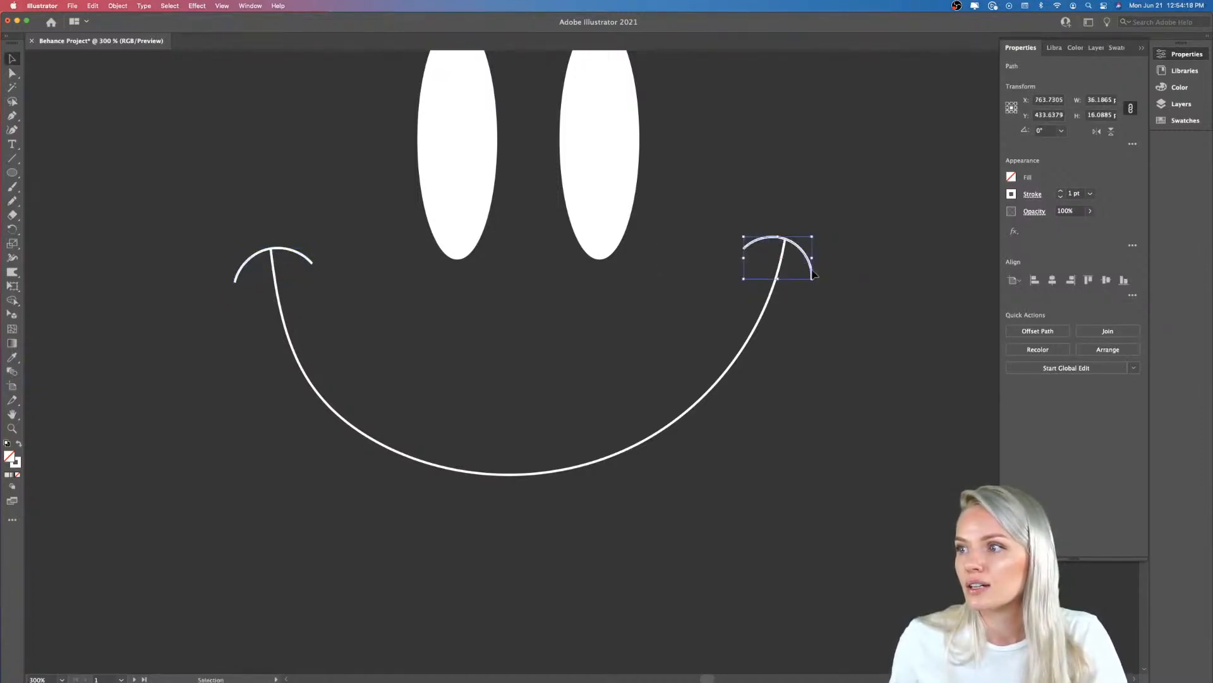
click(798, 393)
- Select the smile together with both end arcs and set their stroke weight to 4 pt
scroll(798, 394, down, 10)
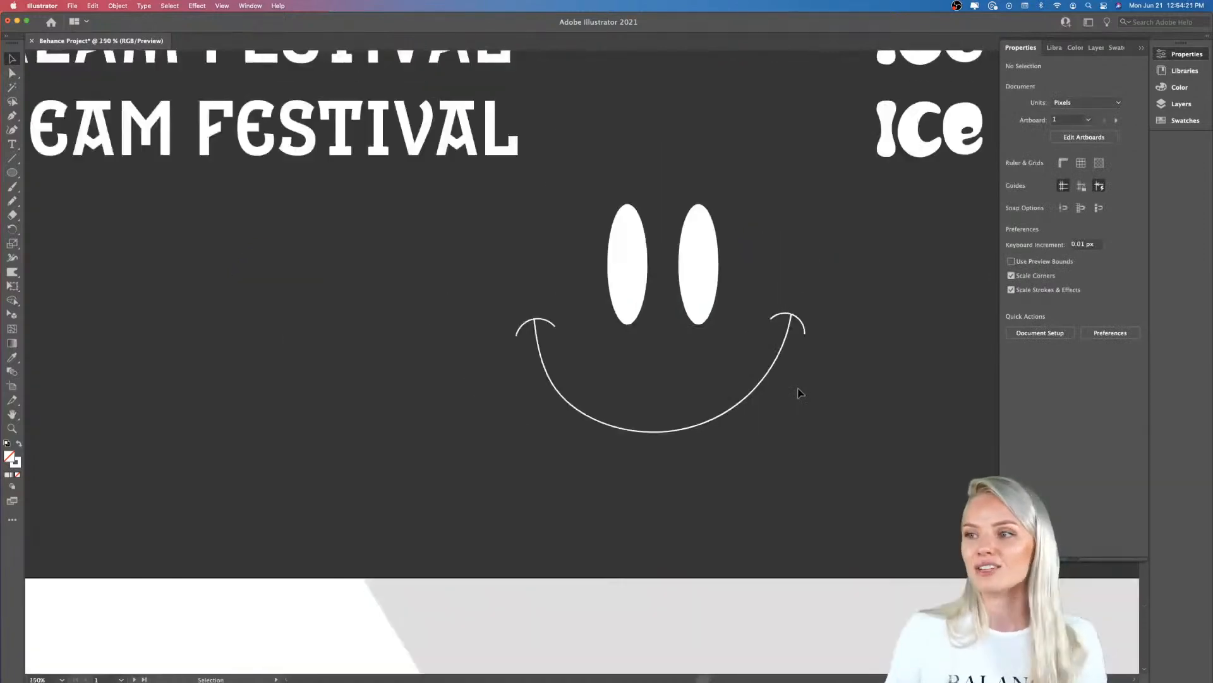
scroll(674, 389, up, 5)
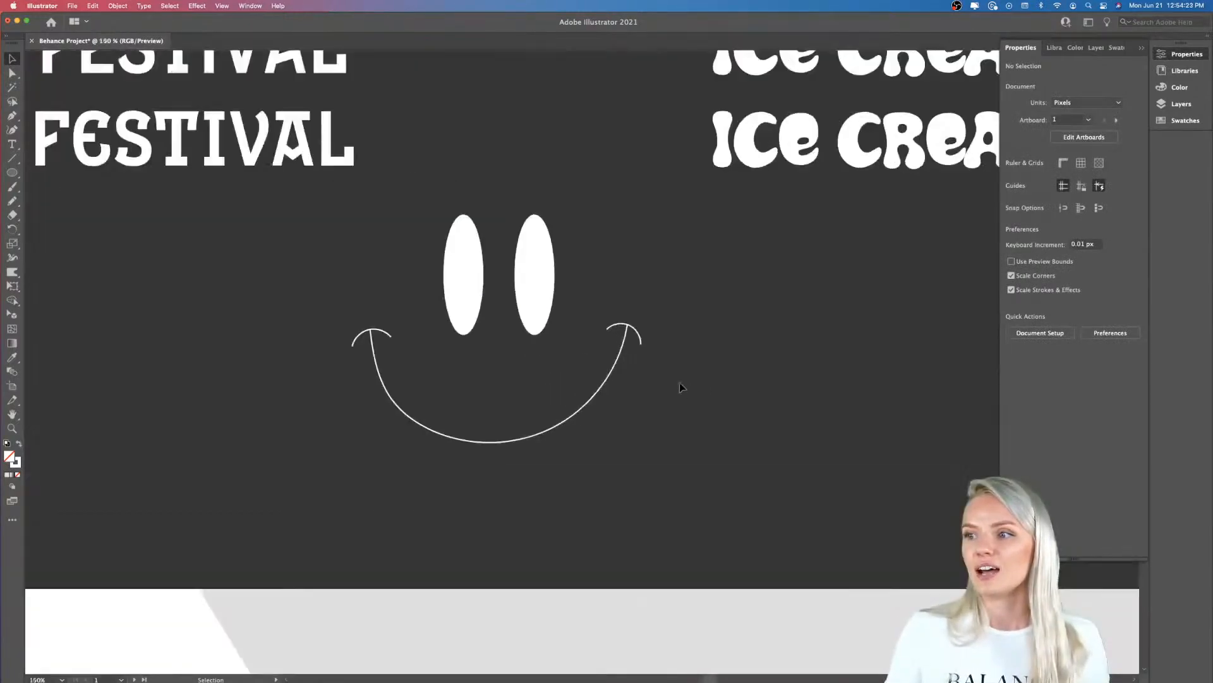
scroll(510, 381, up, 5)
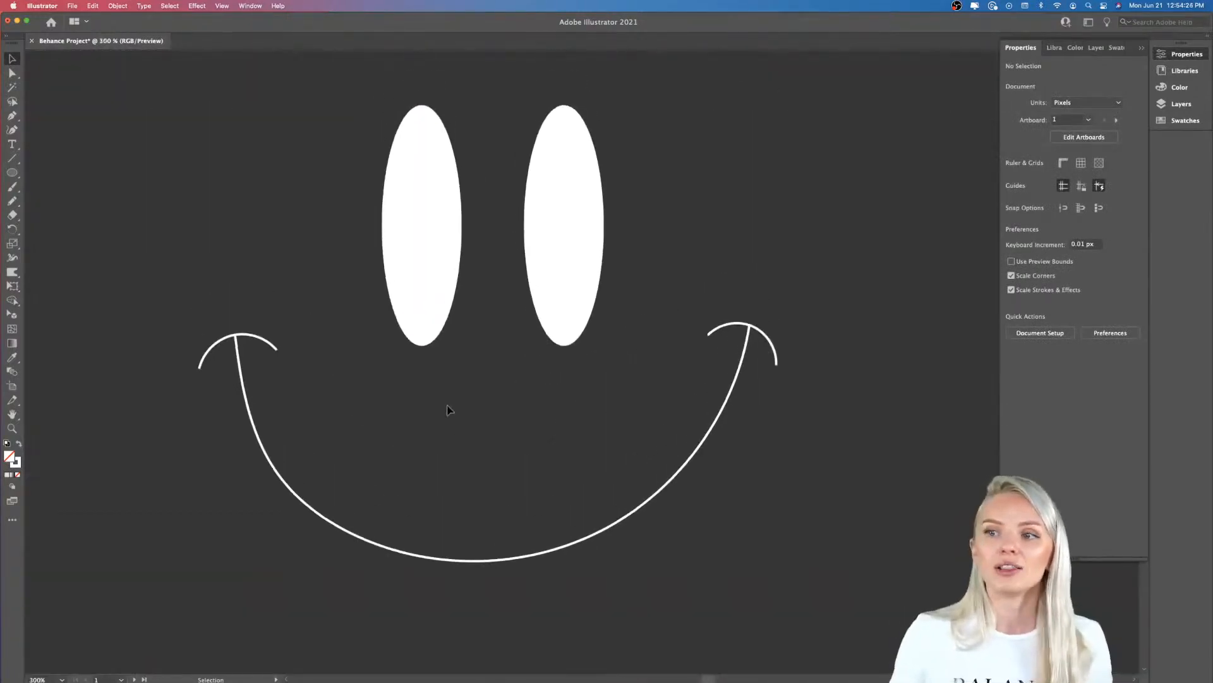
click(664, 496)
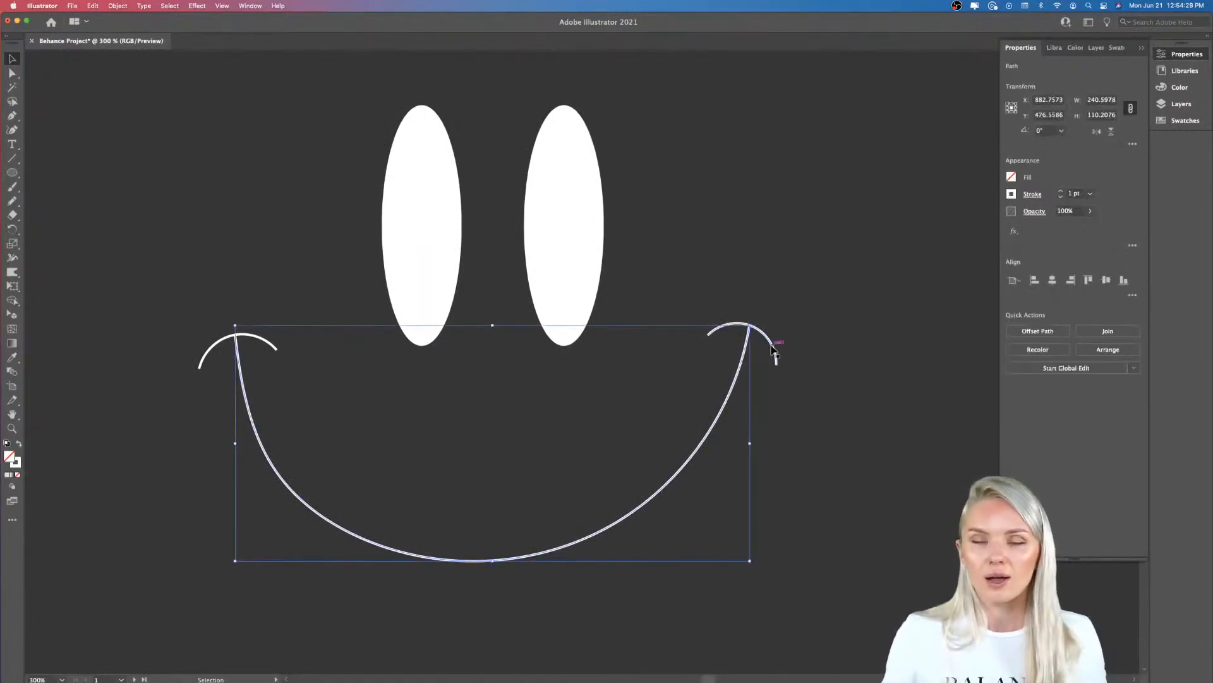
shift+click(775, 351)
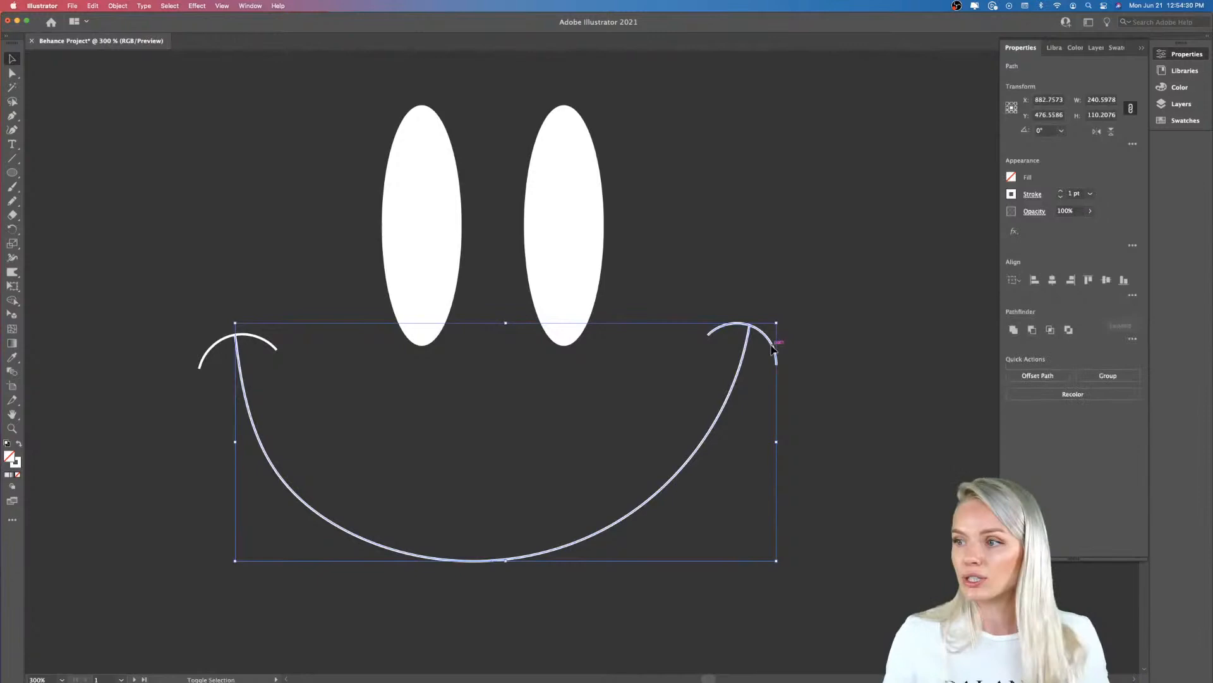
shift+click(251, 338)
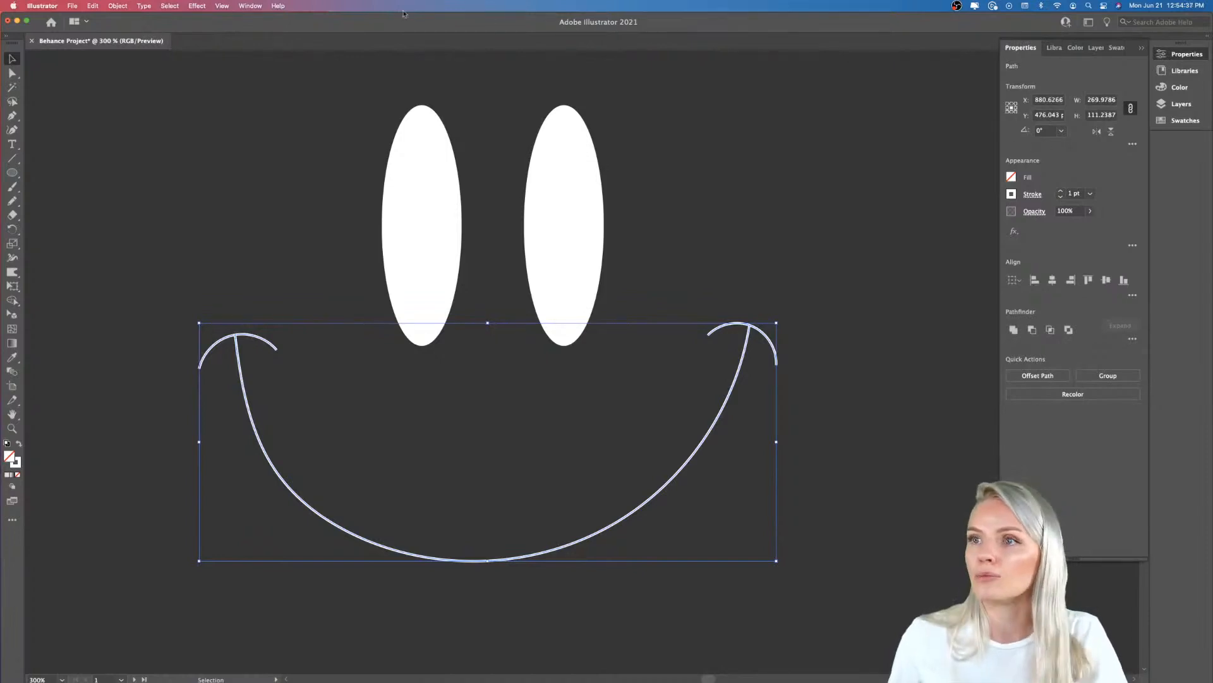
click(255, 8)
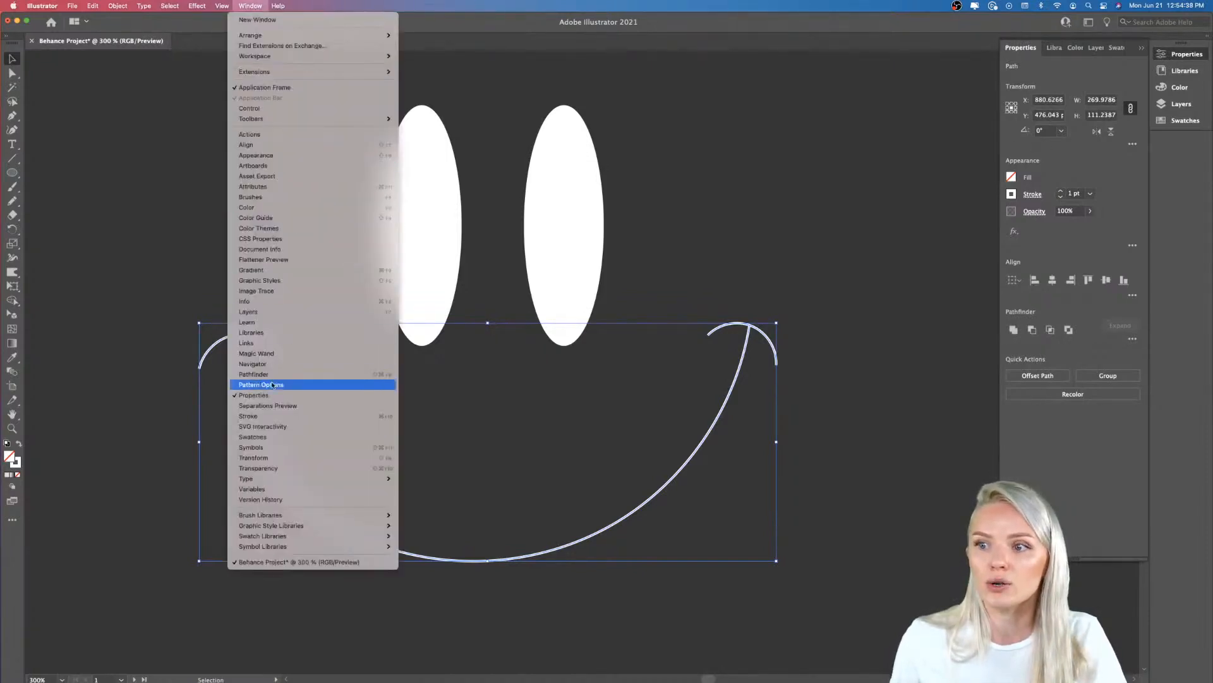
click(250, 5)
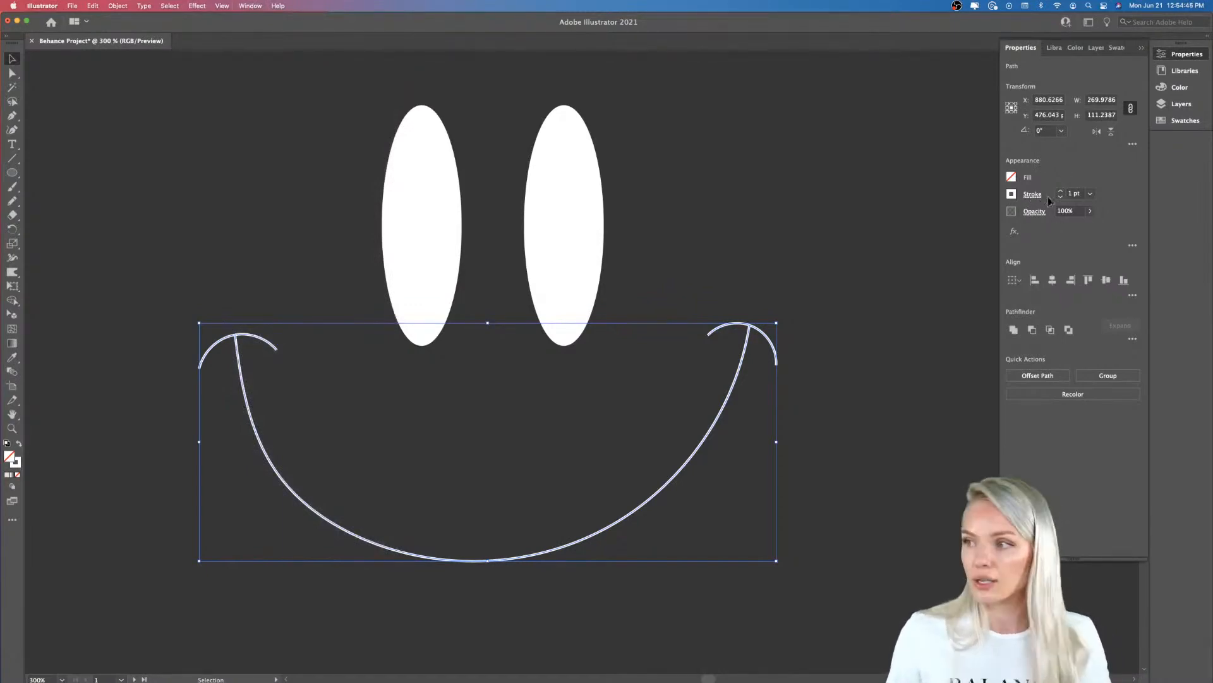
click(1078, 184)
click(1079, 184)
click(1079, 184)
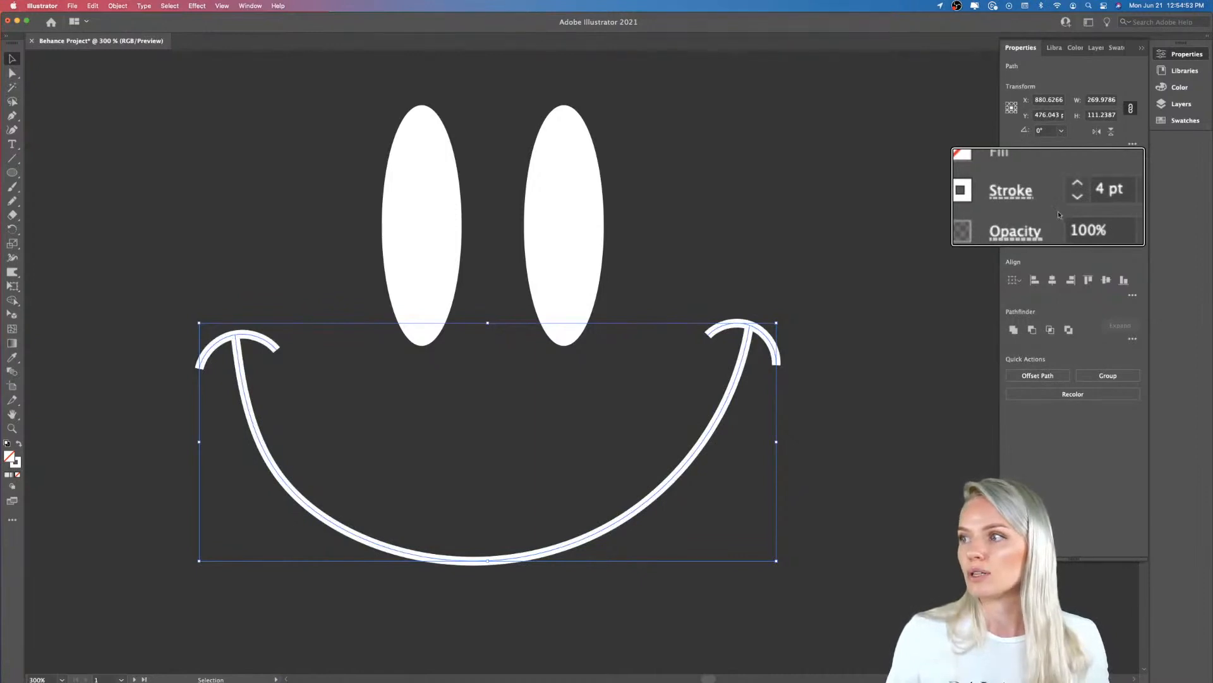
click(893, 390)
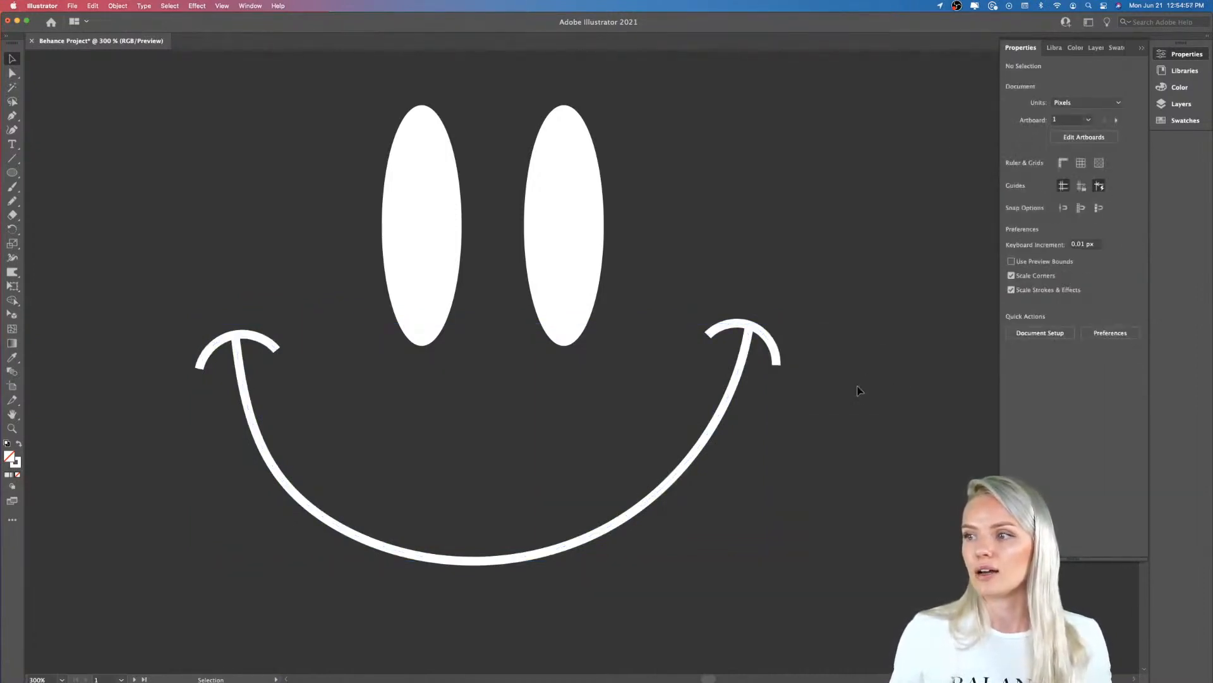
- Examine the smiley face alongside the two ICE CREAM FESTIVAL text samples on the dark header
scroll(857, 390, down, 6)
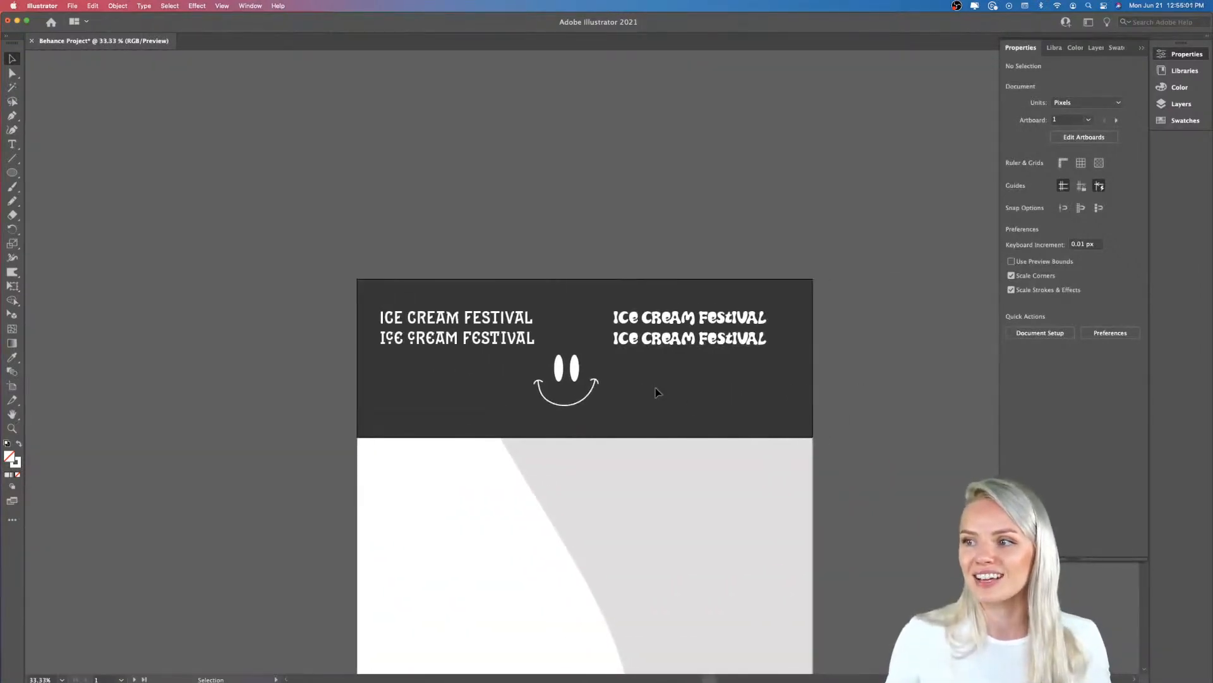
scroll(656, 392, up, 3)
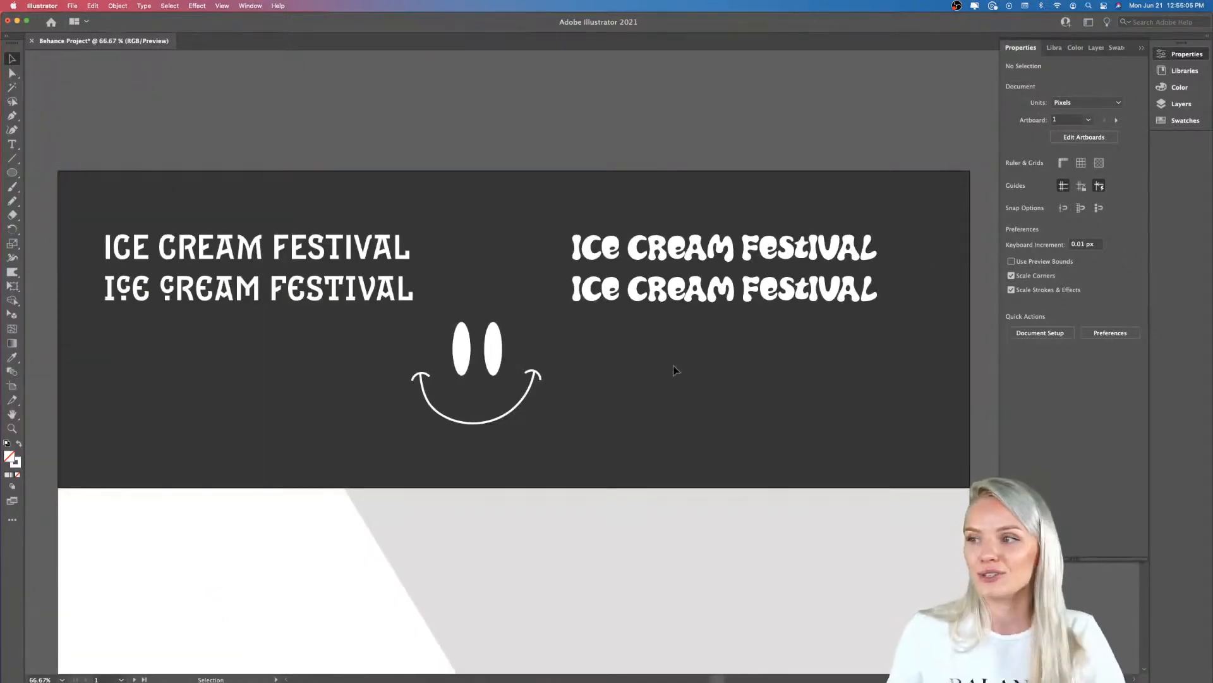
click(724, 309)
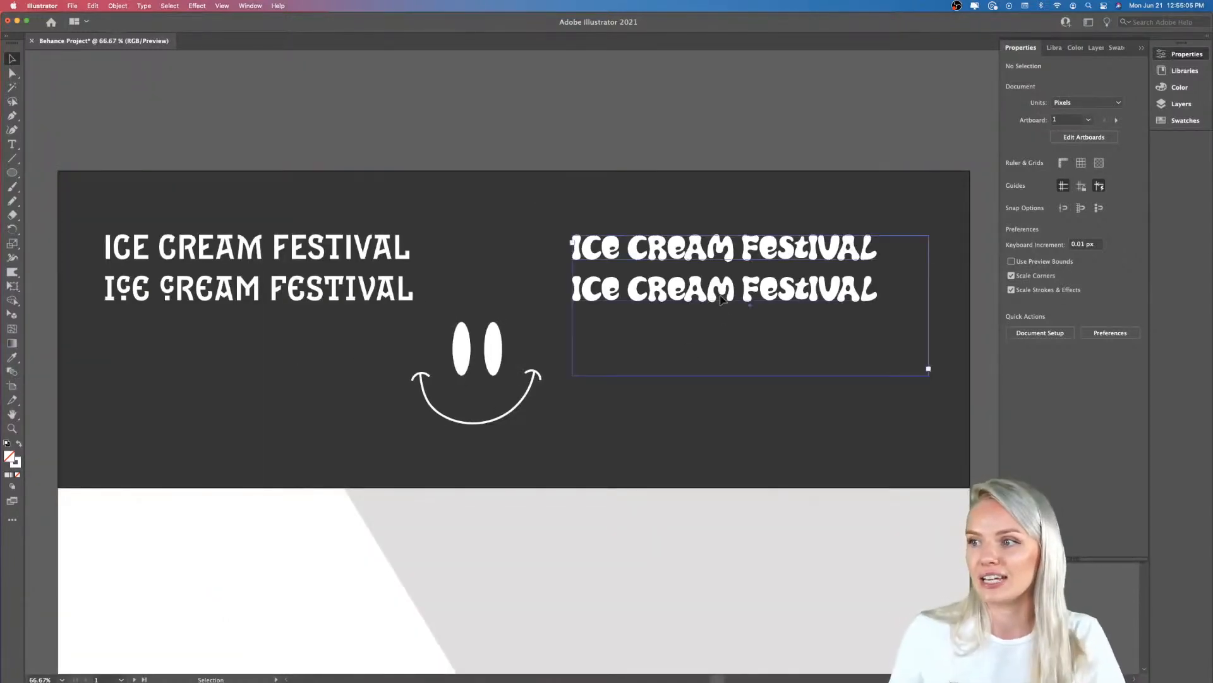
click(400, 295)
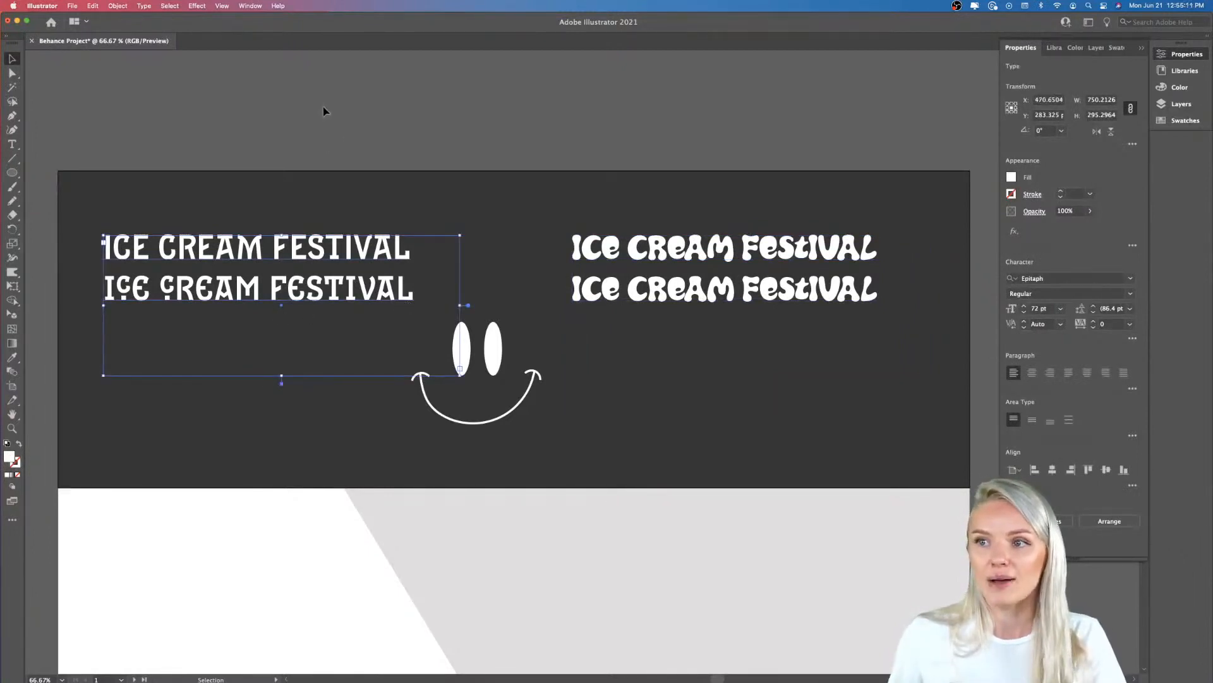
click(321, 130)
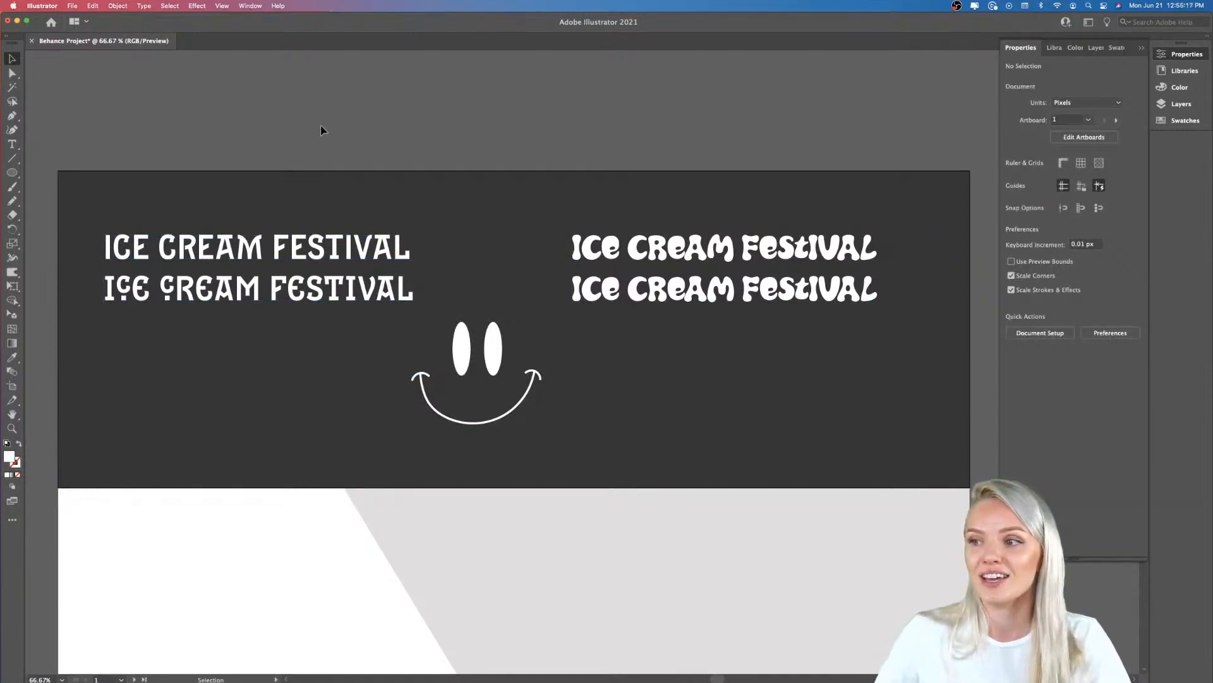
scroll(321, 130, down, 2)
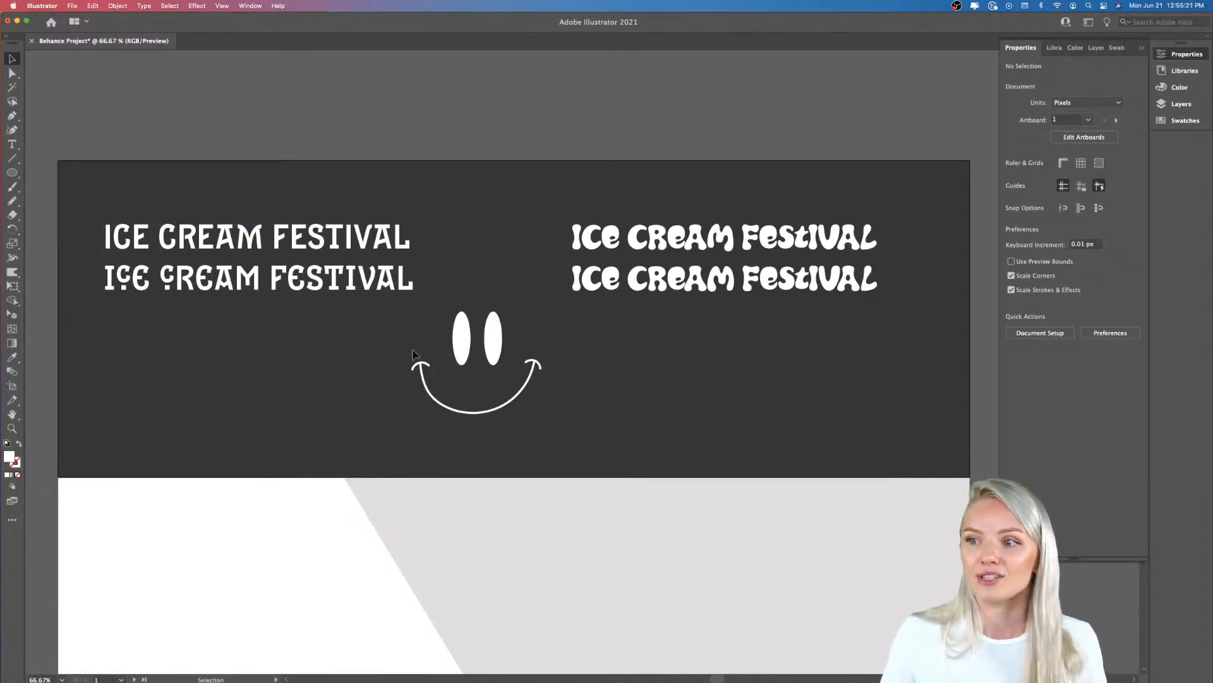
scroll(318, 537, down, 5)
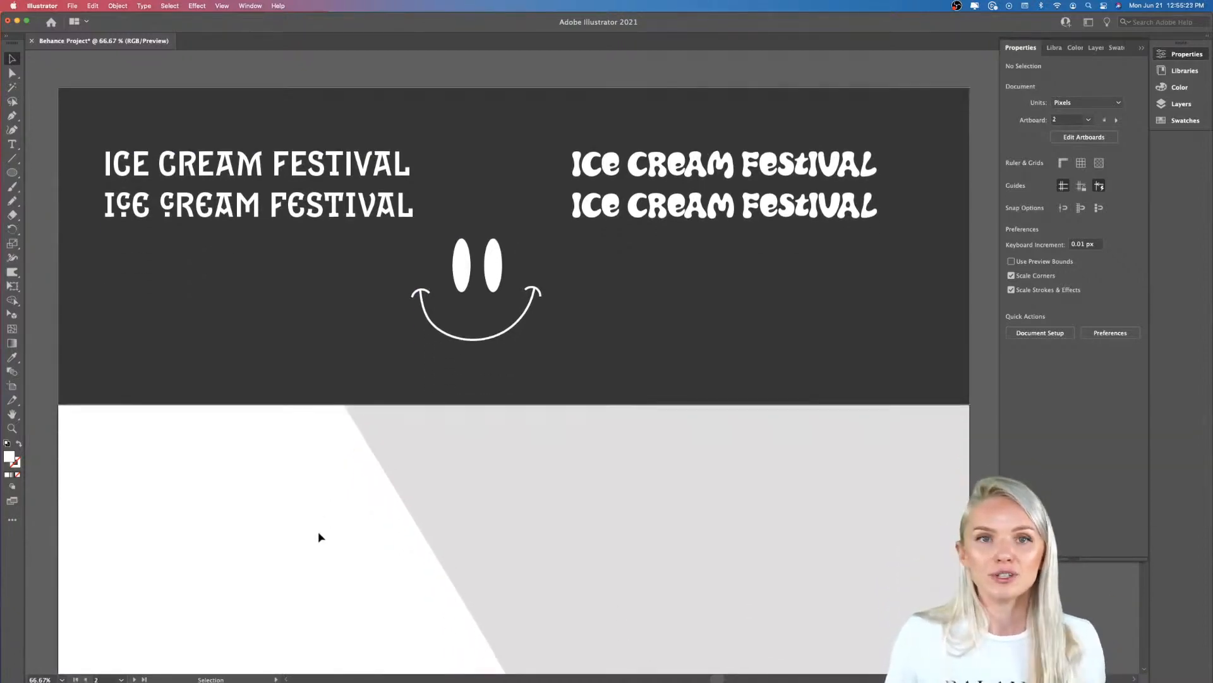
- Review the full vertical stack of artboards with the wavy grey background from header to last artboard
scroll(317, 531, down, 10)
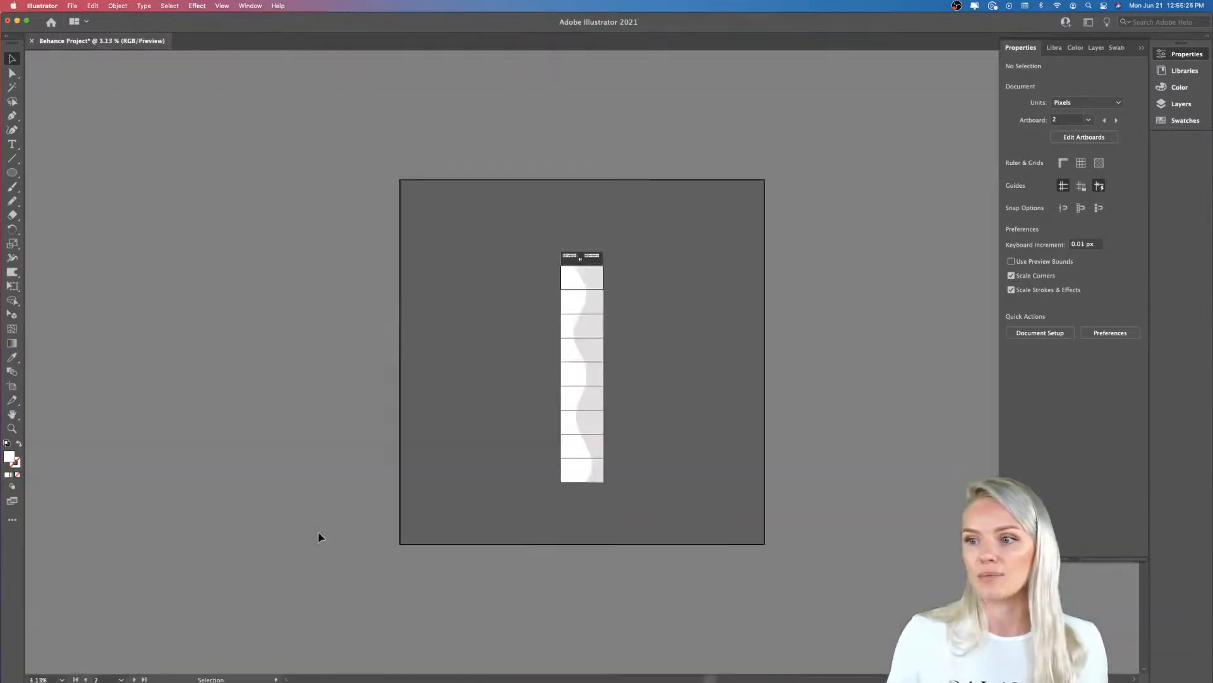
scroll(612, 433, up, 5)
scroll(611, 434, down, 3)
scroll(612, 434, up, 2)
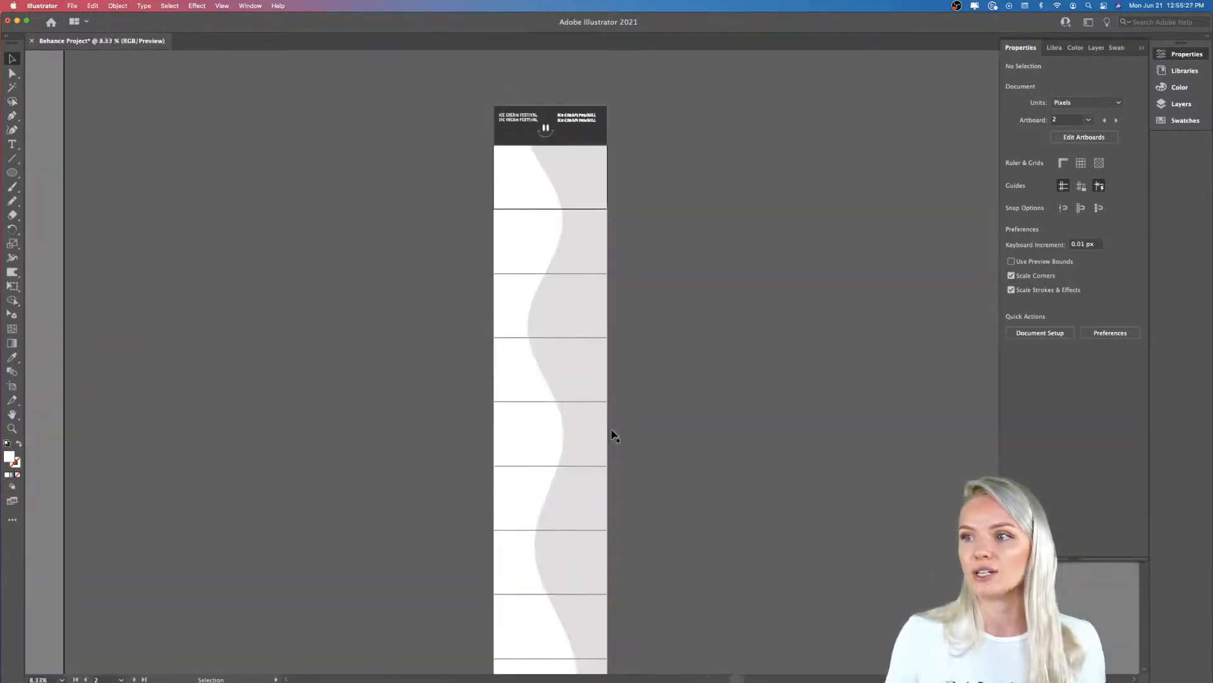
scroll(613, 435, down, 1)
scroll(612, 434, down, 1)
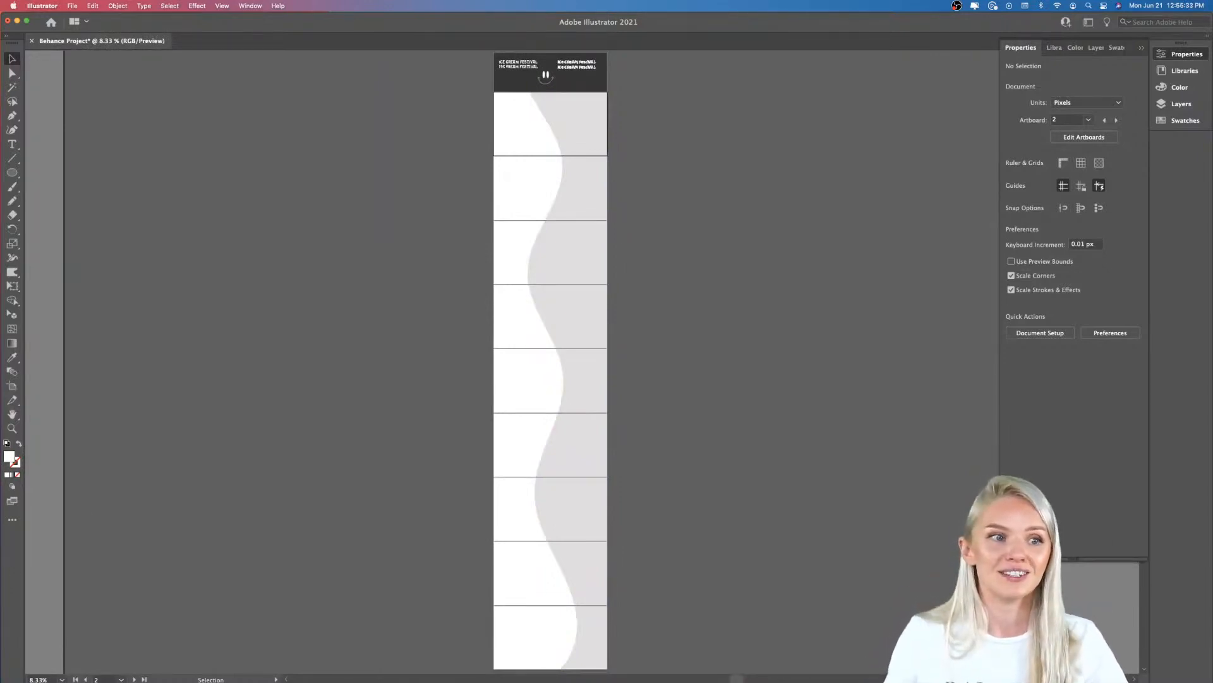
key(shift+Tab)
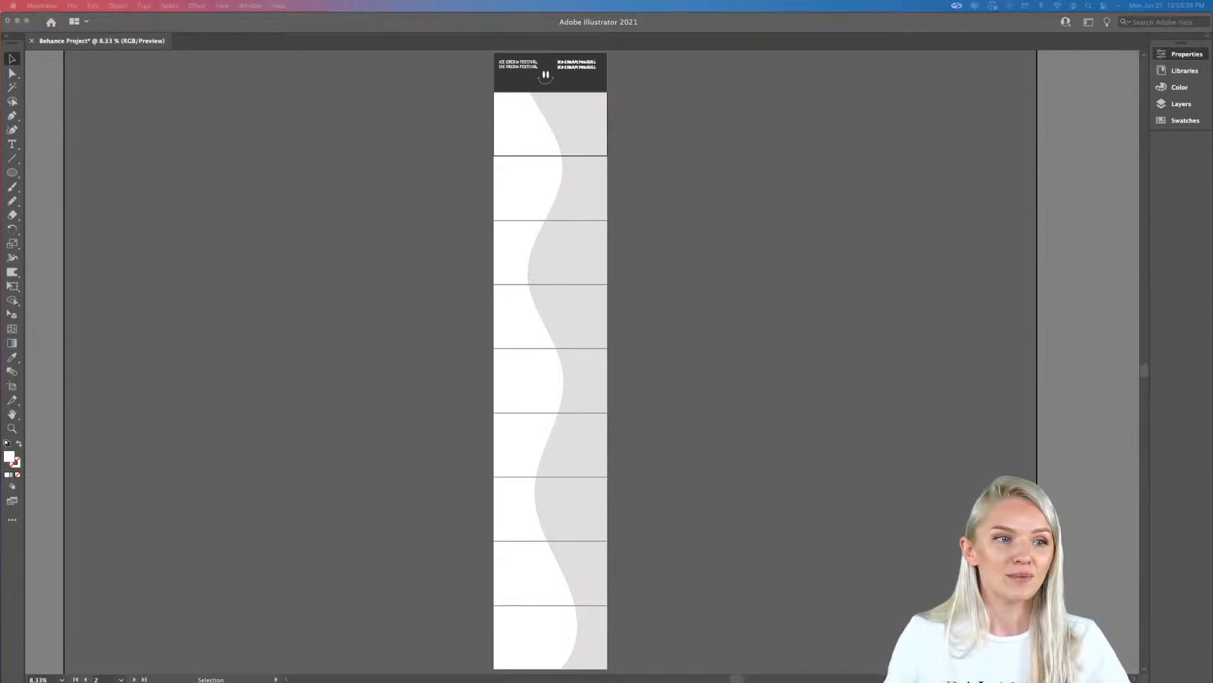